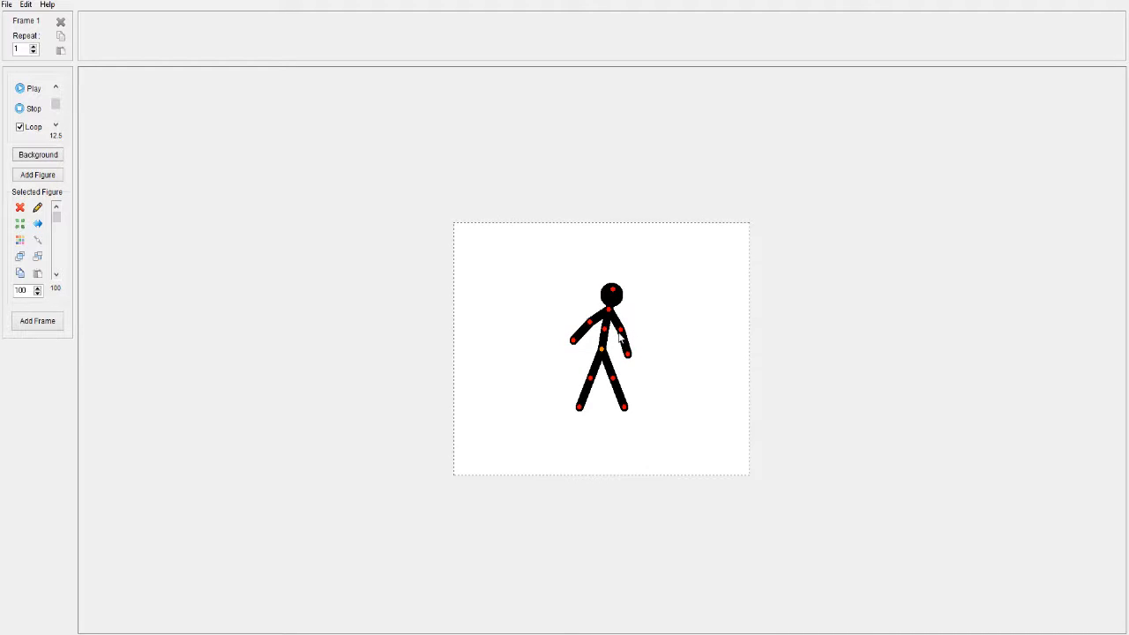
- Pose the stick figure in a walking stance by bending its arms and legs, then shift the whole figure slightly
drag(622, 334, 610, 308)
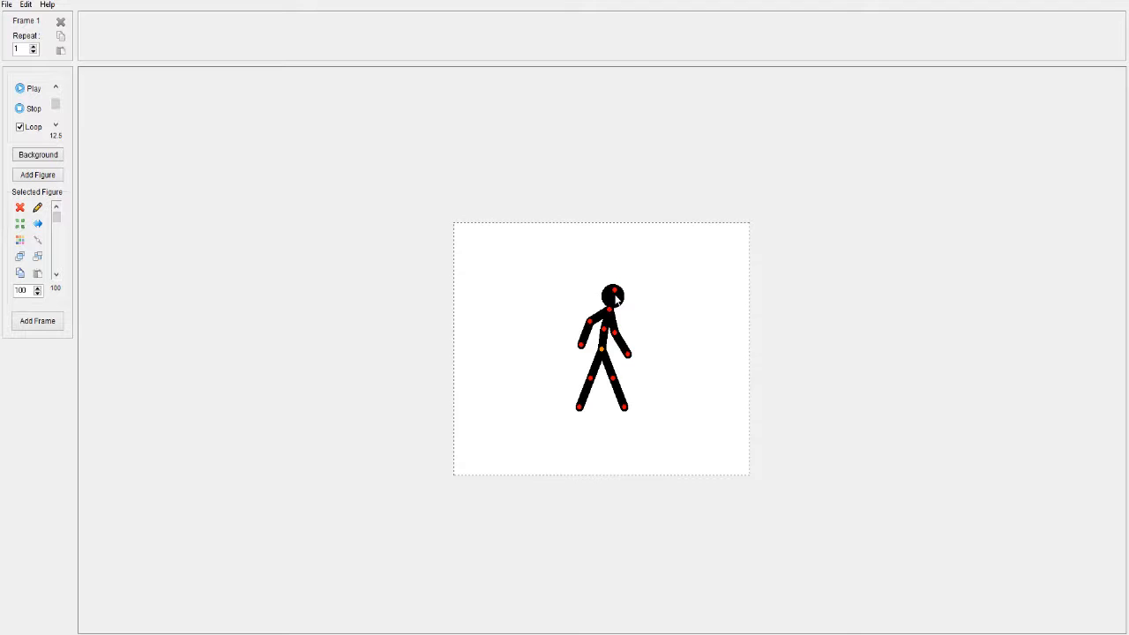
drag(615, 294, 628, 254)
drag(581, 410, 620, 386)
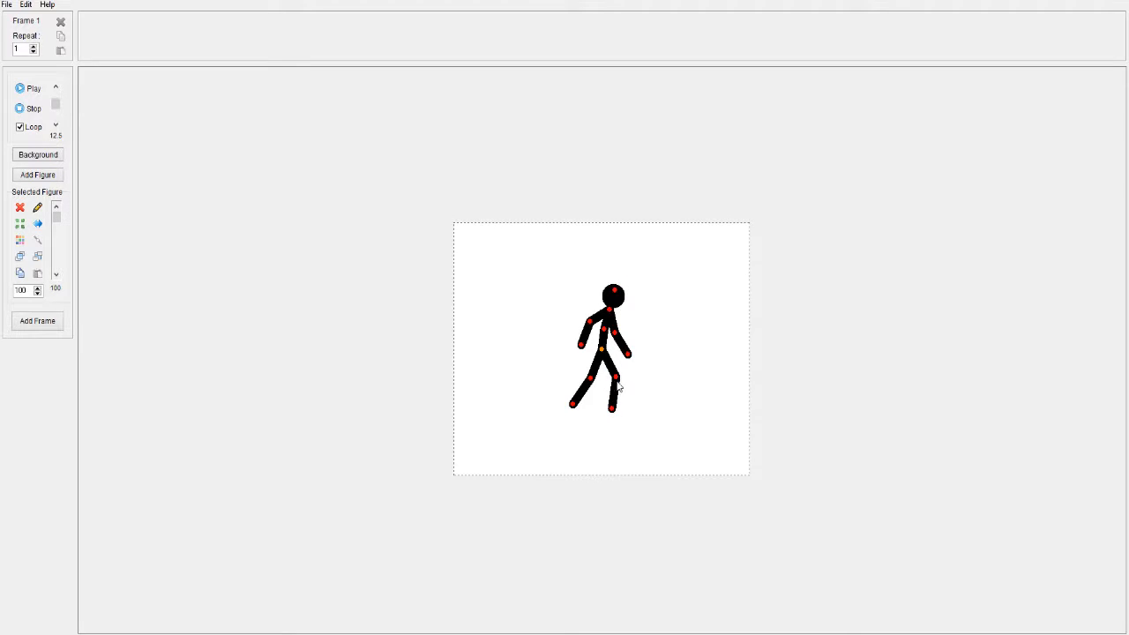
drag(594, 383, 592, 383)
mouse_move(602, 353)
mouse_down()
mouse_move(618, 340)
mouse_move(597, 356)
mouse_up()
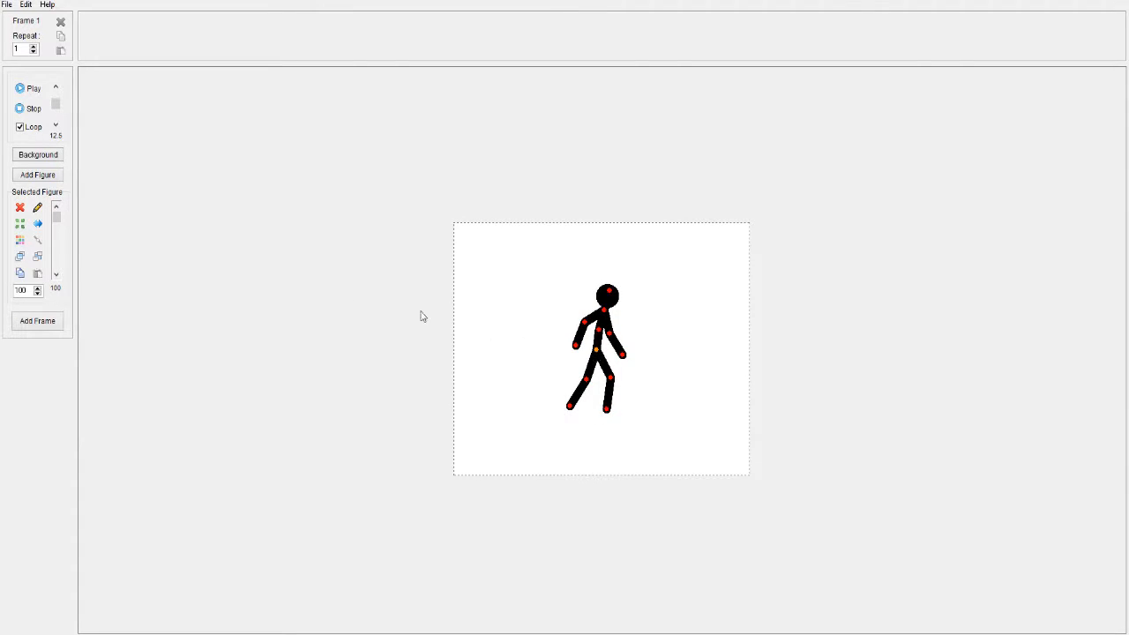
- Delete the posed stick figure and add a fresh default figure to the canvas
click(19, 208)
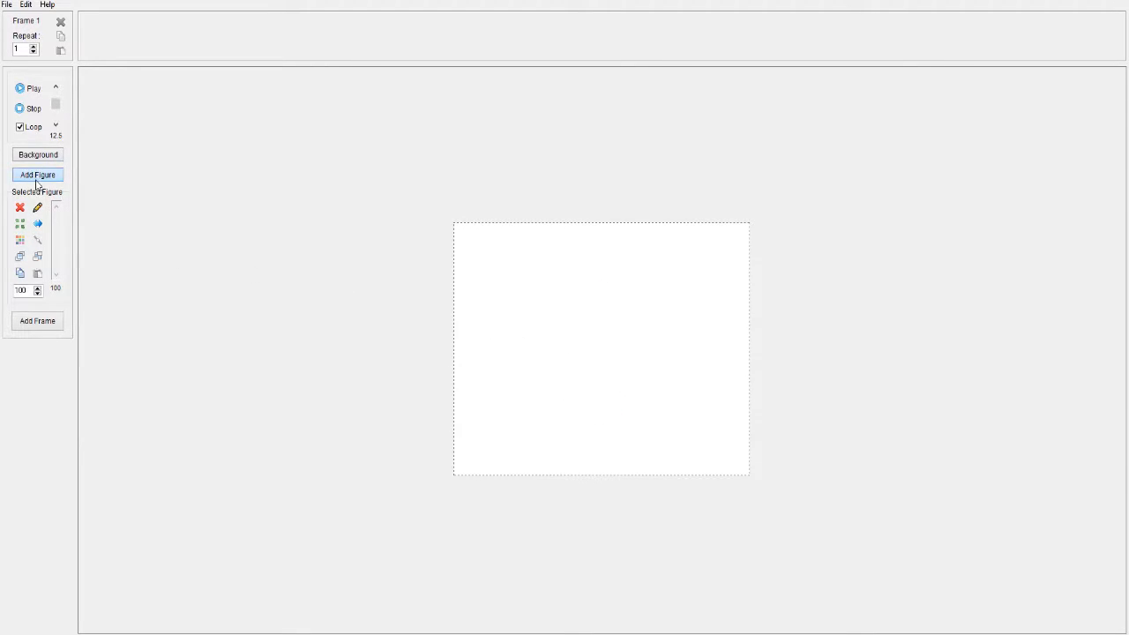
click(38, 175)
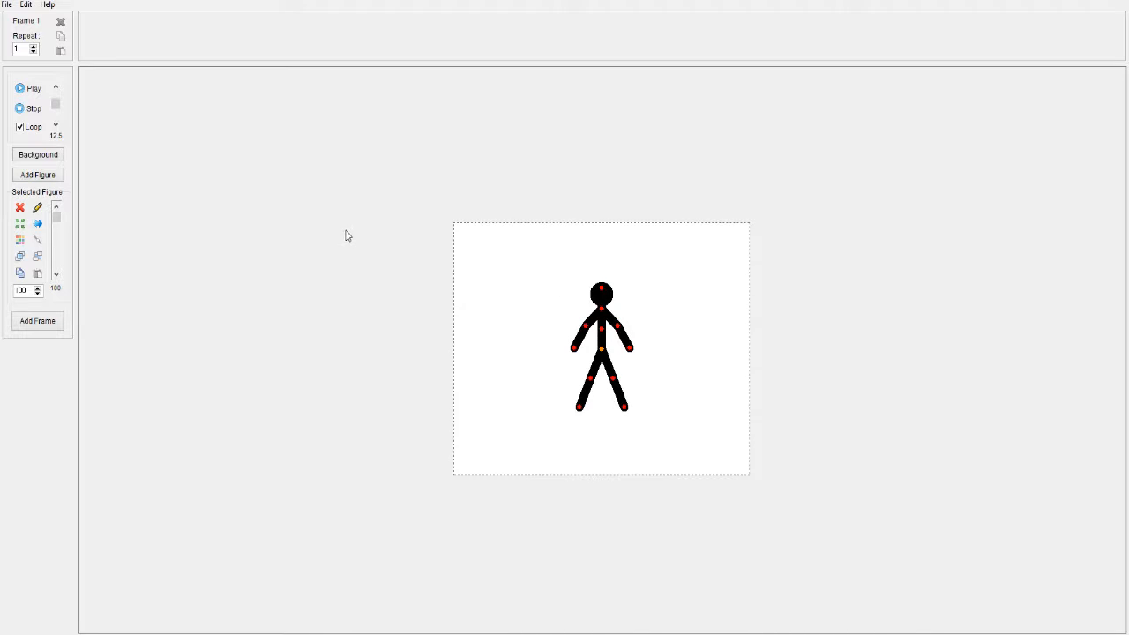
drag(246, 95, 496, 272)
drag(396, 176, 508, 264)
drag(456, 227, 749, 479)
click(7, 5)
click(162, 99)
click(28, 6)
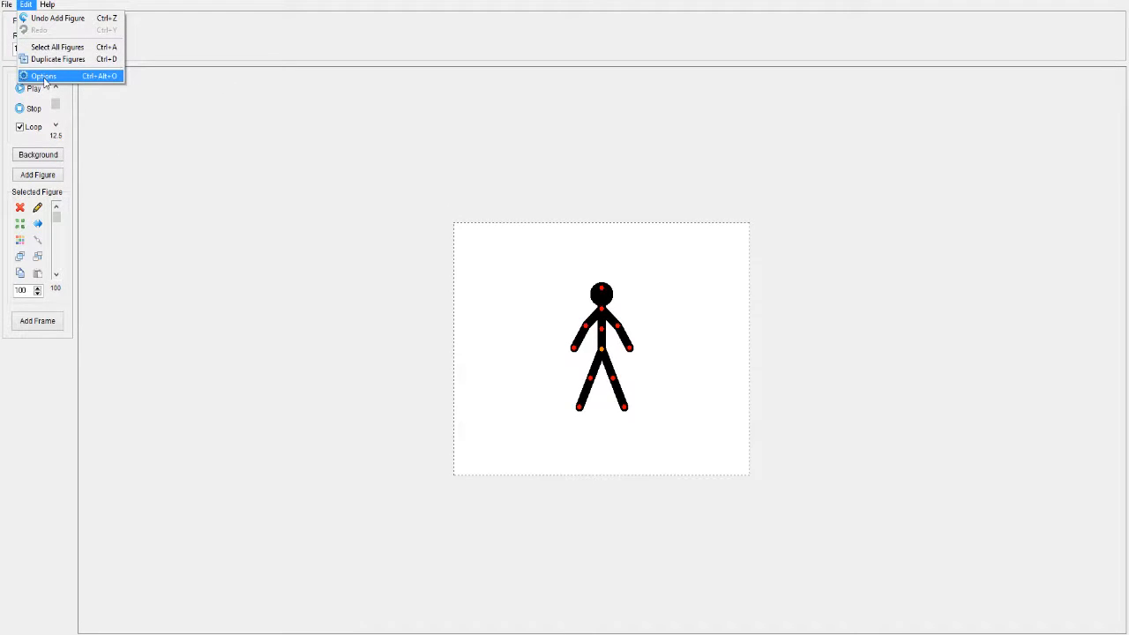
click(99, 91)
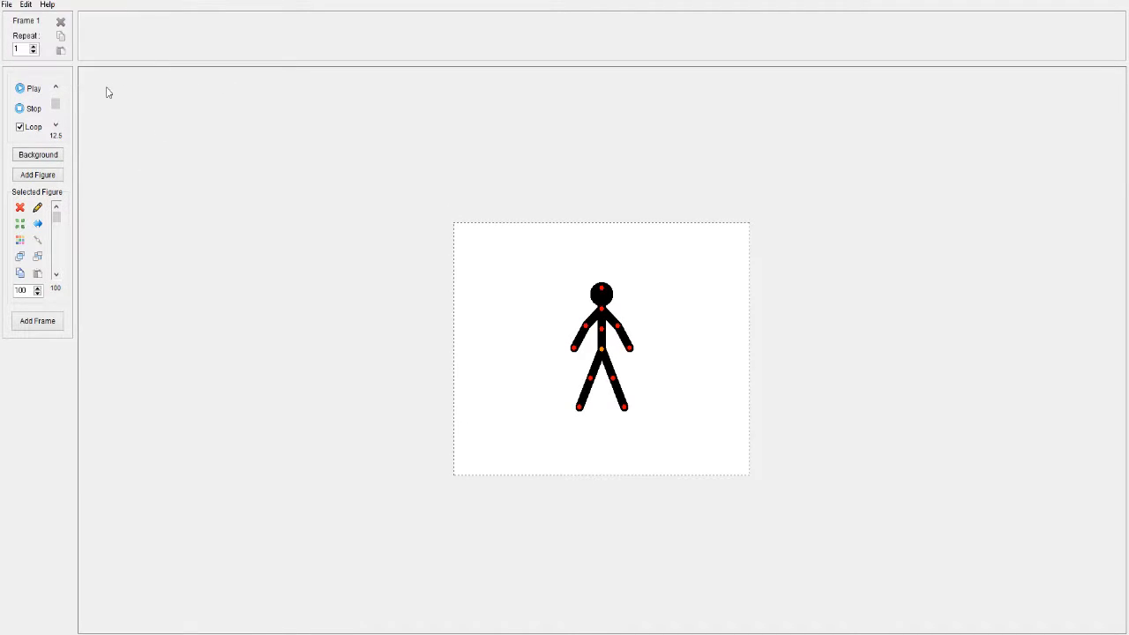
- Set the animation dimensions to 1000 wide by 600 high and enable Show Ahead for onion skins
click(26, 6)
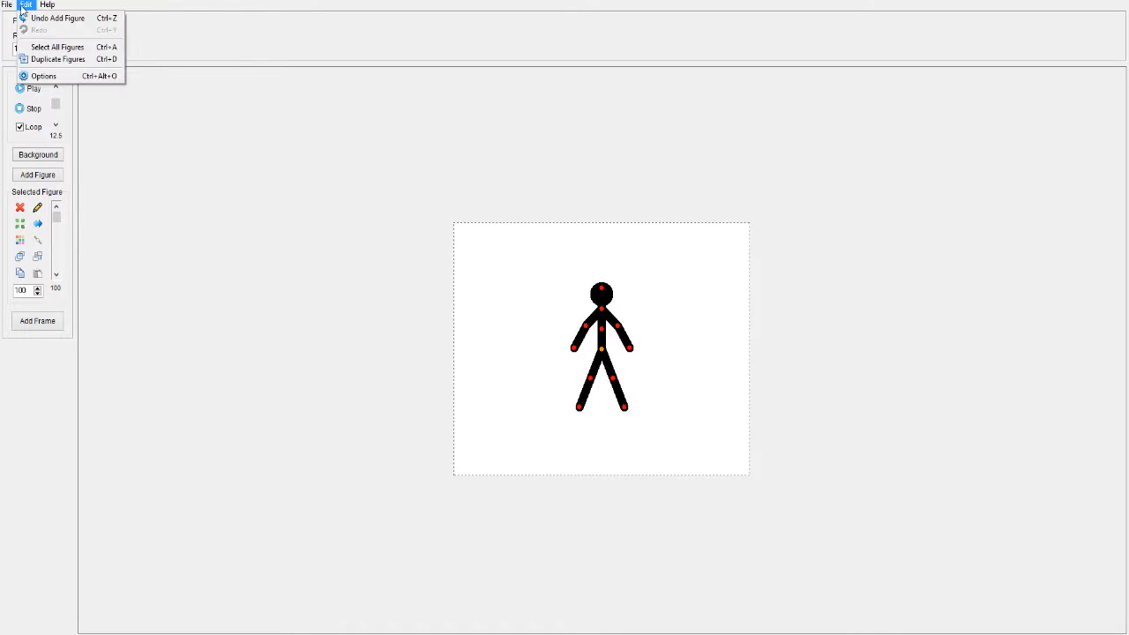
click(37, 77)
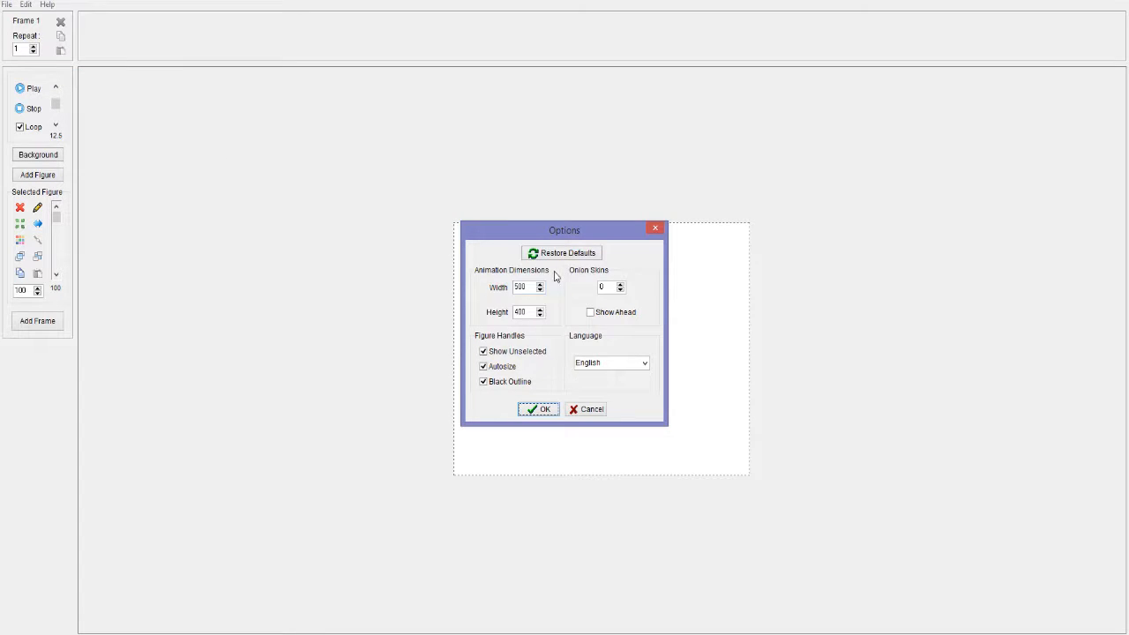
double_click(527, 287)
drag(555, 233, 835, 171)
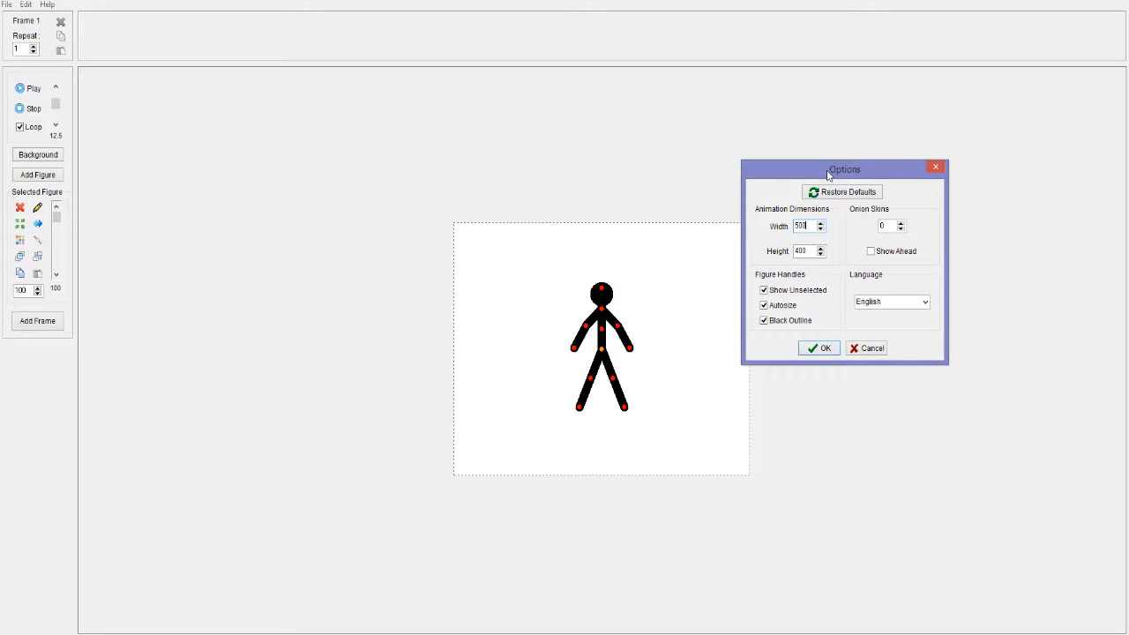
drag(832, 172, 829, 144)
double_click(788, 200)
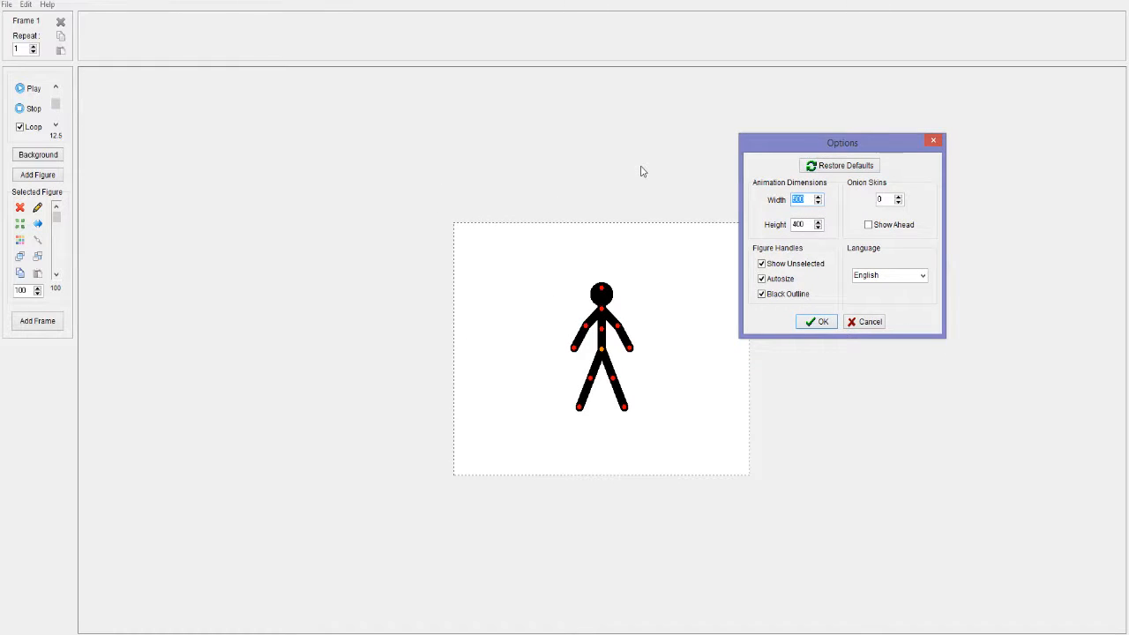
text(1000)
double_click(806, 225)
text(670)
click(809, 327)
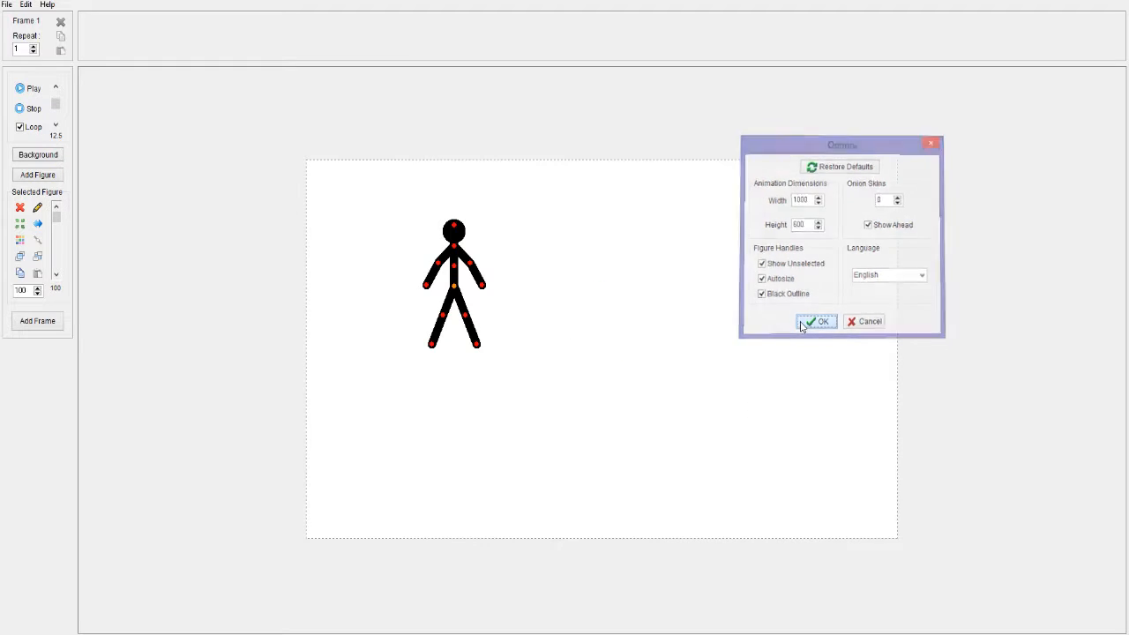
- Move the stick figure to the upper-left area of the canvas and add this pose as frame 1
drag(460, 296, 397, 262)
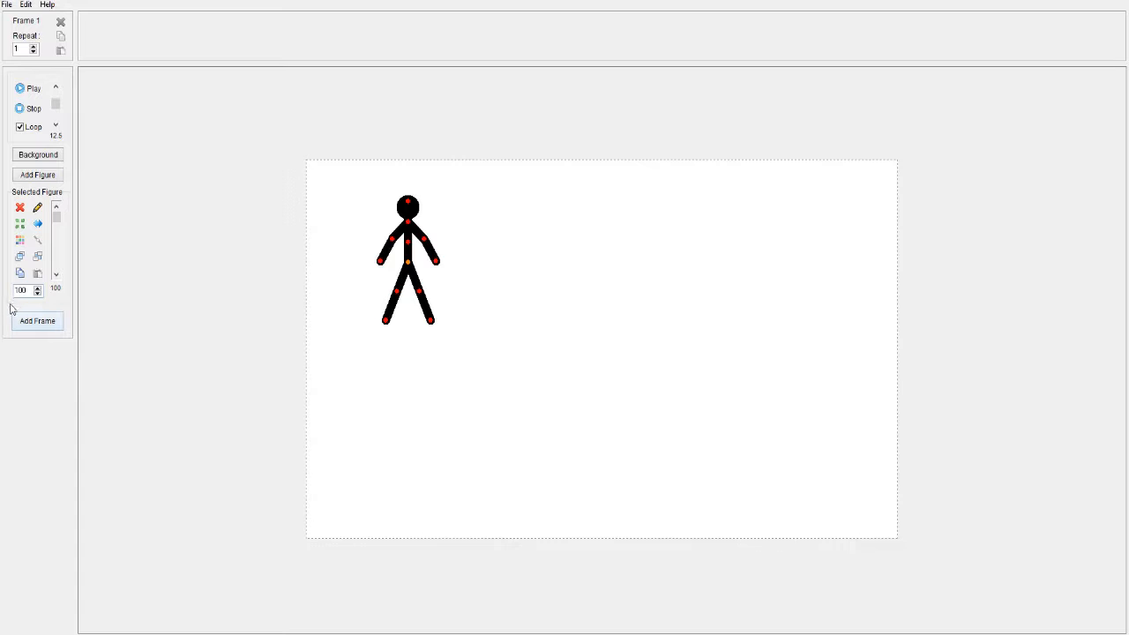
mouse_move(407, 263)
mouse_down()
mouse_move(432, 290)
mouse_move(401, 281)
mouse_up()
drag(306, 154, 905, 549)
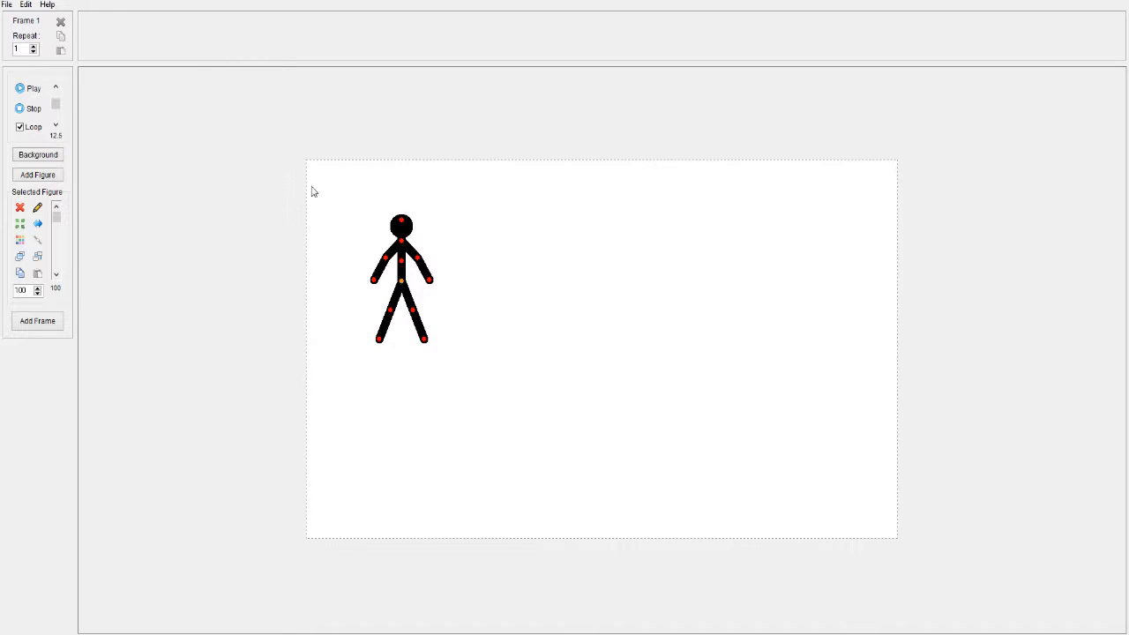
click(42, 323)
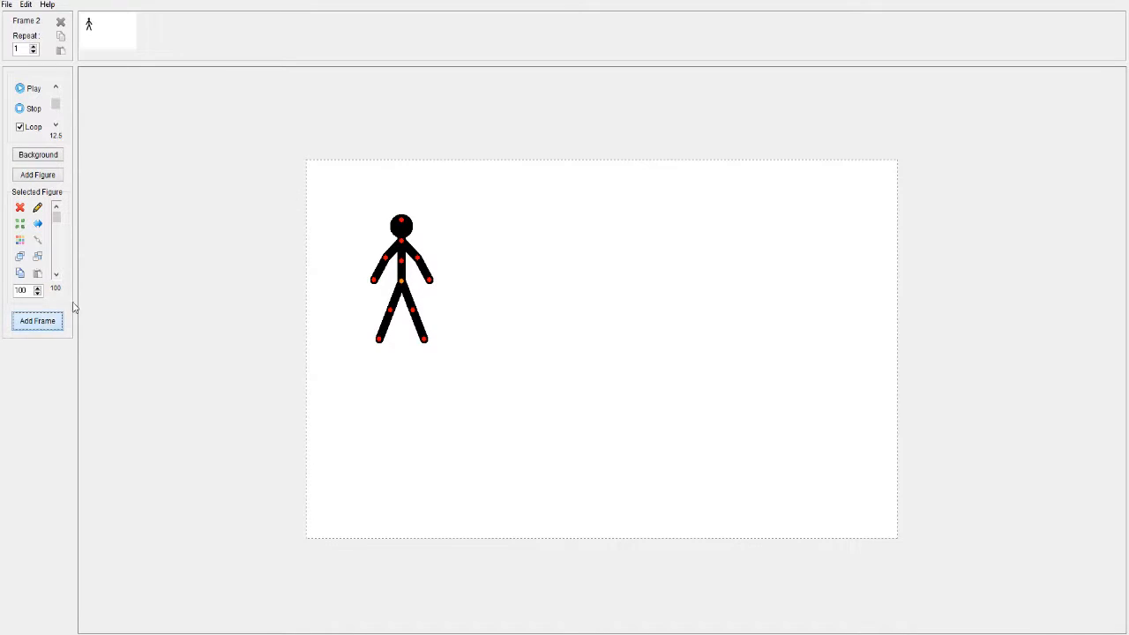
- Reposition the stick figure in frame 1 near the middle of the canvas and return to the new frame
click(104, 32)
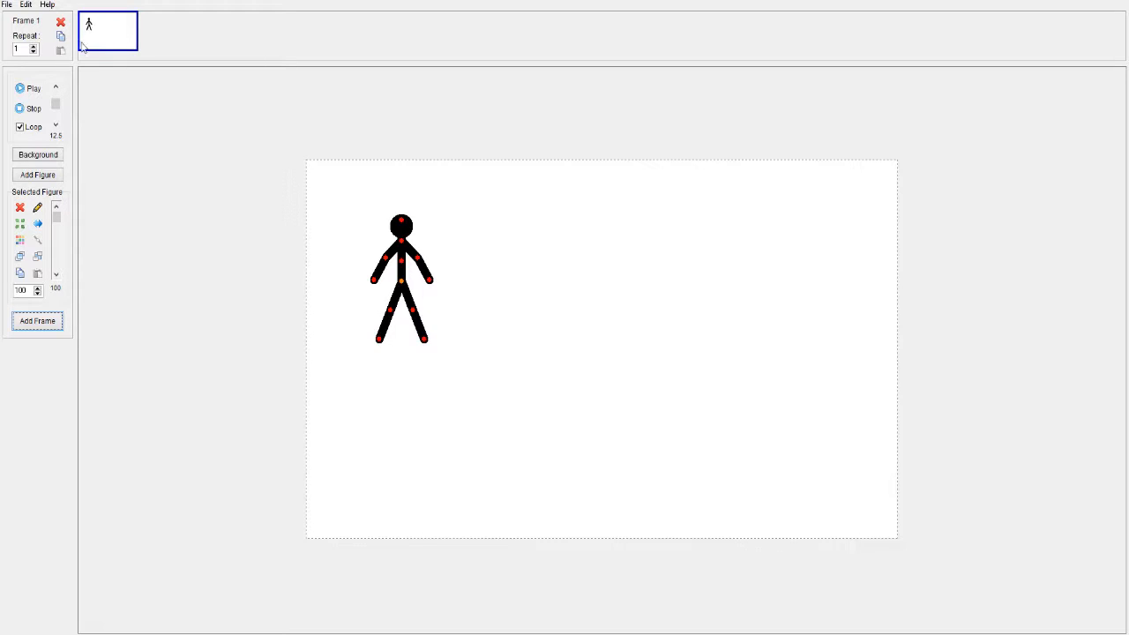
click(183, 172)
drag(228, 127, 944, 557)
drag(402, 282, 590, 369)
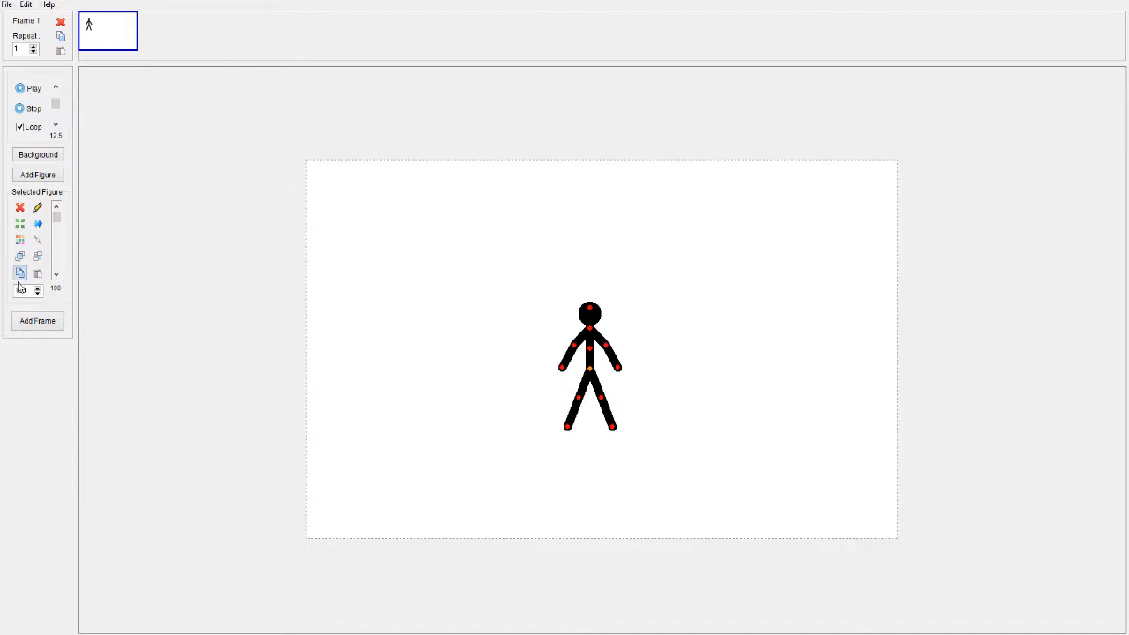
click(37, 321)
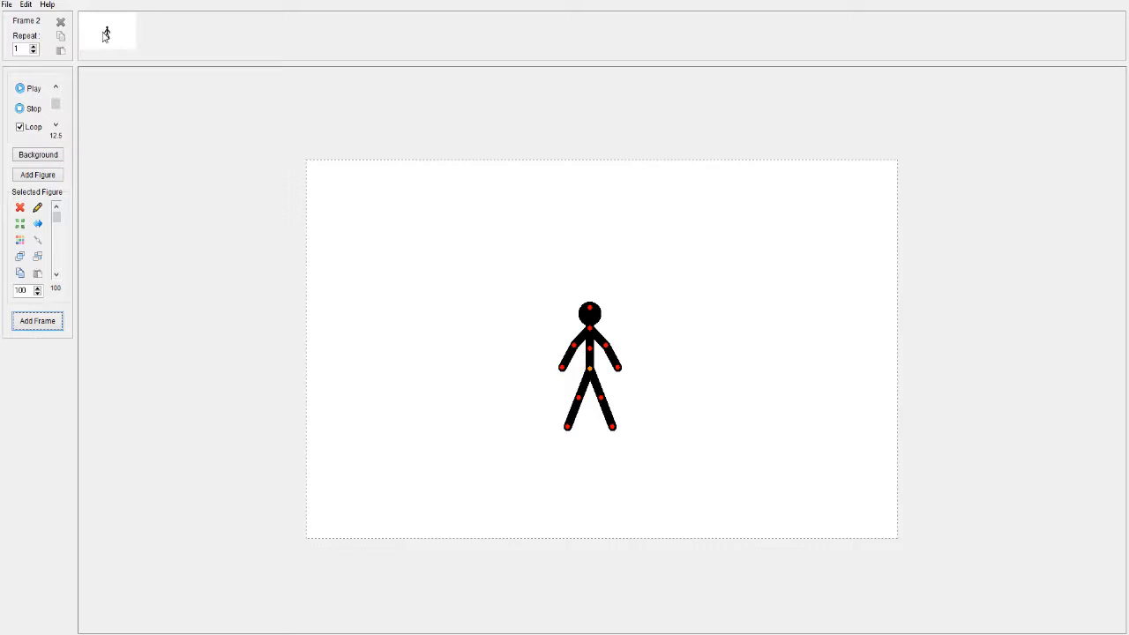
click(102, 37)
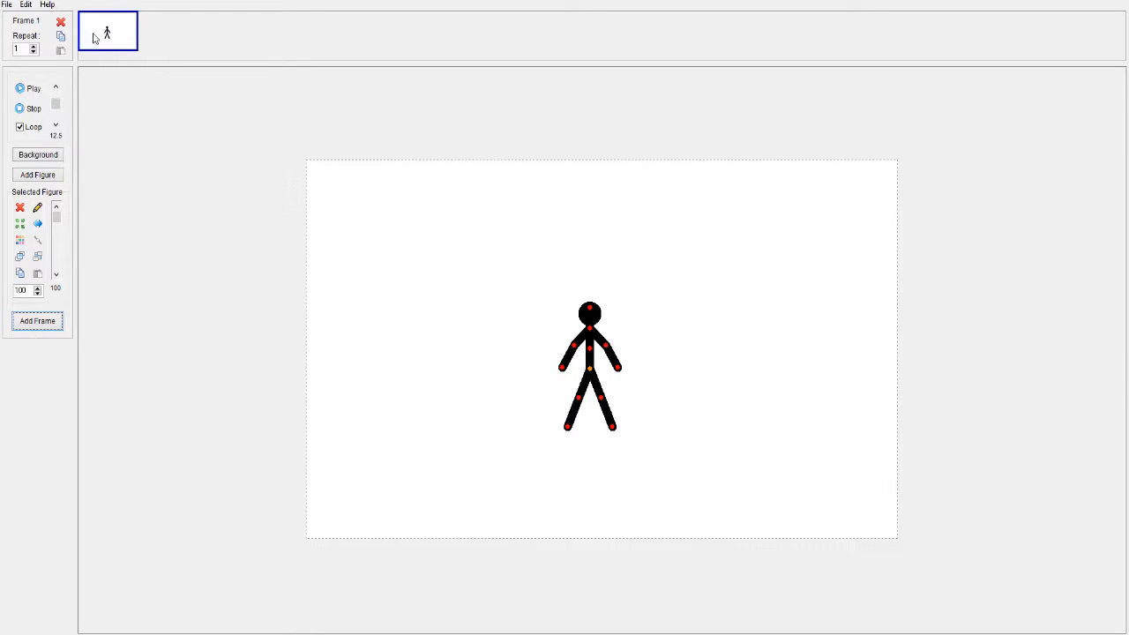
click(26, 5)
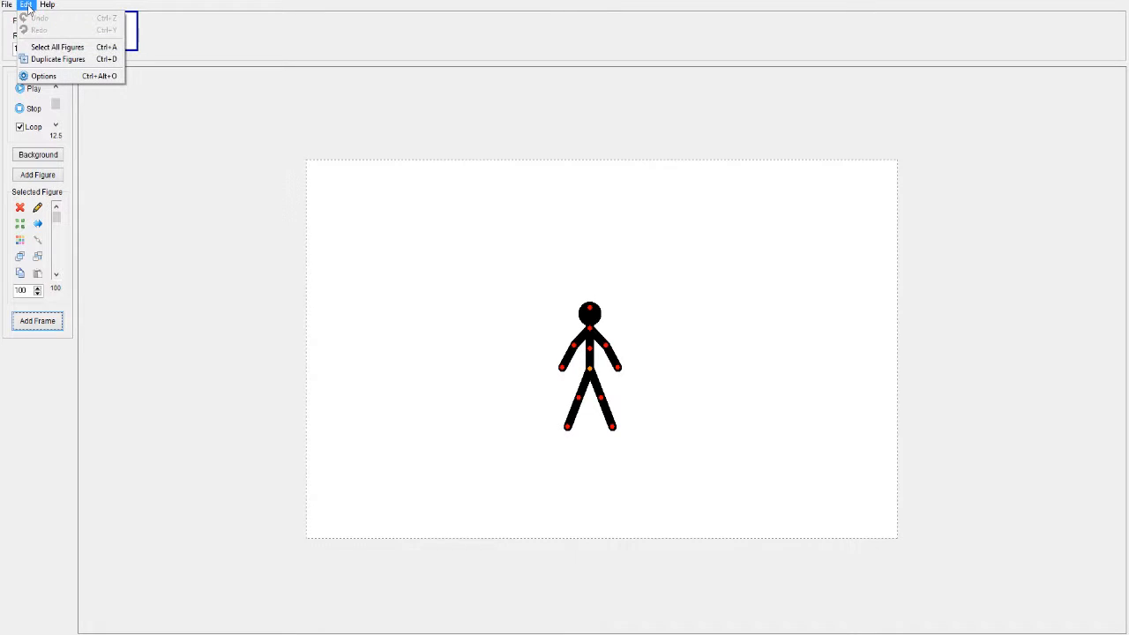
click(260, 138)
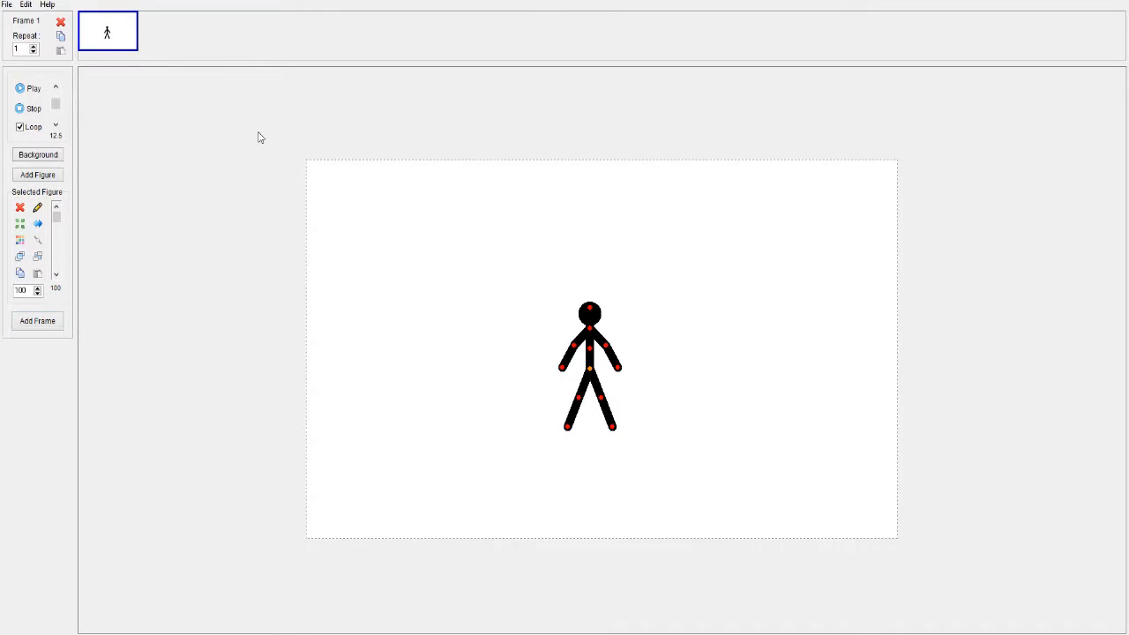
click(26, 4)
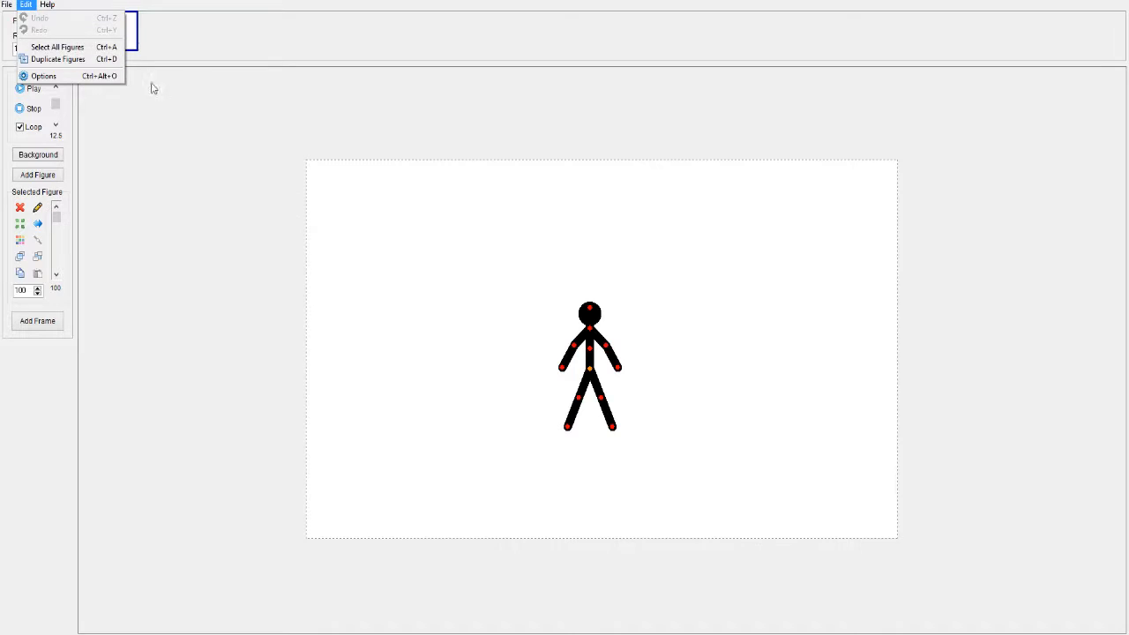
click(224, 120)
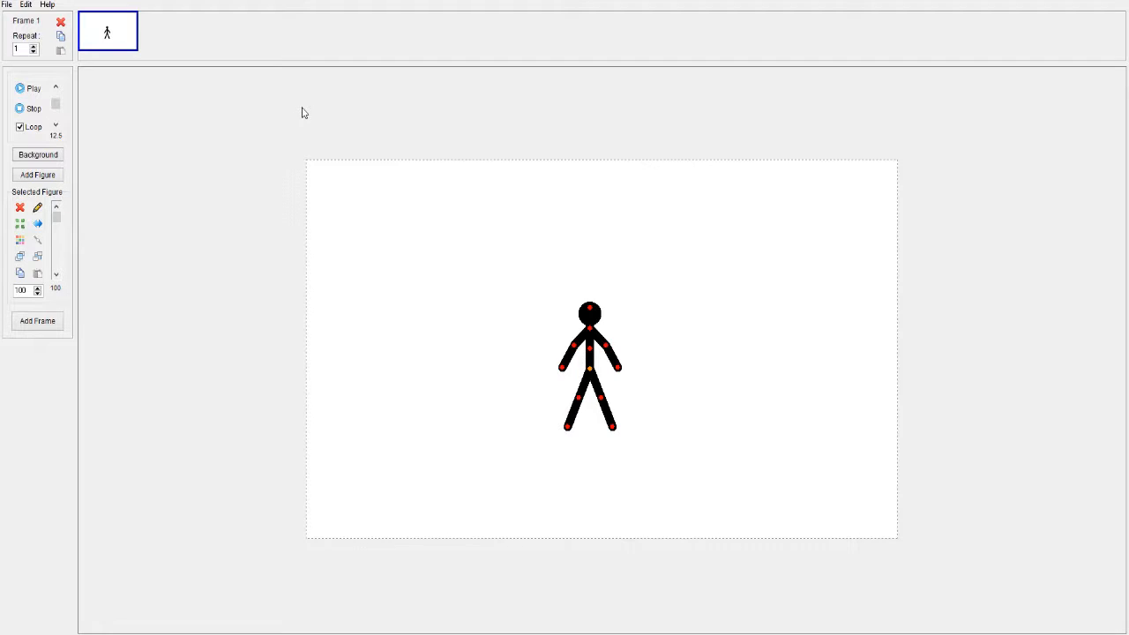
- Move the figure up and to the right of its grey onion skin and add this position as frame 2
click(37, 323)
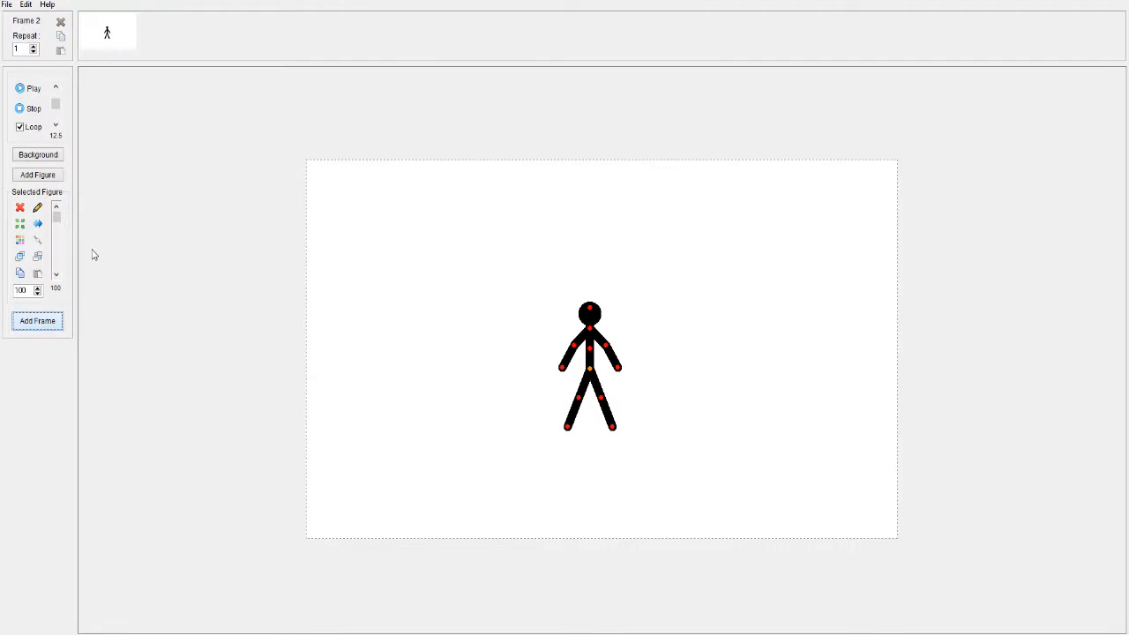
drag(589, 371, 706, 274)
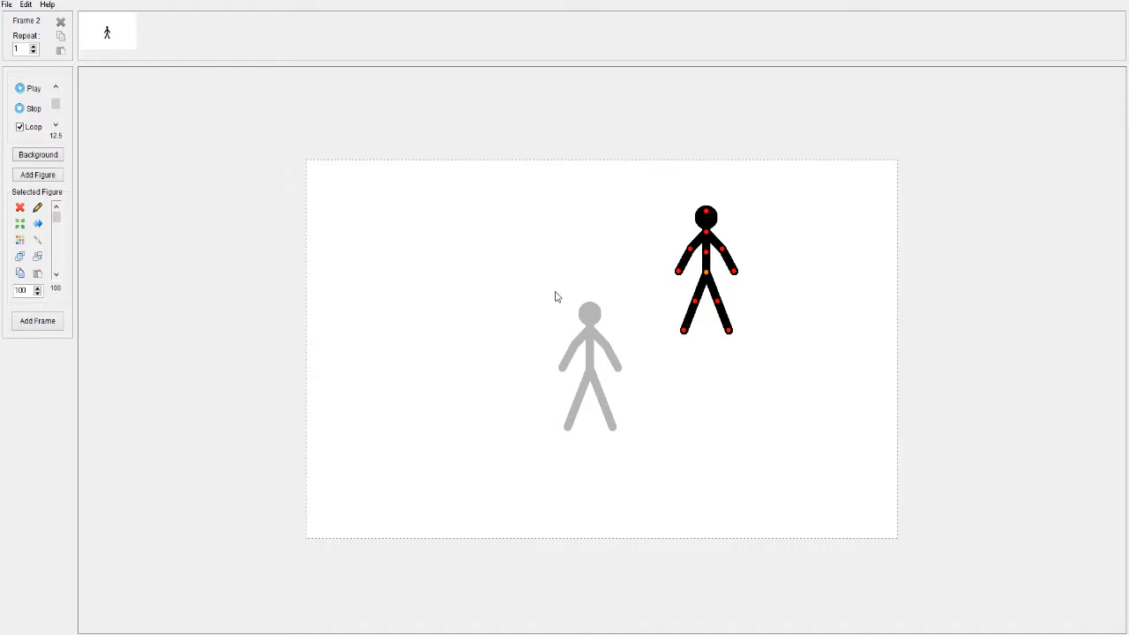
drag(557, 292, 649, 457)
drag(520, 270, 664, 470)
drag(443, 233, 618, 422)
drag(509, 295, 661, 476)
drag(710, 278, 697, 332)
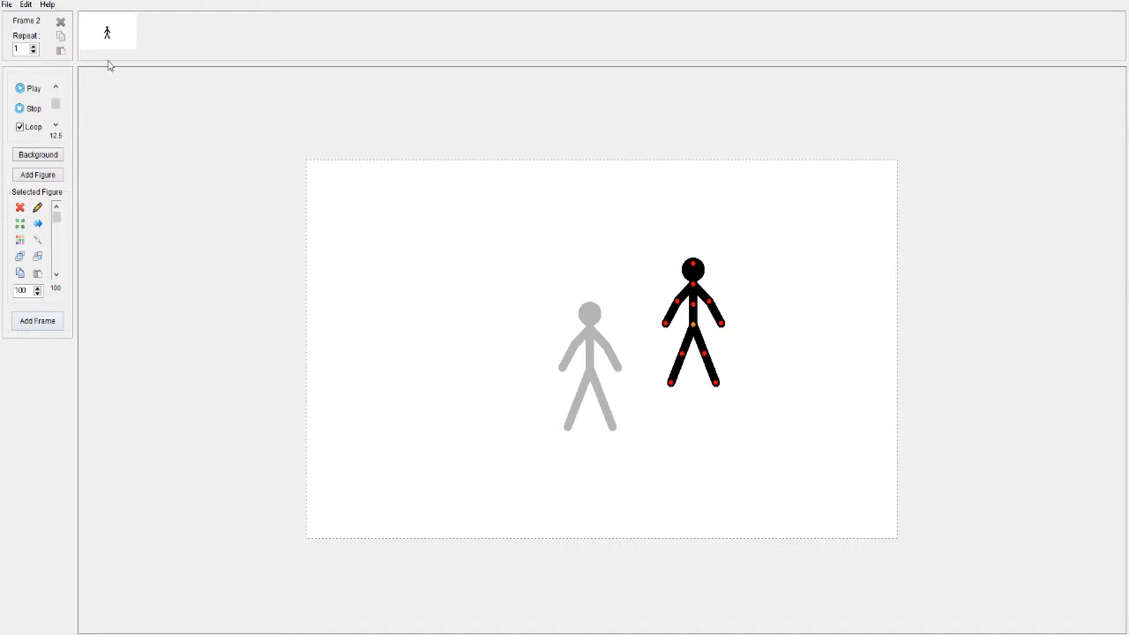
click(30, 322)
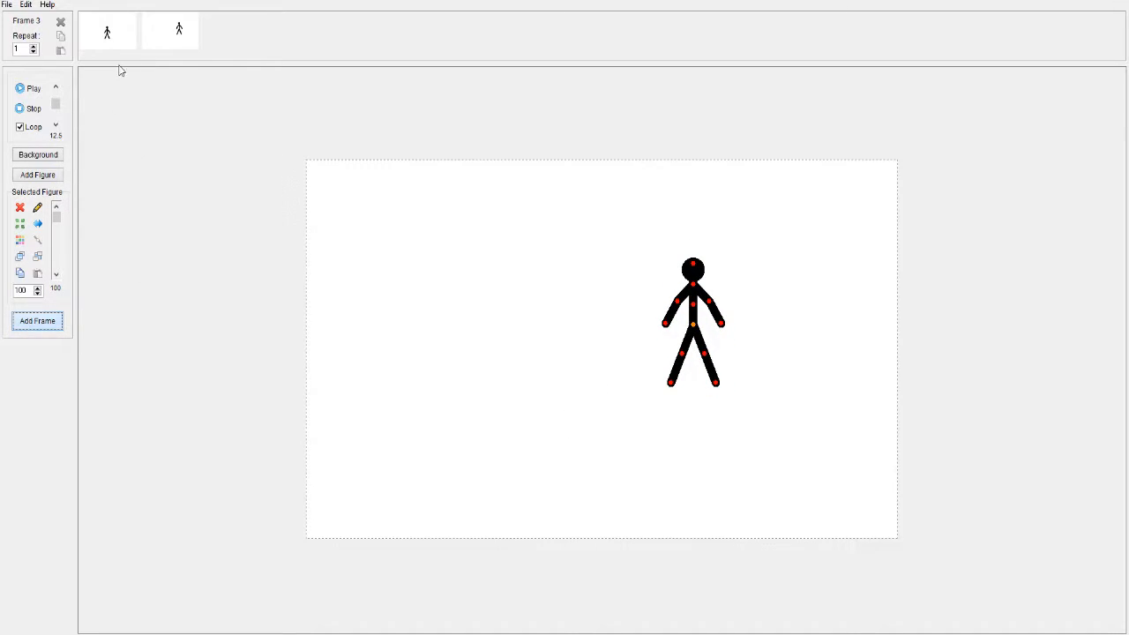
- Switch repeatedly between frames 1 and 2 to compare the figure's two positions
click(160, 42)
click(98, 39)
click(178, 36)
click(104, 50)
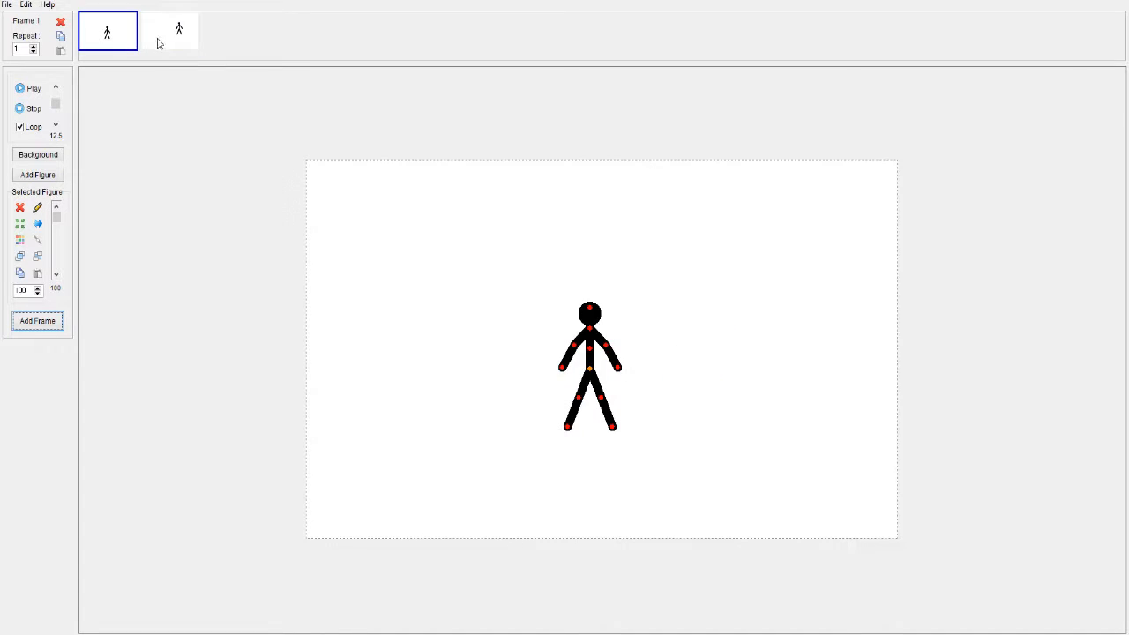
click(158, 43)
click(120, 37)
click(180, 37)
click(112, 35)
click(178, 39)
click(96, 34)
click(160, 36)
click(110, 37)
click(193, 36)
click(113, 37)
click(176, 37)
click(110, 35)
click(172, 36)
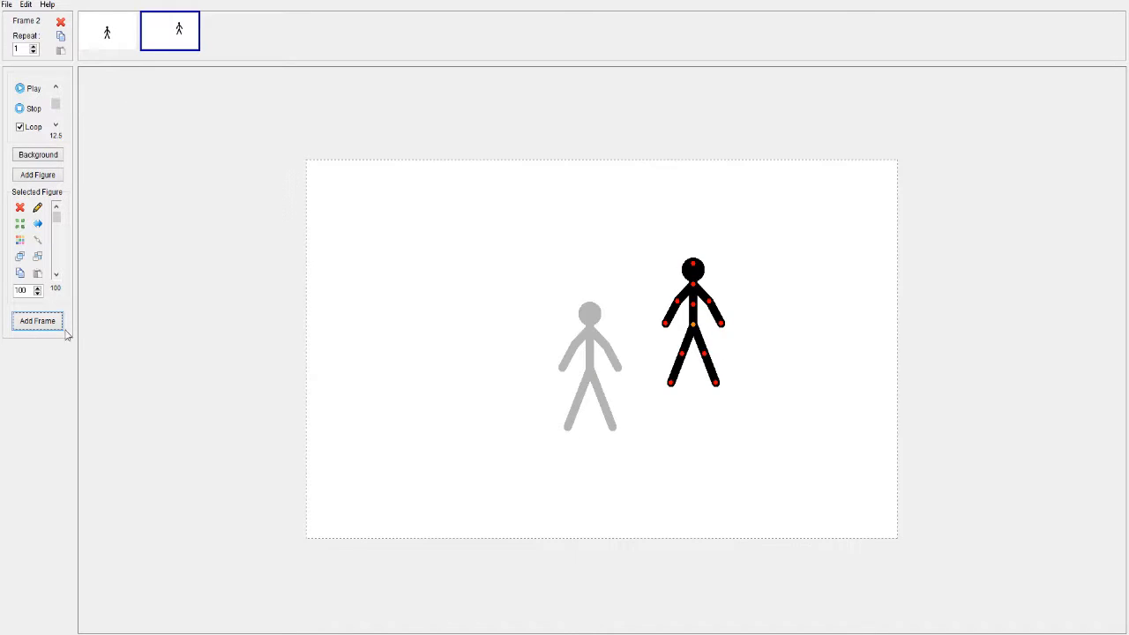
- Move the figure left of its onion skin, bend both arms, and add this pose as frame 3
click(38, 328)
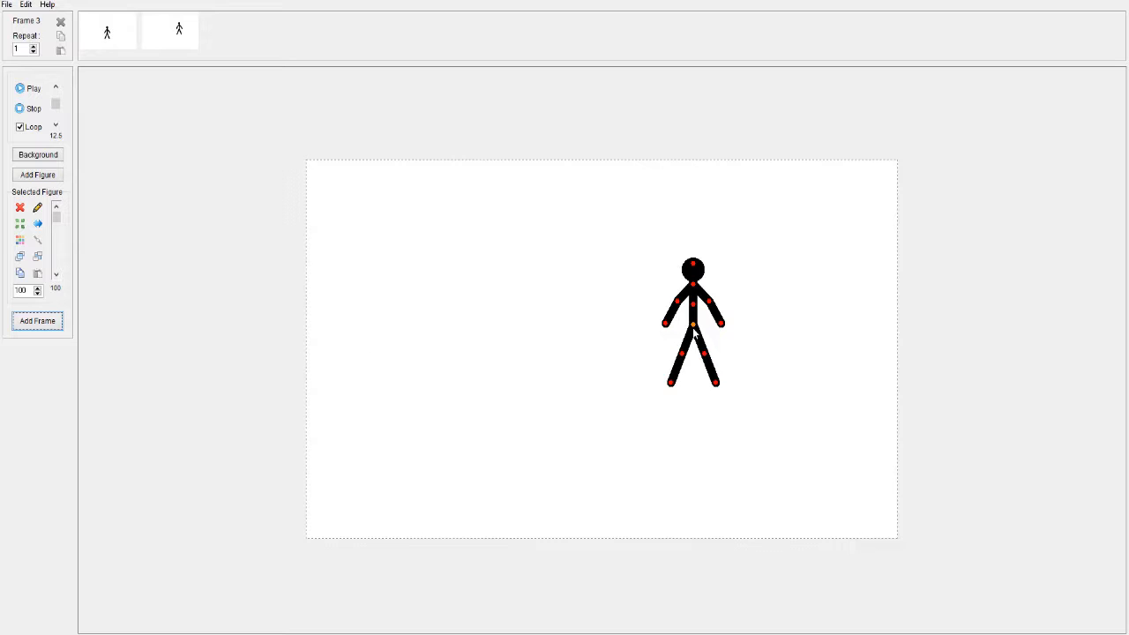
drag(695, 329, 568, 345)
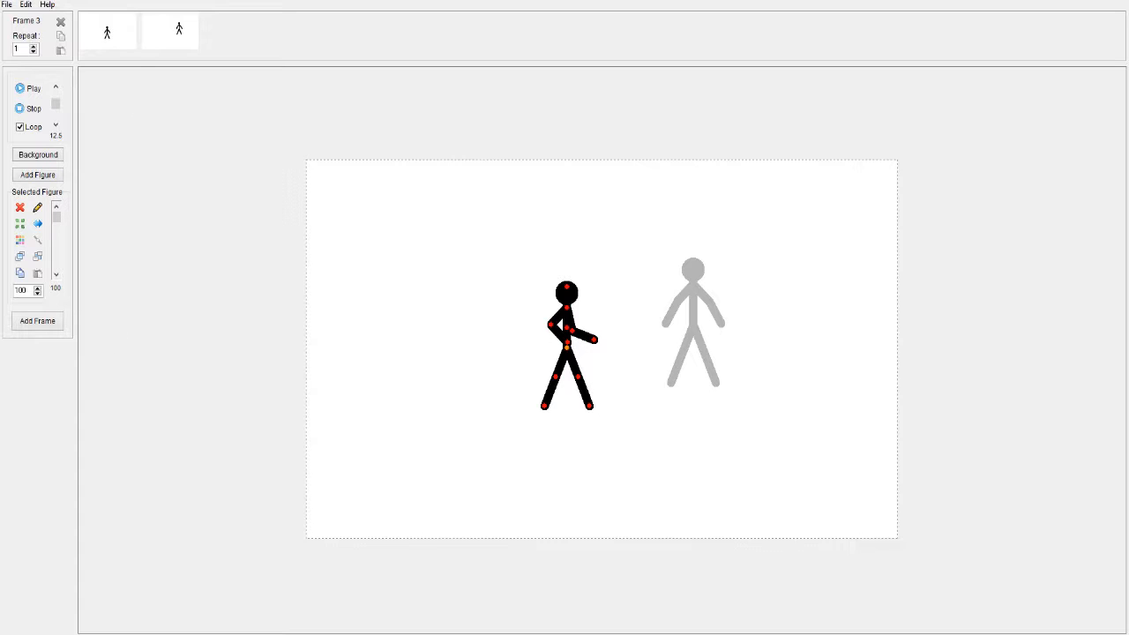
click(37, 327)
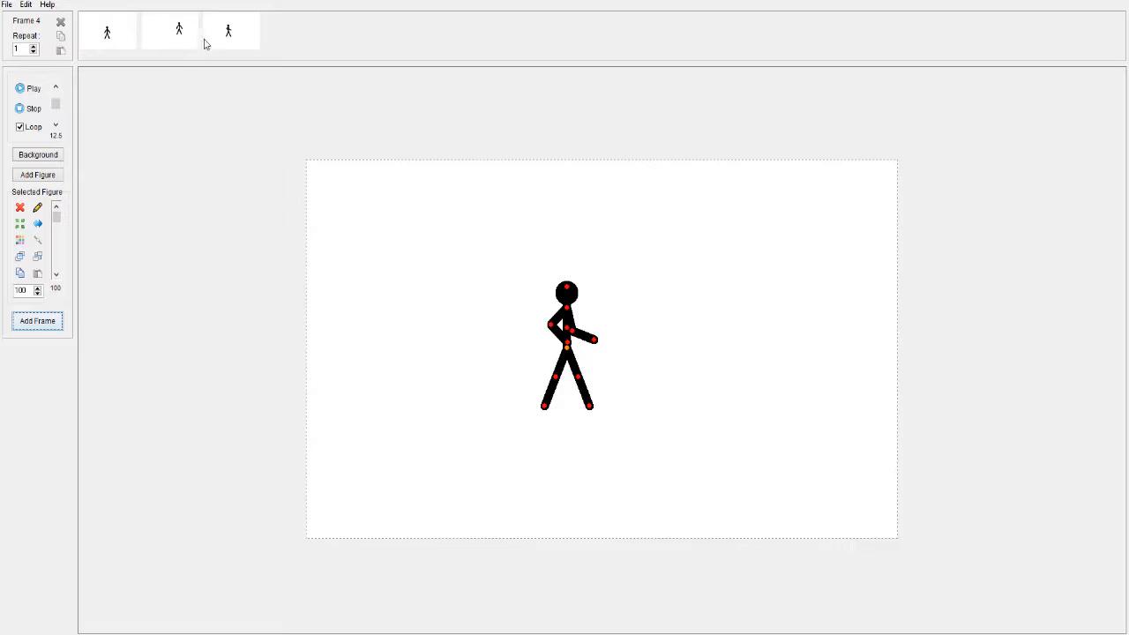
- Step through frames 1, 2 and 3 to examine how the figure's position and pose change
click(200, 35)
click(246, 34)
click(116, 41)
click(180, 33)
click(231, 33)
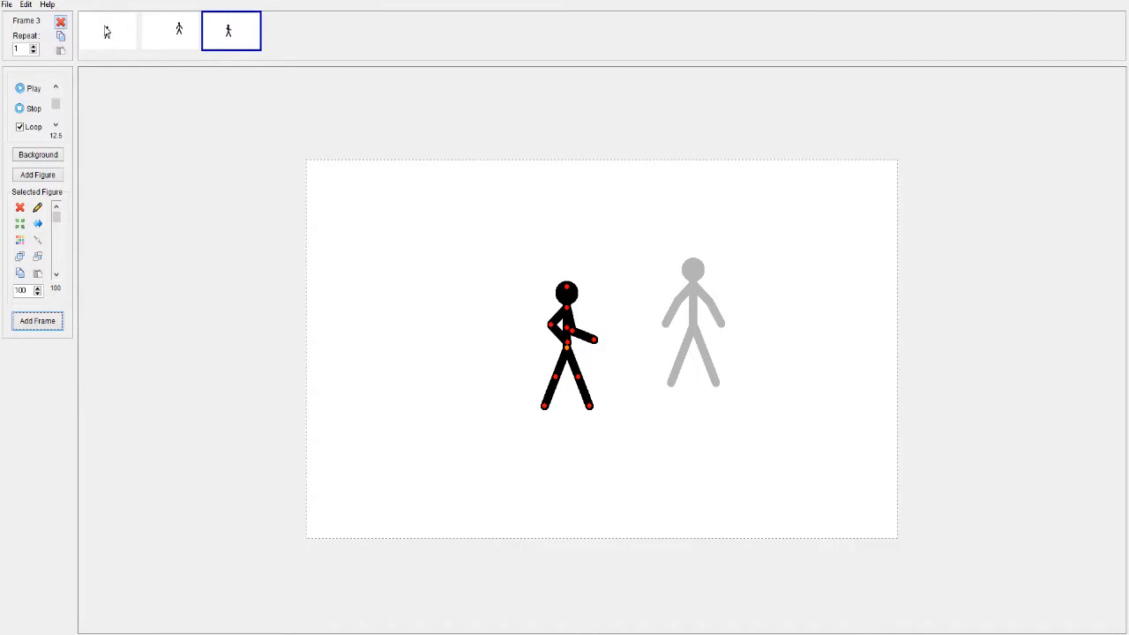
click(94, 32)
click(184, 30)
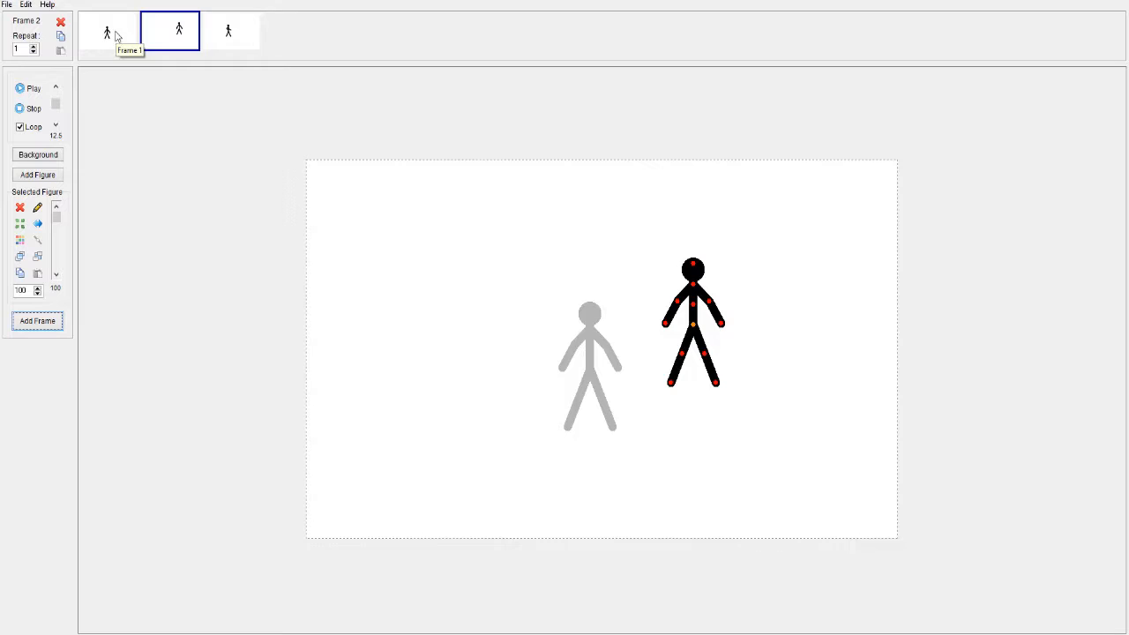
click(116, 36)
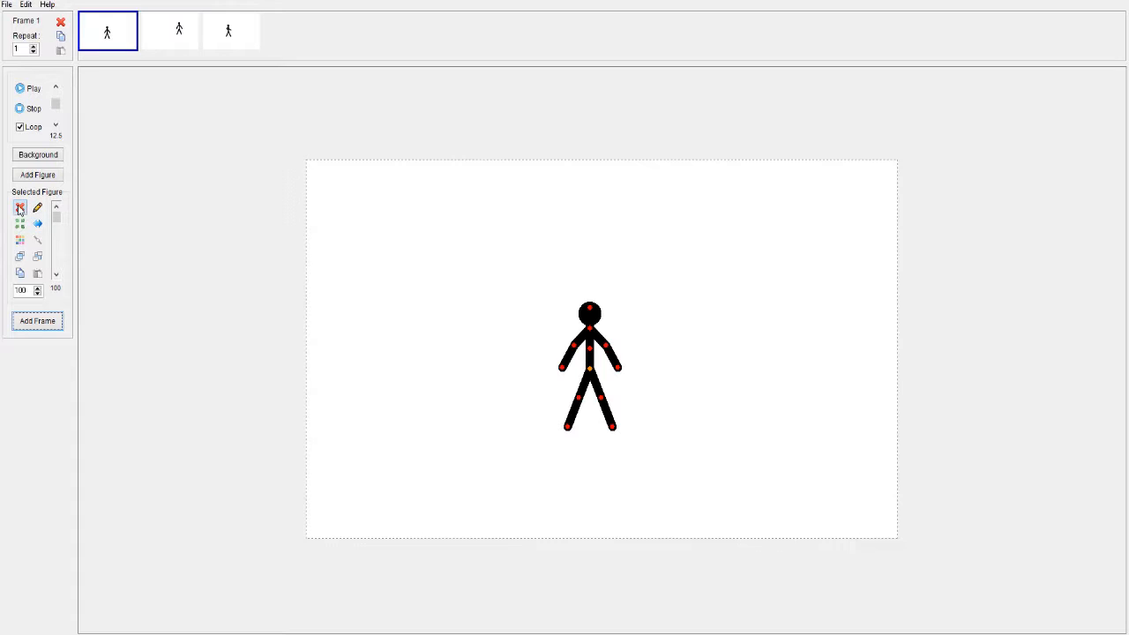
mouse_move(495, 276)
mouse_down()
mouse_move(703, 474)
mouse_move(651, 395)
mouse_up()
mouse_move(469, 258)
mouse_down()
mouse_move(698, 459)
mouse_move(649, 410)
mouse_up()
mouse_move(544, 289)
mouse_down()
mouse_move(629, 414)
mouse_move(625, 450)
mouse_up()
drag(444, 283, 682, 466)
drag(521, 287, 653, 457)
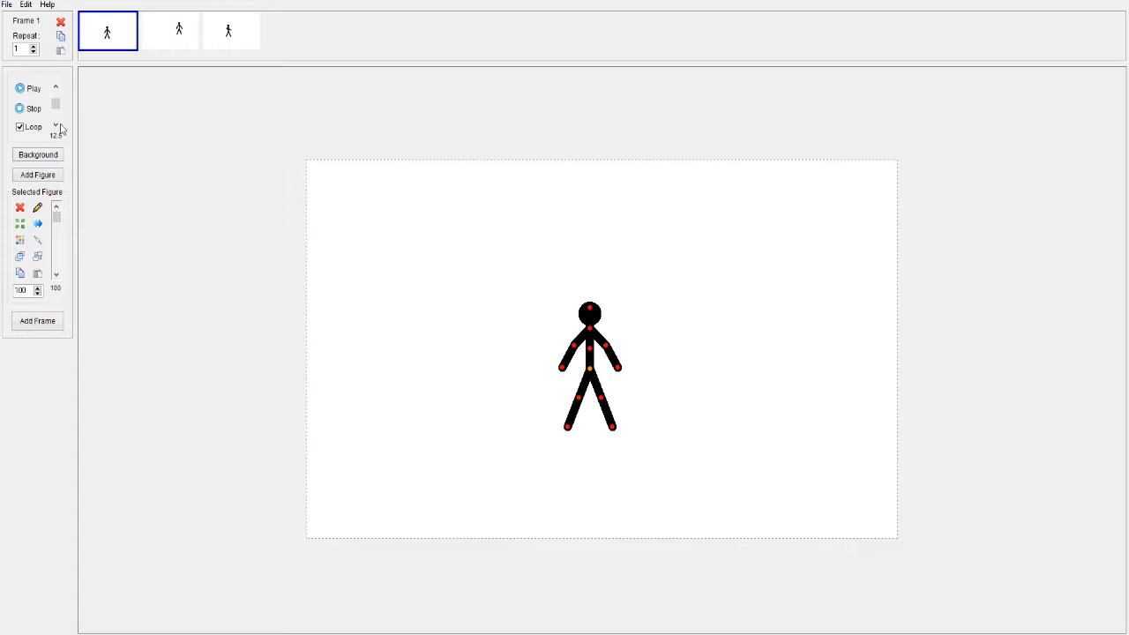
- Delete the first of the three frames and switch between the two remaining frames to compare the figure's poses
click(60, 21)
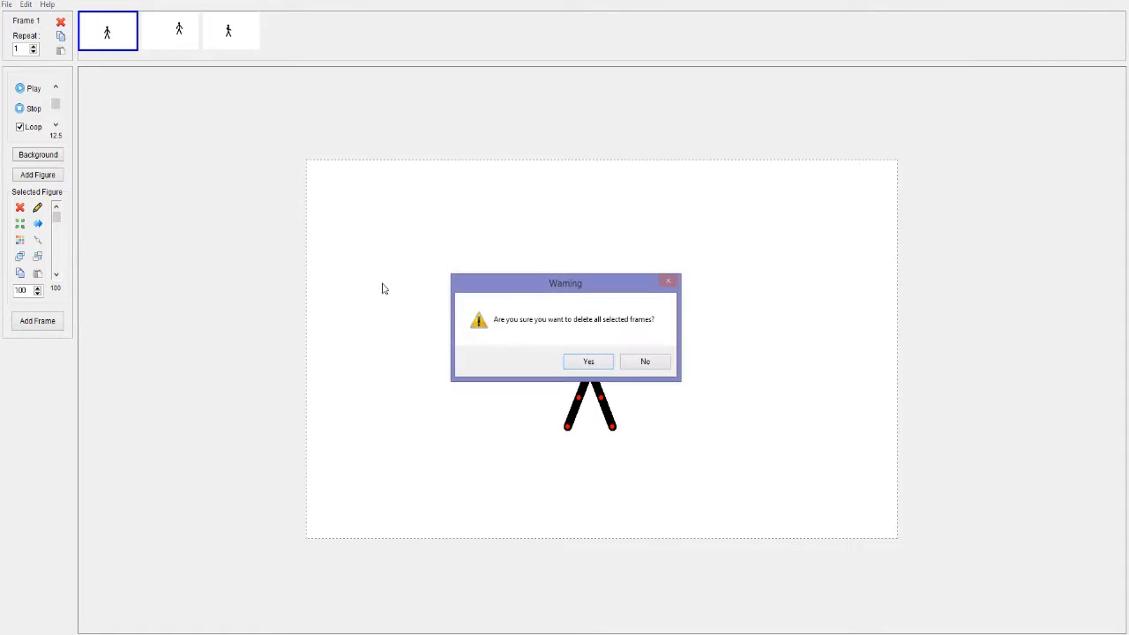
click(587, 364)
click(114, 43)
click(147, 35)
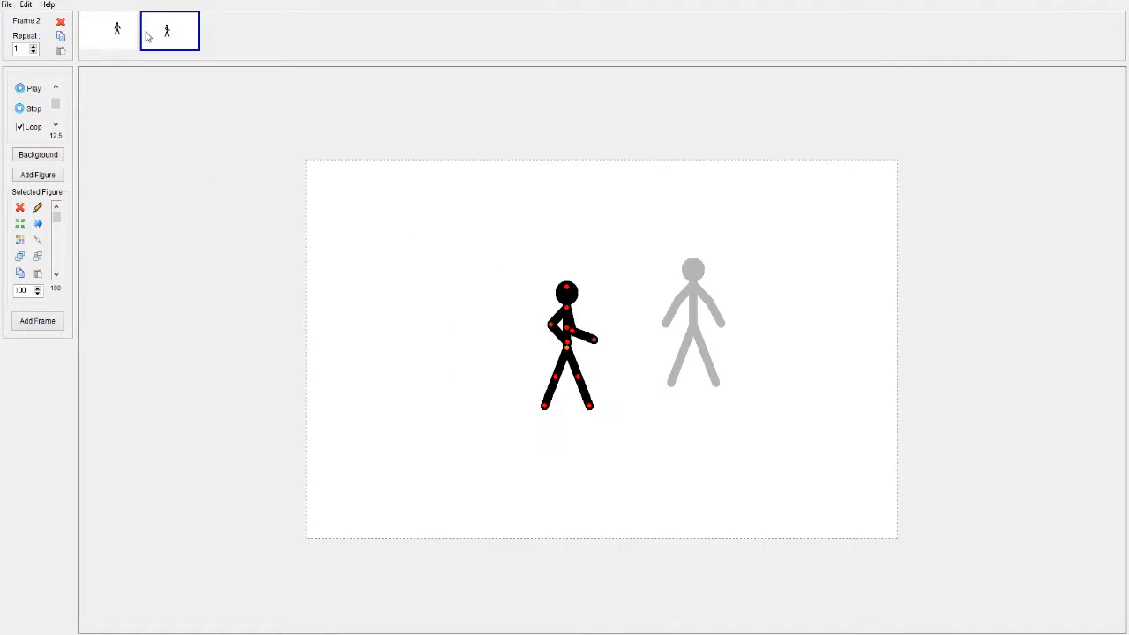
click(99, 32)
click(174, 31)
click(126, 30)
click(180, 39)
click(123, 38)
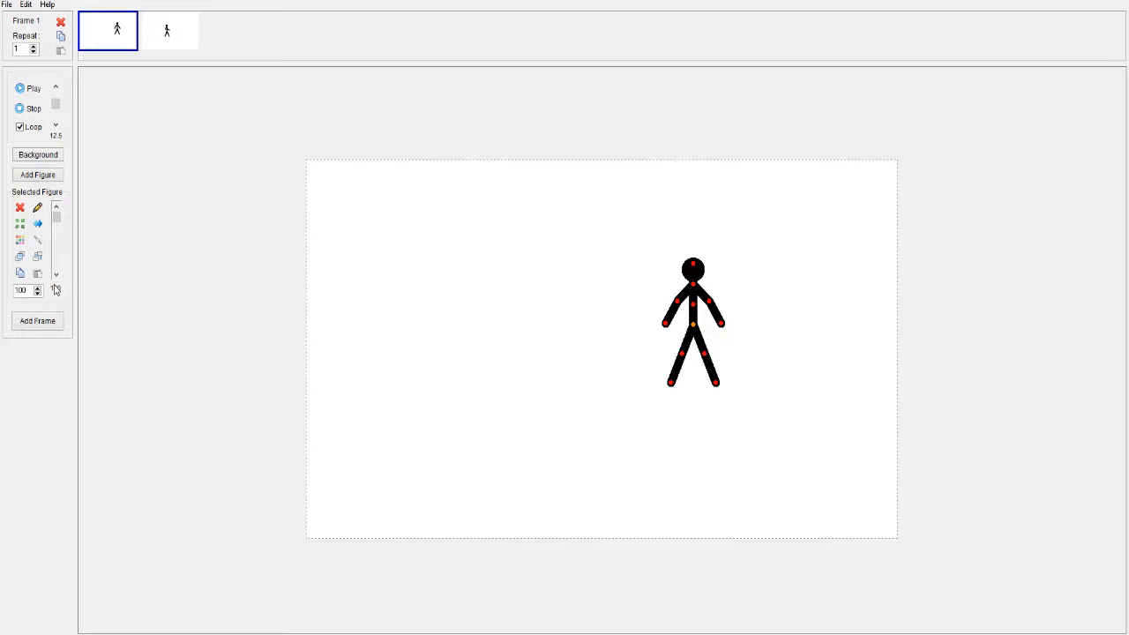
- Add the unchanged bent-arm pose as frames 3 and 4 and switch between these two frames to compare them
click(37, 321)
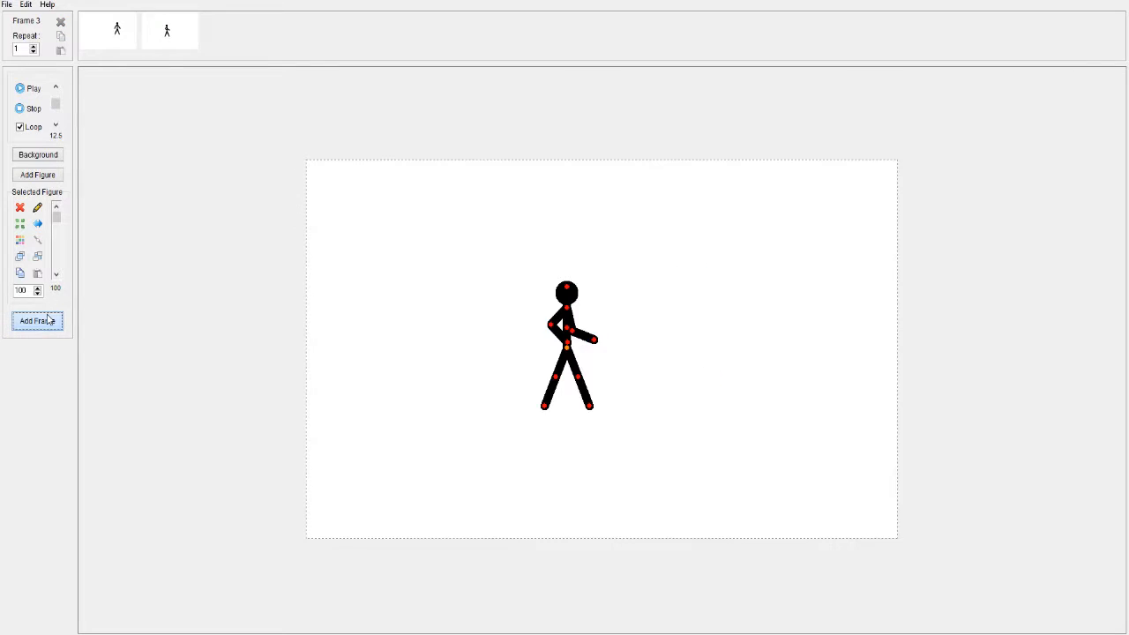
click(117, 32)
click(33, 329)
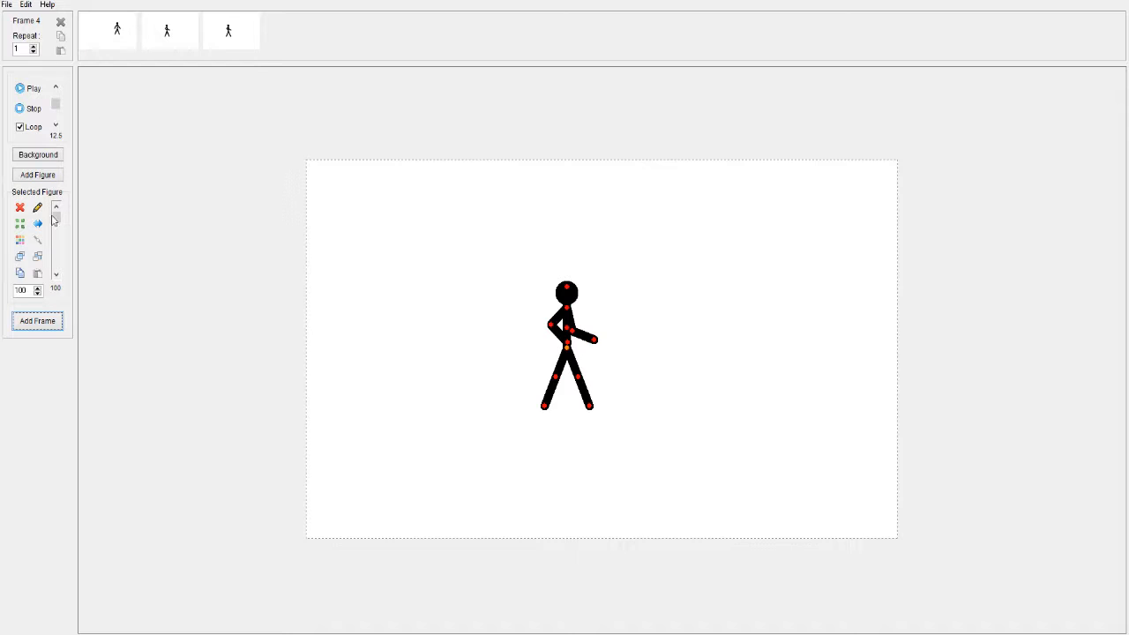
click(38, 323)
click(244, 33)
click(284, 28)
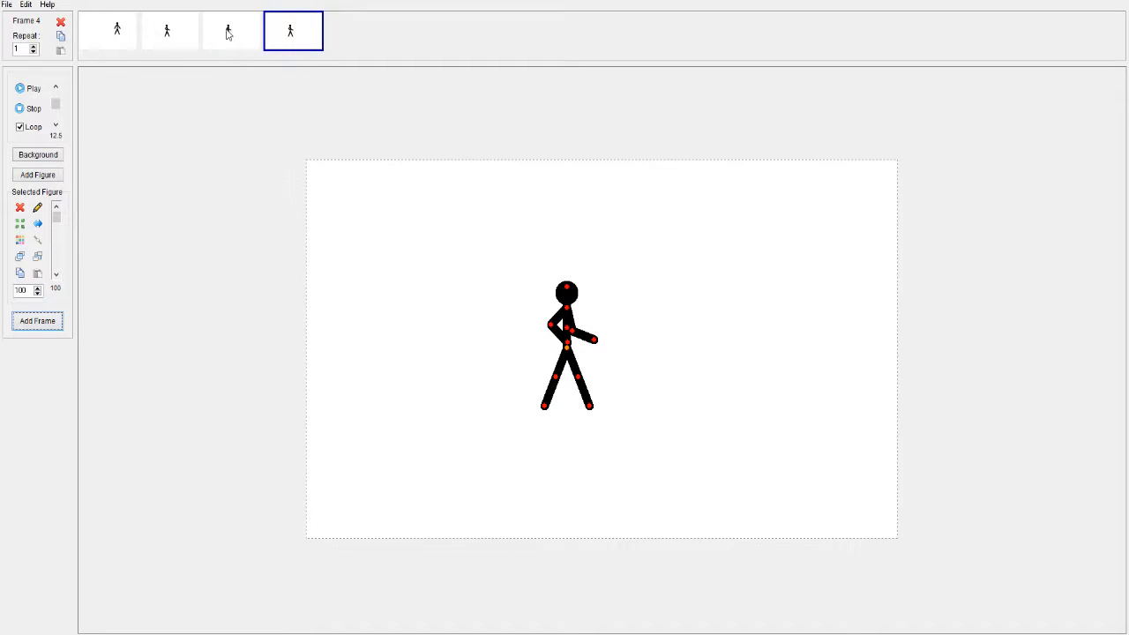
click(229, 35)
click(291, 33)
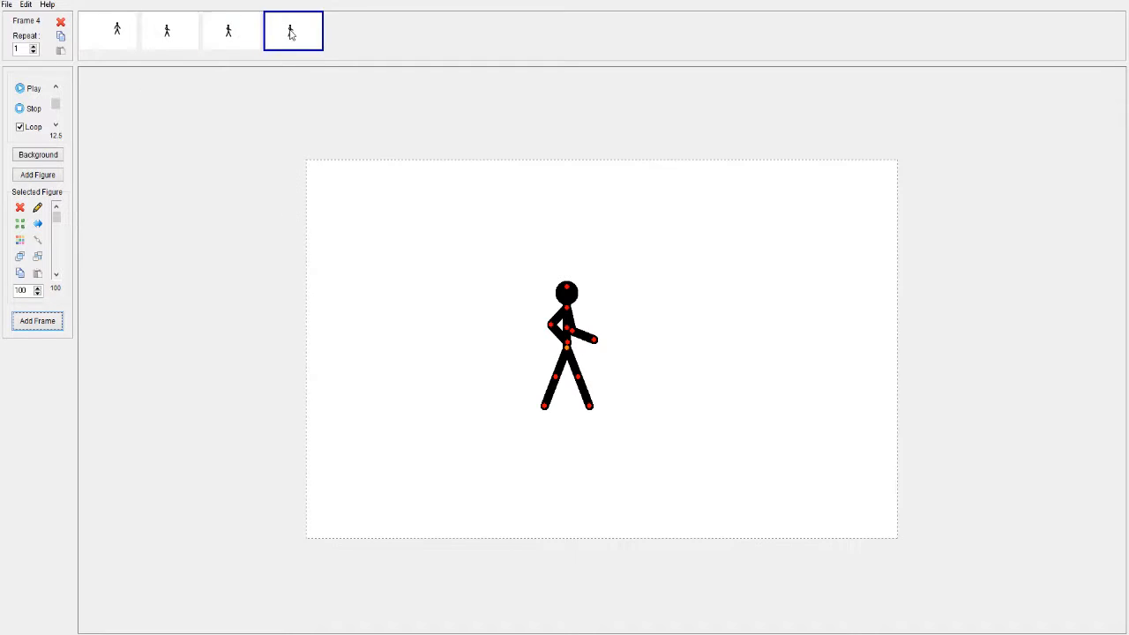
- Add the same unchanged bent-arm pose once more as frame 5
click(29, 327)
drag(494, 212, 686, 464)
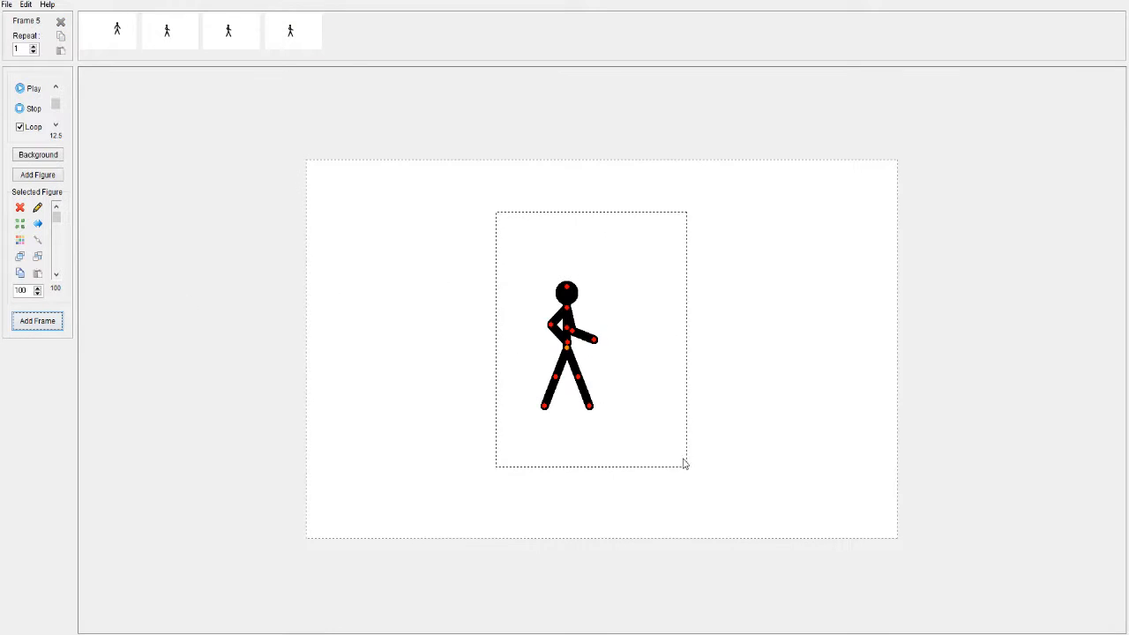
click(35, 324)
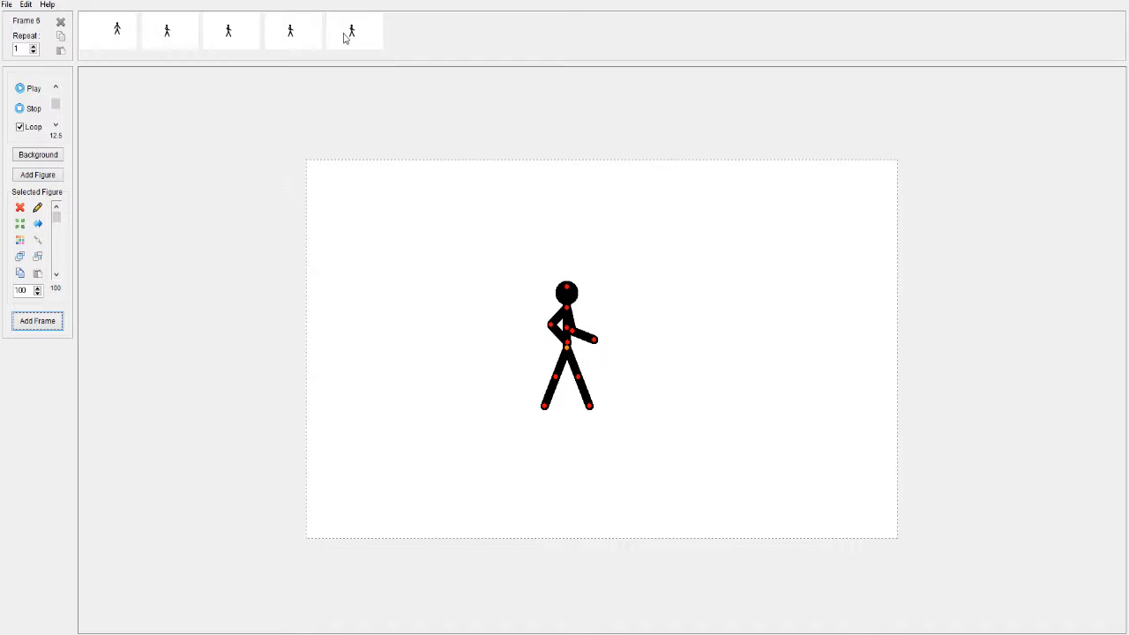
- Select all five frames, copy them and paste the copies at the end of the timeline
drag(349, 35, 63, 35)
click(60, 37)
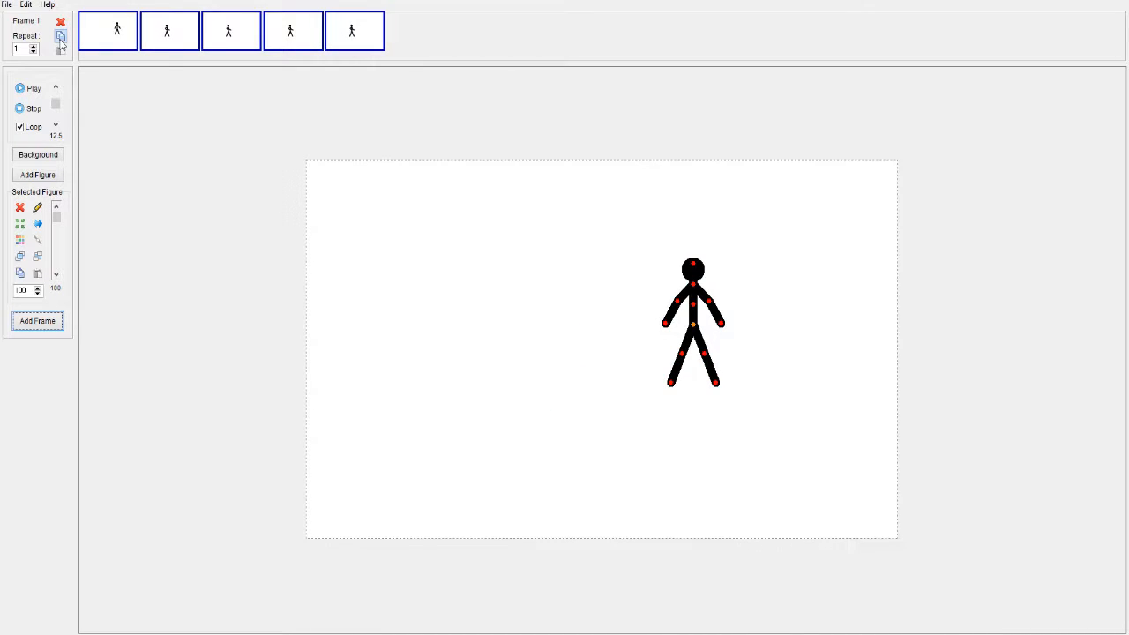
click(60, 50)
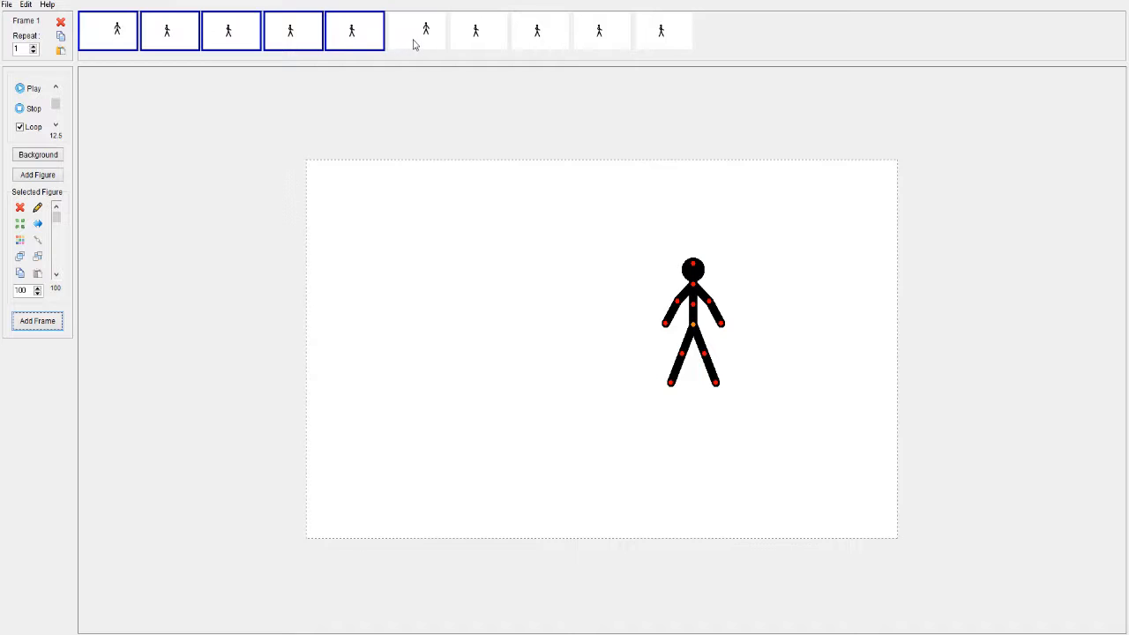
- Select all ten frames in the timeline and delete them
drag(414, 44, 663, 32)
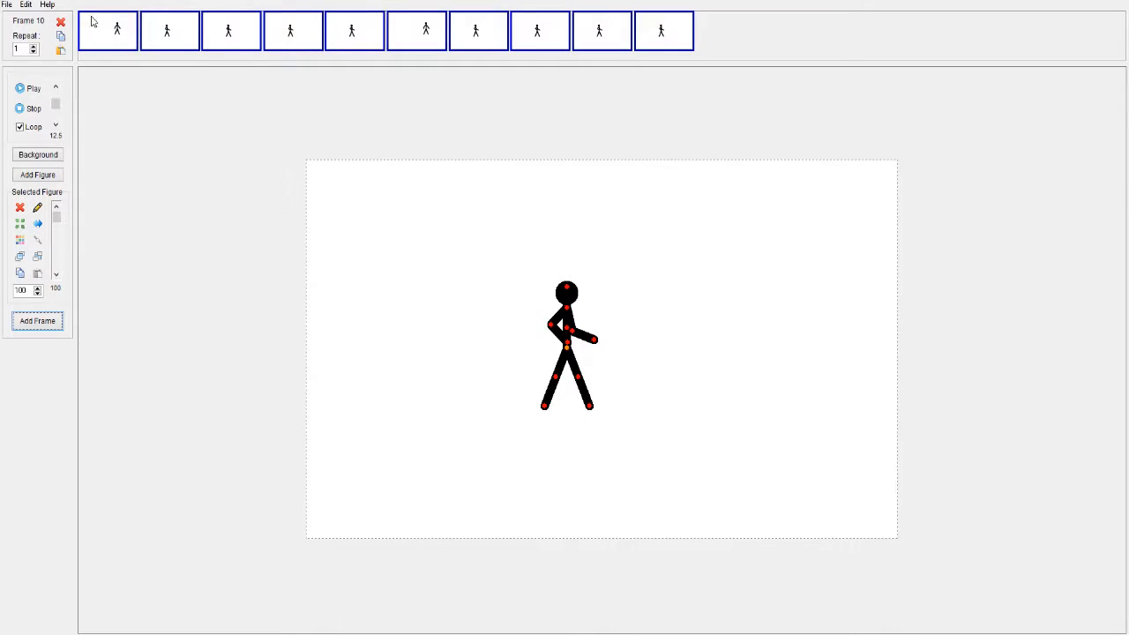
click(61, 22)
click(589, 361)
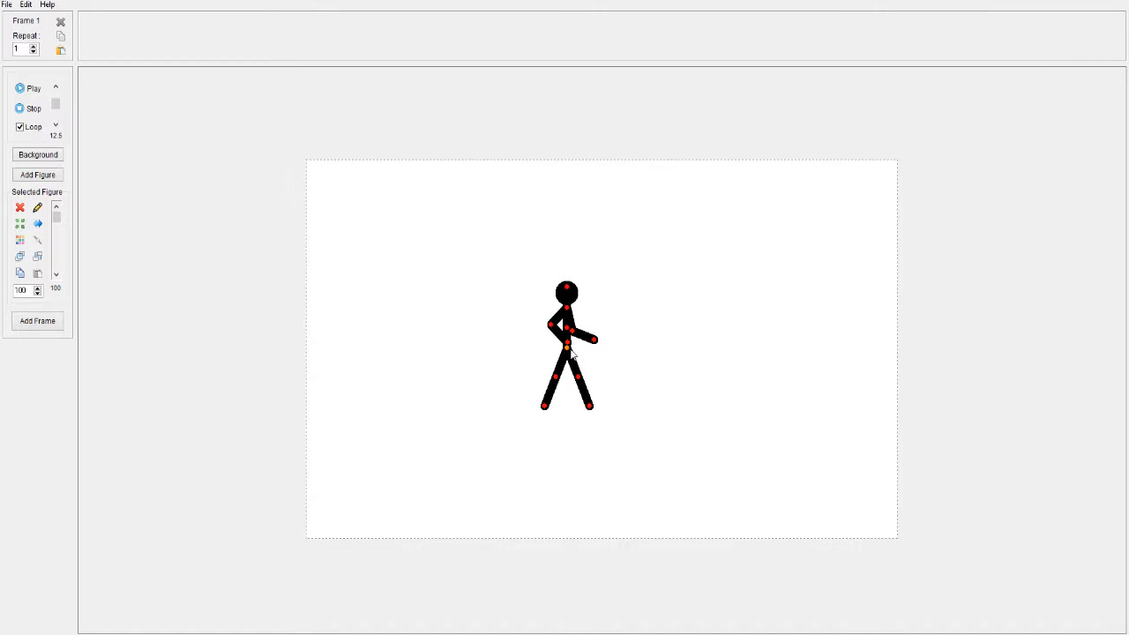
- Bend the figure's legs, lean its torso forward and move it to the lower left of the canvas
drag(572, 351, 539, 344)
drag(513, 403, 552, 404)
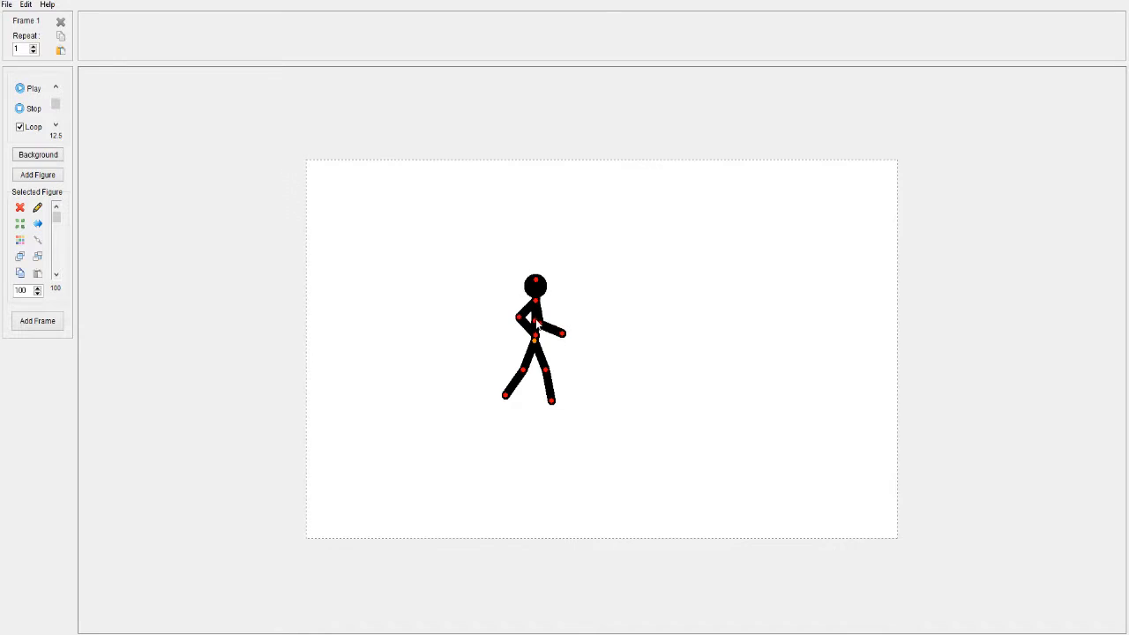
mouse_move(534, 302)
mouse_down()
mouse_move(546, 318)
mouse_move(558, 287)
mouse_move(546, 314)
mouse_move(555, 307)
mouse_up()
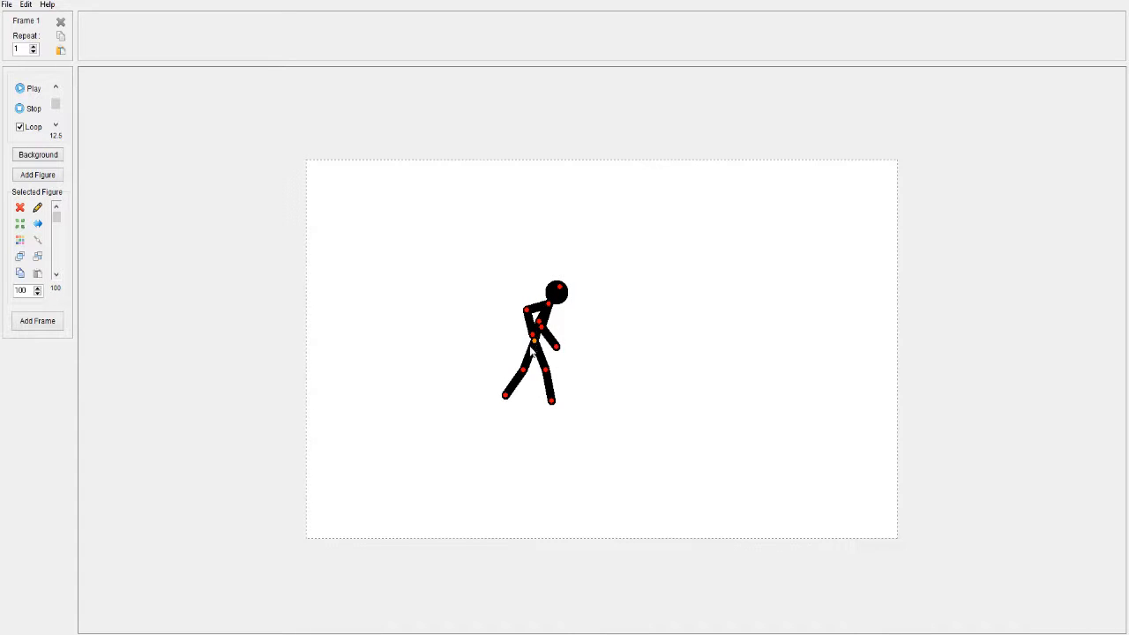
drag(532, 350, 421, 445)
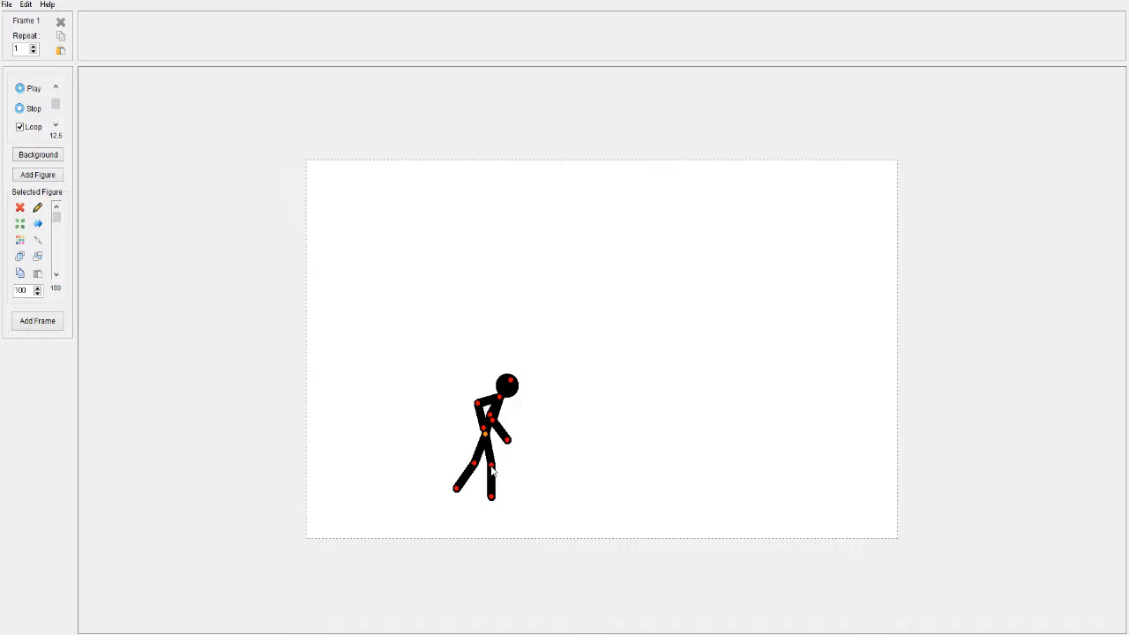
- Swing the figure's front leg around the hip, try stretching it far across the canvas, and undo each stretch
mouse_move(492, 468)
mouse_down()
mouse_move(576, 467)
mouse_move(634, 439)
mouse_move(622, 369)
mouse_move(511, 291)
mouse_move(383, 273)
mouse_move(321, 367)
mouse_move(353, 466)
mouse_move(514, 509)
mouse_move(528, 473)
mouse_move(502, 460)
mouse_move(548, 485)
mouse_move(499, 489)
mouse_move(506, 292)
mouse_move(385, 441)
mouse_move(529, 484)
mouse_move(506, 457)
mouse_up()
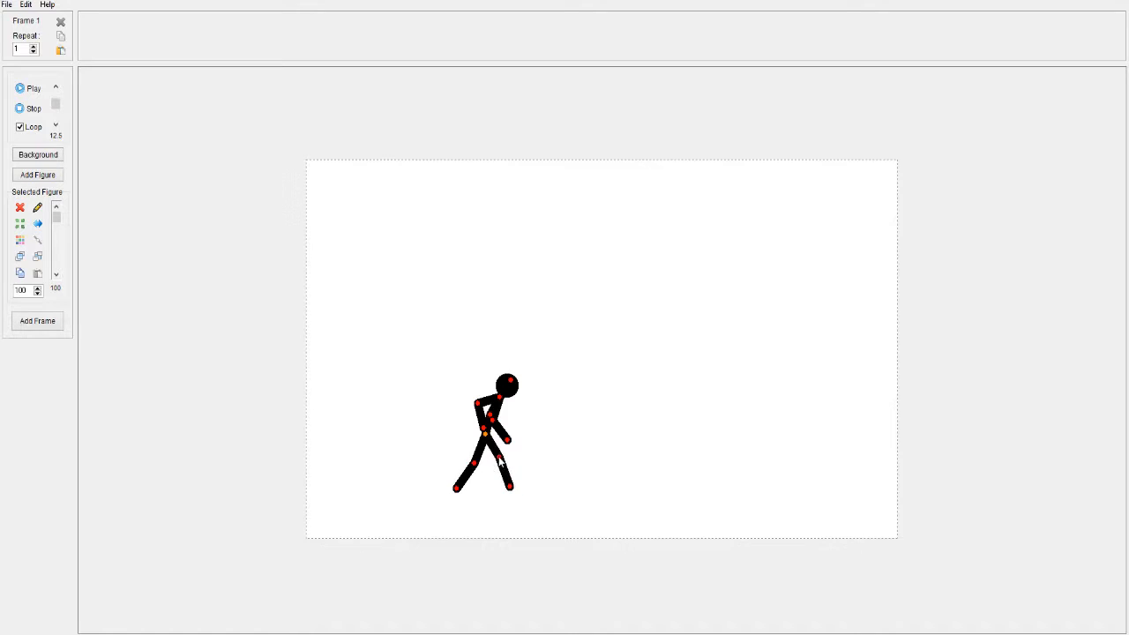
drag(499, 458, 503, 467)
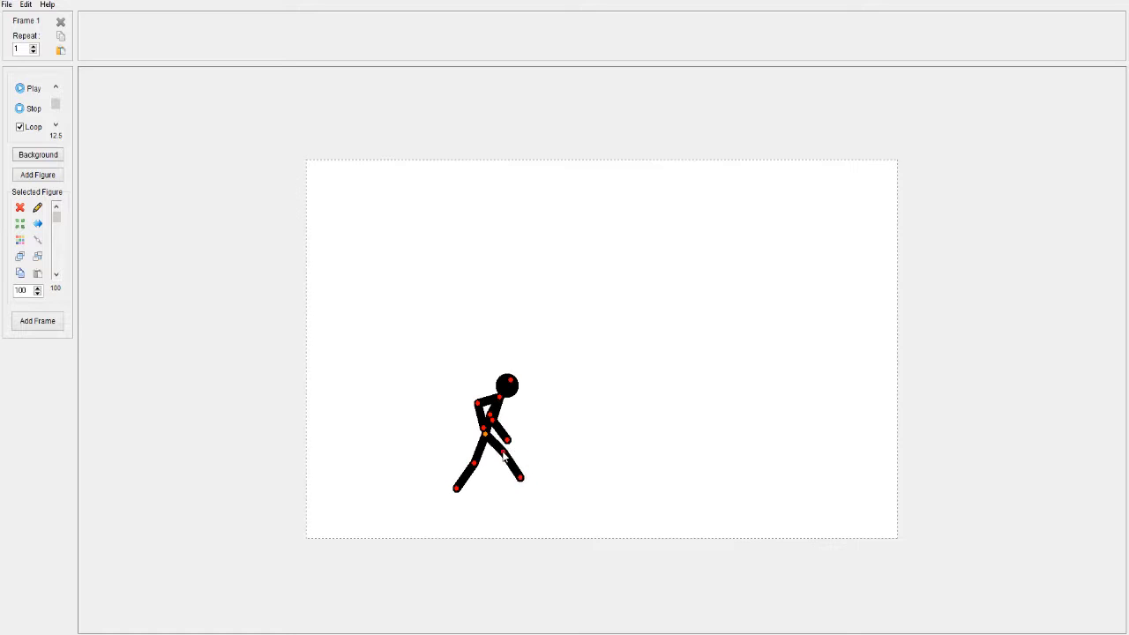
drag(507, 464, 328, 275)
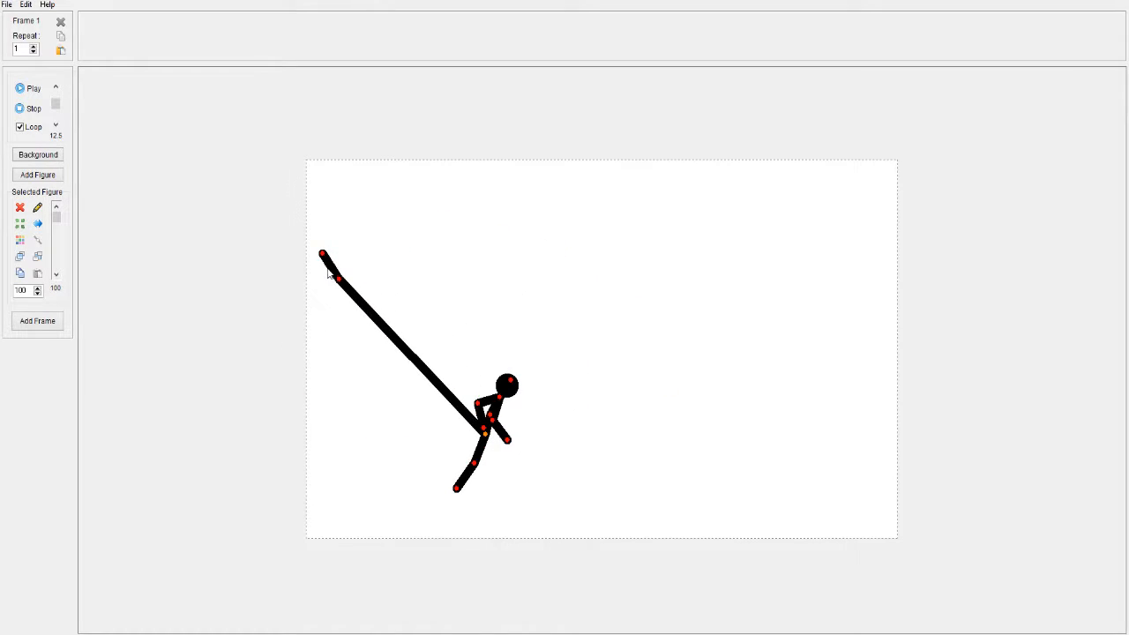
key(ctrl+z)
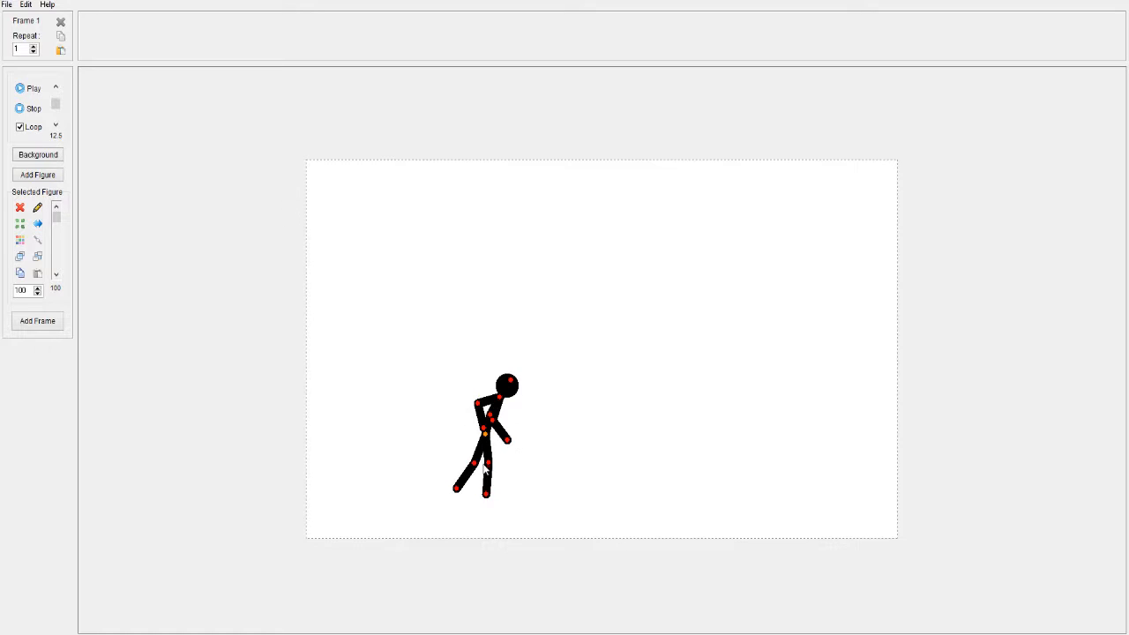
drag(492, 472, 787, 247)
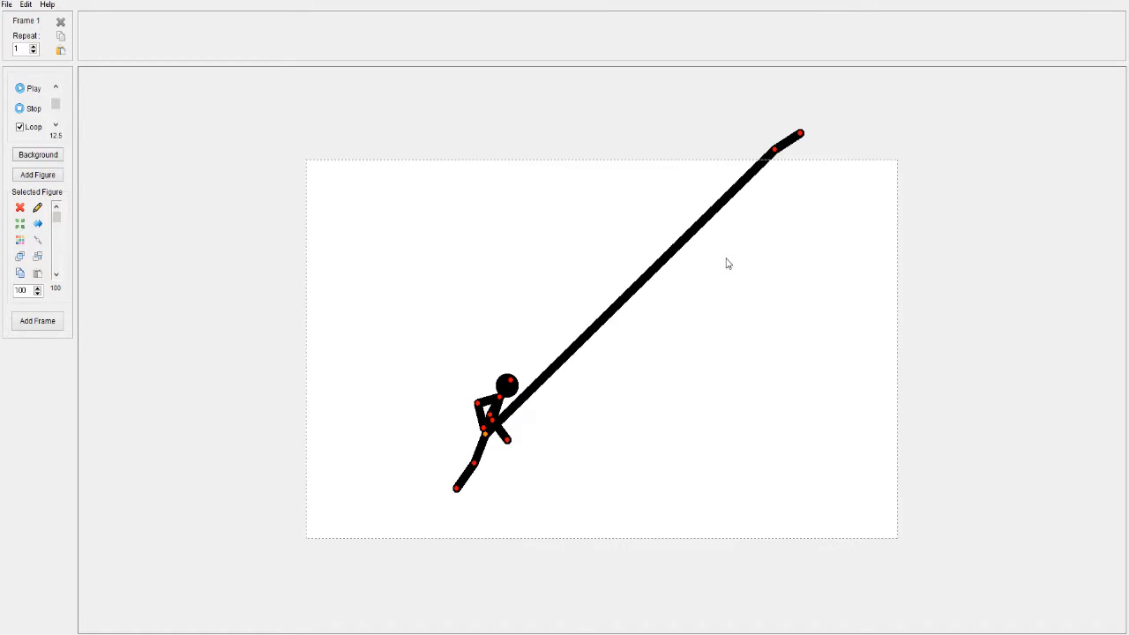
key(ctrl+z)
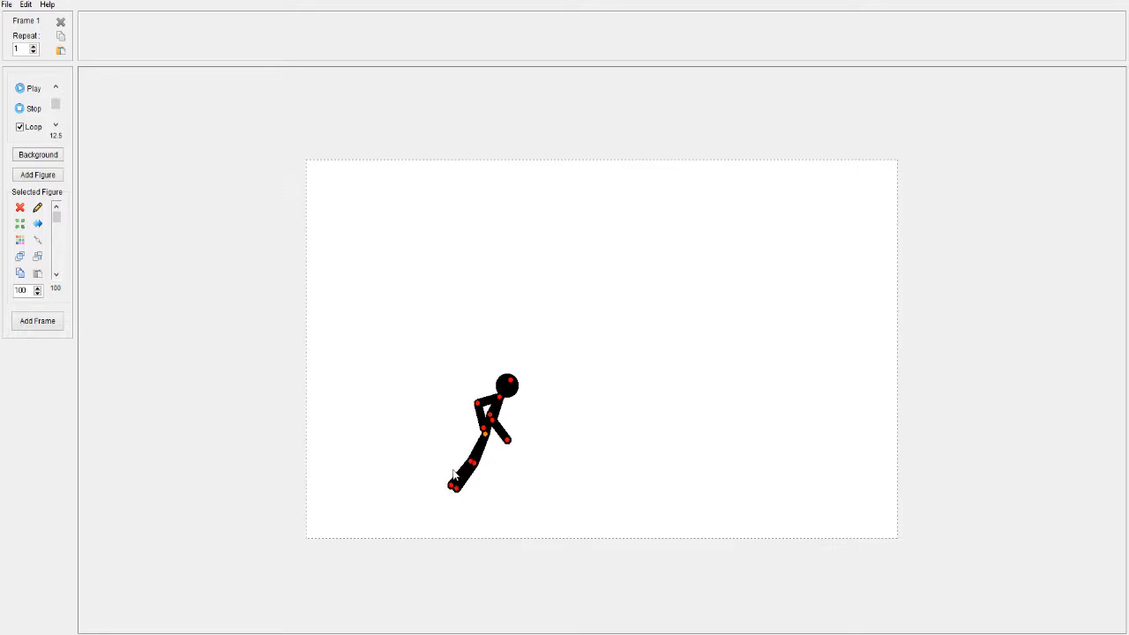
- Fold the figure's torso, arms and legs into a crouched pose and move it toward the canvas's left edge
drag(471, 461, 512, 365)
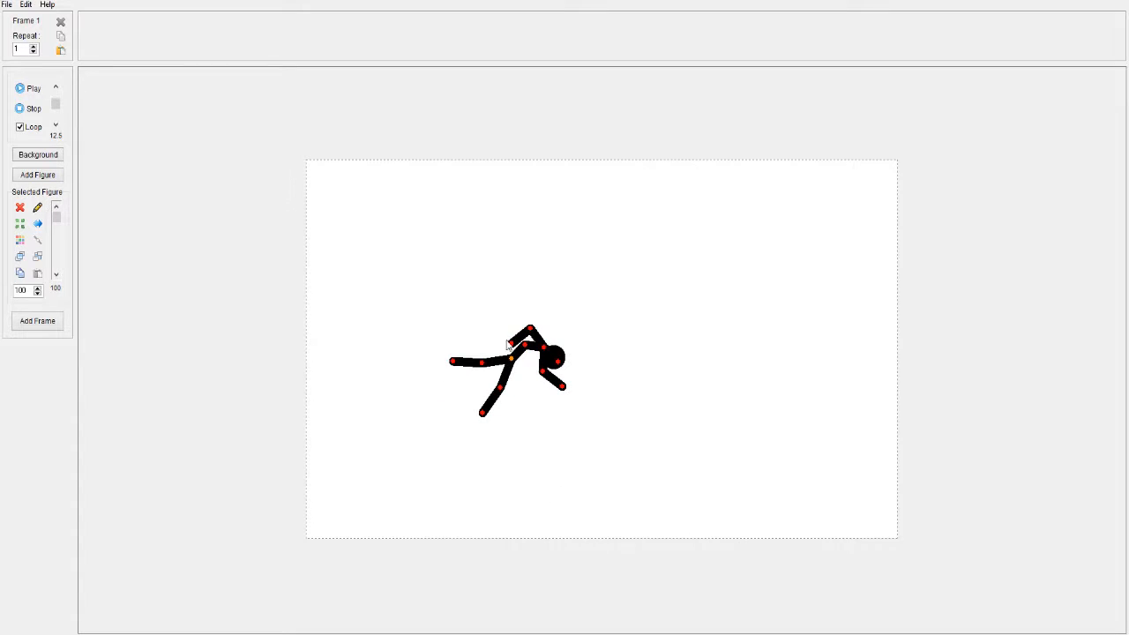
drag(530, 329, 570, 341)
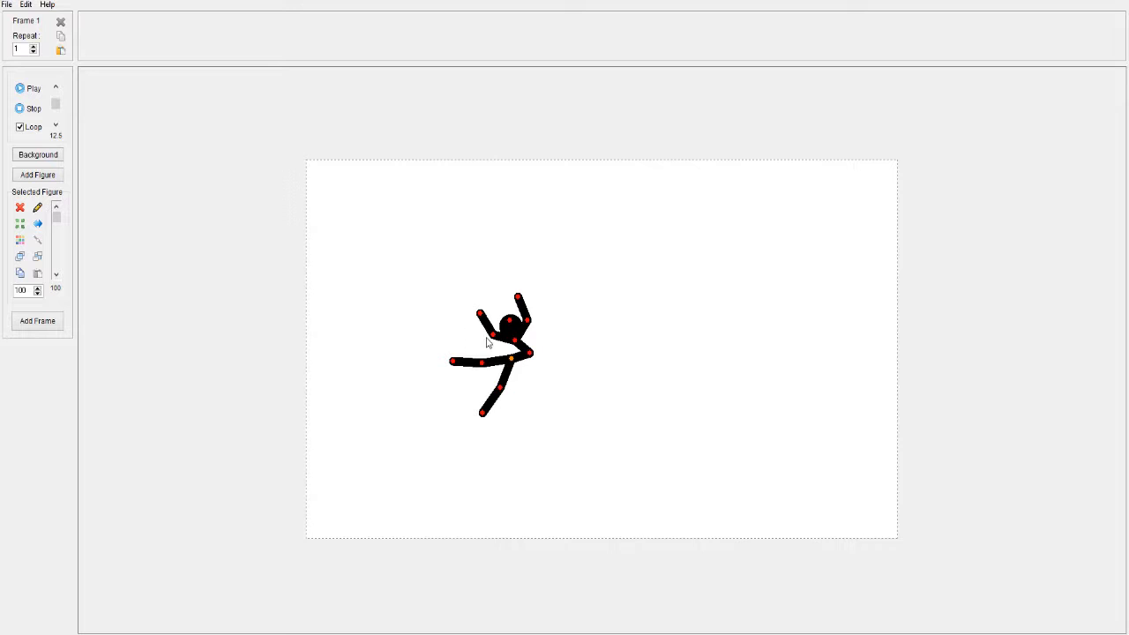
drag(453, 362, 309, 330)
drag(490, 332, 548, 383)
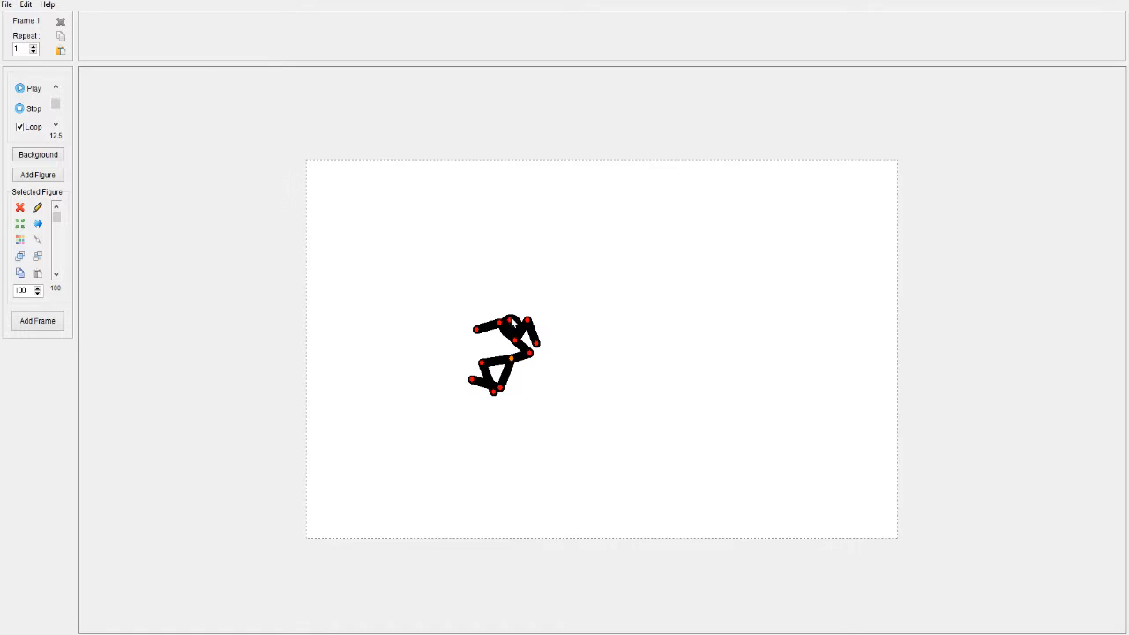
mouse_move(512, 324)
mouse_down()
mouse_move(547, 333)
mouse_move(555, 379)
mouse_move(582, 366)
mouse_move(583, 337)
mouse_move(494, 308)
mouse_move(505, 315)
mouse_up()
drag(514, 366, 394, 322)
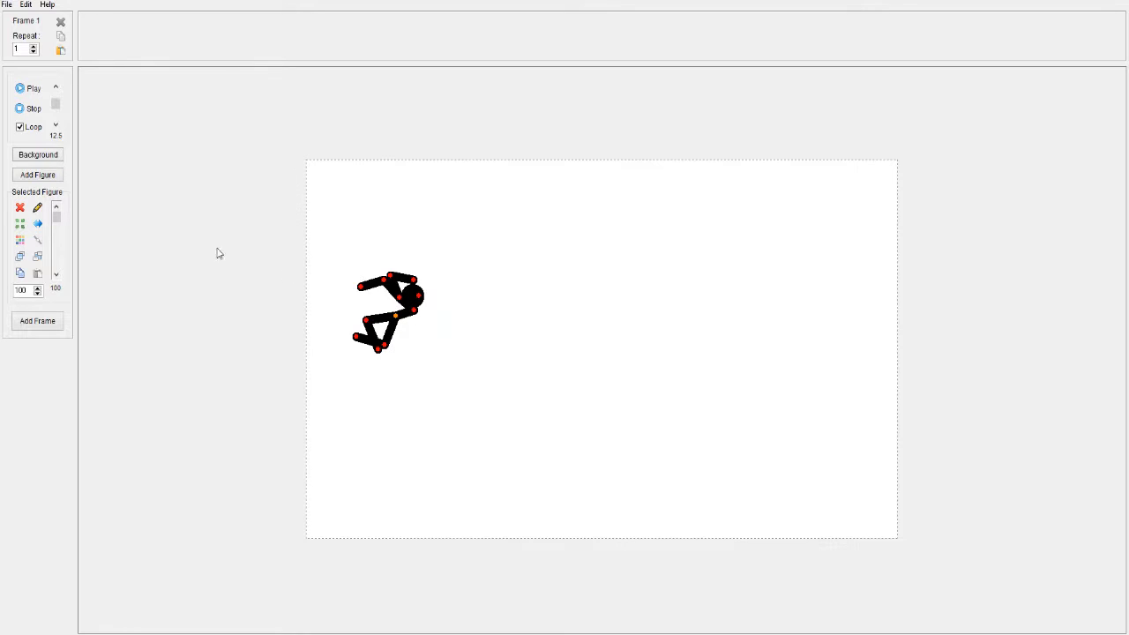
- Replace the contorted figure with a new default stick figure and bend its legs outward into a wide stance
click(20, 206)
click(38, 175)
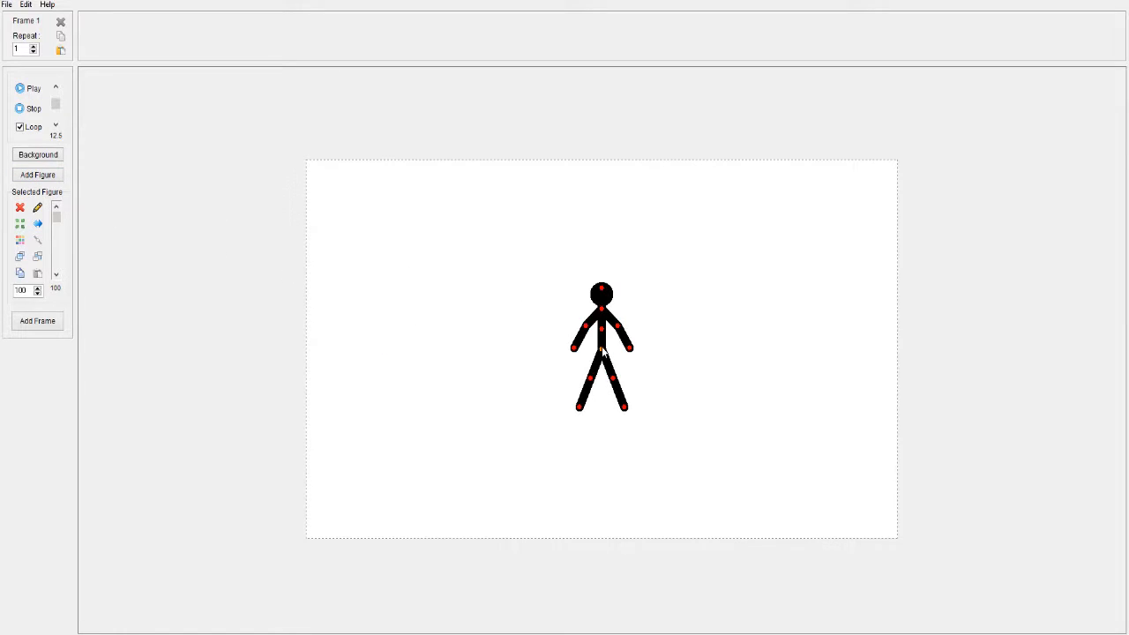
drag(580, 406, 546, 362)
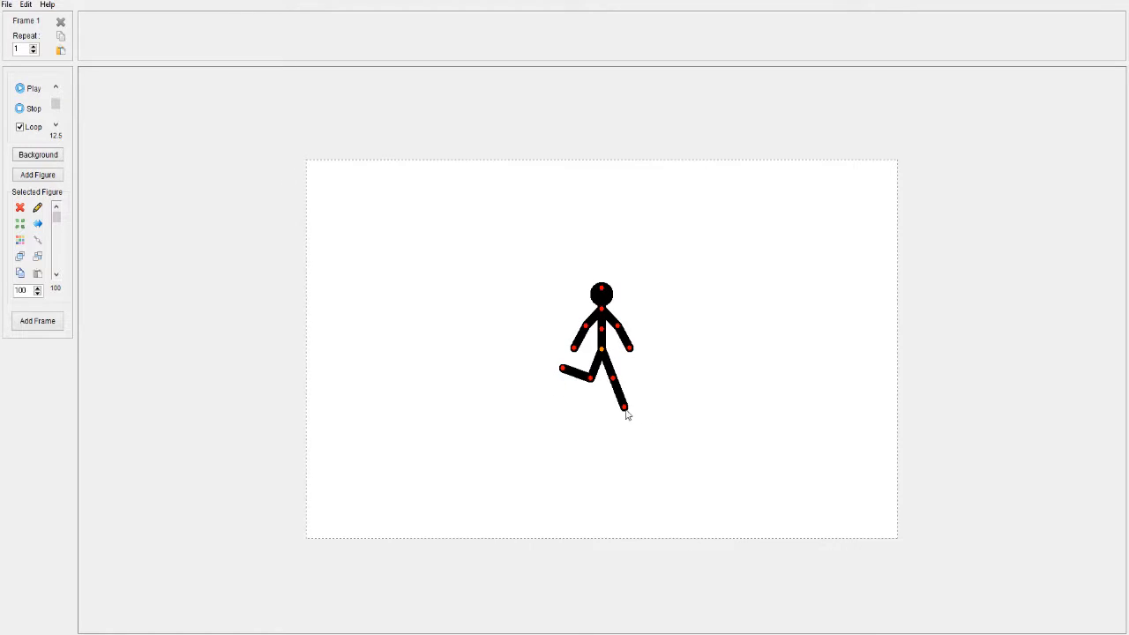
drag(627, 412, 637, 359)
drag(562, 368, 599, 429)
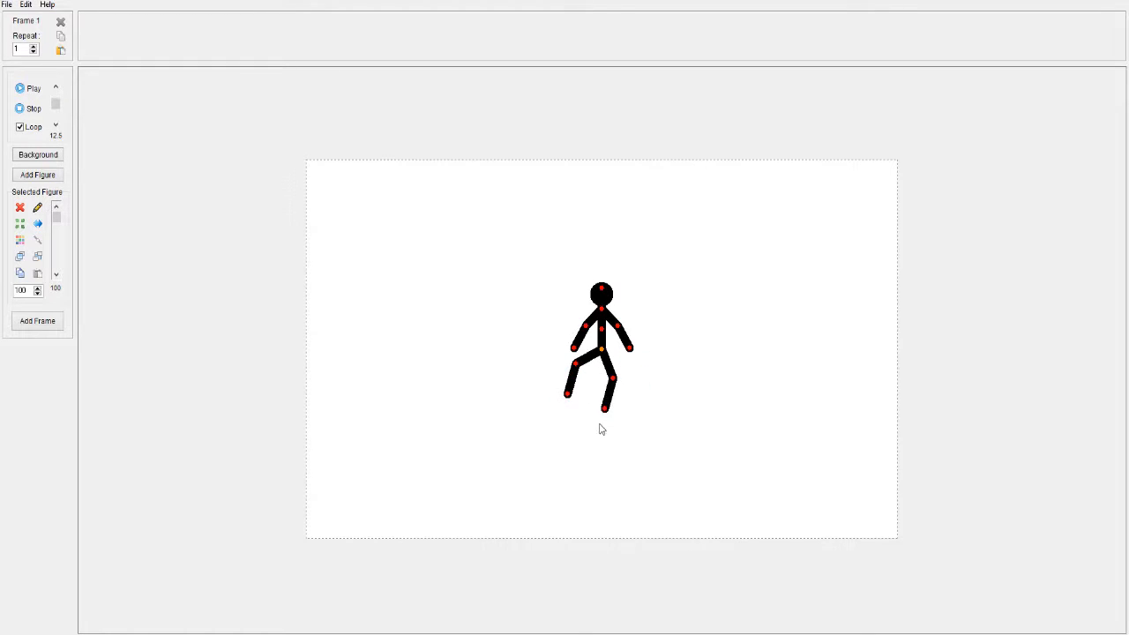
drag(612, 378, 561, 325)
- Bend both of the new figure's arms and bring its hands up in front of the left side of its head
drag(632, 347, 625, 302)
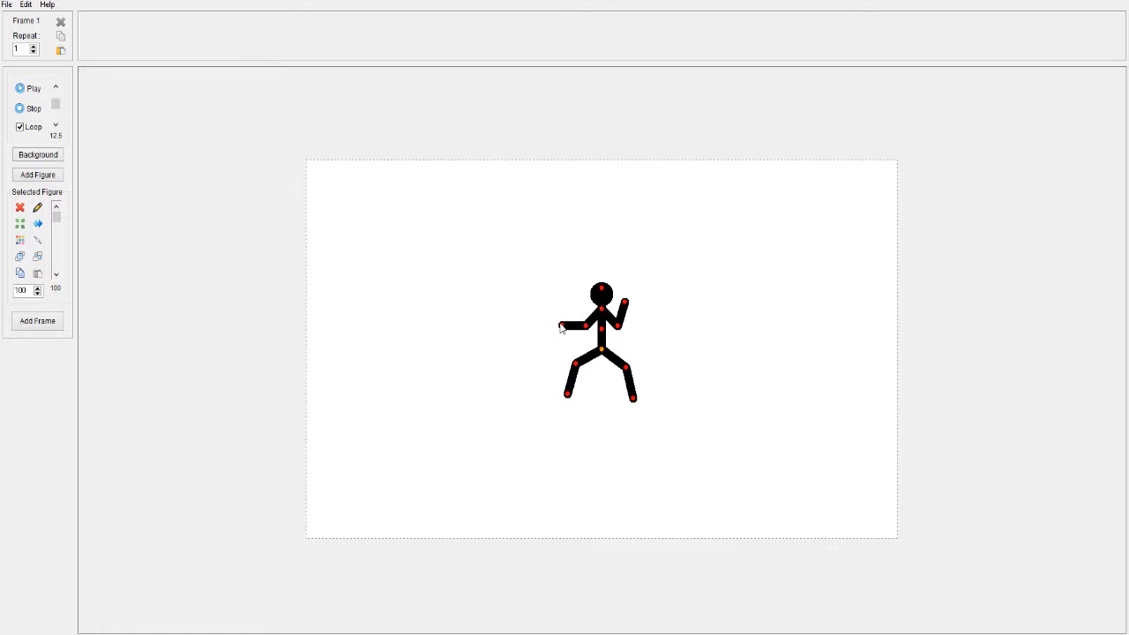
drag(561, 326, 505, 289)
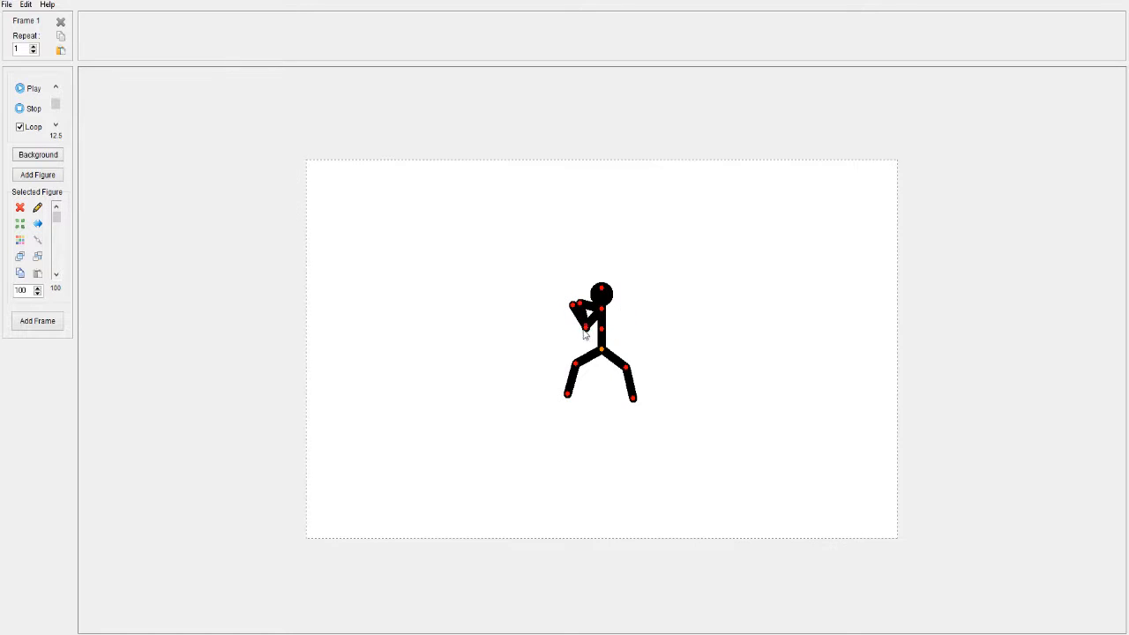
drag(584, 334, 515, 438)
drag(584, 311, 600, 347)
mouse_move(586, 326)
mouse_down()
mouse_move(602, 353)
mouse_move(571, 312)
mouse_up()
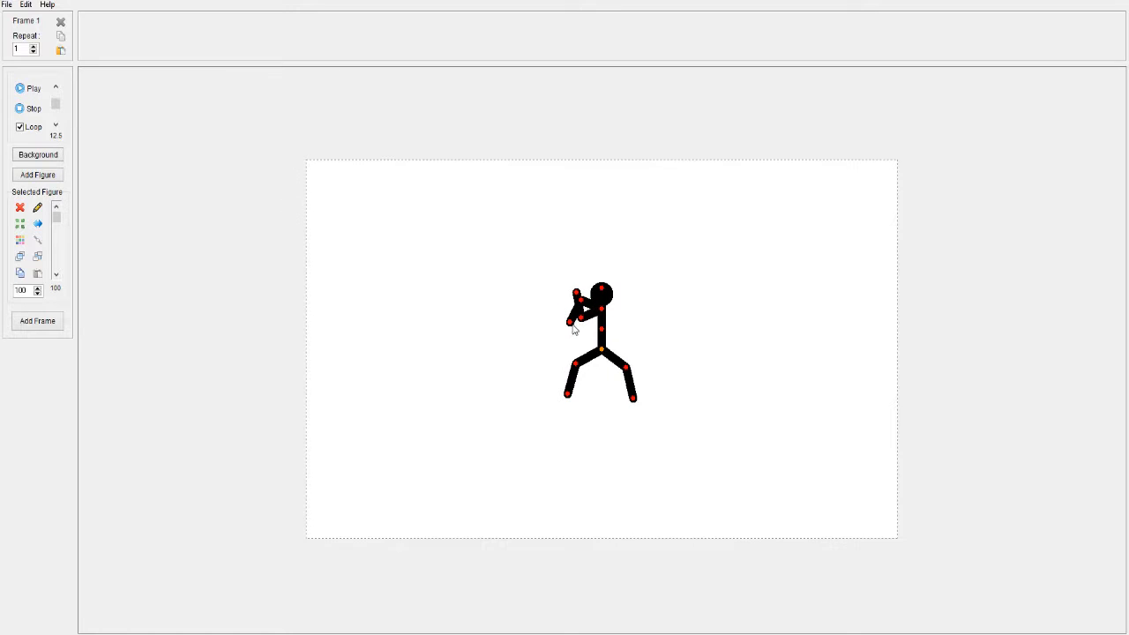
- Repose the figure with a bent torso, both arms raised and both legs swung toward the right
drag(563, 289, 577, 277)
drag(577, 300, 607, 347)
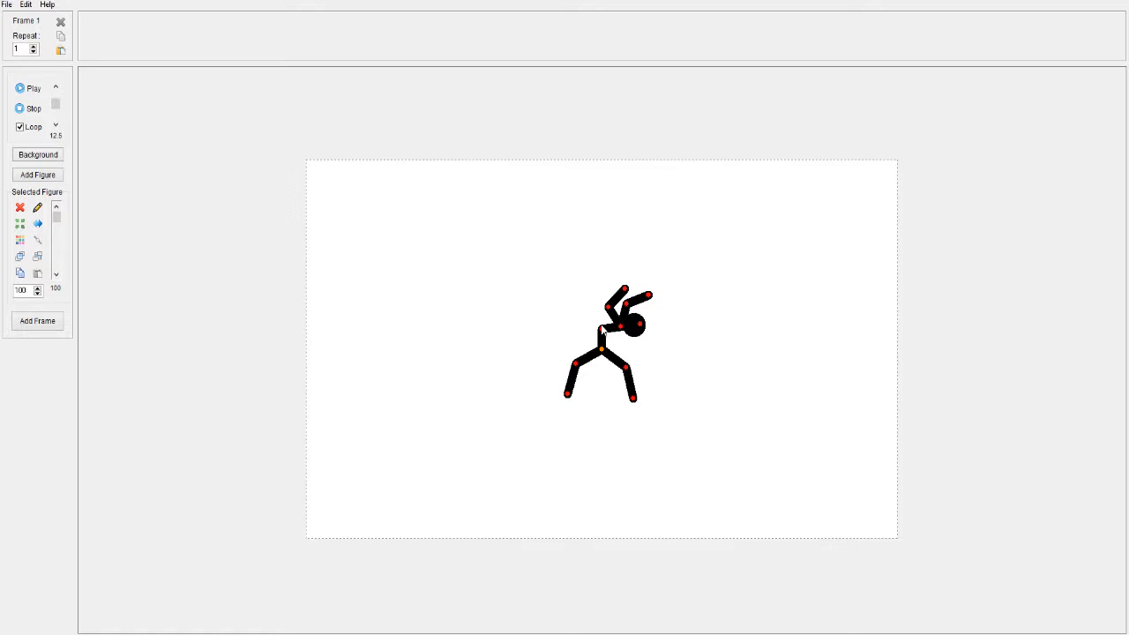
drag(603, 331, 622, 409)
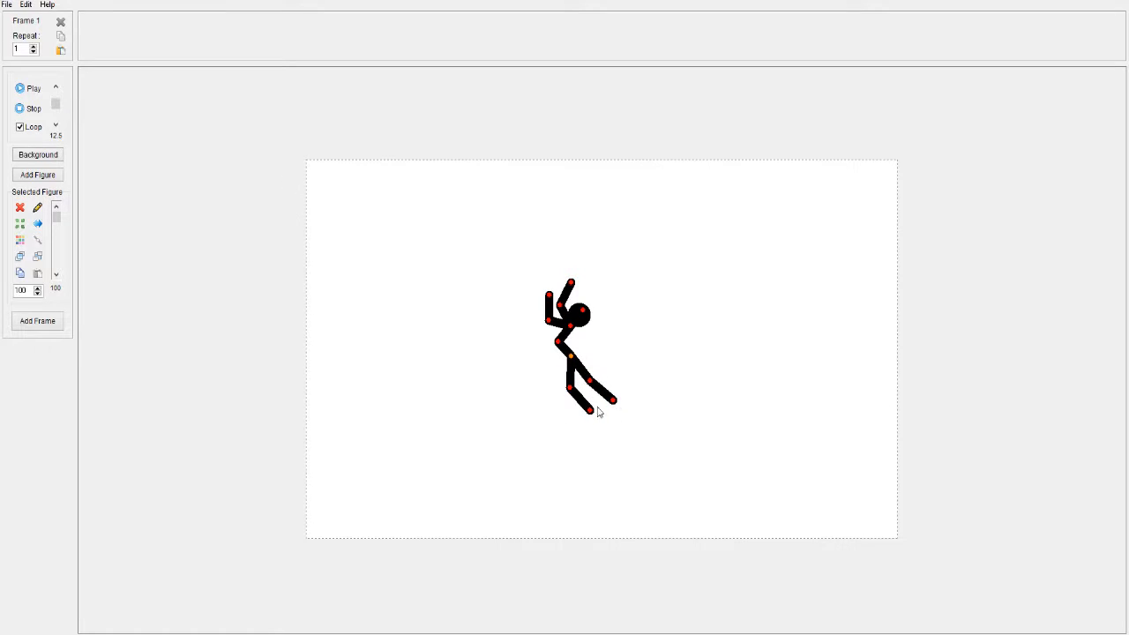
- Fold the figure's torso, swing both arms and legs toward the right, and move the figure near the canvas's left edge
drag(572, 330, 599, 366)
drag(573, 317, 366, 350)
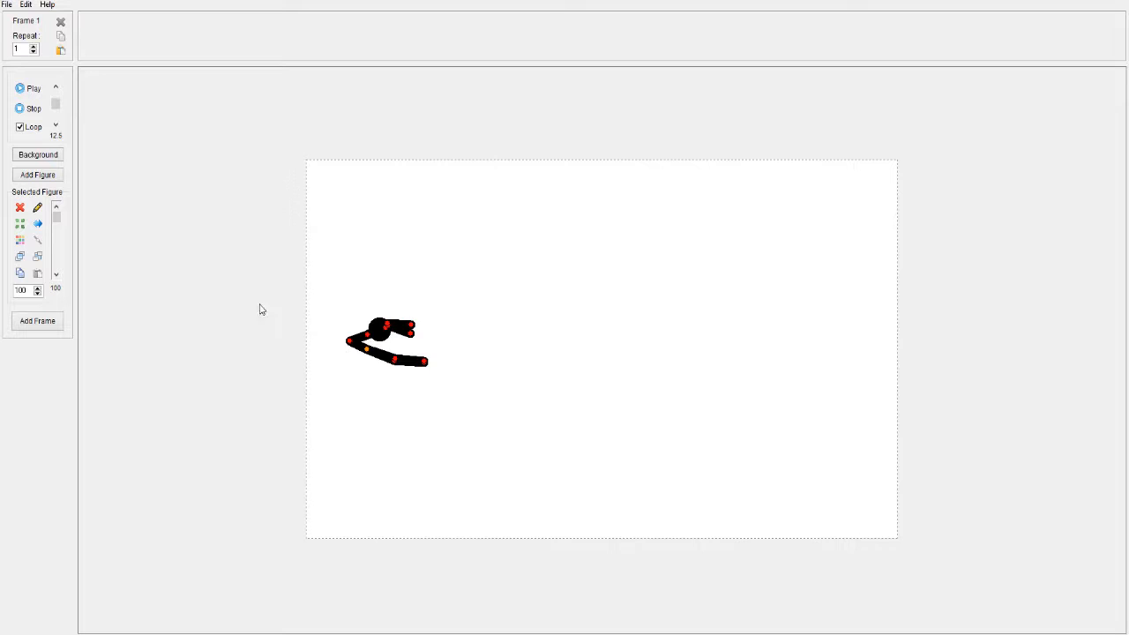
- Undo the pose changes back to the upright wide stance with both hands raised beside the head
key(ctrl+z)
key(ctrl+z)
key(ctrl+z)
key(ctrl+z)
key(ctrl+z)
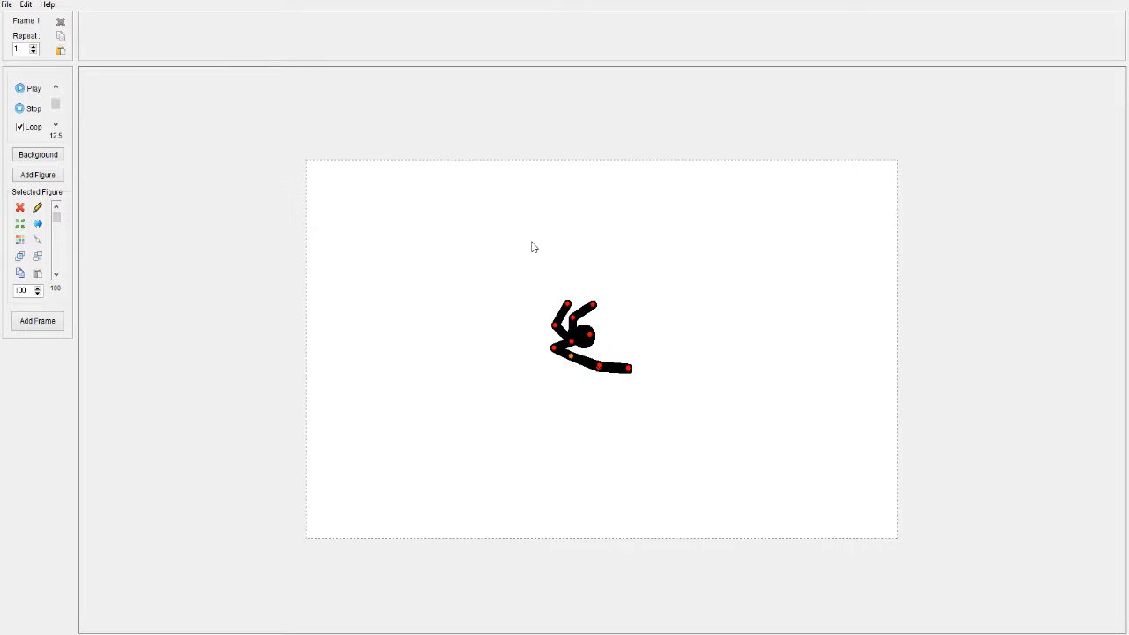
key(ctrl+z)
key(ctrl+z)
key(ctrl+z)
key(ctrl+z)
key(ctrl+z)
key(ctrl+z)
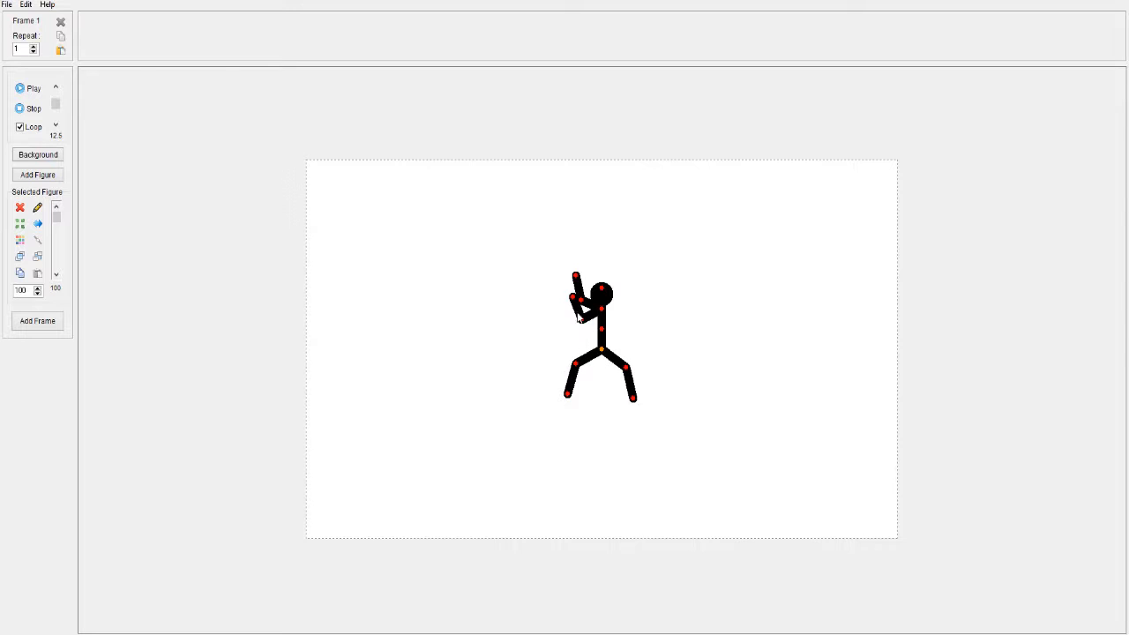
- Bend the figure's lower arm downward and undo that change
drag(585, 321, 573, 325)
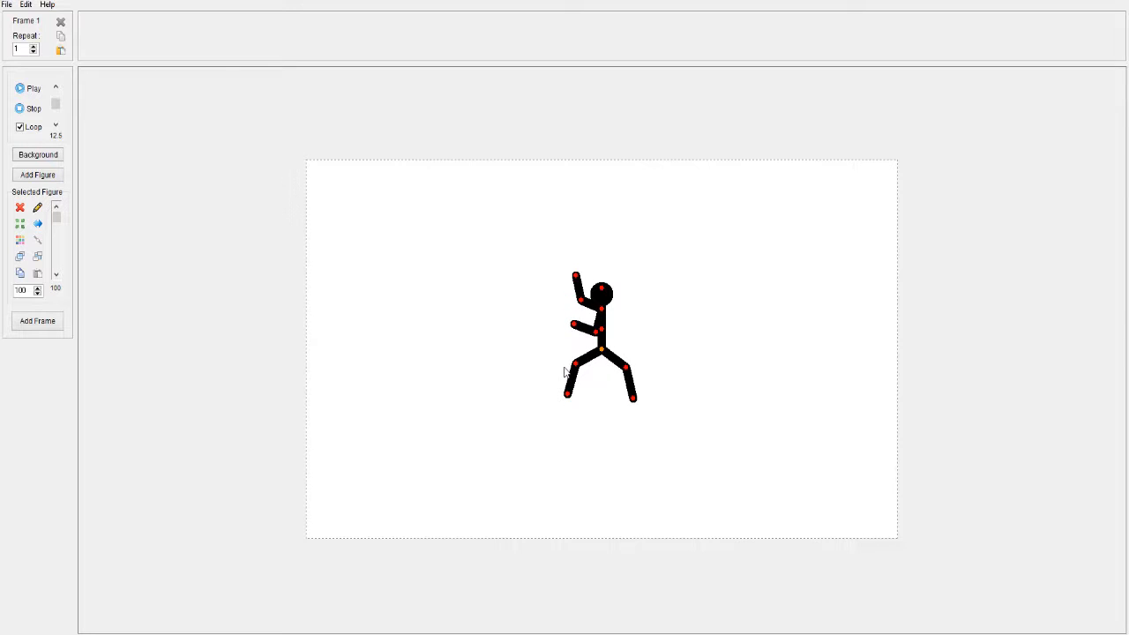
key(ctrl+z)
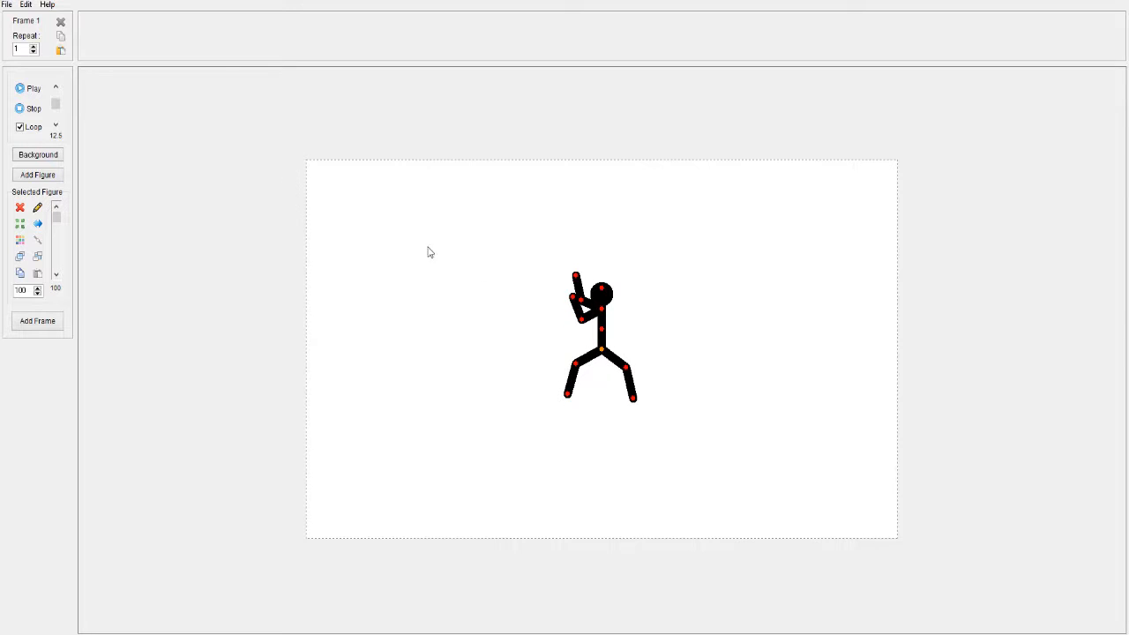
click(27, 9)
click(357, 210)
- Lean the figure's upper body and head to the left and draw its legs together so the feet meet
drag(603, 313, 581, 295)
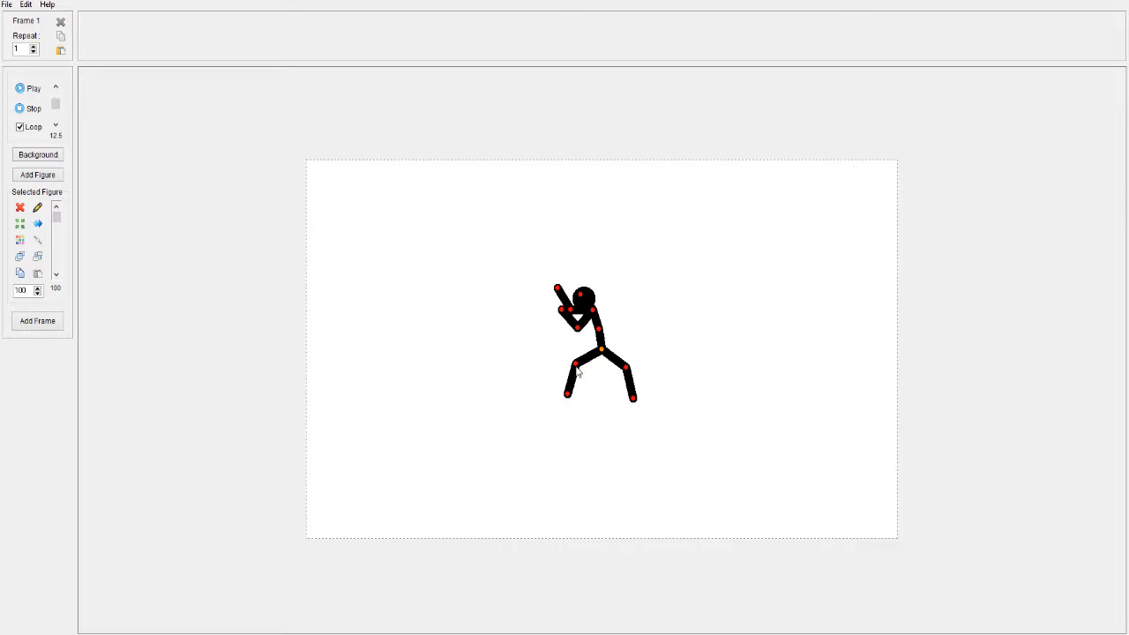
drag(576, 366, 613, 379)
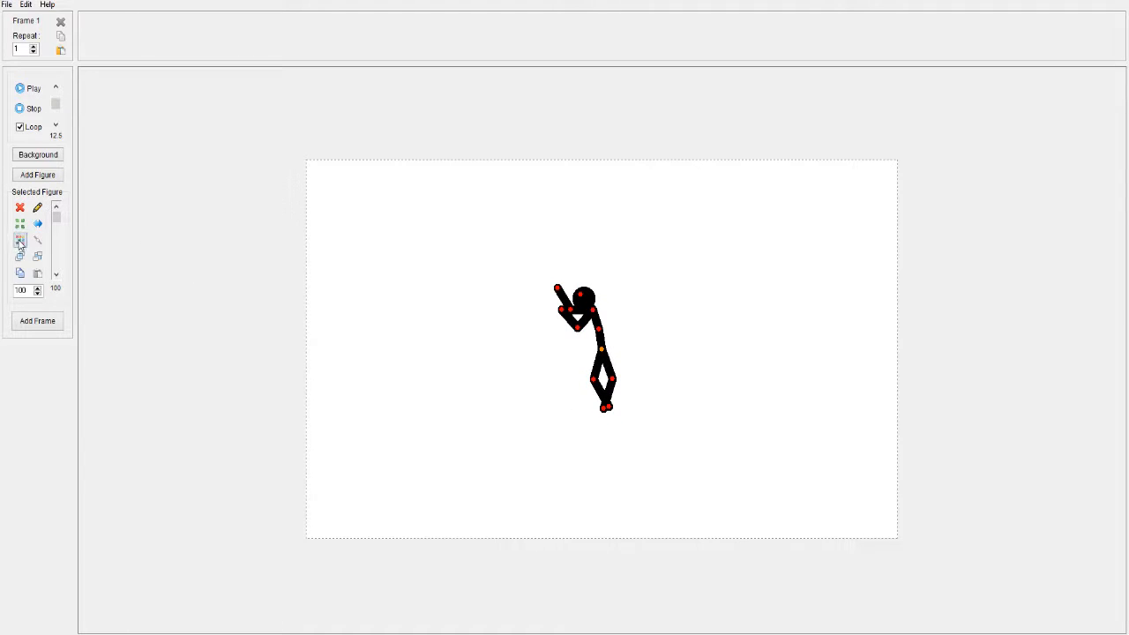
- Flip the figure horizontally back and forth, ending with it facing right
click(38, 226)
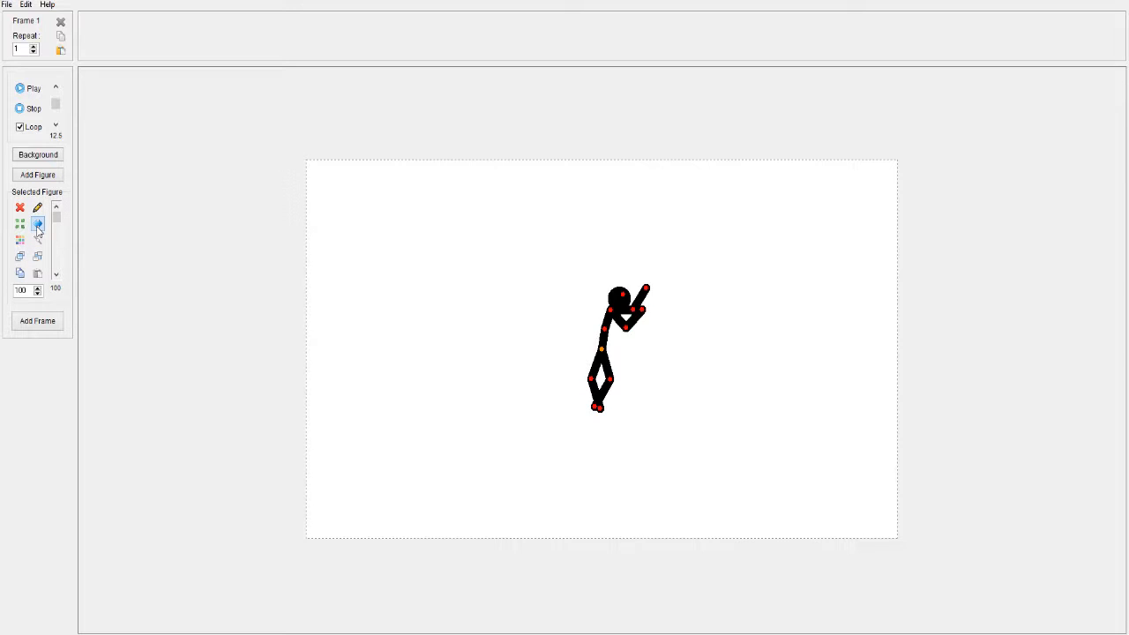
click(37, 226)
click(38, 226)
click(37, 226)
click(38, 226)
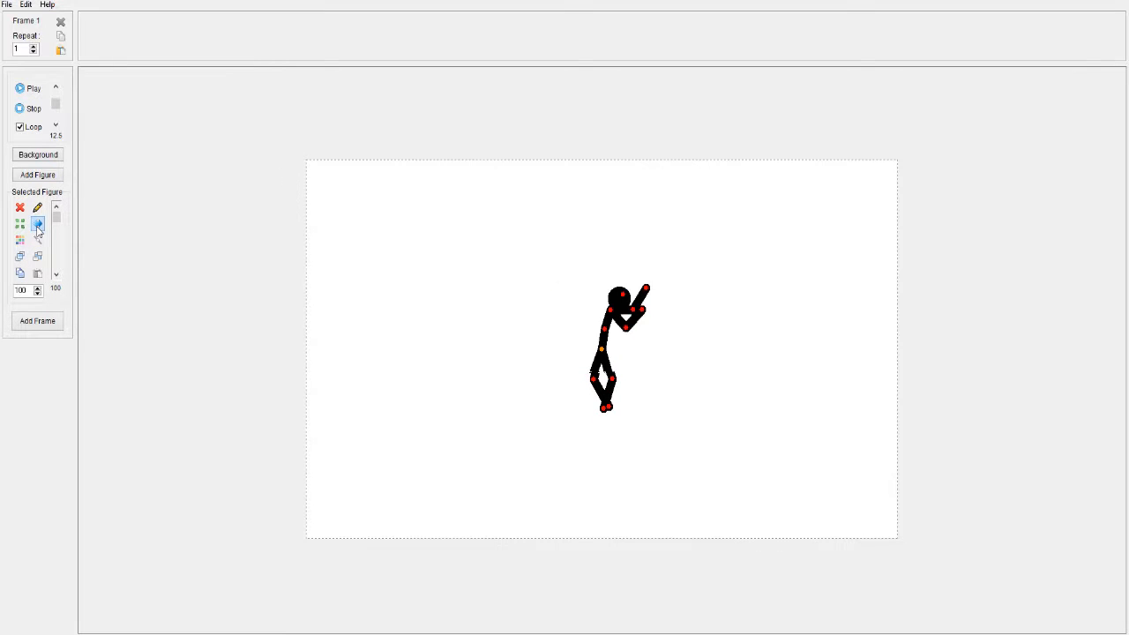
click(38, 226)
click(38, 226)
click(38, 226)
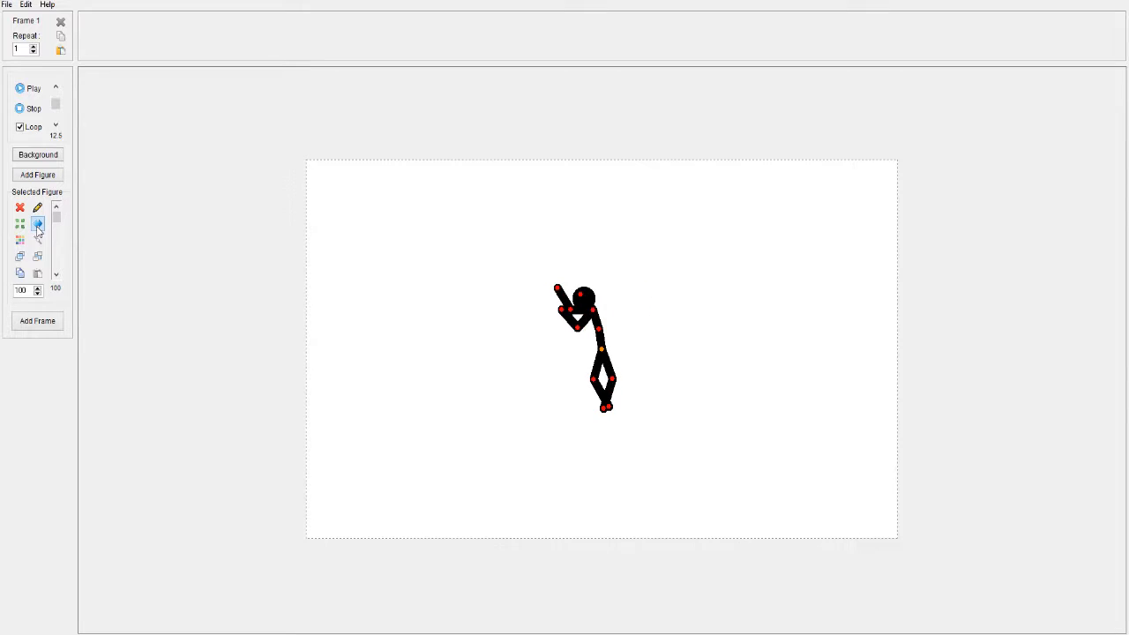
click(38, 226)
click(38, 225)
click(38, 226)
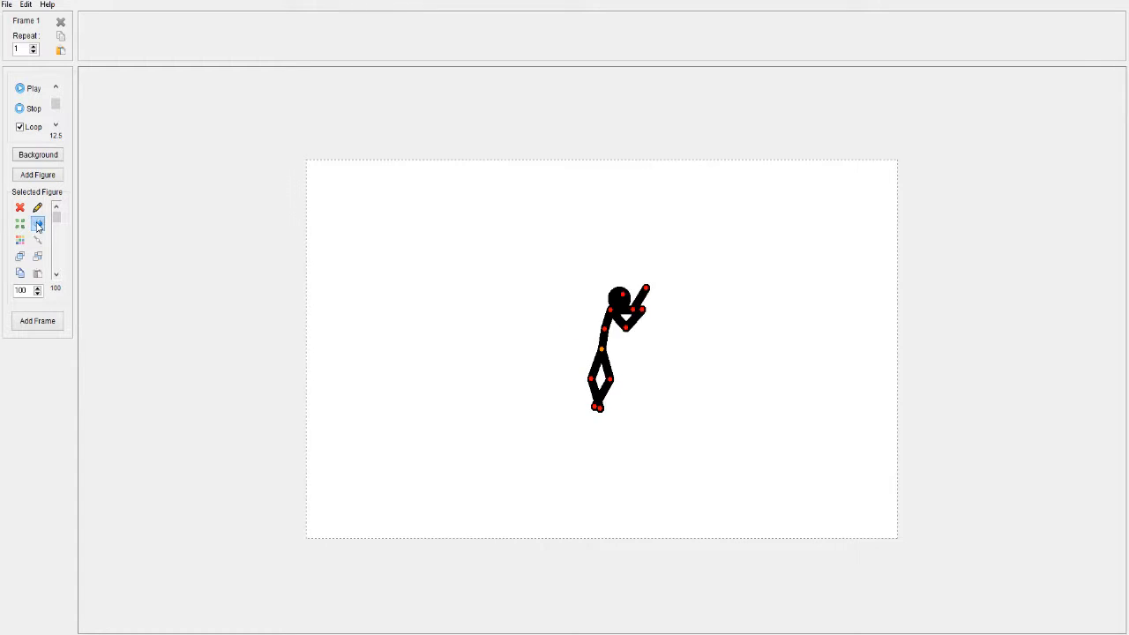
click(38, 226)
click(38, 226)
- Delete the figure and undo the deletion
click(21, 208)
key(ctrl+z)
- Move the figure off the canvas past the right edge and center it again, twice in a row
drag(600, 350, 942, 288)
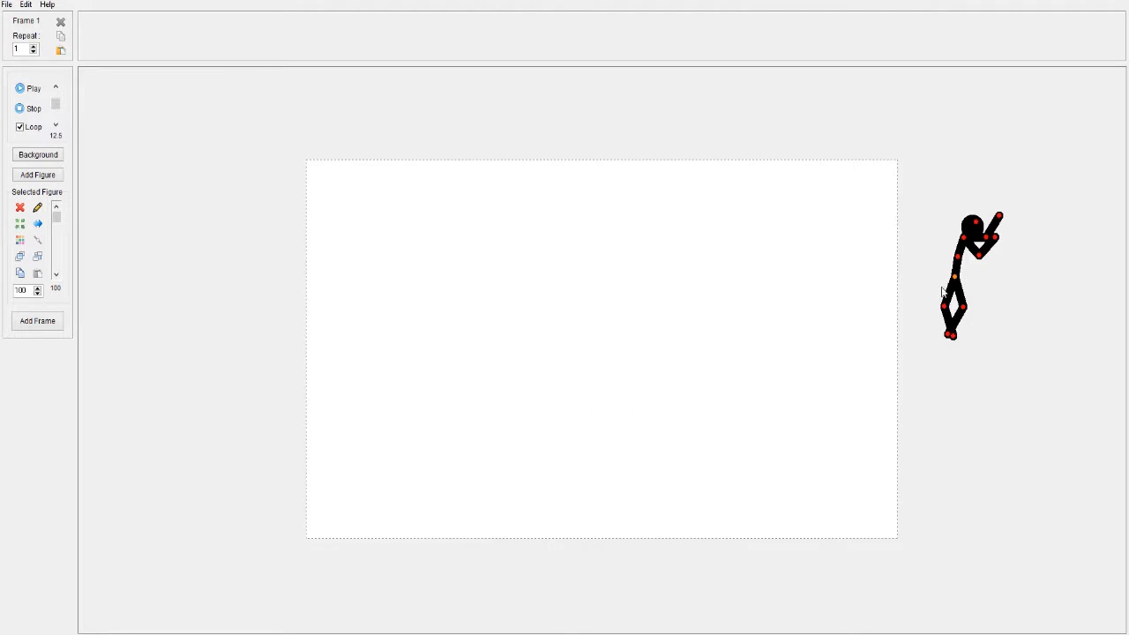
click(21, 224)
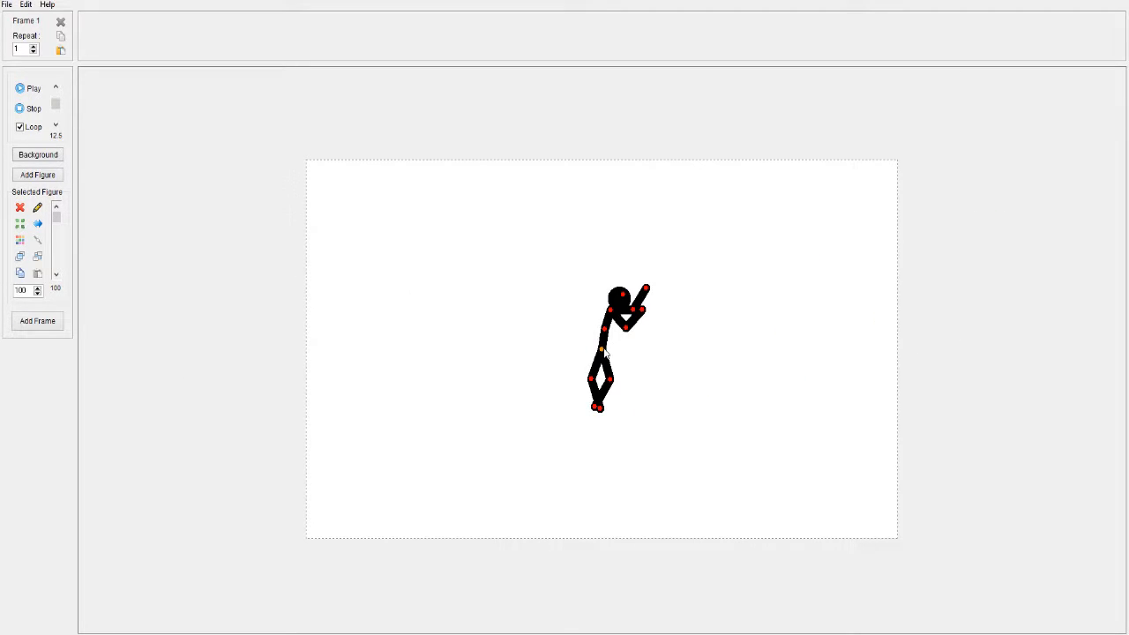
drag(605, 352, 889, 323)
drag(1023, 309, 1128, 291)
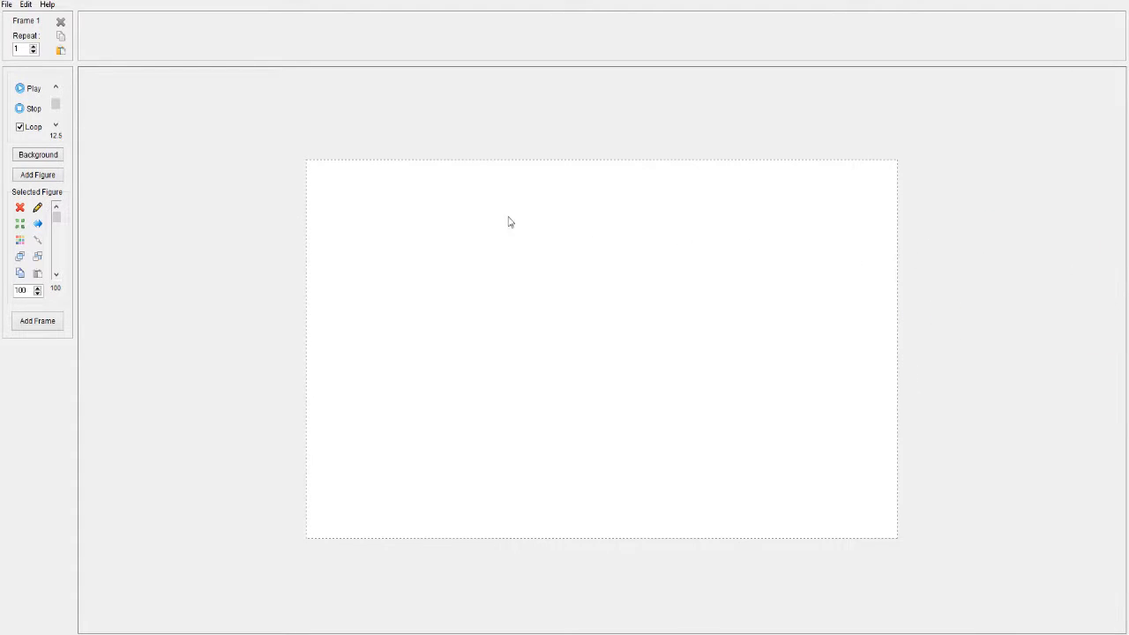
click(20, 224)
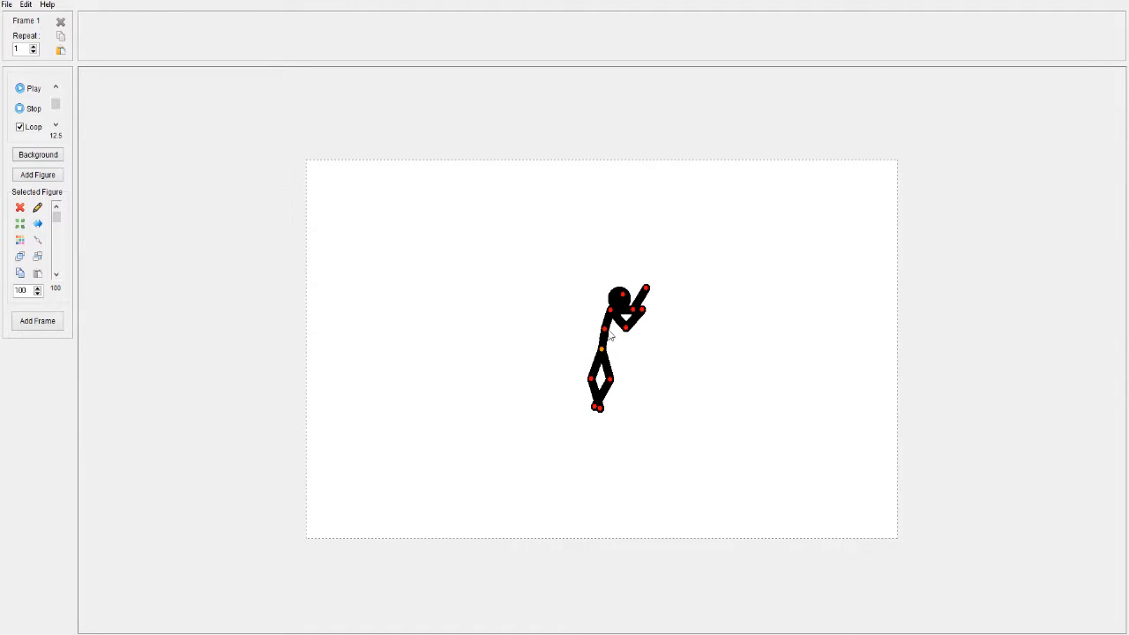
- Stretch the figure's torso into a long bent line extending past the canvas's right edge and nudge the figure to the left
drag(607, 336, 766, 331)
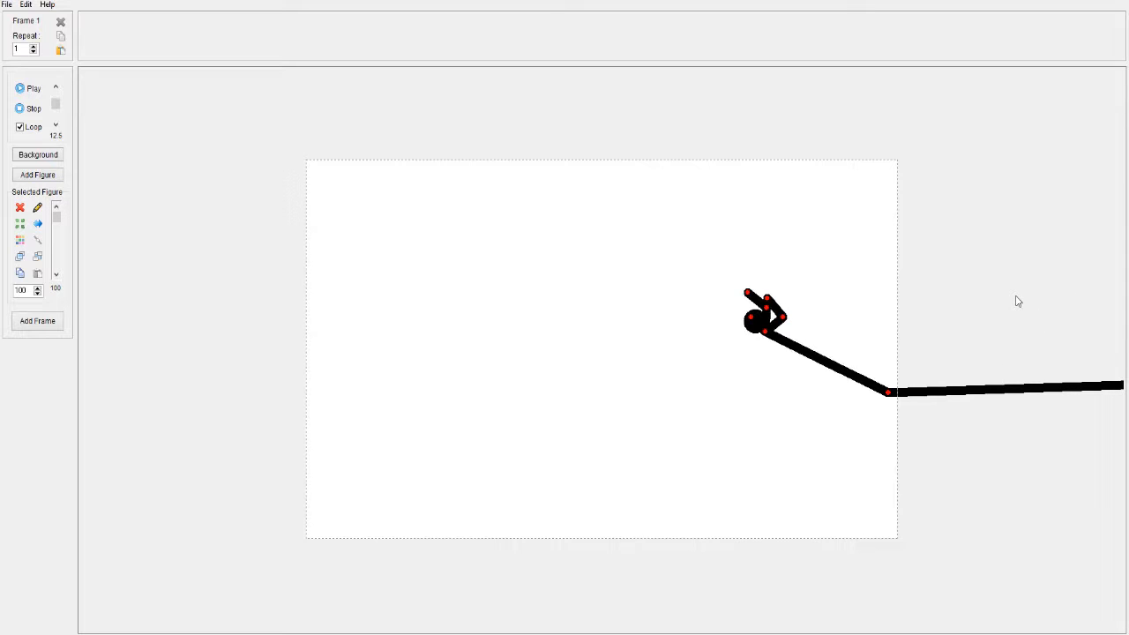
key(Left)
key(Left)
key(Left)
key(Left)
key(Left)
key(Left)
key(Left)
key(Left)
key(Left)
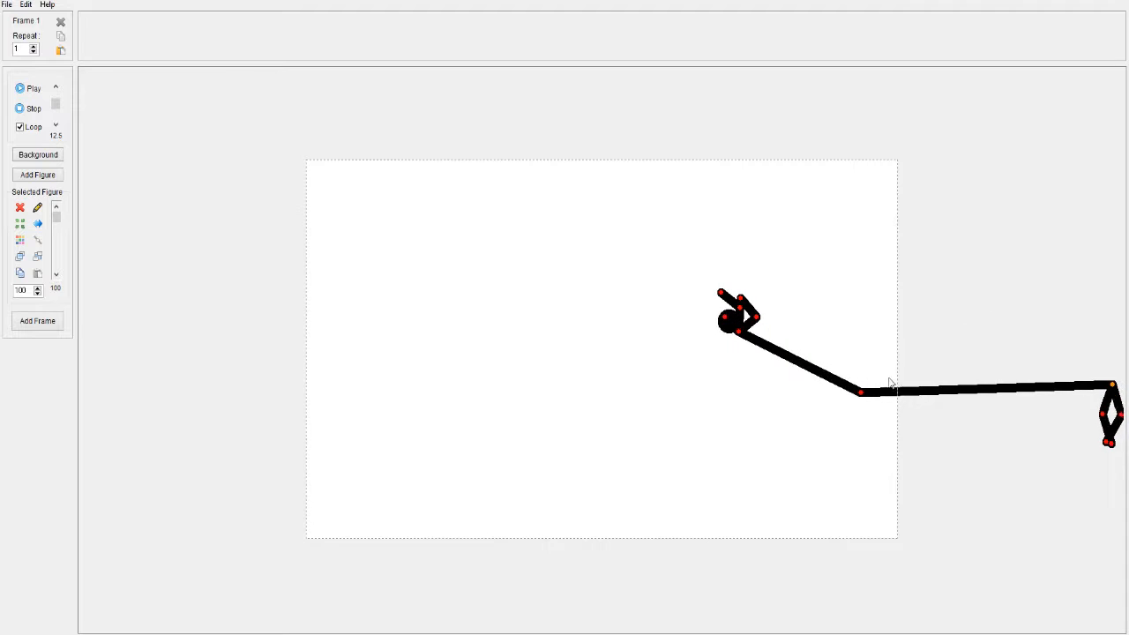
- Raise the middle joint of the stretched torso, and undo this change together with the preceding nudges
drag(856, 394, 850, 374)
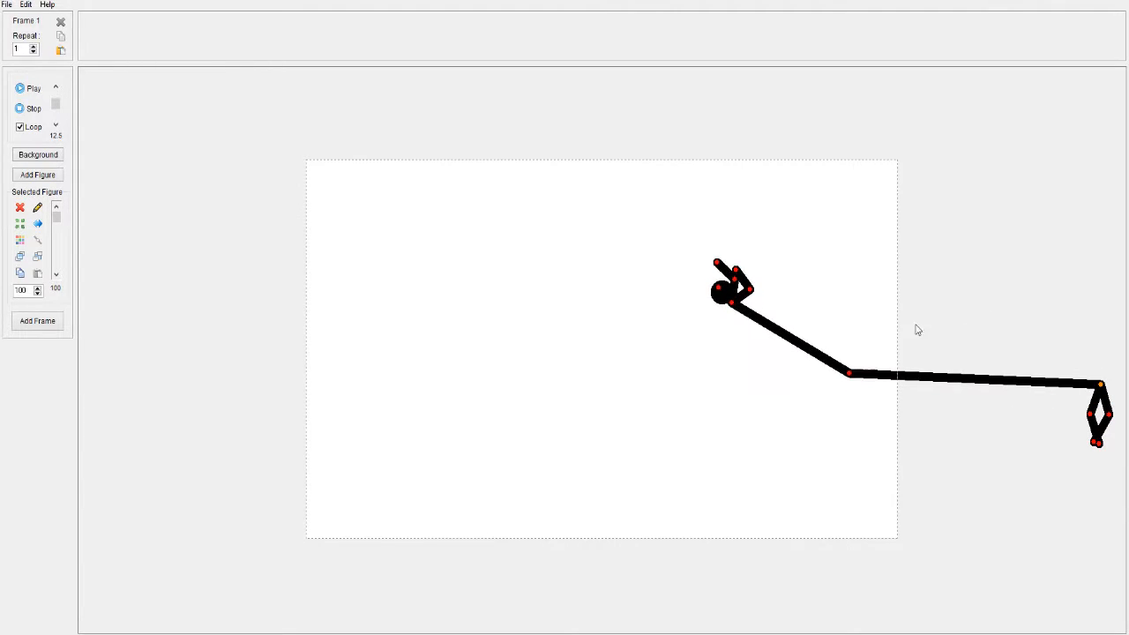
key(ctrl+z)
key(ctrl+z)
key(ctrl+z)
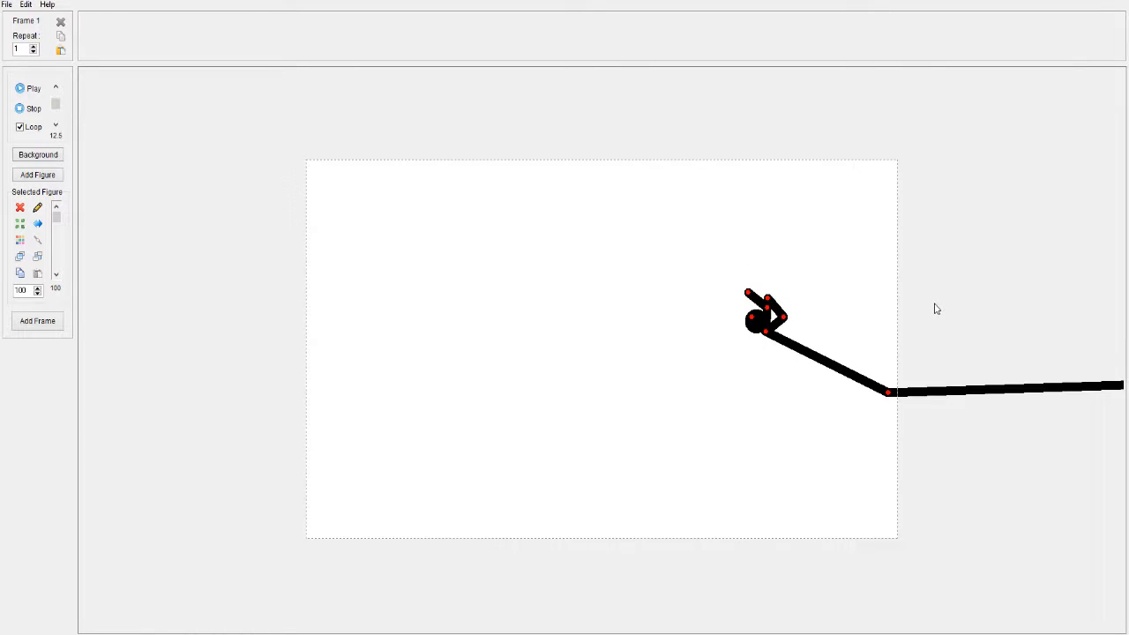
- Nudge the stretched figure in small increments left, right, up and down, finishing slightly lower and farther right
key(Down)
key(Left)
key(Left)
key(Left)
key(Left)
key(Left)
key(Left)
key(Left)
key(Left)
key(Left)
key(Left)
key(Left)
key(Left)
key(Left)
key(Left)
key(Left)
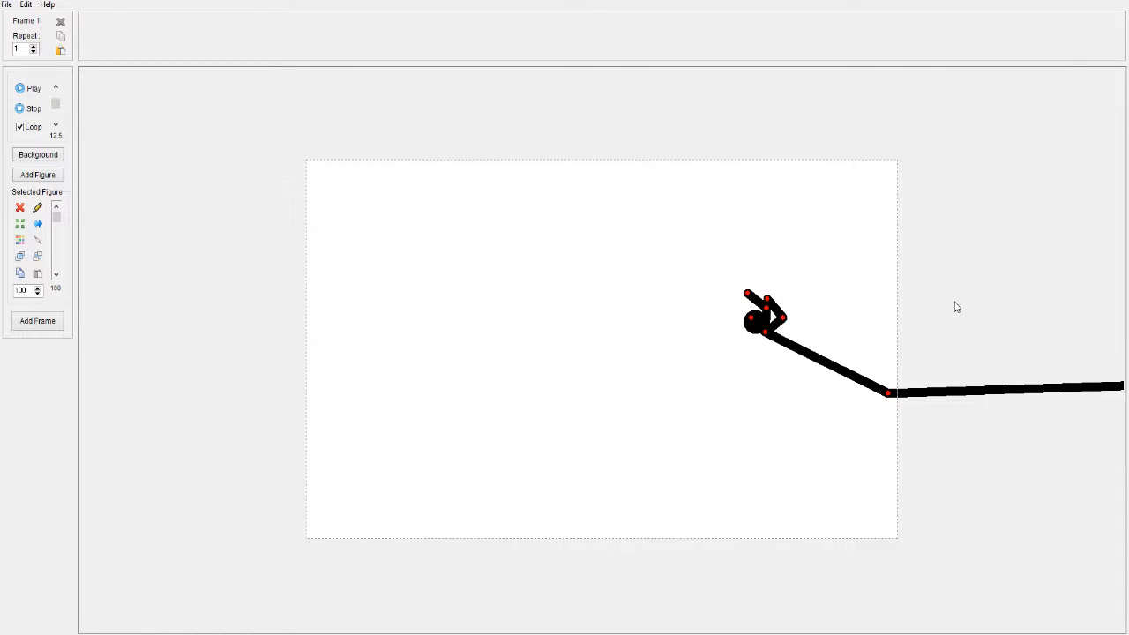
key(Left)
key(Left)
key(Left)
key(Left)
key(Left)
key(Left)
key(Left)
key(Right)
key(Right)
key(Right)
key(Right)
key(Right)
key(Right)
key(Right)
key(Right)
key(Right)
key(Right)
key(Right)
key(Right)
key(Right)
key(Right)
key(Right)
key(Right)
key(Right)
key(Right)
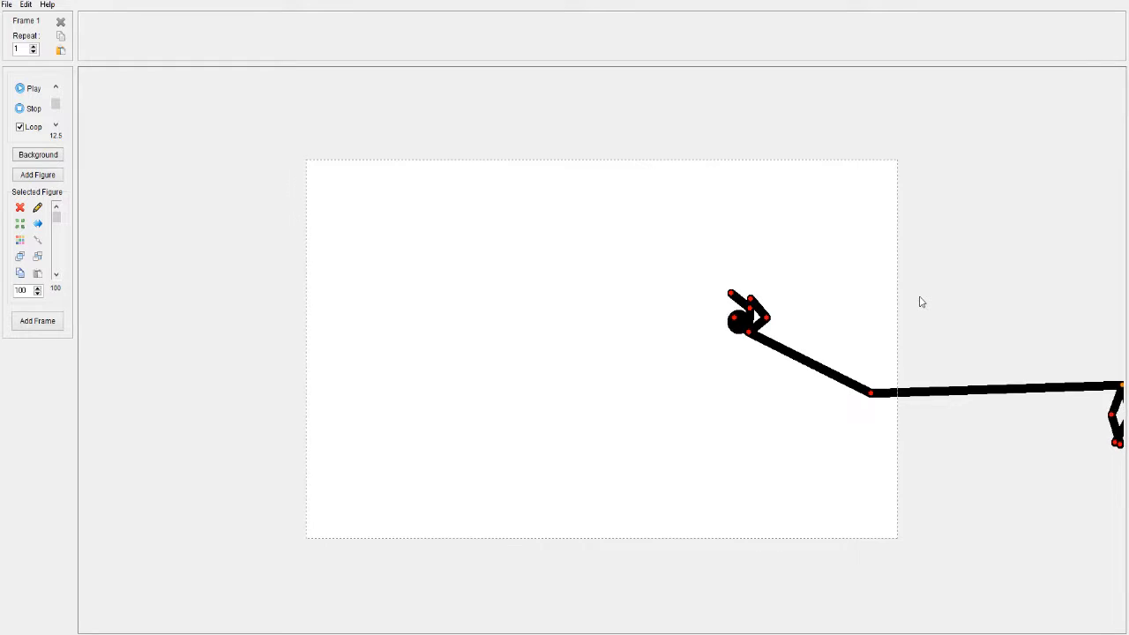
key(Up)
key(Up)
key(Up)
key(Up)
key(Up)
key(Up)
key(Up)
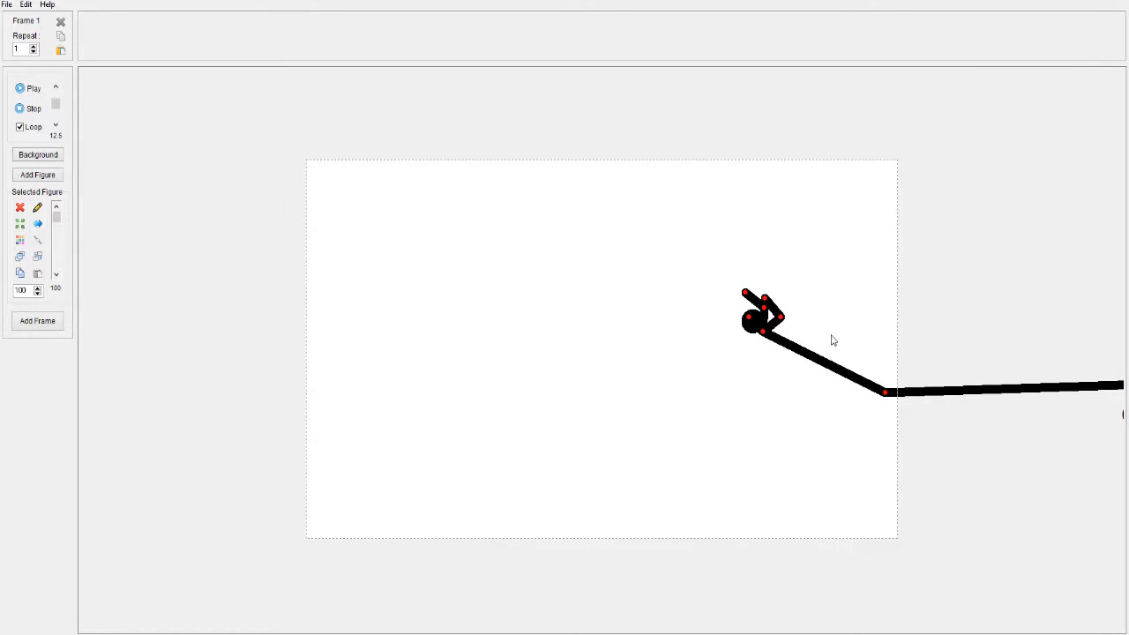
key(Down)
key(Down)
key(Down)
key(Down)
key(Down)
key(Down)
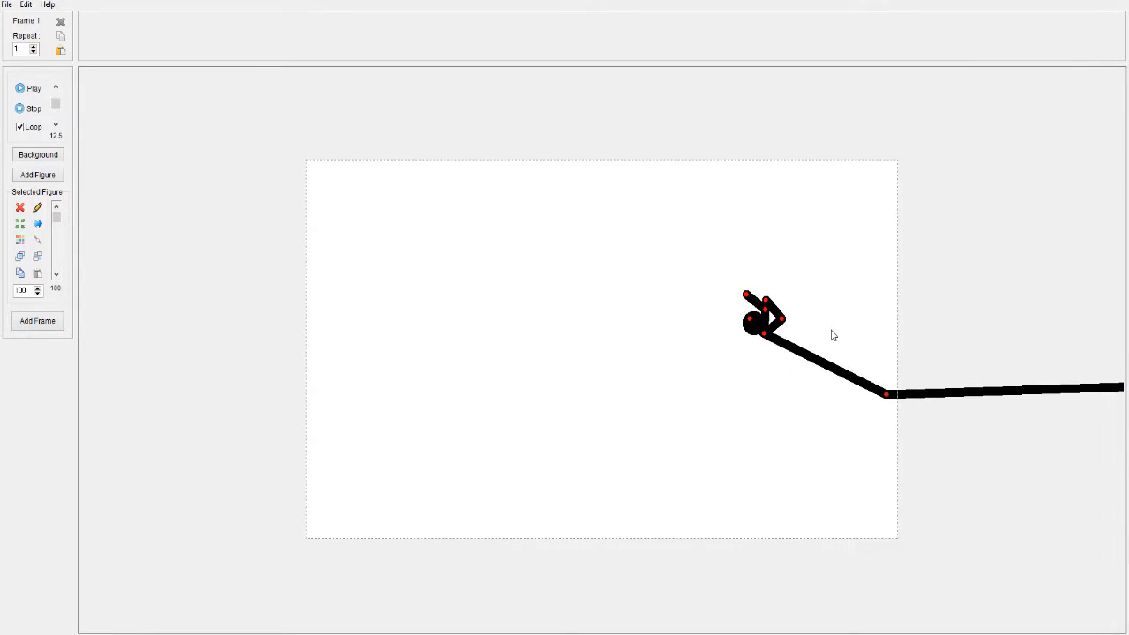
key(Right)
key(Right)
key(Right)
key(Right)
key(Right)
key(Right)
key(Right)
key(Down)
key(Down)
key(Down)
key(Down)
key(Down)
key(Down)
key(Down)
key(Down)
key(Down)
key(Down)
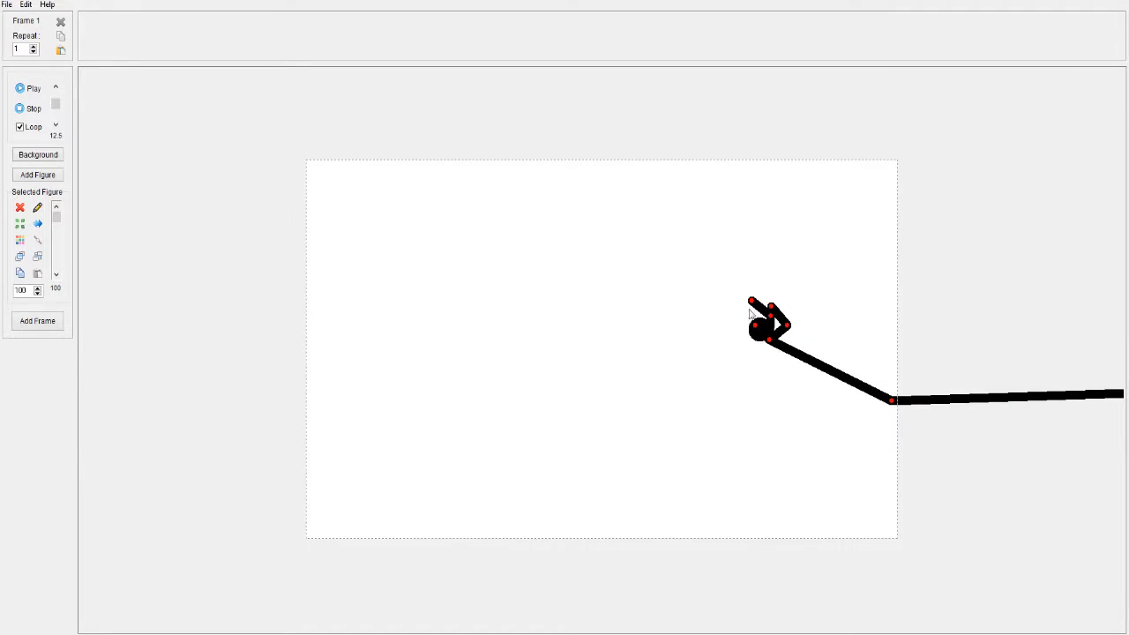
- Center the stretched figure on the canvas and move it far outside the canvas's right edge
click(19, 223)
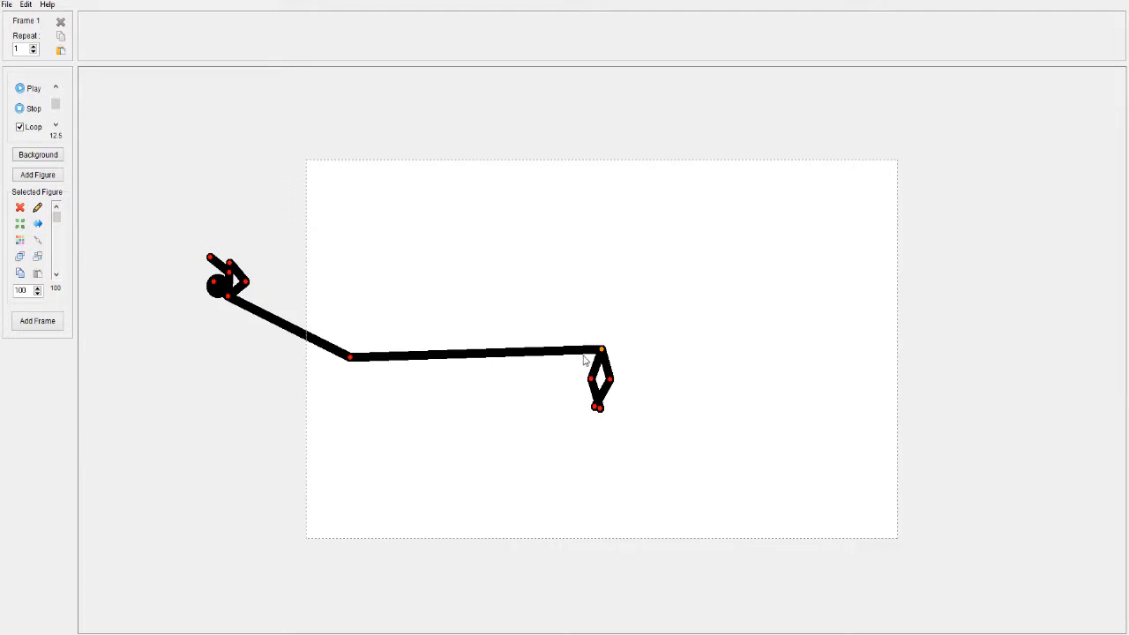
drag(601, 353, 900, 405)
drag(801, 354, 1128, 318)
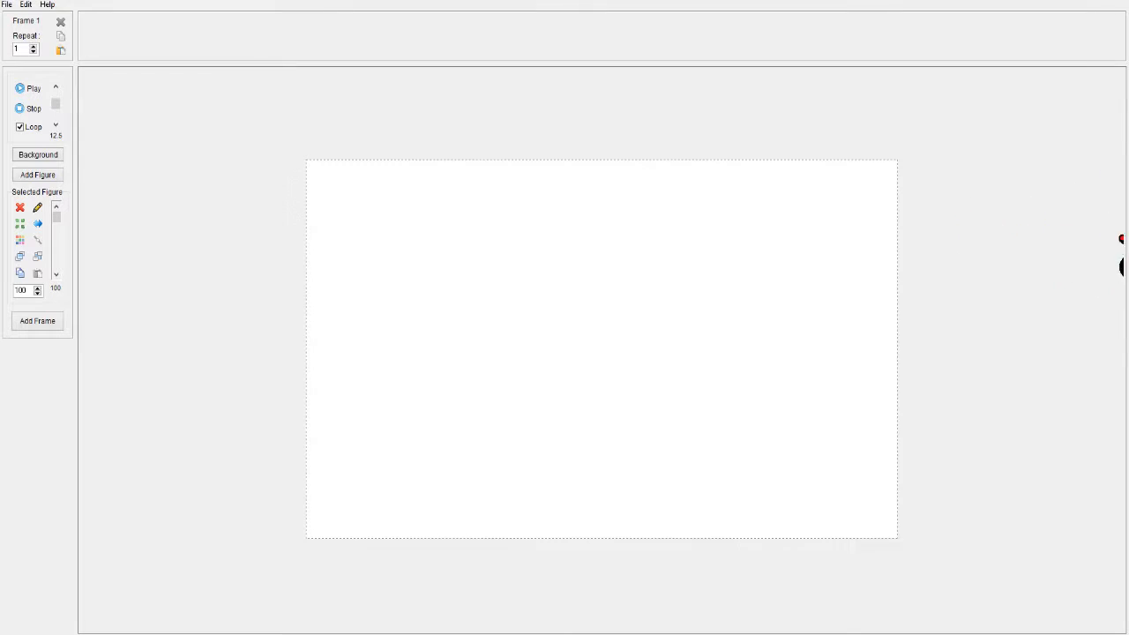
- Add a new default stick figure and place it slightly to the left of the canvas's center
click(21, 178)
drag(602, 353, 544, 339)
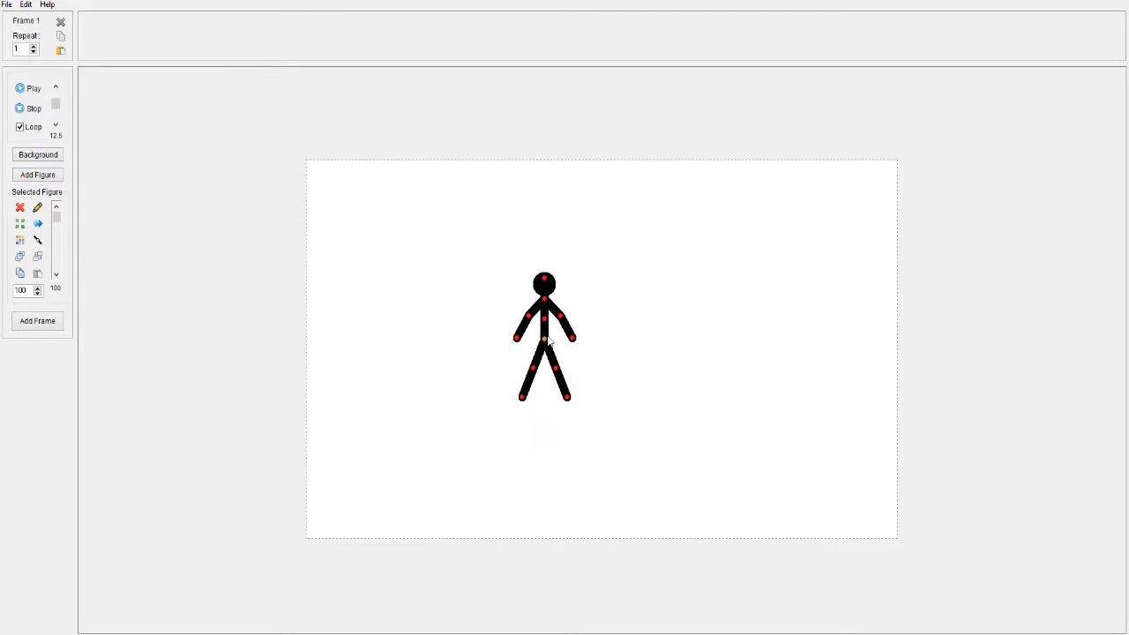
drag(984, 150, 1124, 448)
drag(803, 158, 1075, 249)
- Move the default figure outside the canvas's left edge, center it, and move it out beyond the left edge again
drag(544, 339, 271, 244)
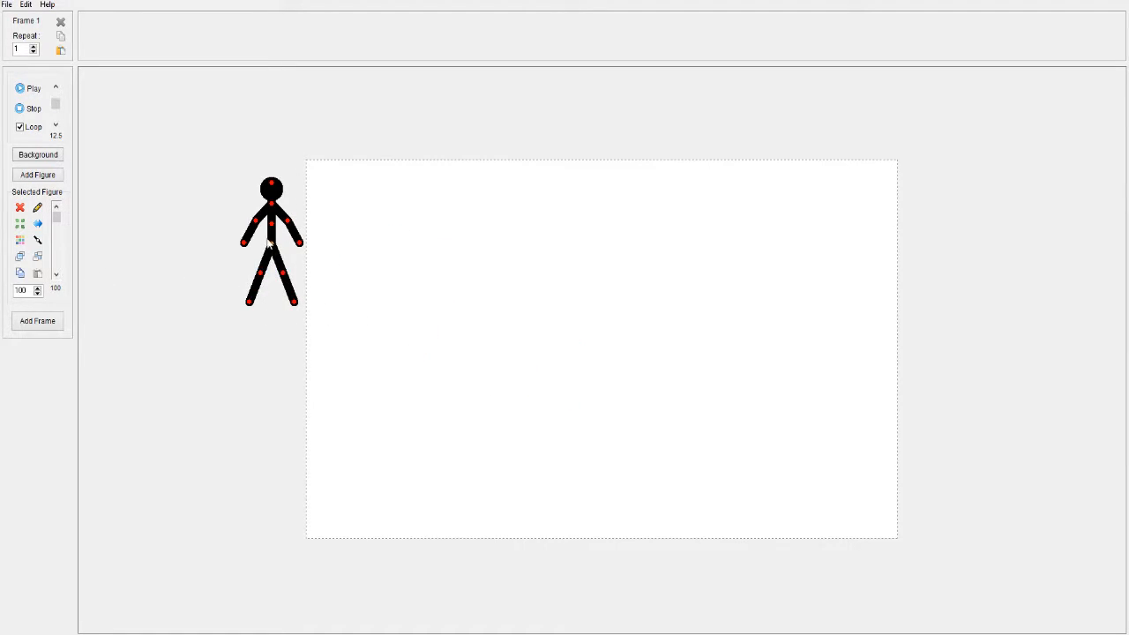
click(20, 240)
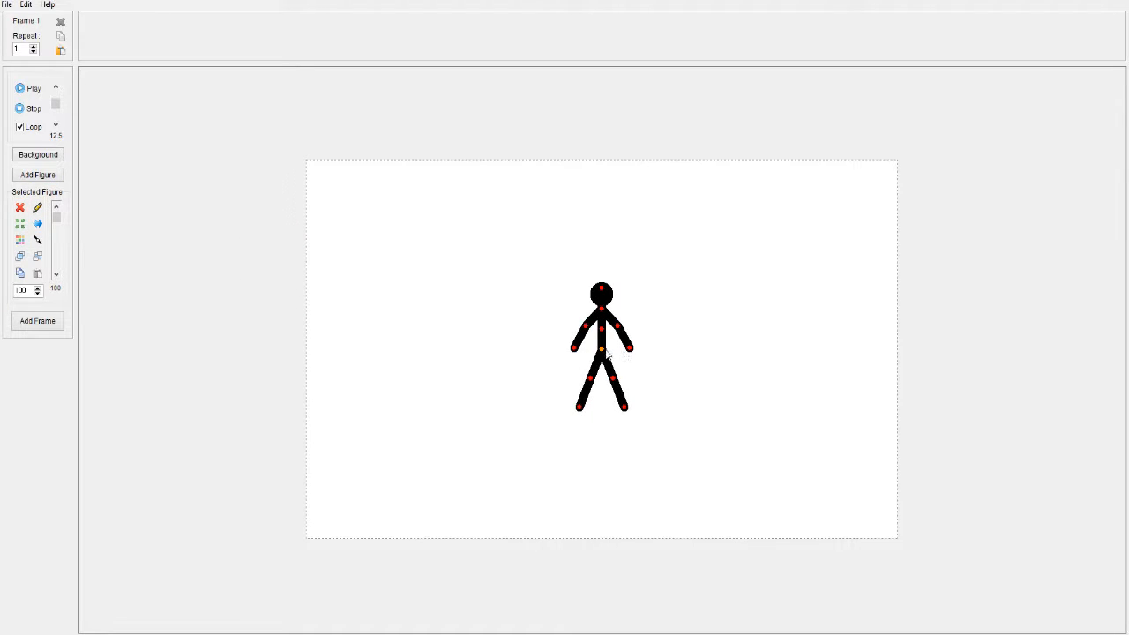
drag(591, 352, 205, 223)
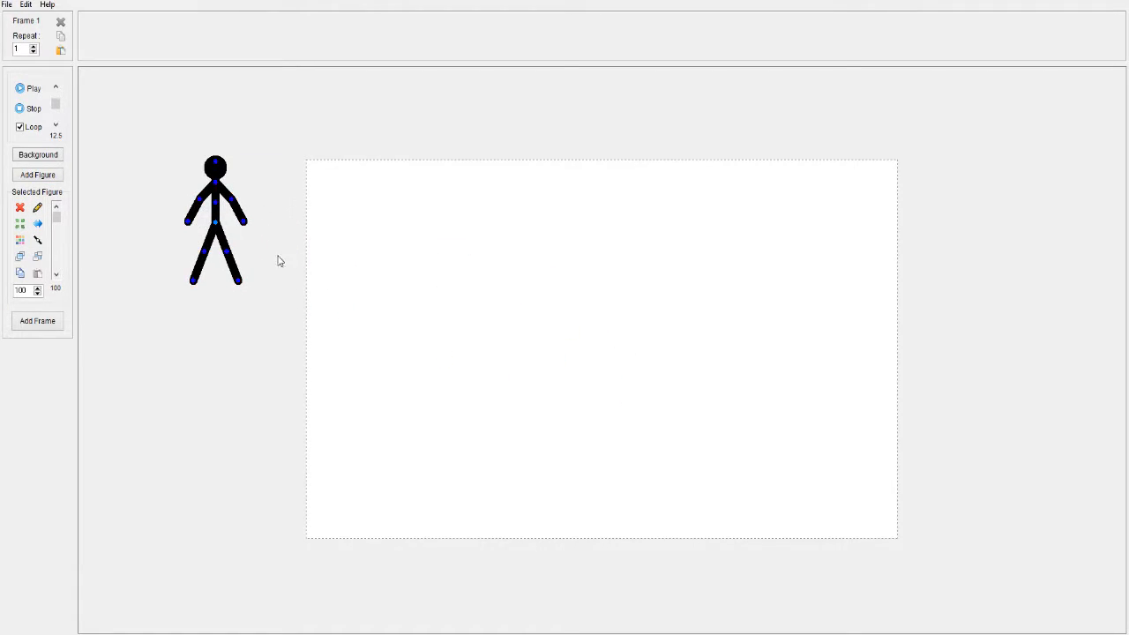
- Center the off-screen stretched figure on the canvas and delete both it and the default figure
click(20, 228)
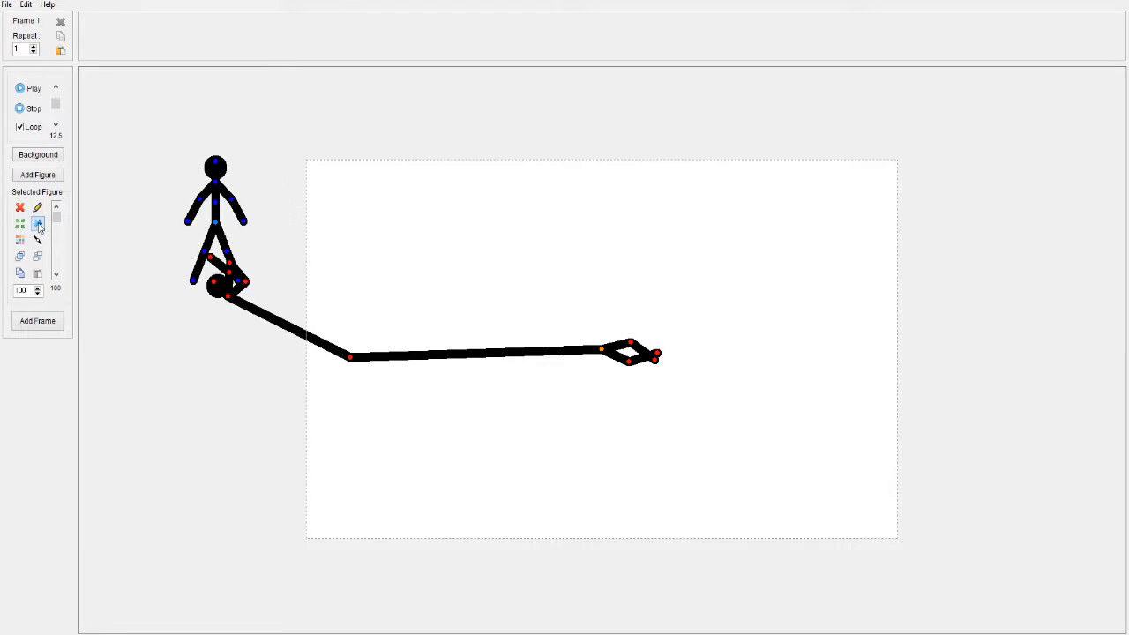
click(20, 208)
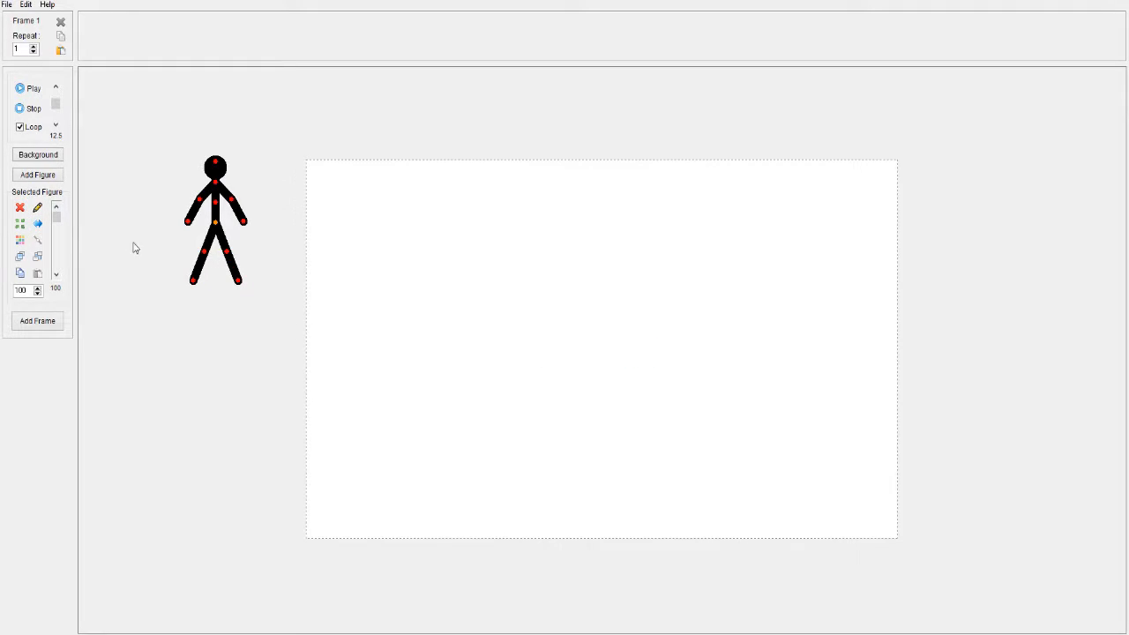
click(19, 208)
- Add two default stick figures and move one up and to the left so they stand side by side
click(38, 174)
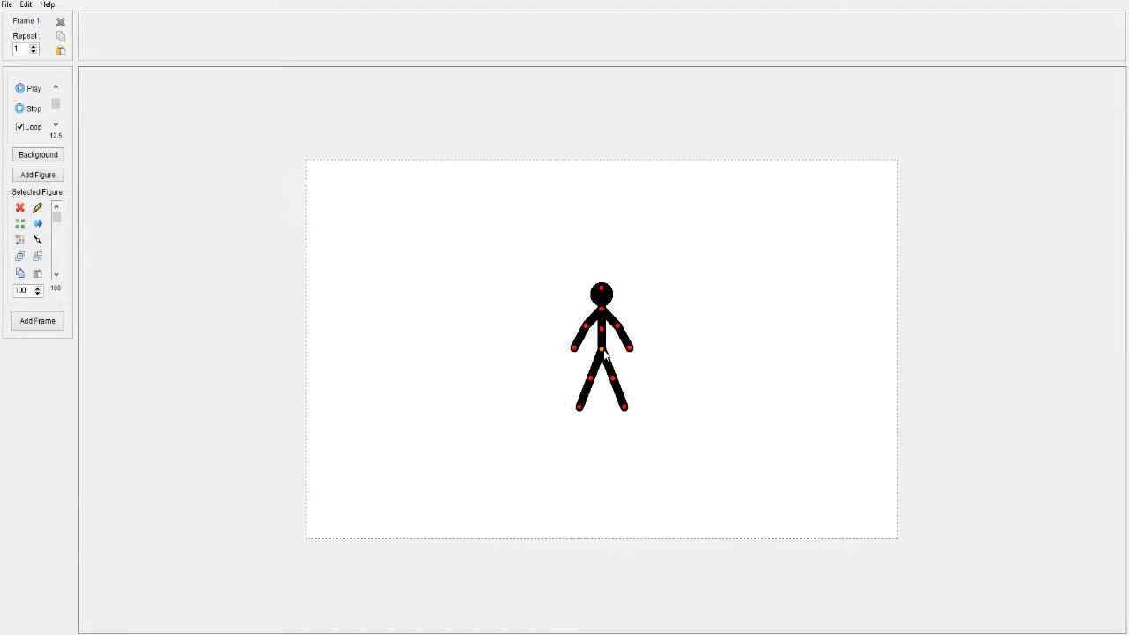
drag(605, 353, 548, 343)
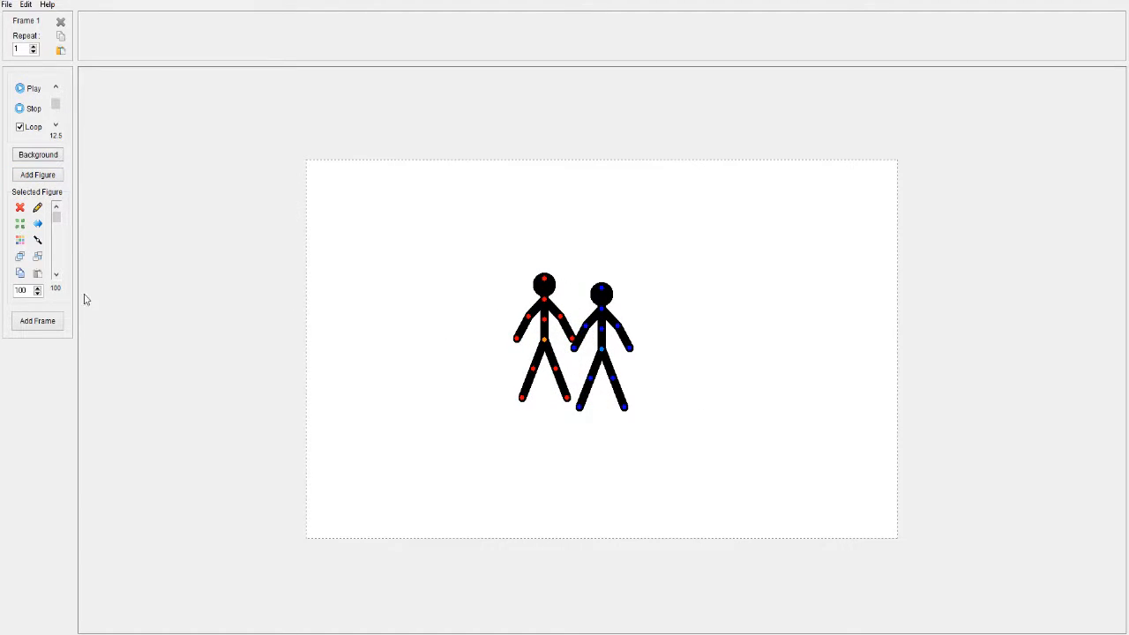
- Color the left stick figure red and the right stick figure blue
click(19, 240)
click(509, 192)
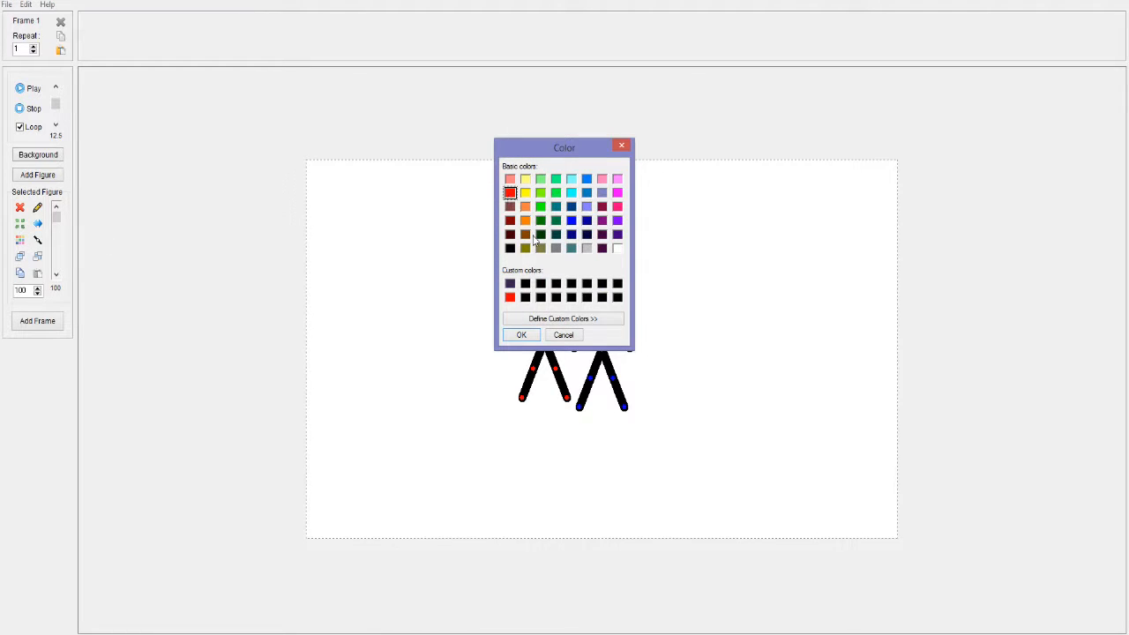
click(521, 334)
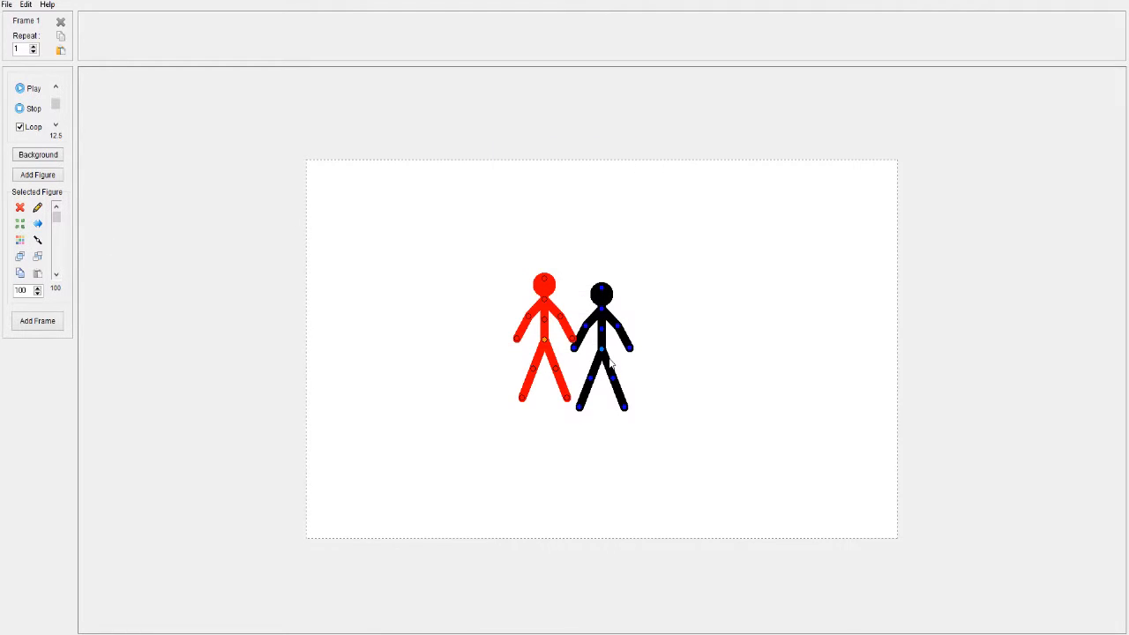
click(19, 240)
click(586, 192)
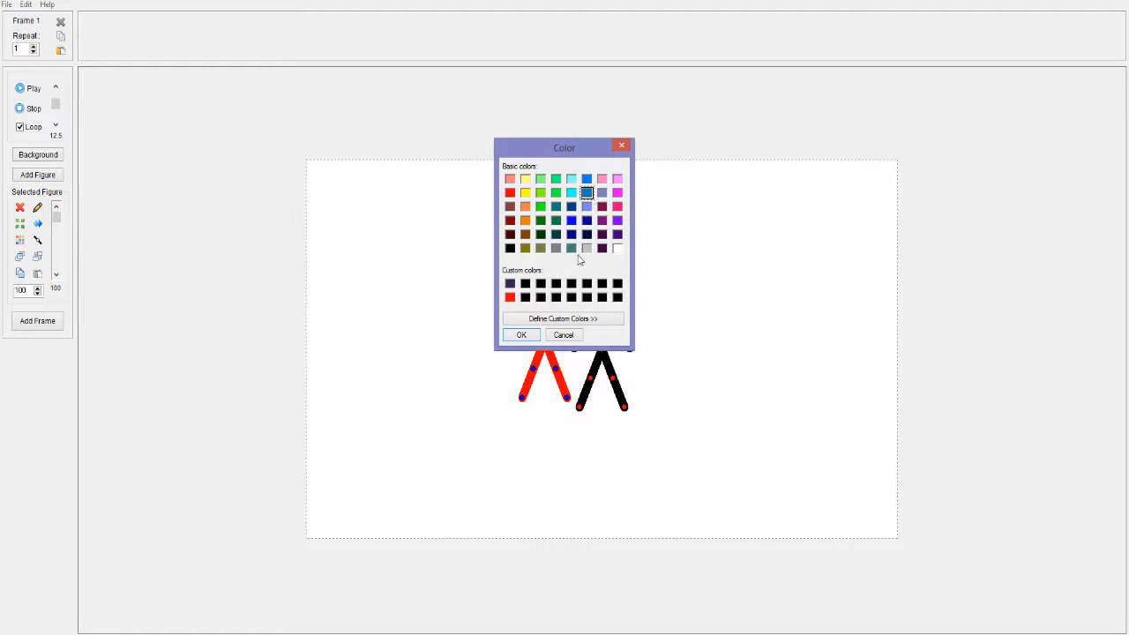
click(521, 337)
- Move the blue figure so it overlaps the red one, alternate raising and lowering it, and leave it in front
drag(600, 352, 564, 343)
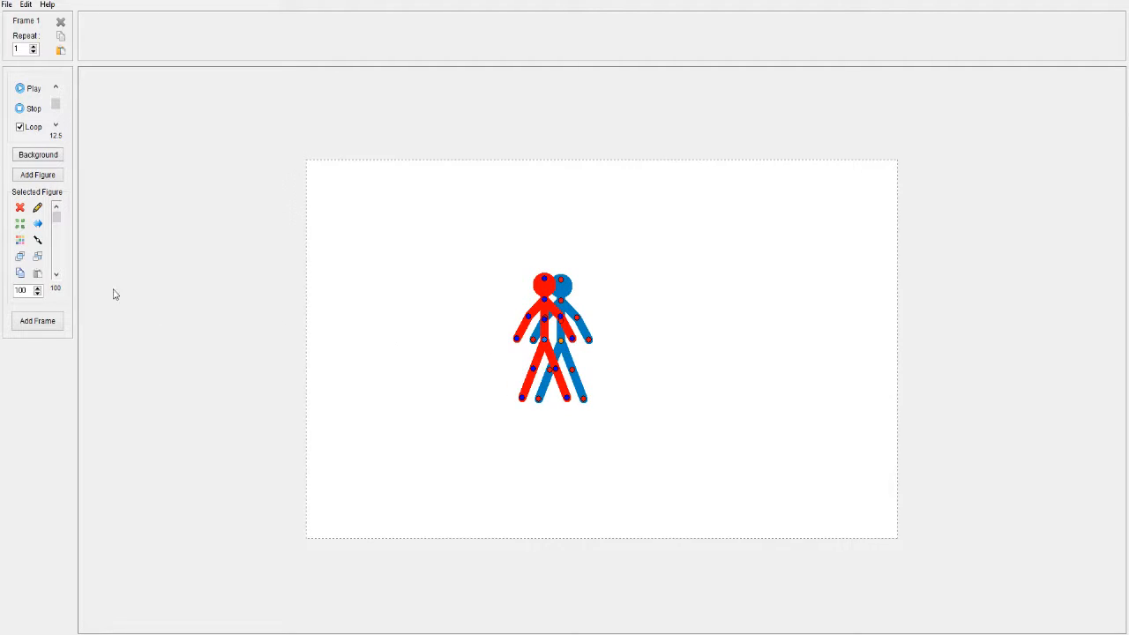
click(20, 258)
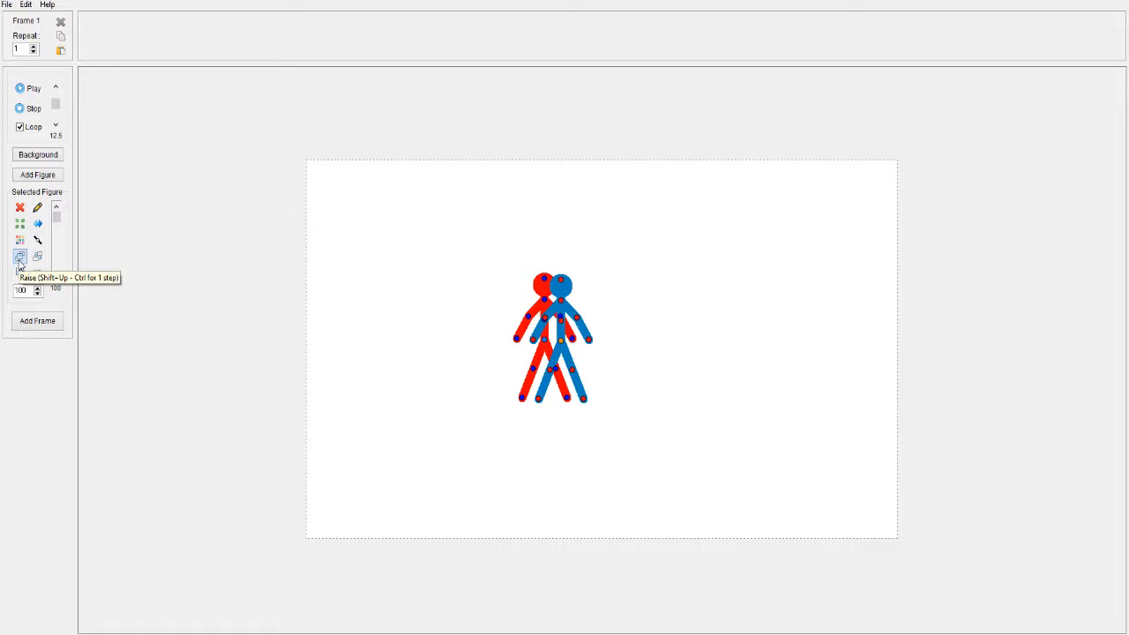
click(38, 258)
click(22, 259)
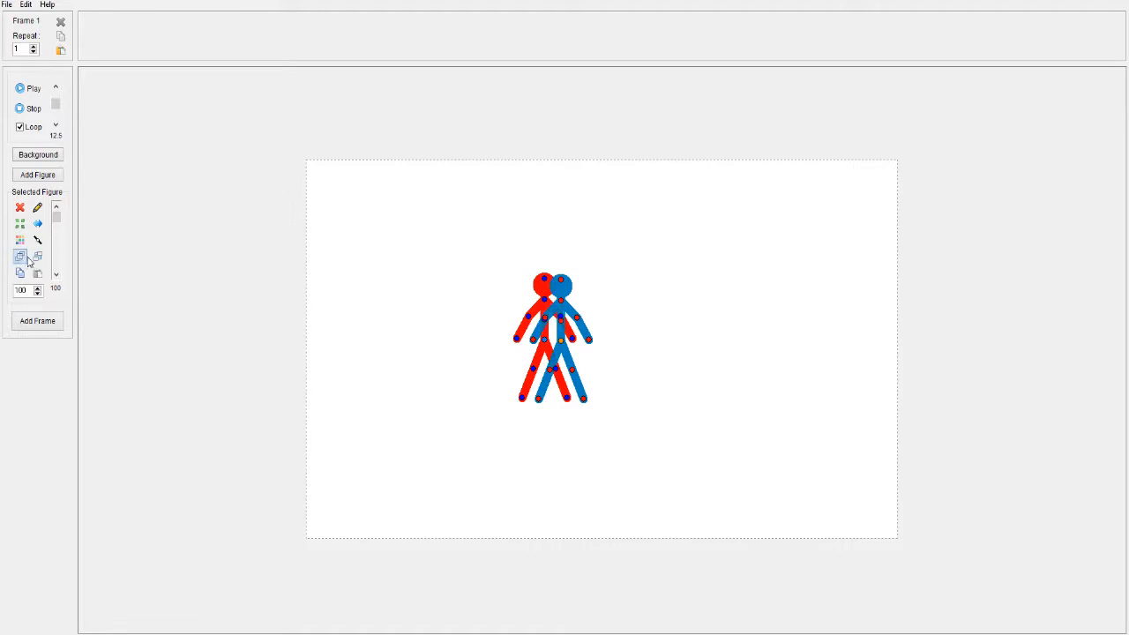
click(37, 257)
click(20, 258)
click(37, 259)
click(19, 258)
click(37, 258)
click(19, 258)
- Copy the blue figure and paste two copies, placing one on either side of the overlapping pair
click(20, 273)
key(ctrl+v)
drag(564, 351, 465, 353)
key(ctrl+v)
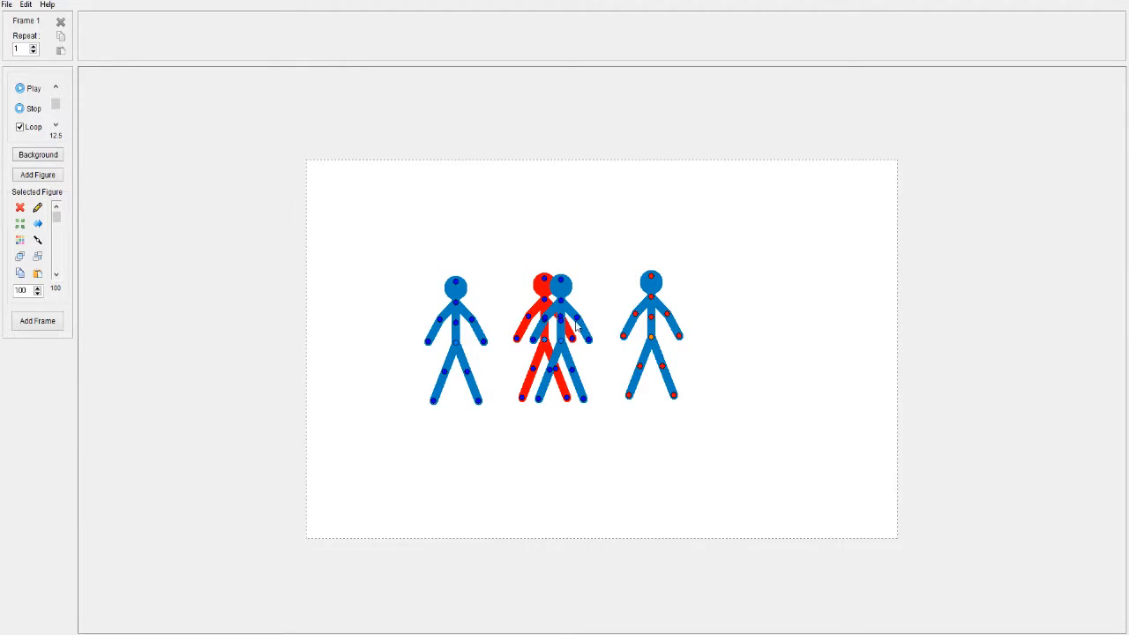
- Select all four figures with a selection rectangle, and practice selecting the leftmost and rightmost figures separately
drag(379, 227, 810, 420)
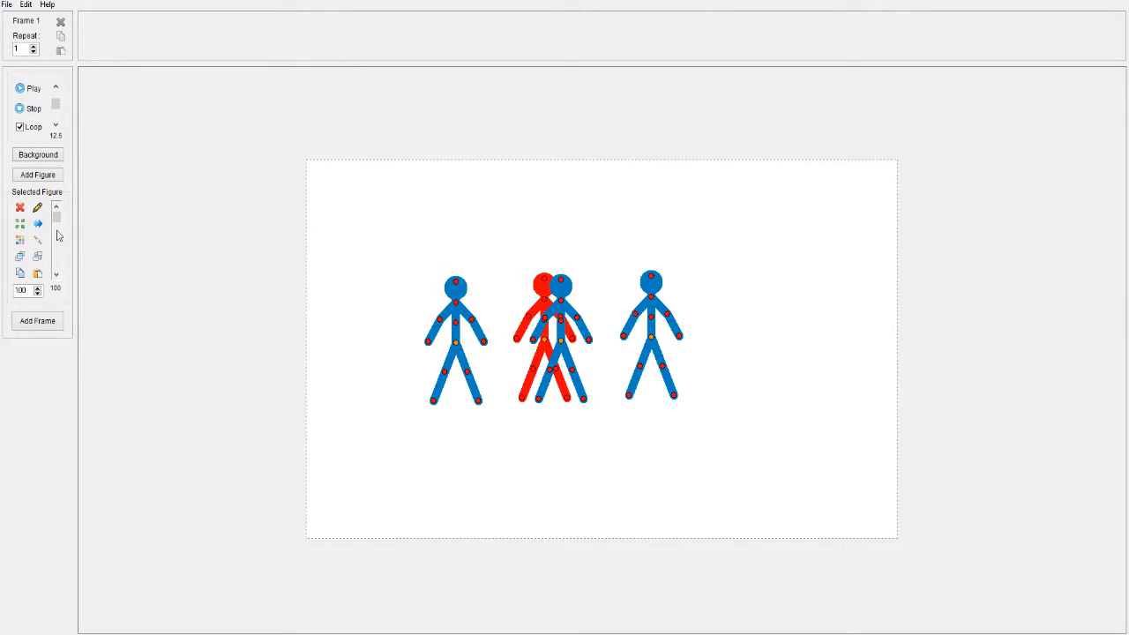
click(457, 343)
drag(361, 232, 484, 385)
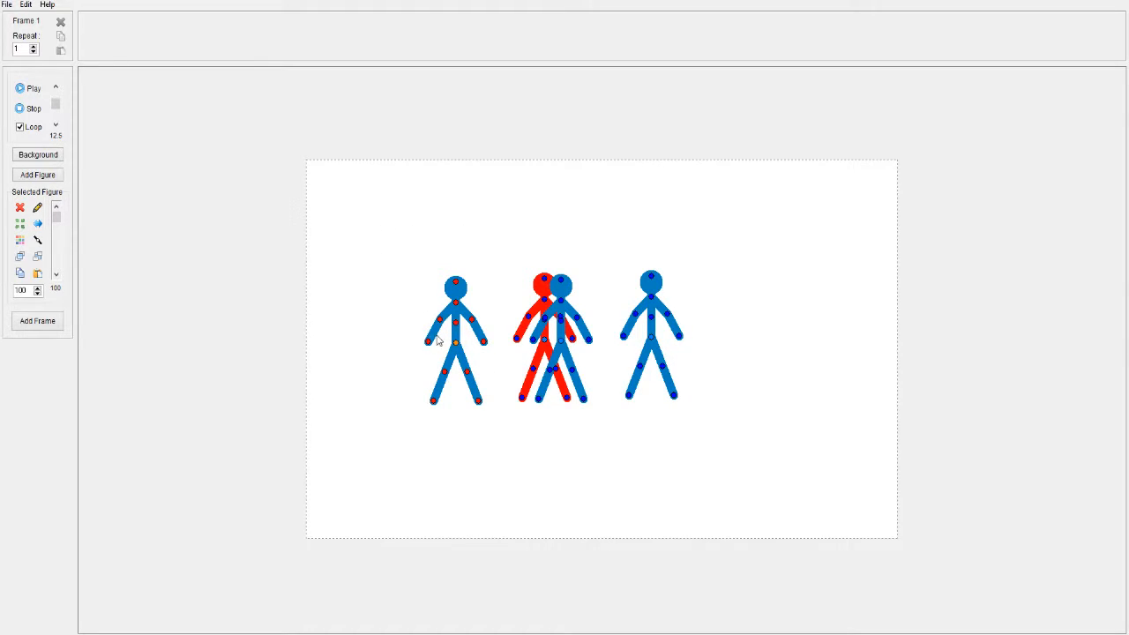
click(536, 314)
drag(612, 262, 696, 415)
drag(555, 206, 825, 257)
drag(297, 193, 681, 227)
drag(371, 193, 801, 225)
drag(388, 171, 818, 225)
drag(528, 177, 738, 213)
drag(417, 298, 492, 379)
drag(618, 297, 700, 376)
- Raise one arm of the leftmost blue figure above its head and draw selection rectangles across groups of figures
drag(441, 323, 427, 265)
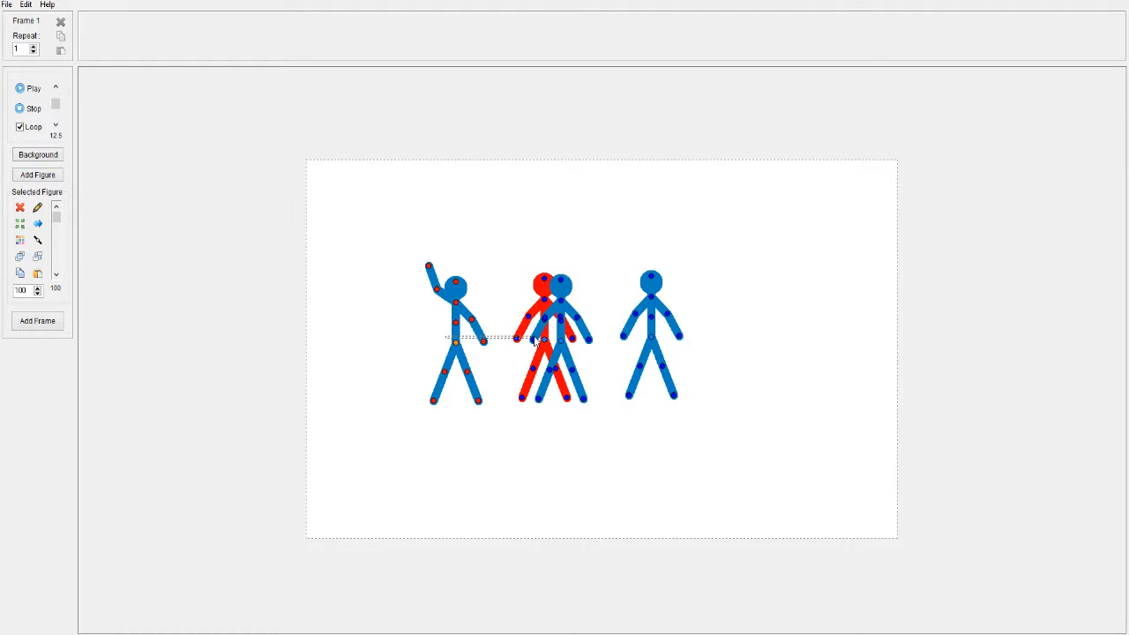
drag(553, 280, 533, 307)
drag(726, 339, 530, 234)
drag(316, 231, 723, 389)
- Join the rightmost blue figure to the hip of the raised-arm figure and move the joined pair around the canvas
click(670, 377)
click(39, 243)
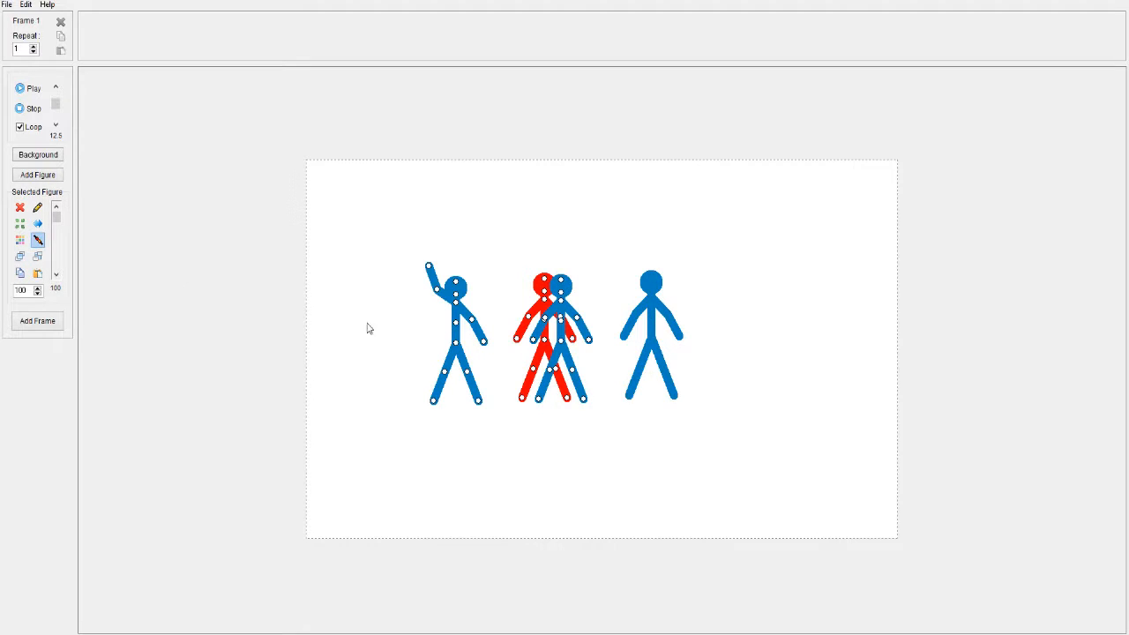
click(457, 345)
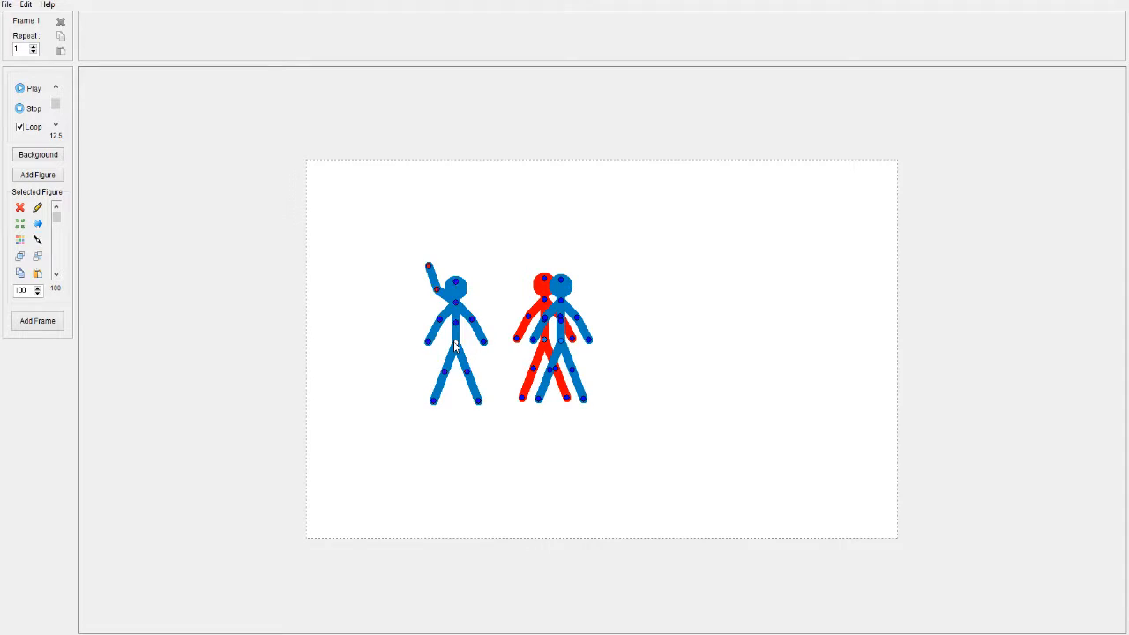
drag(456, 345, 705, 363)
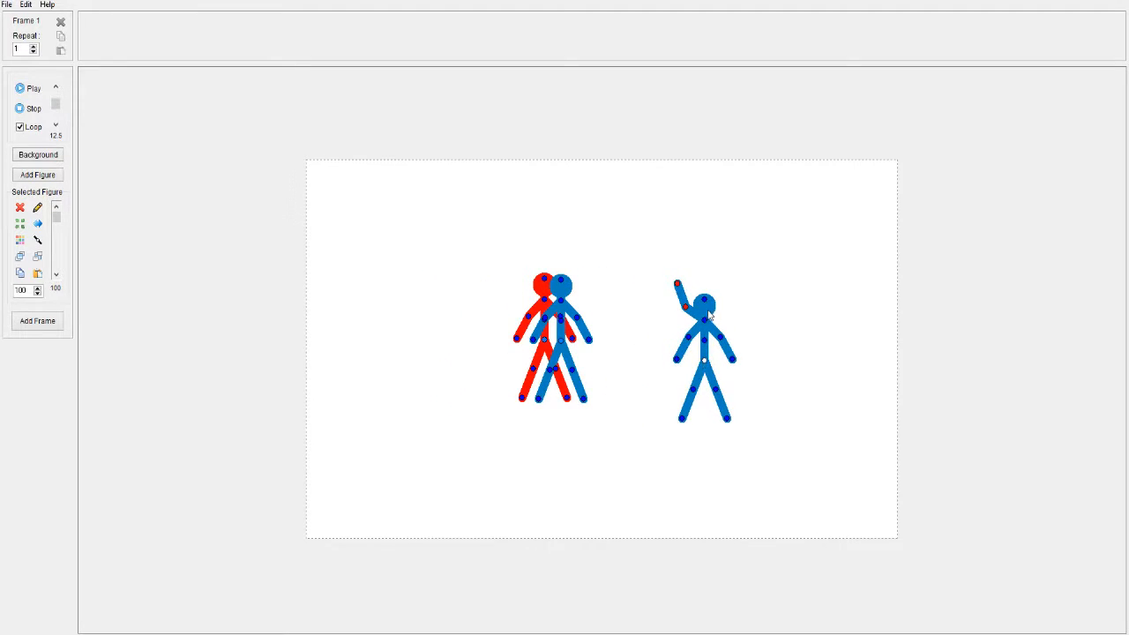
drag(705, 321, 276, 341)
drag(706, 369, 314, 300)
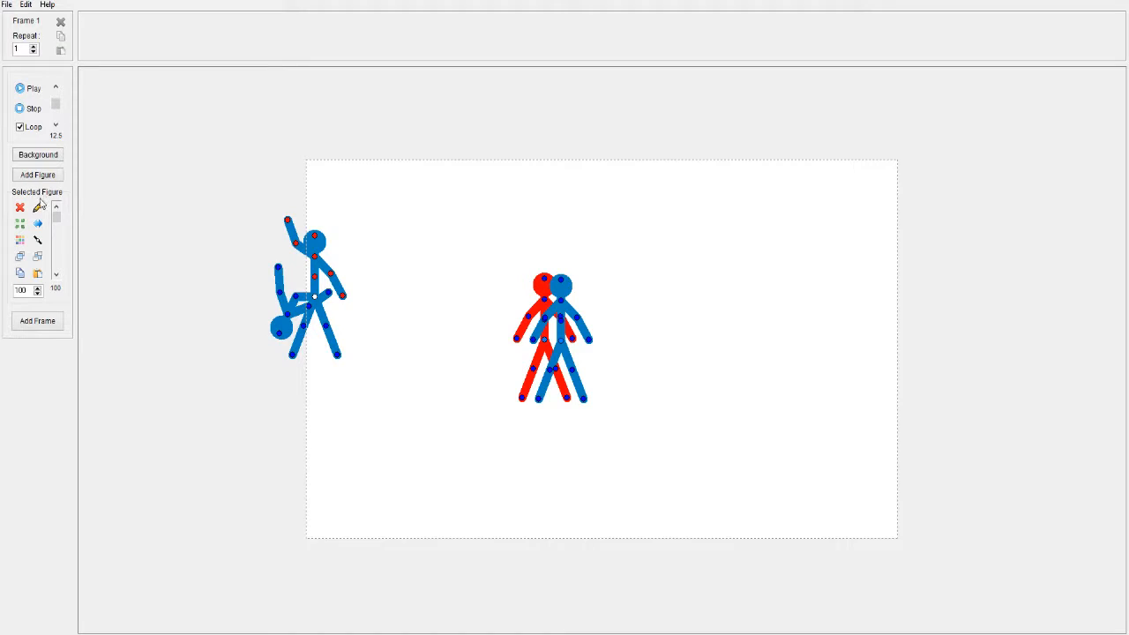
- Undo the moves of the joined pair and the hip join
key(ctrl+z)
key(ctrl+z)
key(ctrl+z)
key(ctrl+z)
key(ctrl+z)
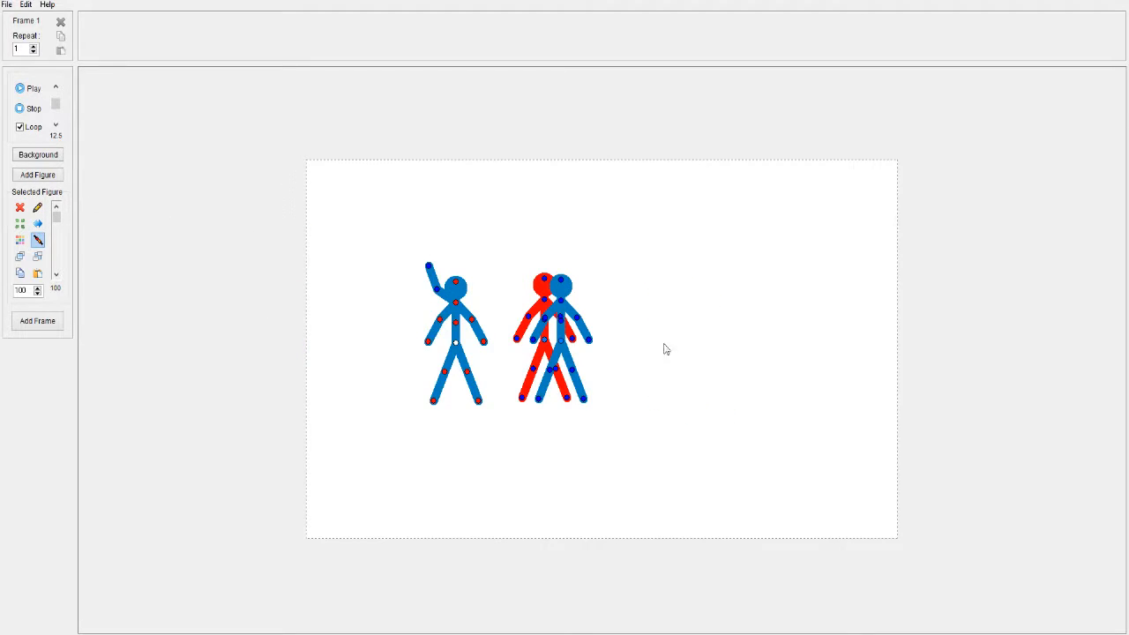
key(ctrl+z)
- Join the rightmost blue figure to the head of the raised-arm figure and repose the joined pair
drag(654, 344, 680, 351)
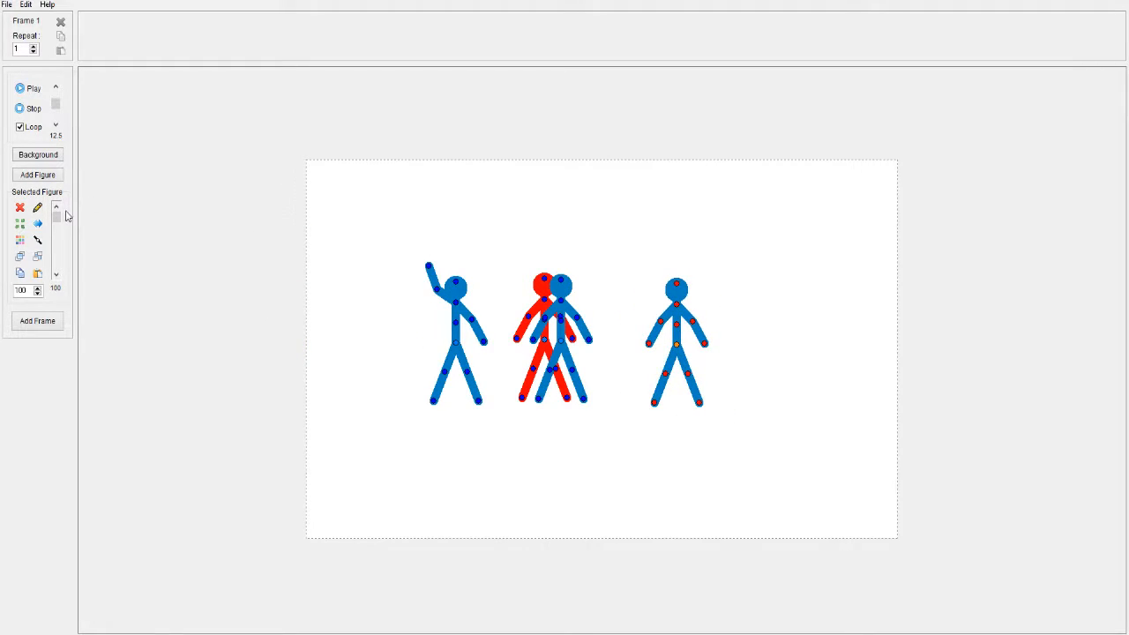
click(37, 240)
click(677, 293)
click(36, 245)
click(456, 287)
drag(456, 281, 518, 266)
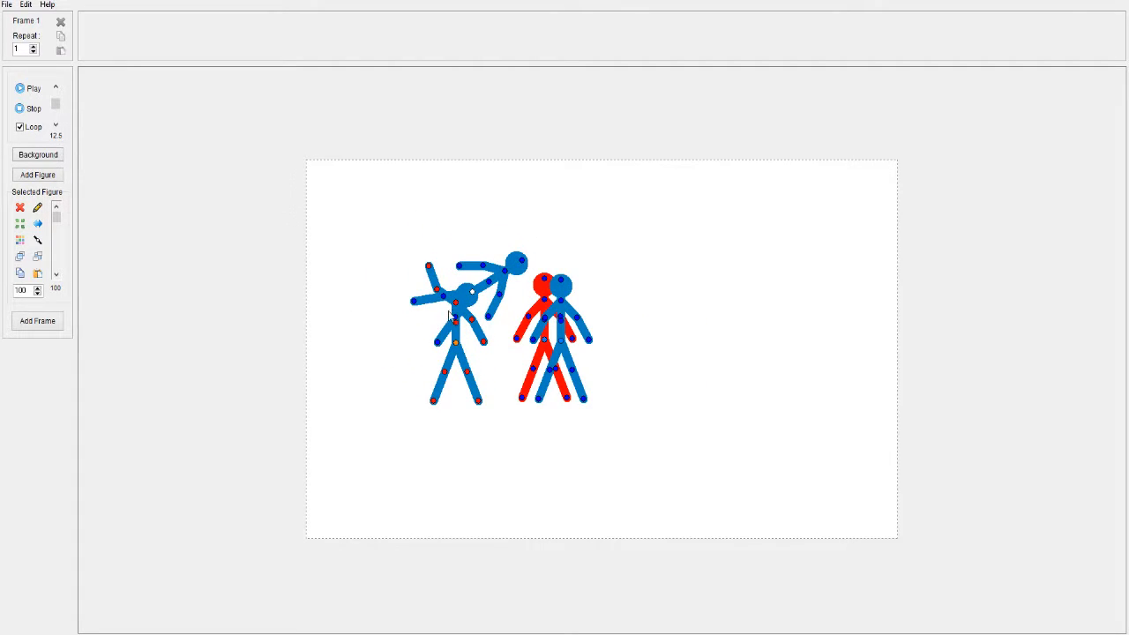
drag(455, 317, 462, 284)
- Separate the joined figure from the raised-arm figure's head and move it to the right side of the canvas
click(37, 240)
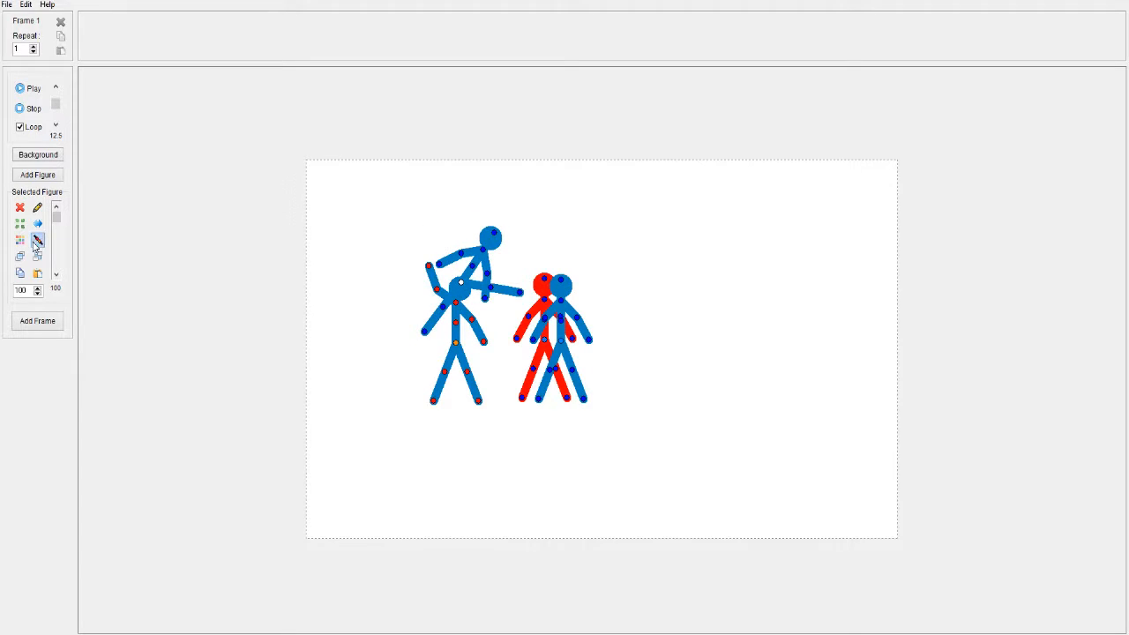
click(463, 284)
mouse_move(462, 283)
mouse_down()
mouse_move(497, 269)
mouse_move(422, 258)
mouse_move(471, 276)
mouse_up()
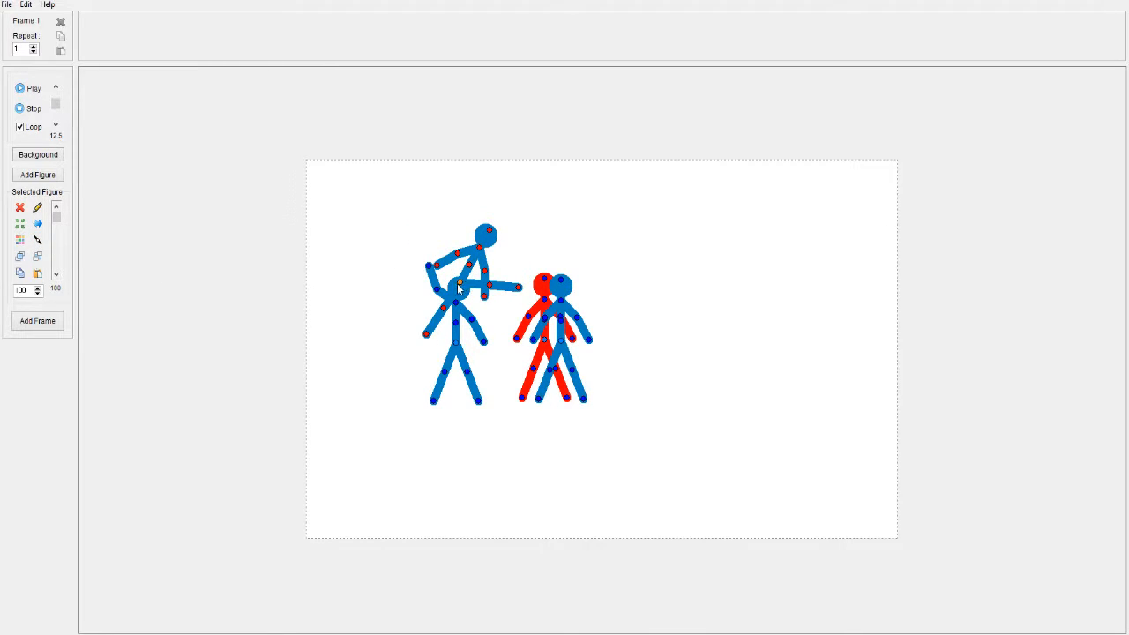
drag(457, 283, 689, 288)
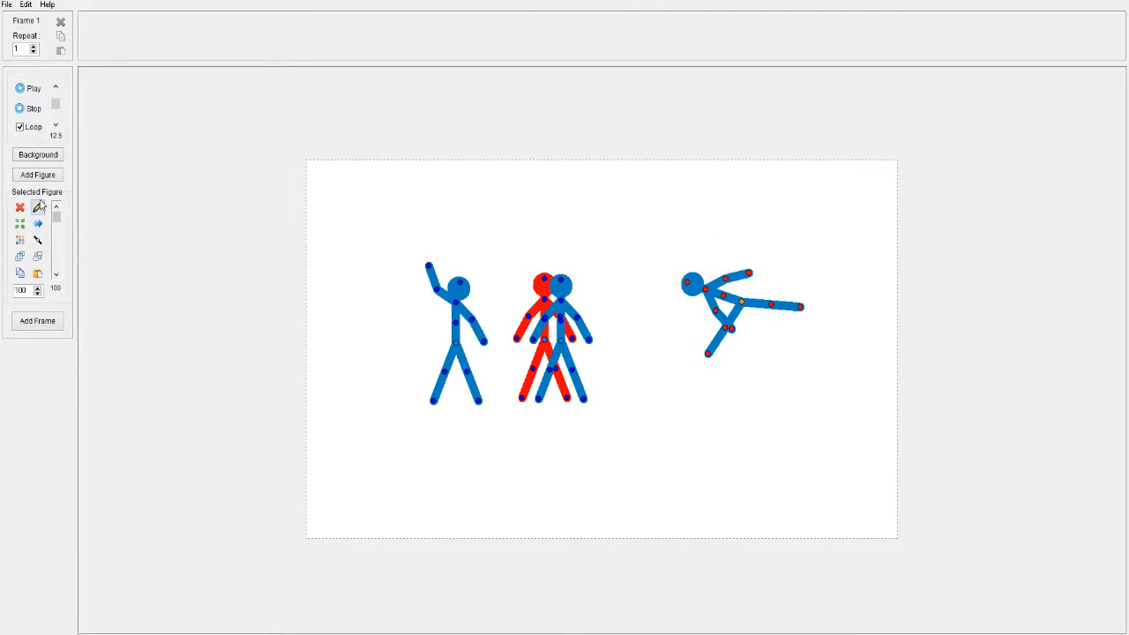
- Delete all figures from the canvas and add a new default stick figure
drag(668, 376, 829, 427)
click(20, 208)
click(38, 176)
- Color the new figure olive and shift it slightly down and to the right
click(20, 223)
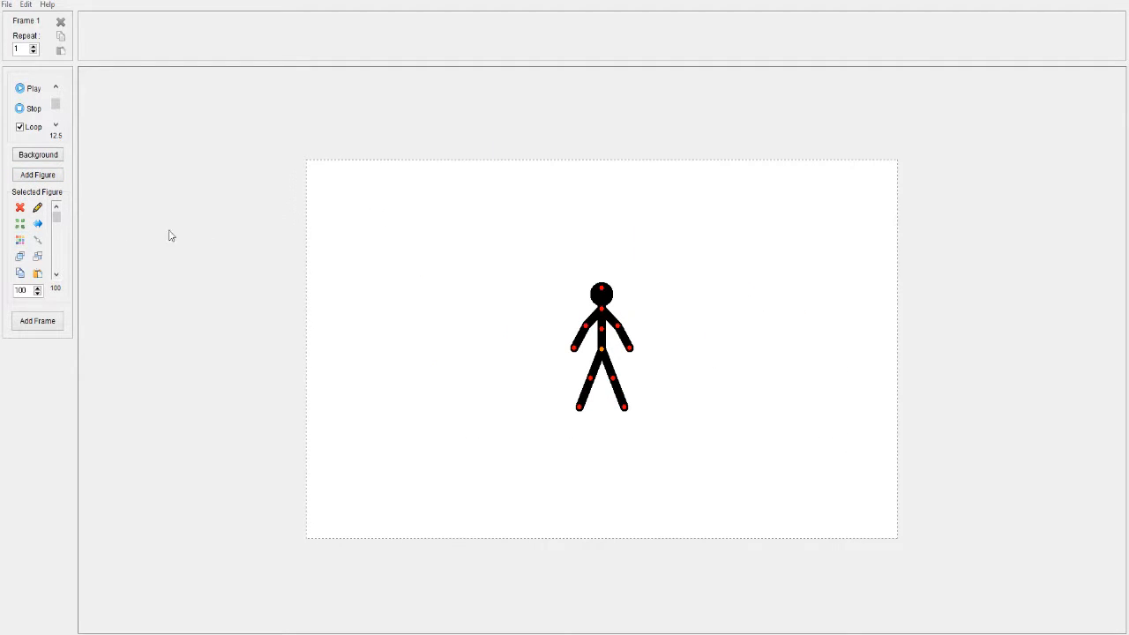
click(526, 248)
click(519, 335)
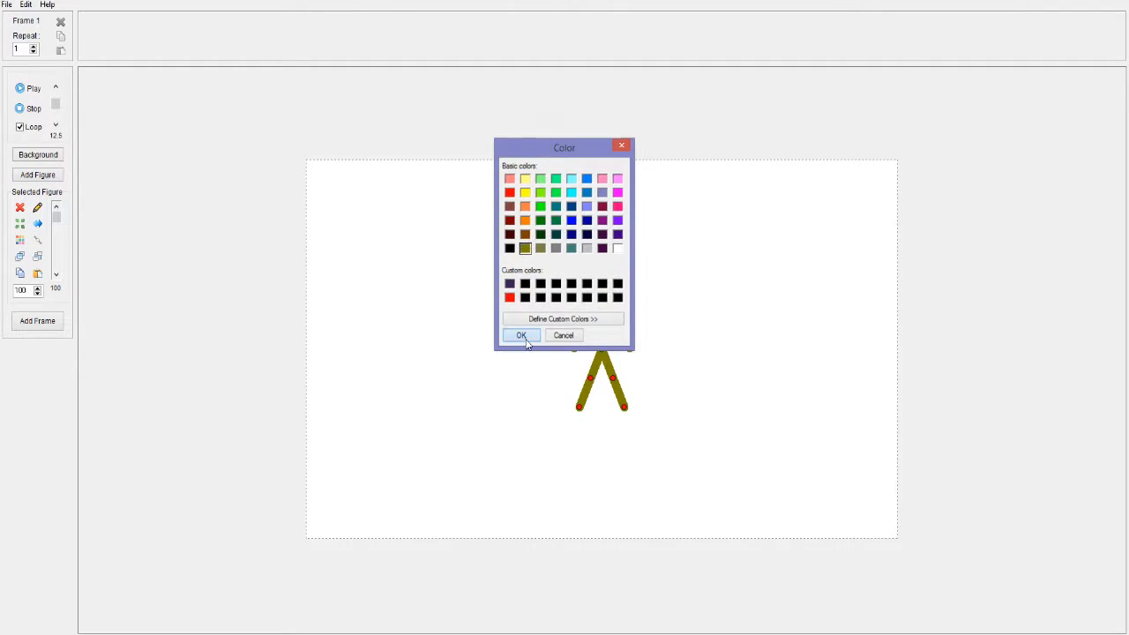
click(611, 366)
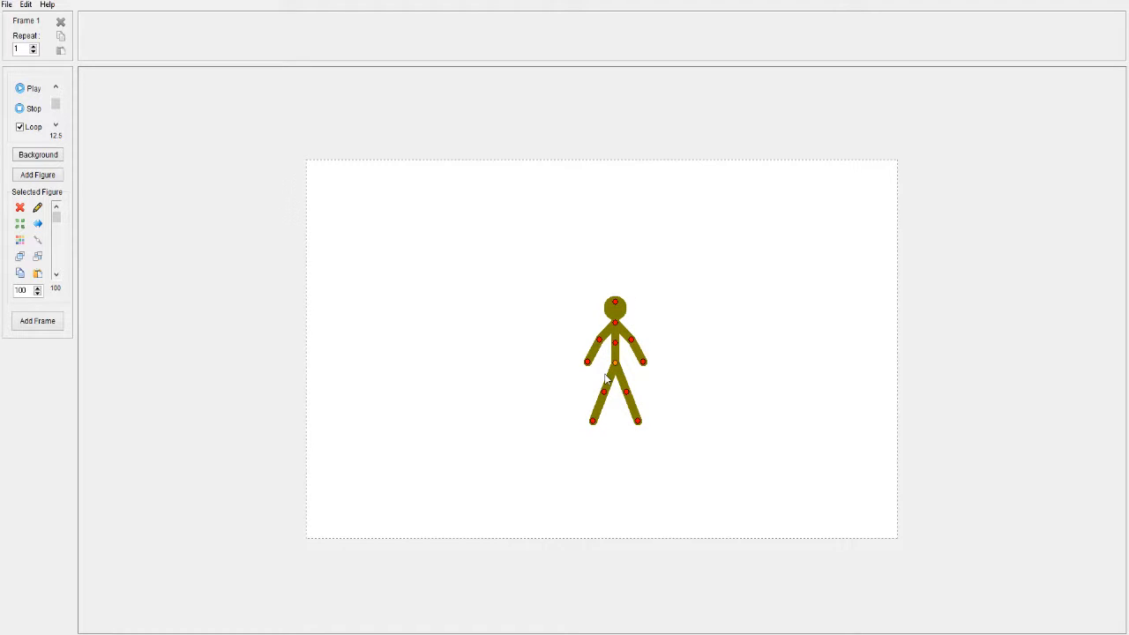
- Pose the olive figure mid-stride with bent arms, a forward-leaning torso and bent knees
drag(644, 362, 653, 344)
drag(587, 362, 622, 303)
drag(615, 344, 624, 324)
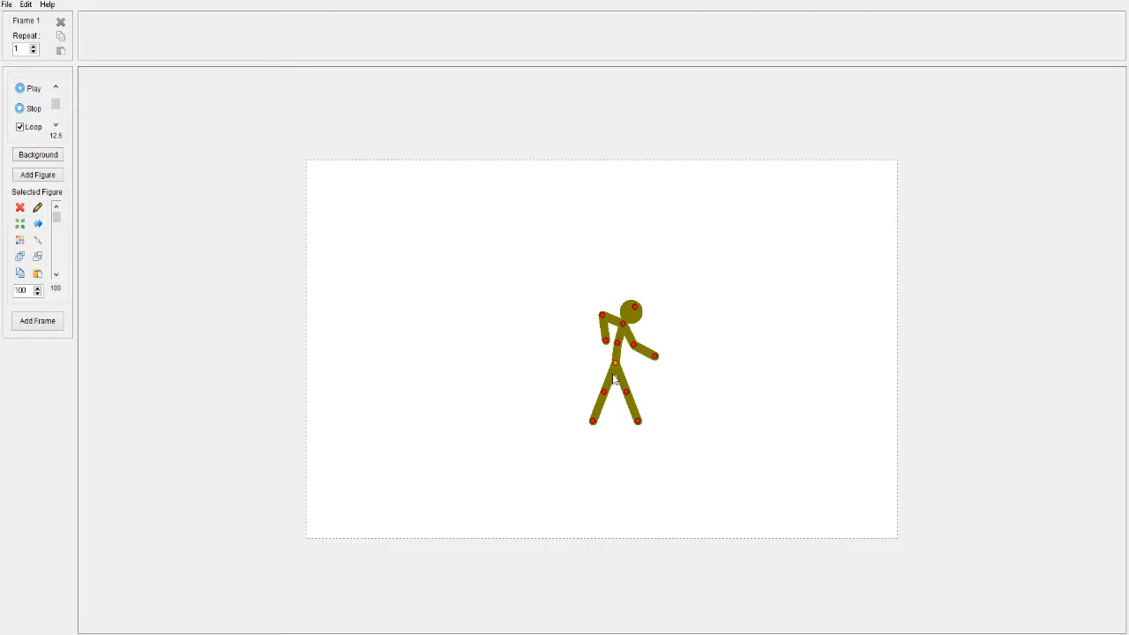
drag(594, 425, 631, 391)
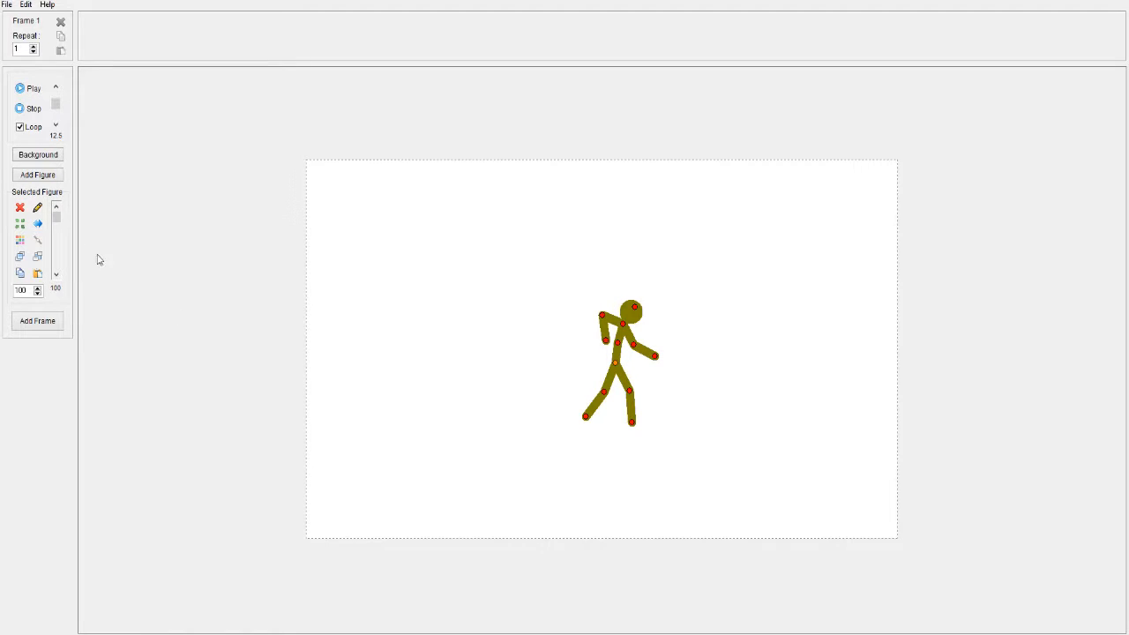
- Add another default stick figure and undo the addition
click(36, 179)
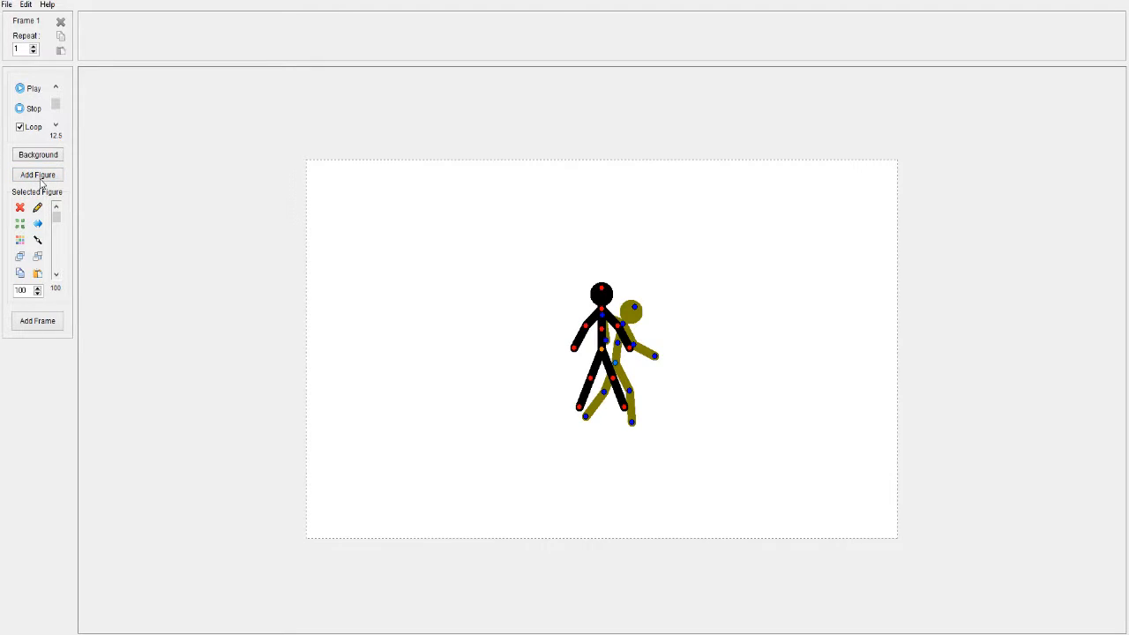
key(ctrl+z)
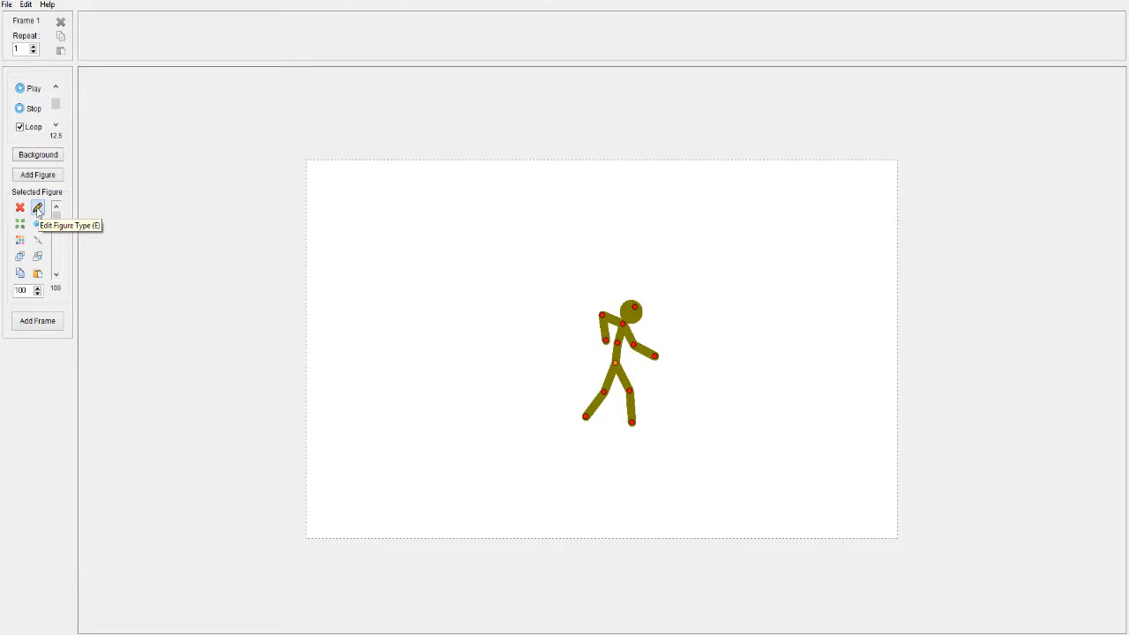
- Open the olive figure's type in the Stick Figure Builder, move the builder window aside and view its file commands
click(38, 208)
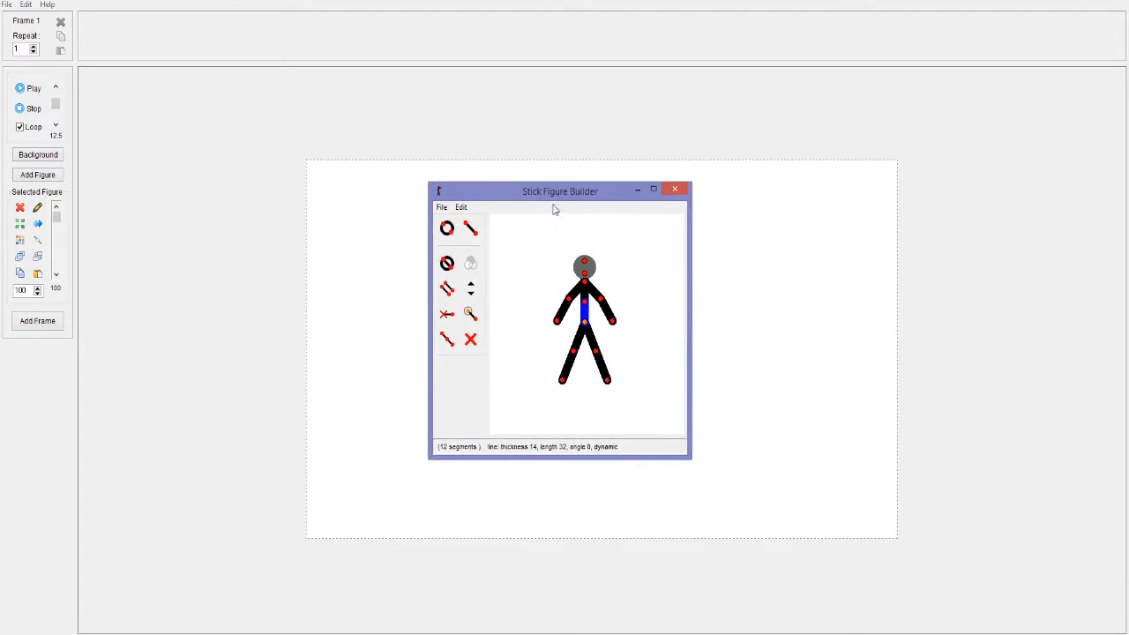
drag(564, 197, 762, 249)
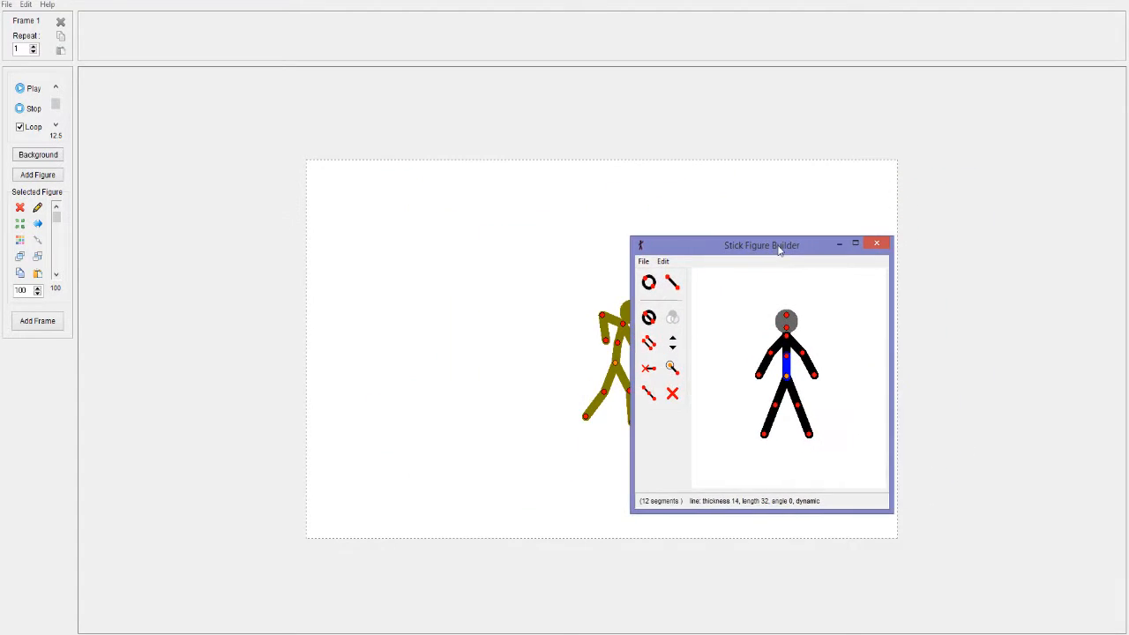
click(647, 263)
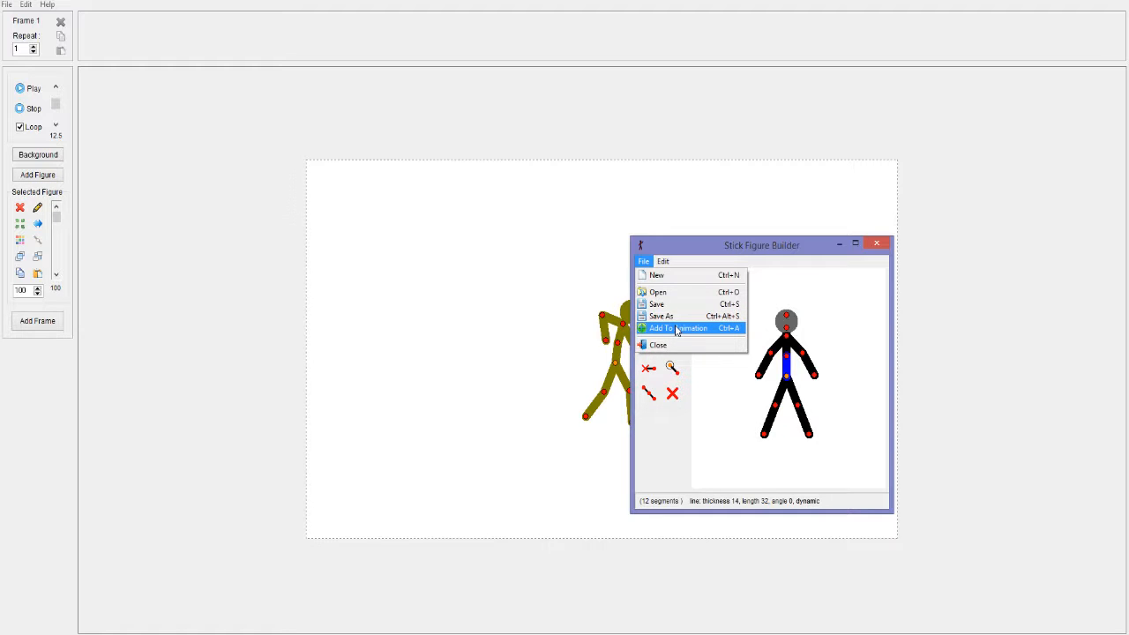
click(806, 277)
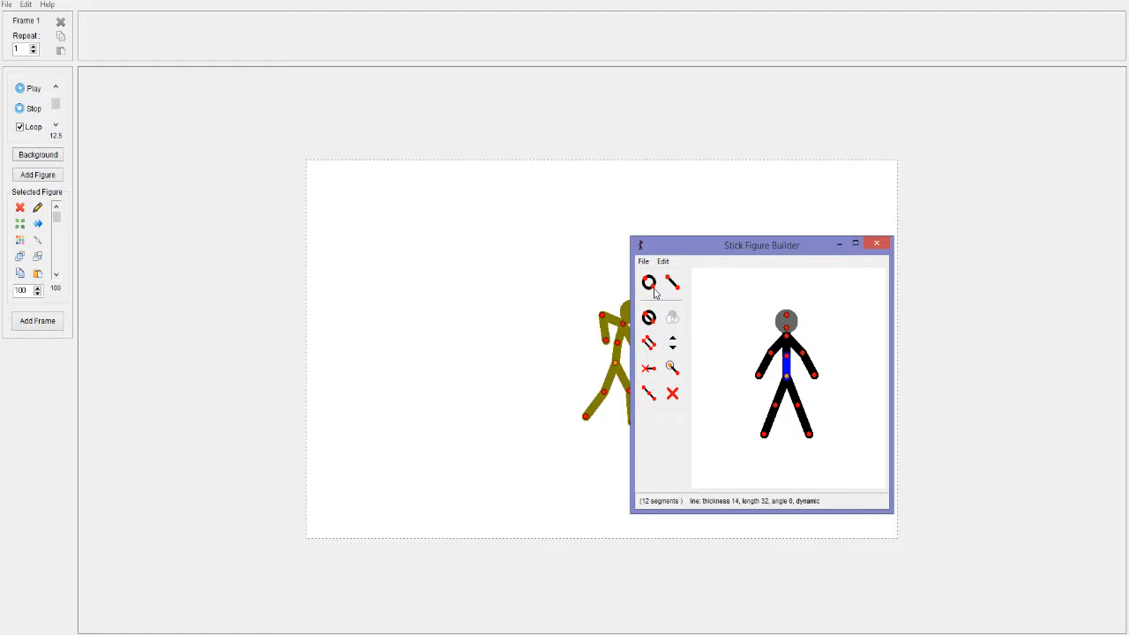
- Attach one line segment to the left elbow and another about 169 long to the right hand, and reposition the right forearm
click(672, 282)
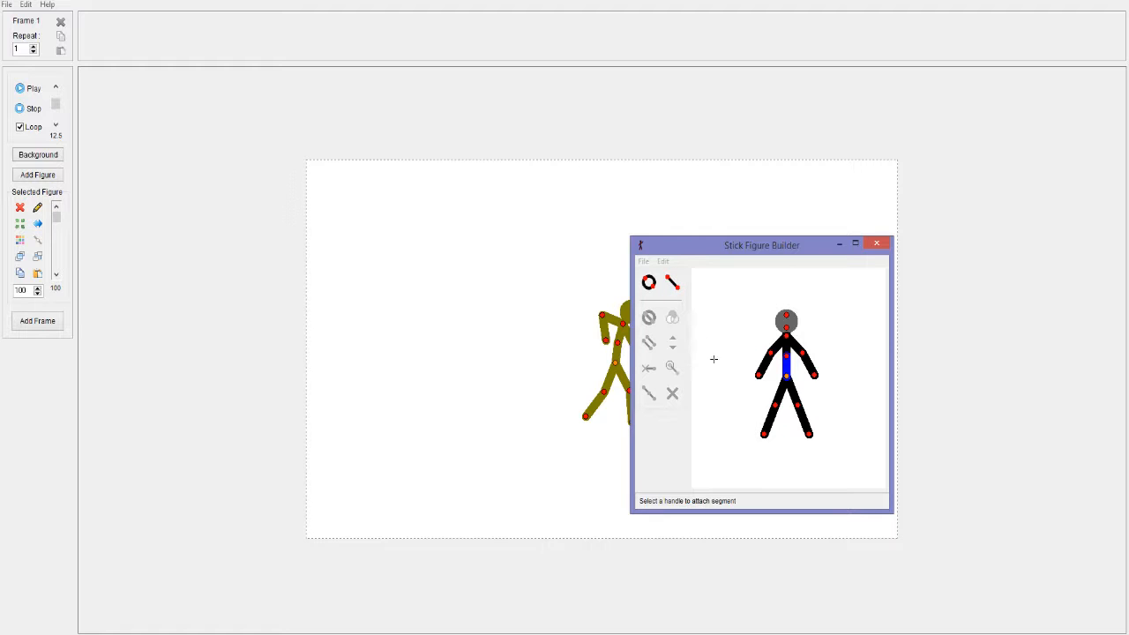
mouse_move(770, 353)
mouse_down()
mouse_move(729, 306)
mouse_move(736, 289)
mouse_up()
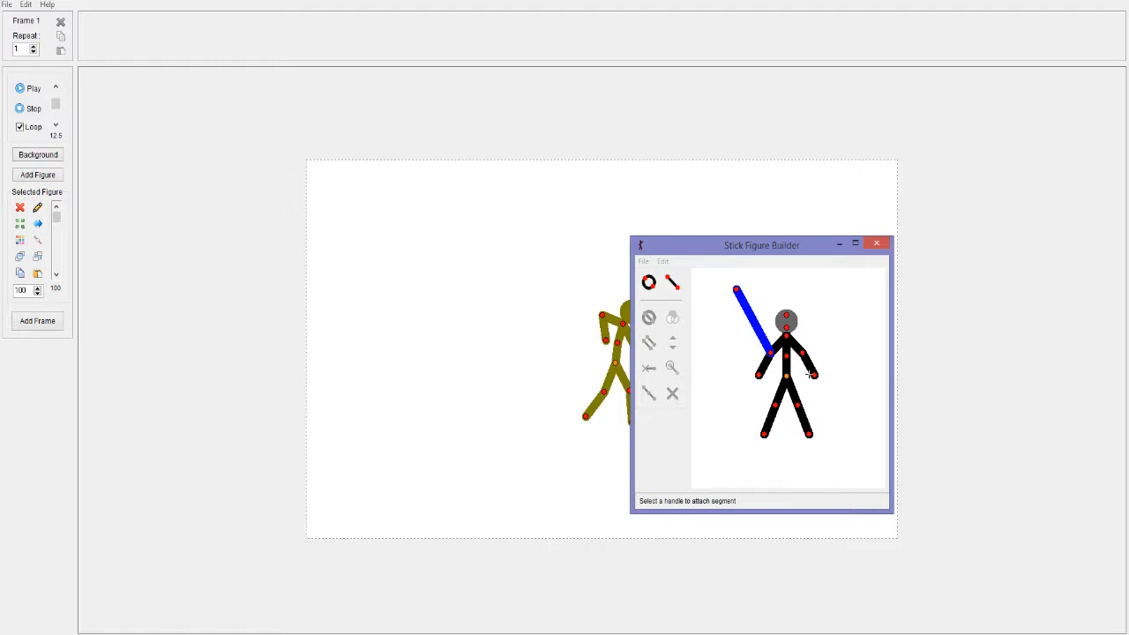
mouse_move(815, 376)
mouse_down()
mouse_move(699, 373)
mouse_move(716, 351)
mouse_up()
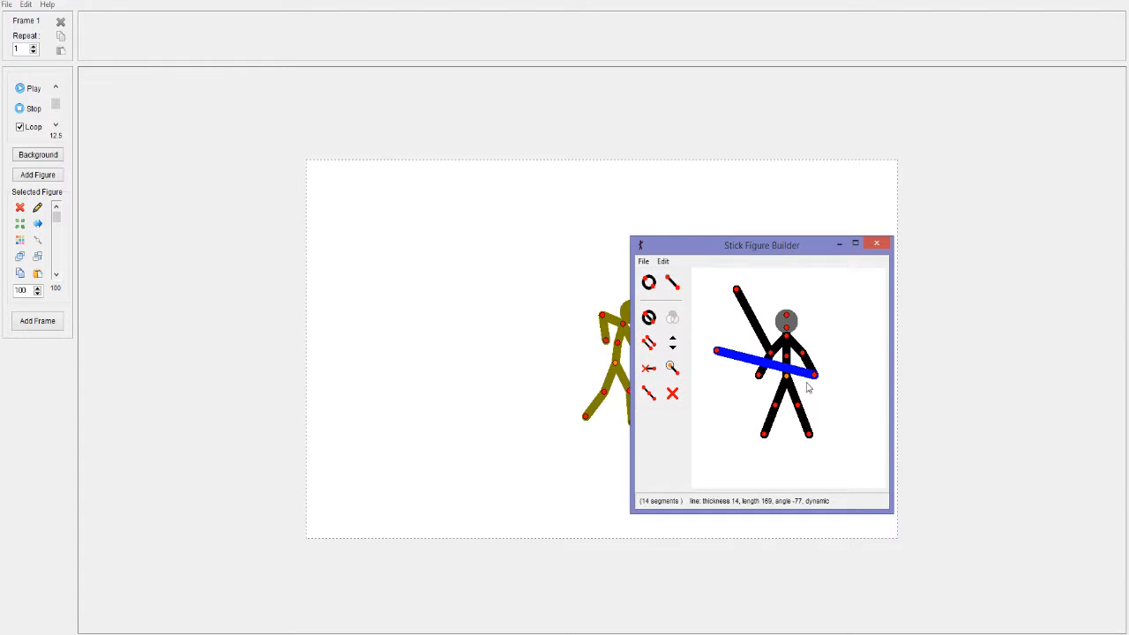
drag(813, 378, 789, 394)
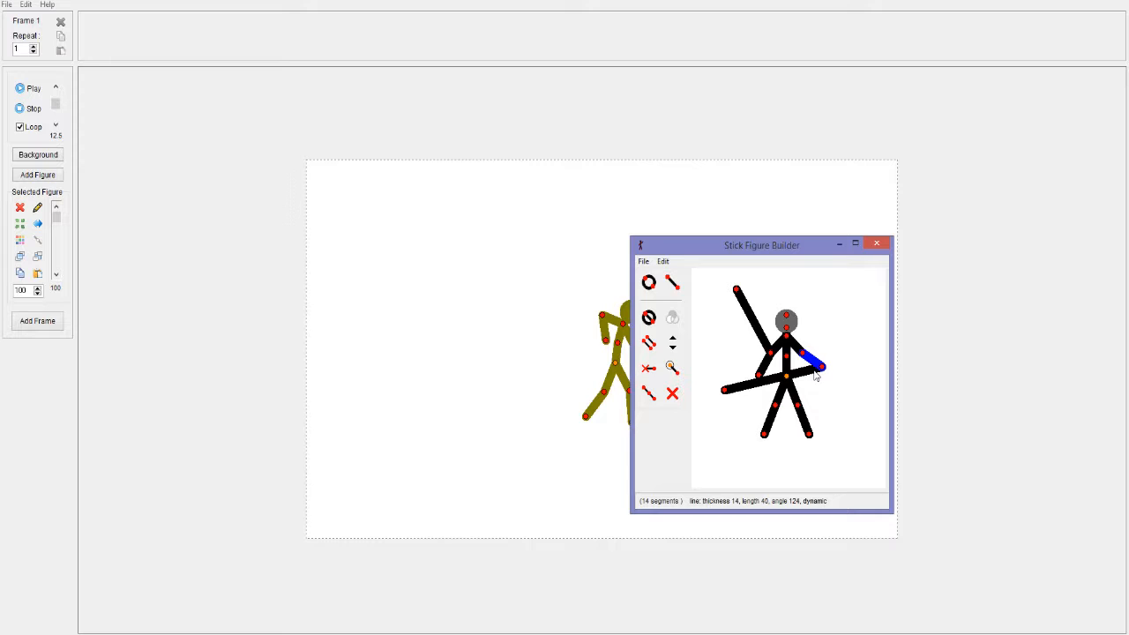
- Undo the two added line segments and the right forearm change, and select the right upper leg
key(ctrl+z)
key(ctrl+z)
key(ctrl+z)
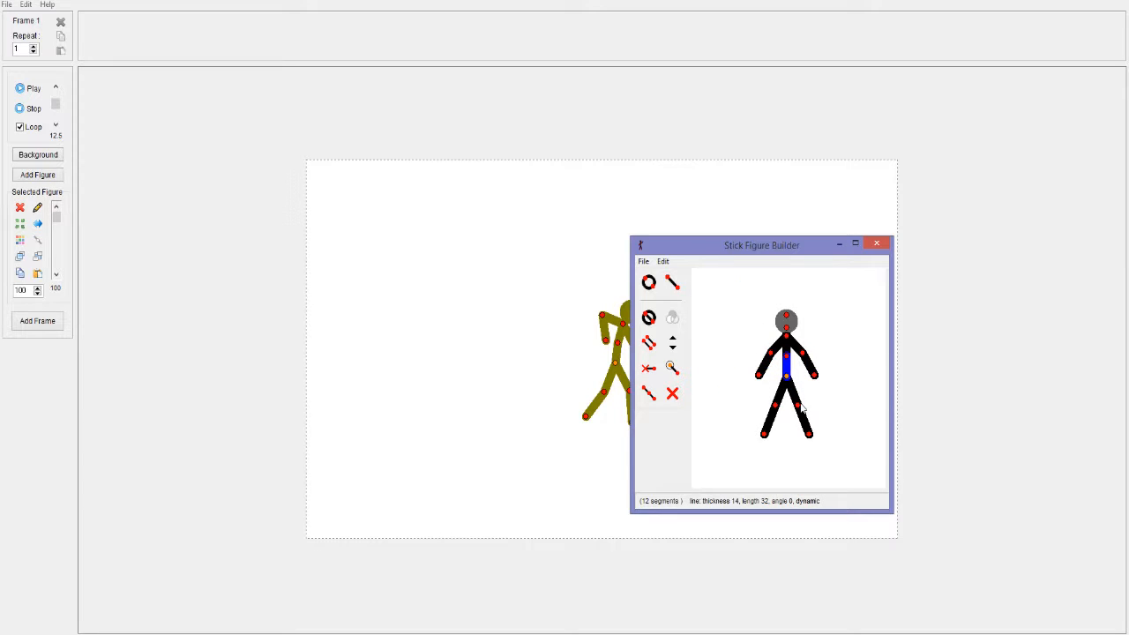
click(800, 408)
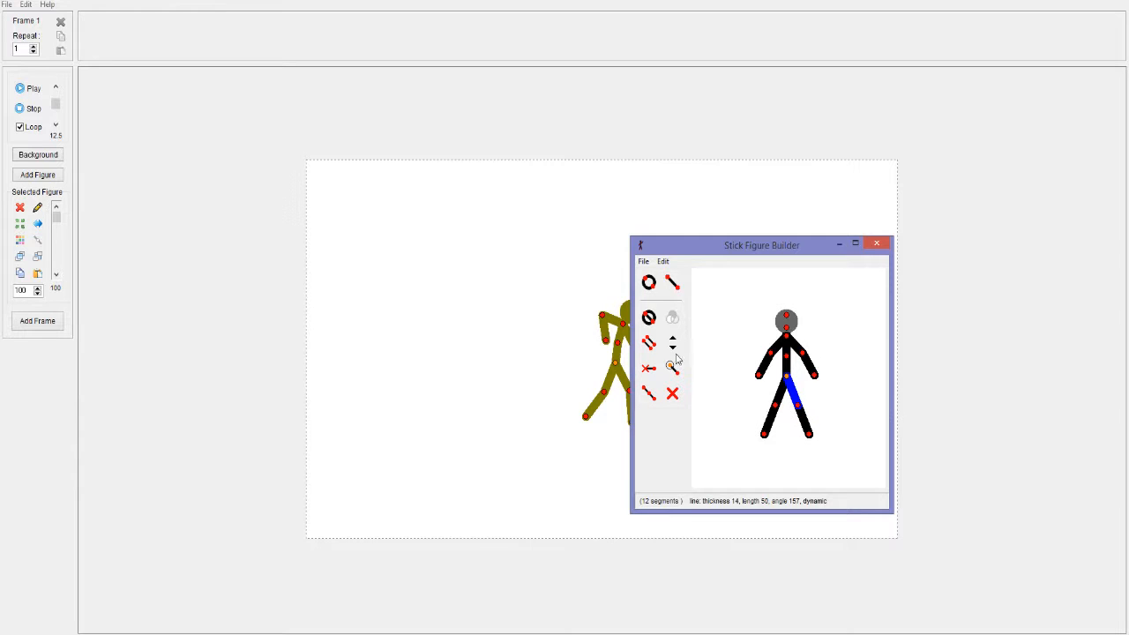
- Attach a line segment about 4 long to the end of the left leg as a foot, trying a split and undoing it
click(674, 283)
click(764, 434)
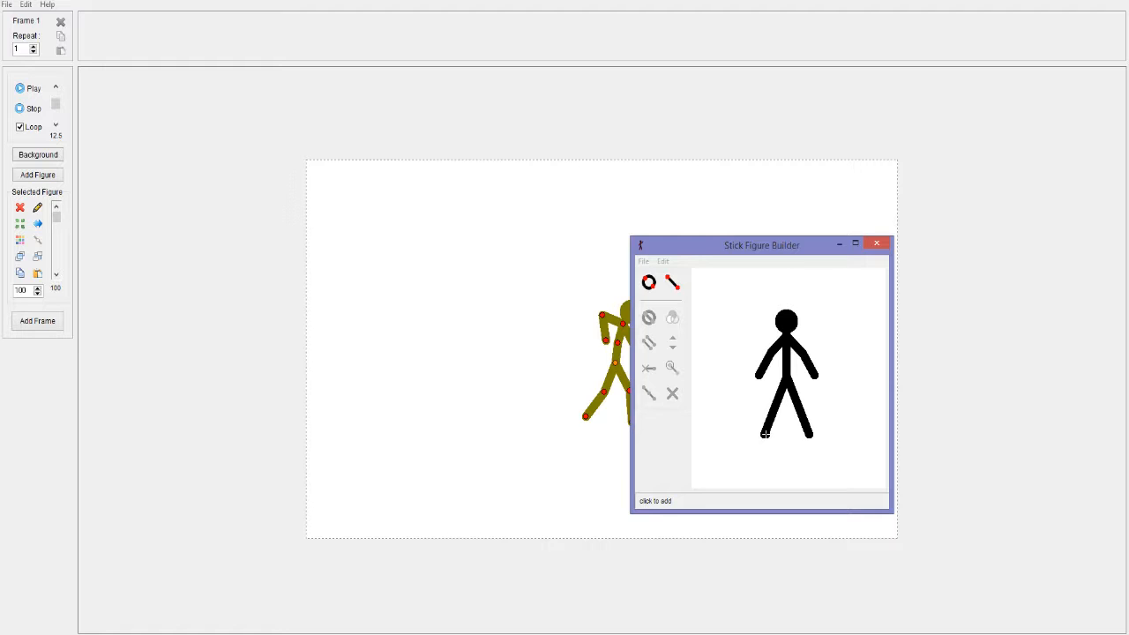
click(765, 434)
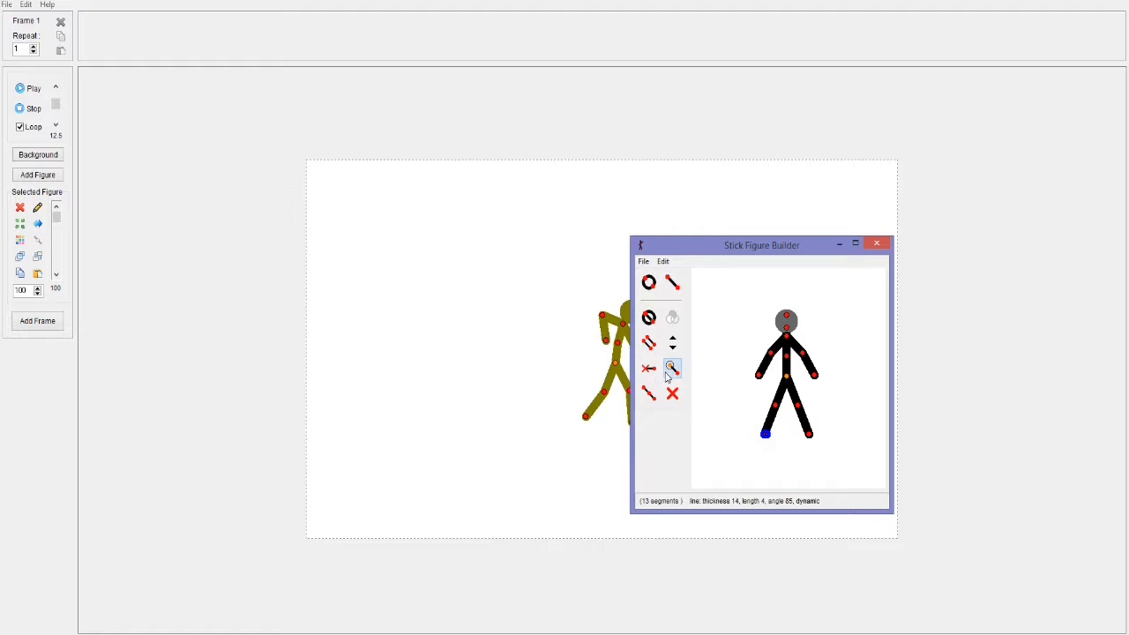
click(648, 395)
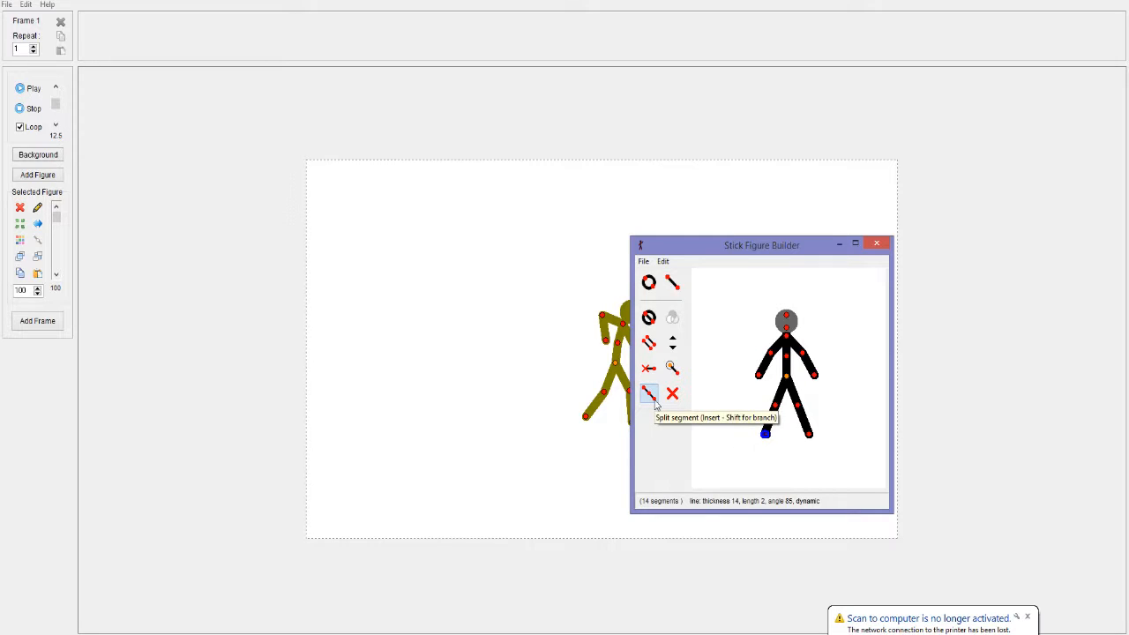
key(ctrl+z)
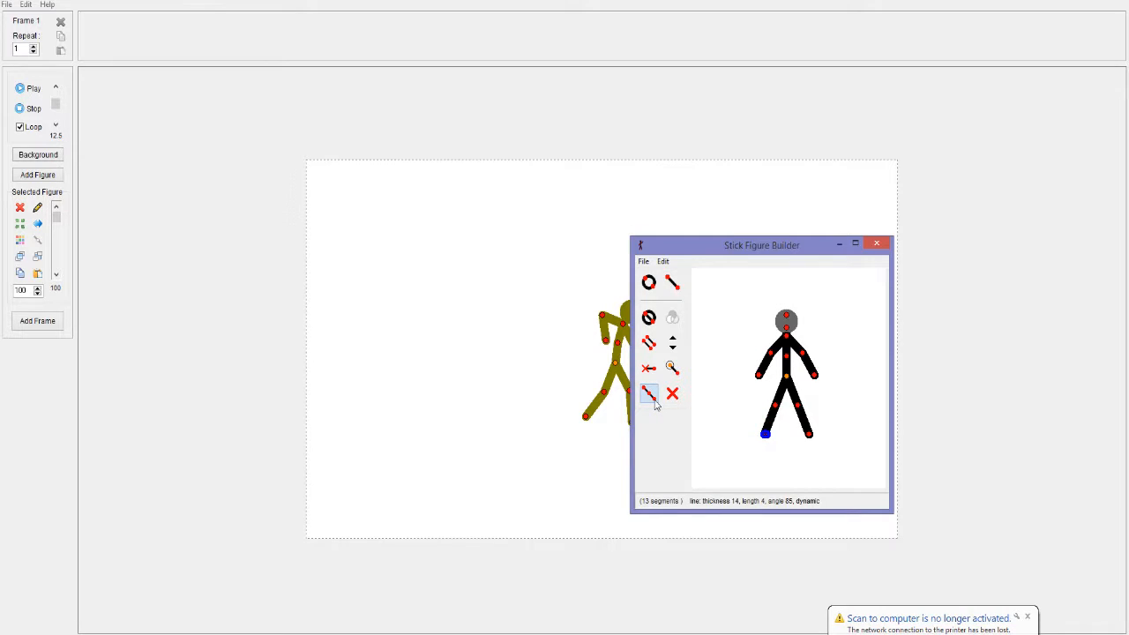
- Duplicate the short foot segment onto the end of the right leg, and try another duplicate at the left hand
click(649, 344)
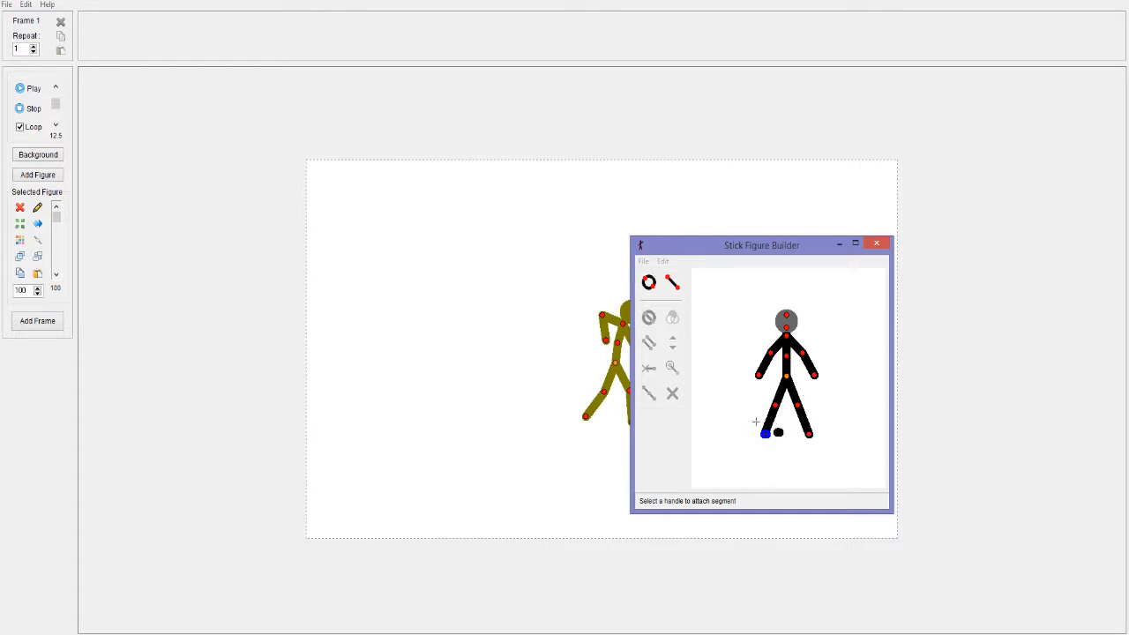
click(813, 434)
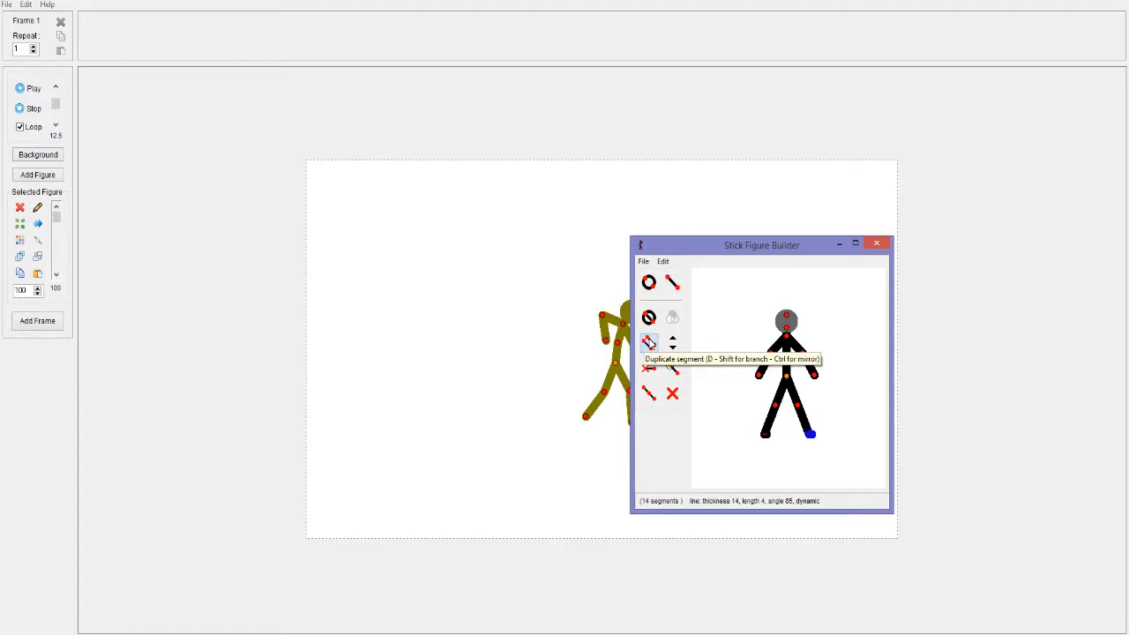
click(648, 344)
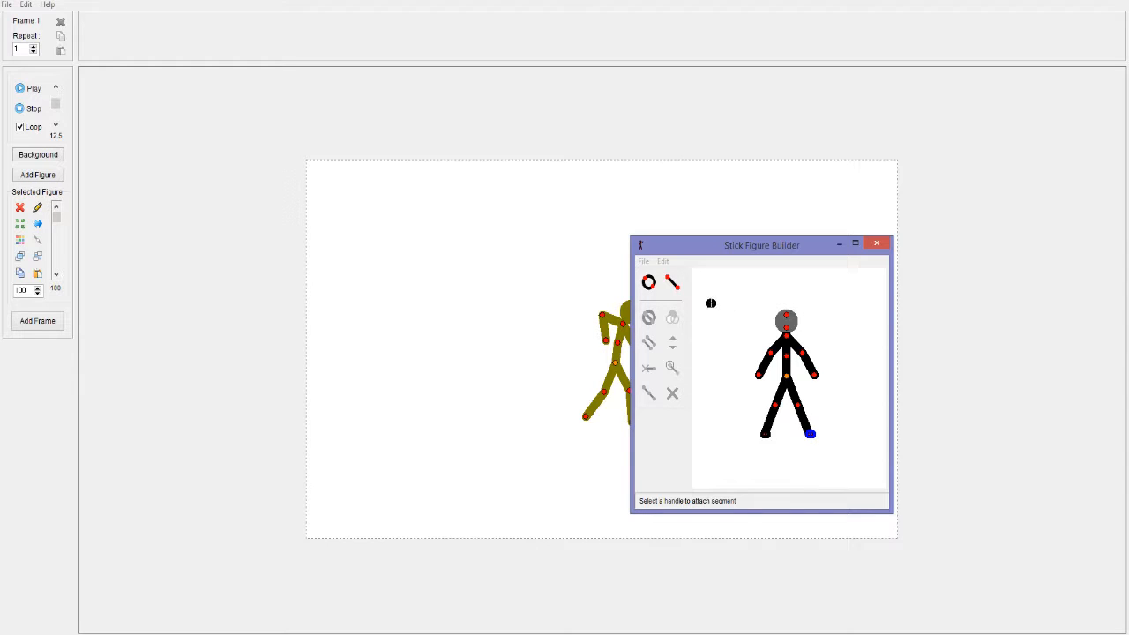
click(758, 375)
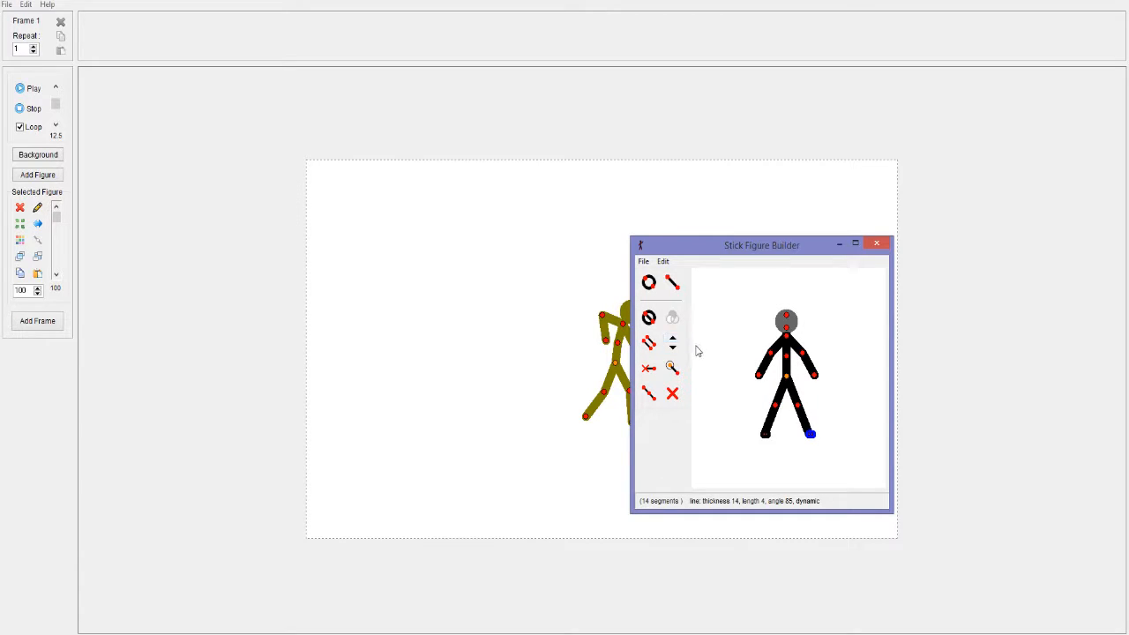
- Swing the right upper leg inward to an angle of about 164 and add the figure to the animation as StickmanV2
click(797, 406)
drag(796, 406, 794, 409)
click(644, 261)
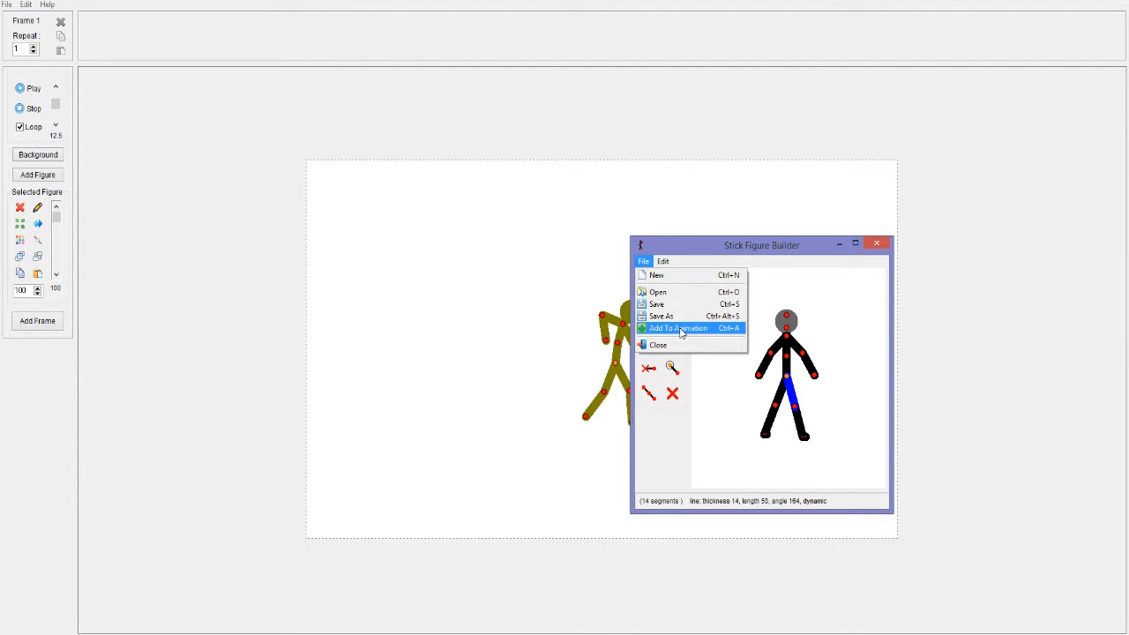
click(682, 330)
text(StickmanV2)
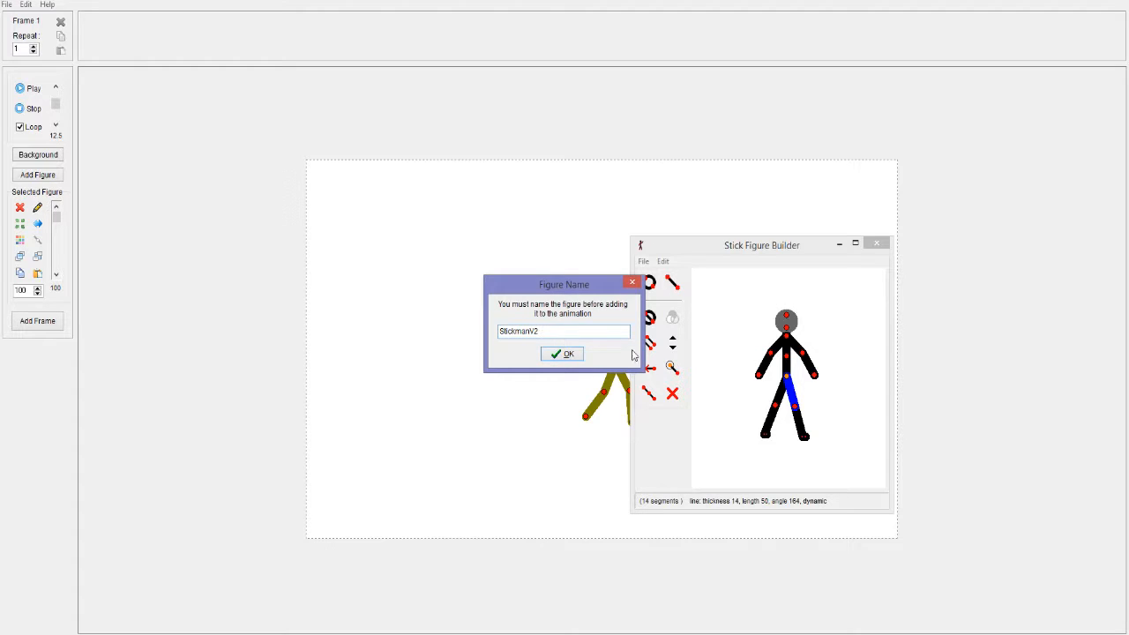
click(566, 354)
click(38, 174)
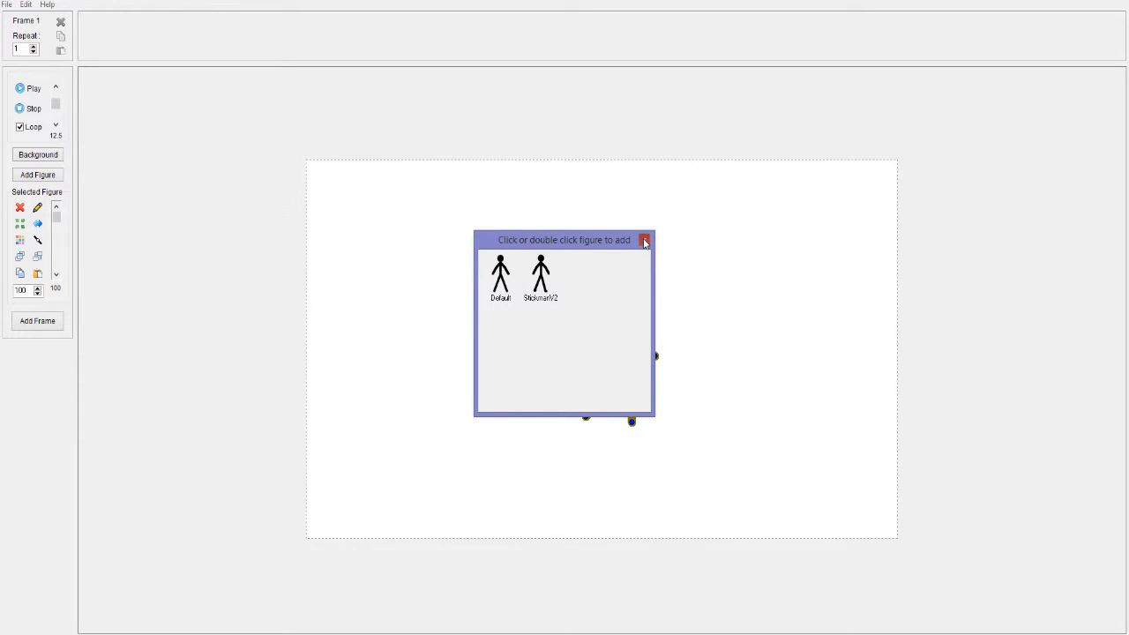
click(645, 241)
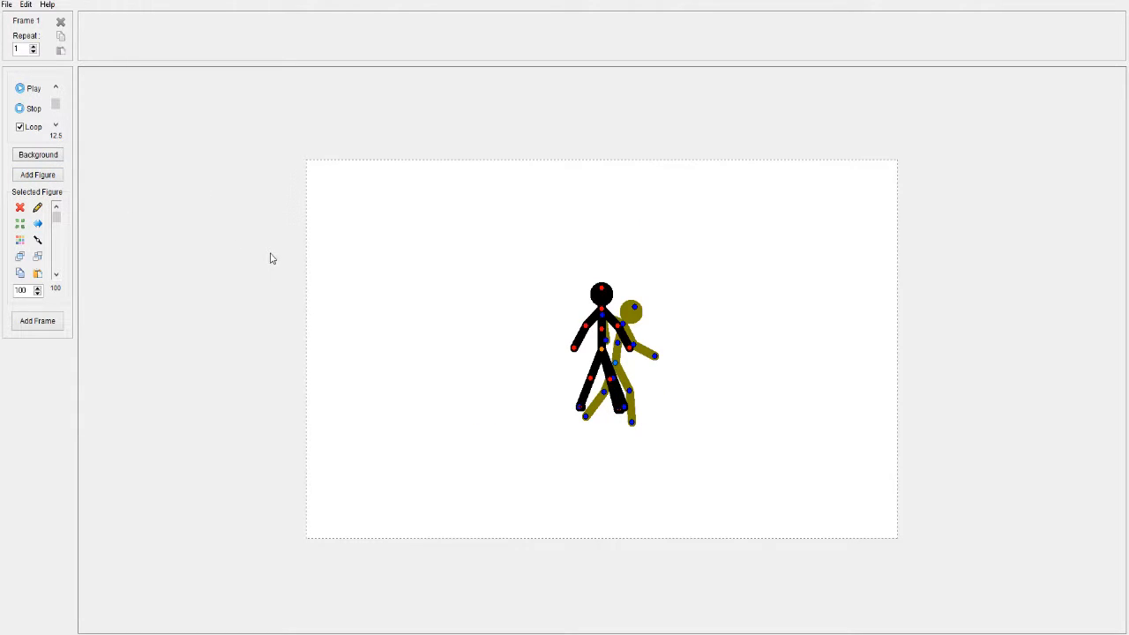
- Undo the frame's changes step by step until no figure is left on the canvas
key(ctrl+z)
key(ctrl+z)
key(ctrl+z)
key(ctrl+z)
key(ctrl+z)
key(ctrl+z)
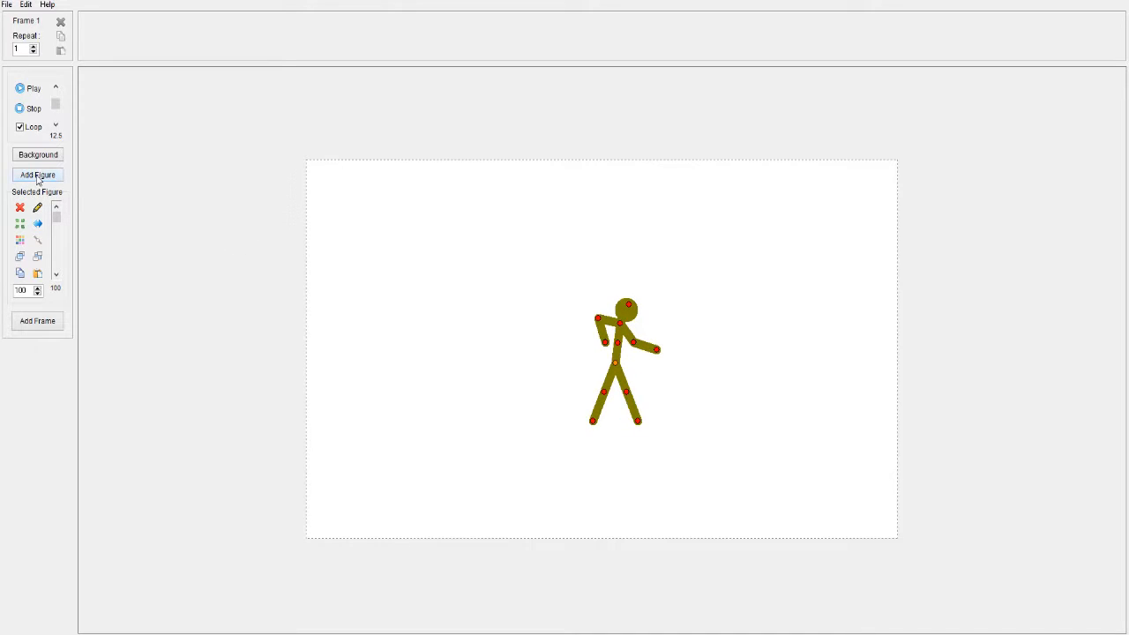
key(ctrl+z)
key(ctrl+z)
key(ctrl+z)
key(ctrl+z)
key(ctrl+z)
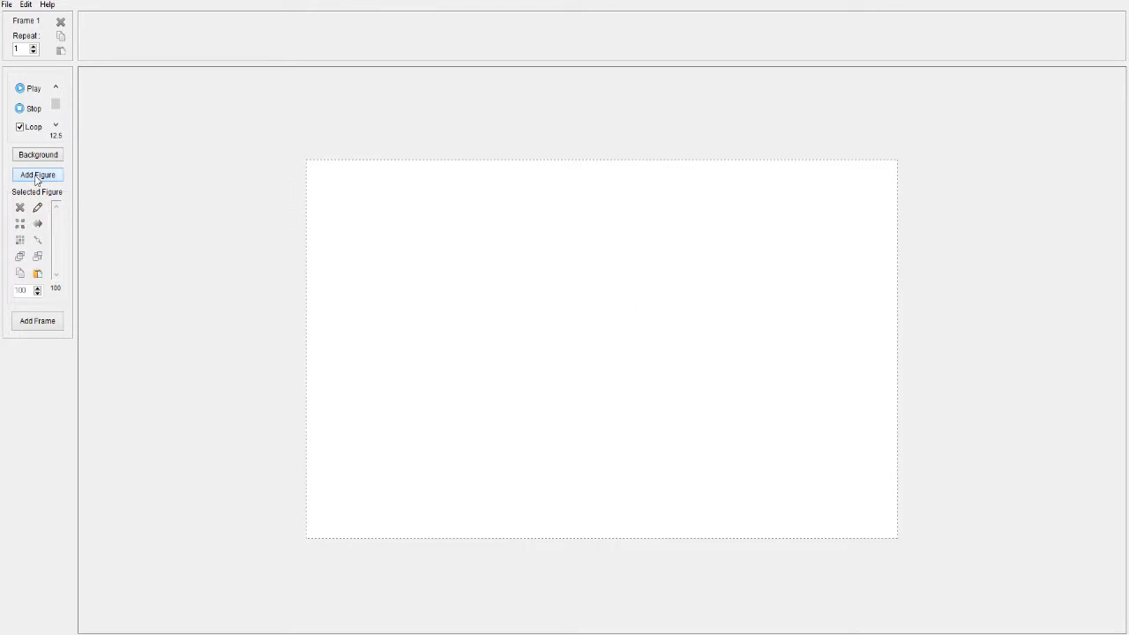
- Add a StickmanV2 figure to the empty frame and pose it leaning forward with both arms bent
click(37, 176)
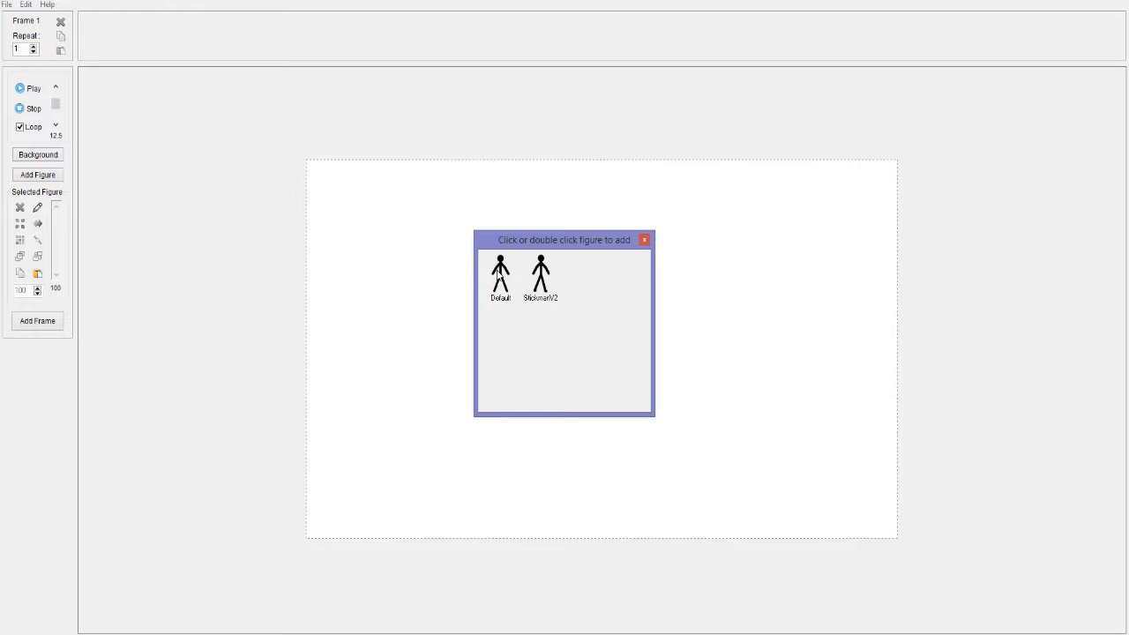
click(551, 278)
click(645, 241)
drag(604, 351, 602, 295)
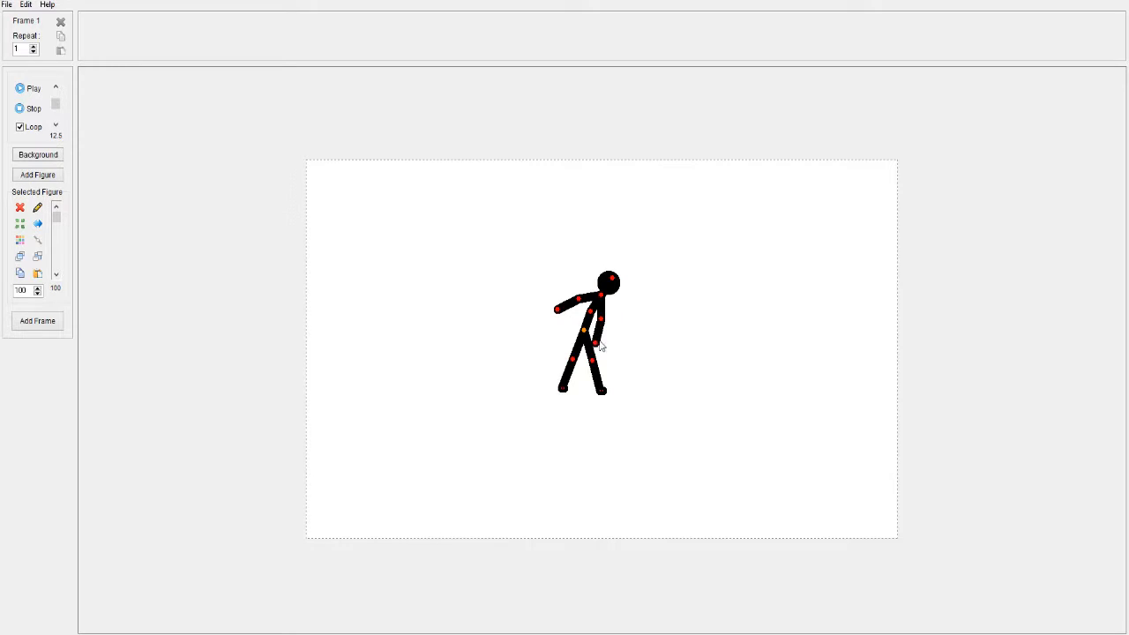
drag(603, 345, 624, 326)
drag(556, 309, 592, 315)
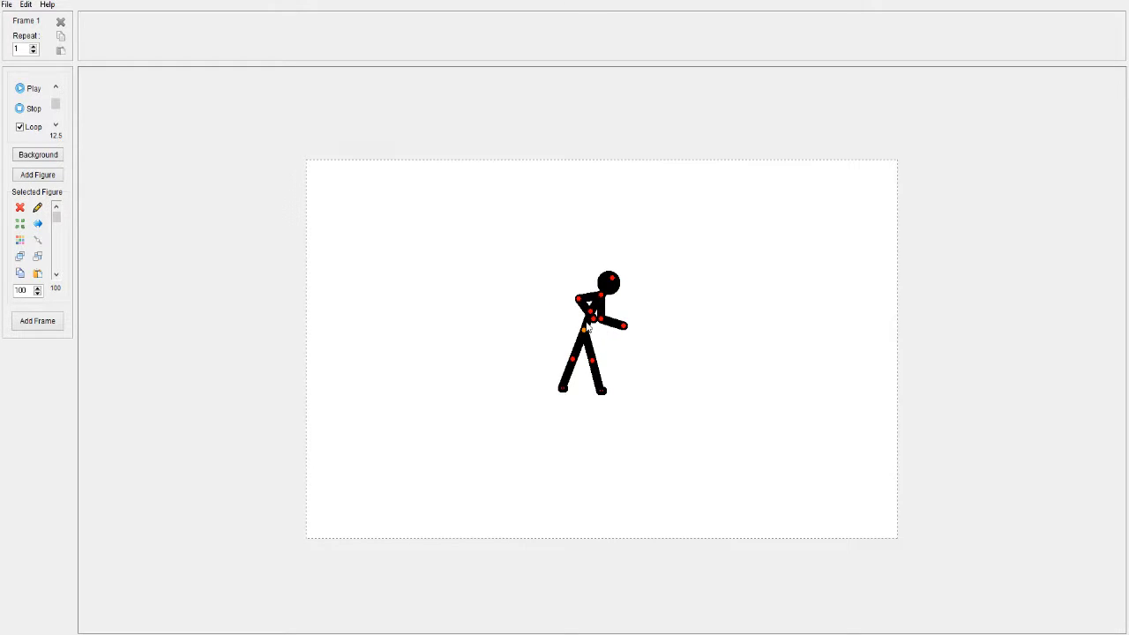
- Stretch the figure's lower torso far out to the right and lengthen one upper leg down to the left
drag(668, 336, 671, 338)
drag(590, 311, 696, 343)
drag(592, 361, 541, 422)
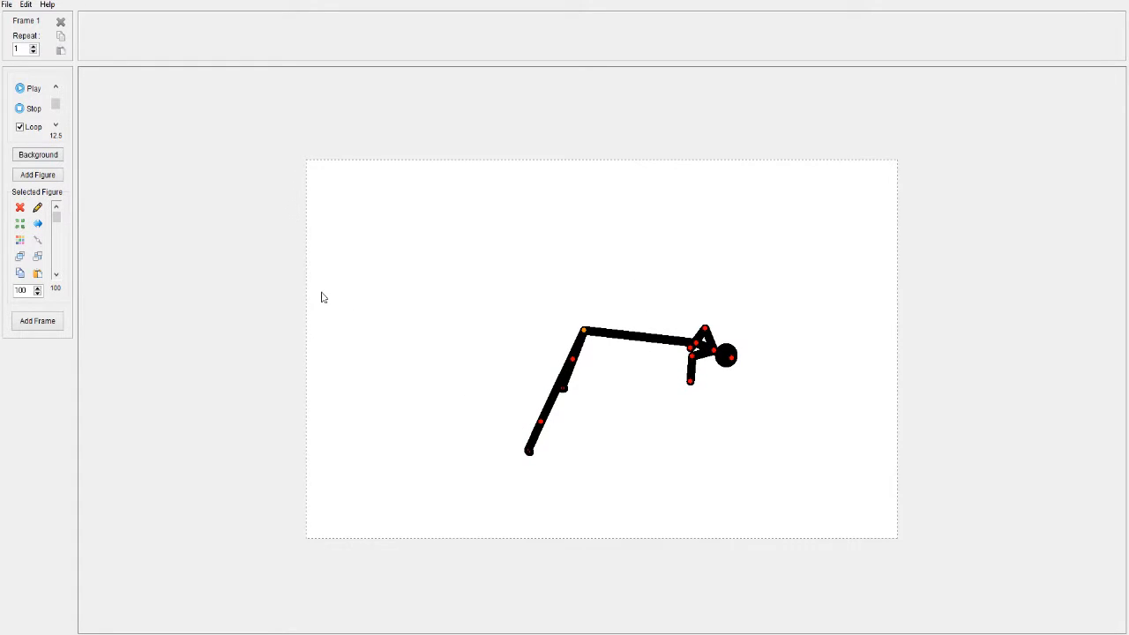
- View the figure's type in the Stick Figure Builder and the list of addable figures, closing each
click(33, 208)
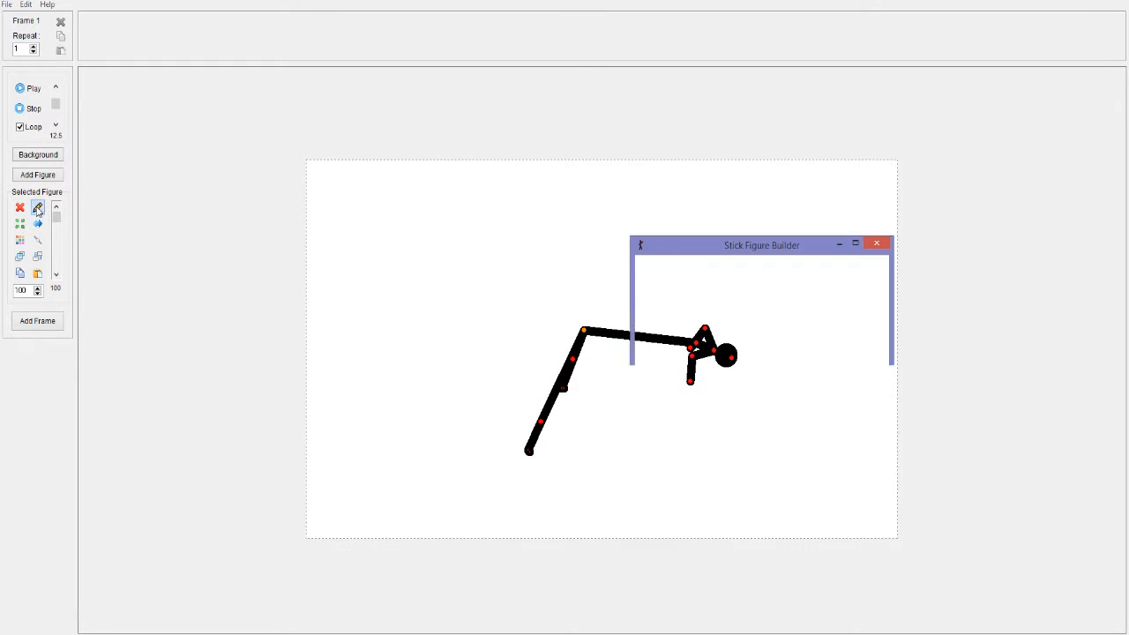
click(888, 247)
click(38, 175)
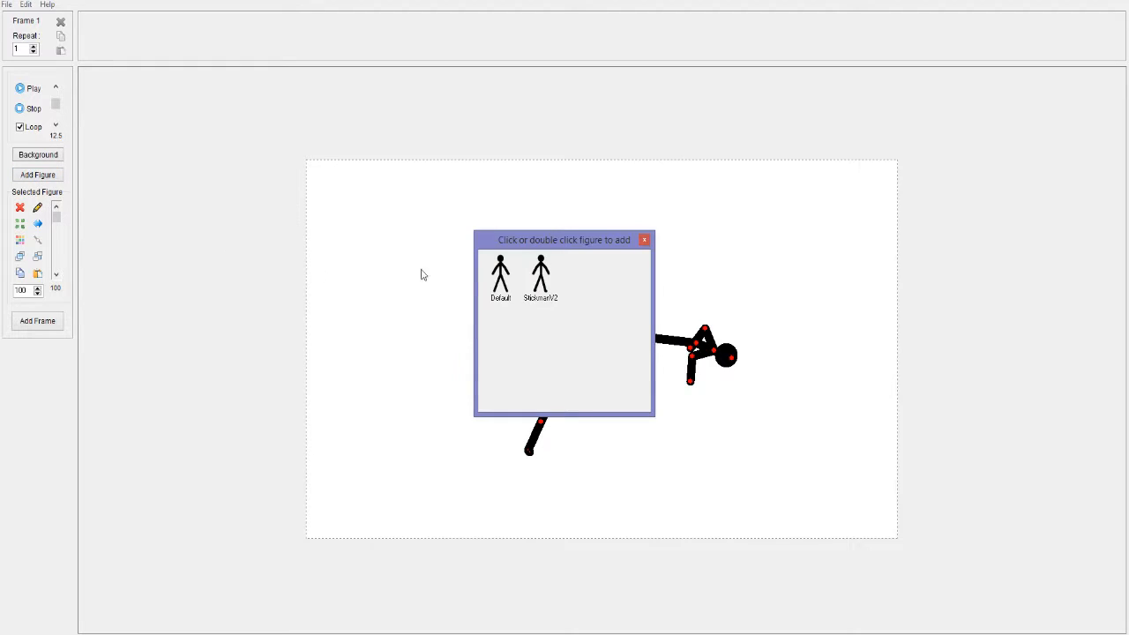
click(645, 241)
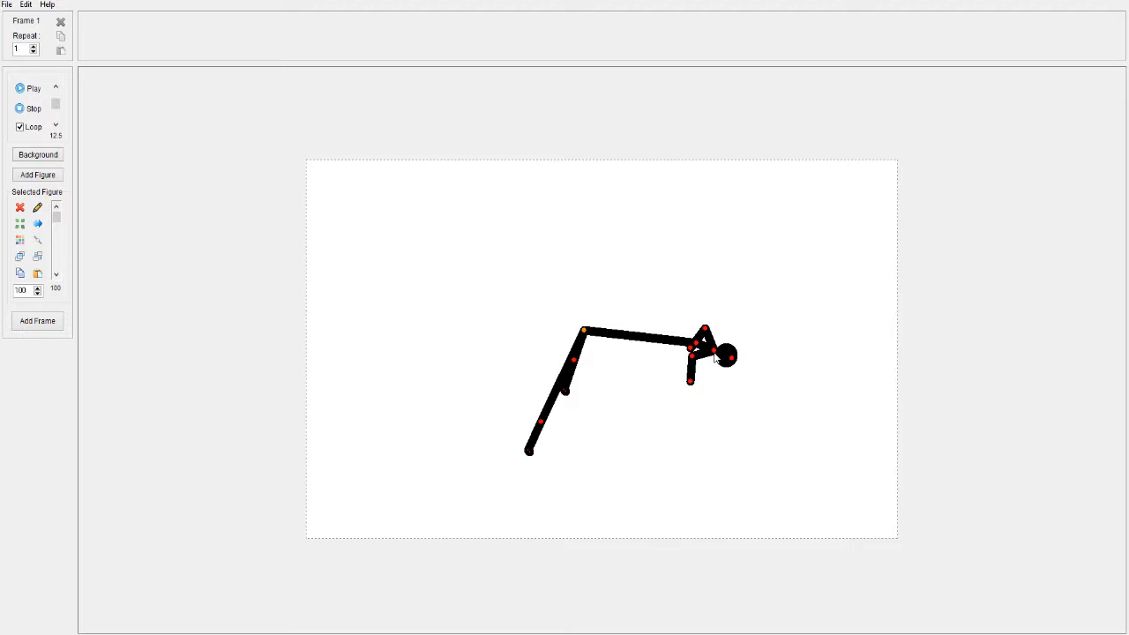
- Bend the stretched torso upward, lengthen its upper part and one upper arm, and check the list of addable figures
drag(714, 352, 665, 274)
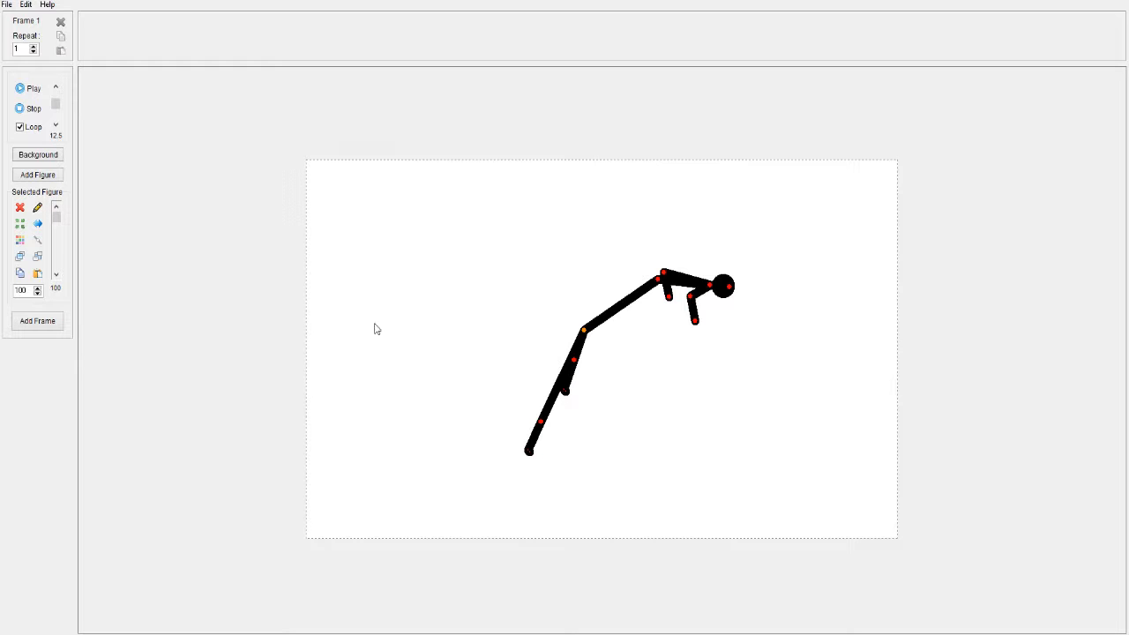
click(44, 176)
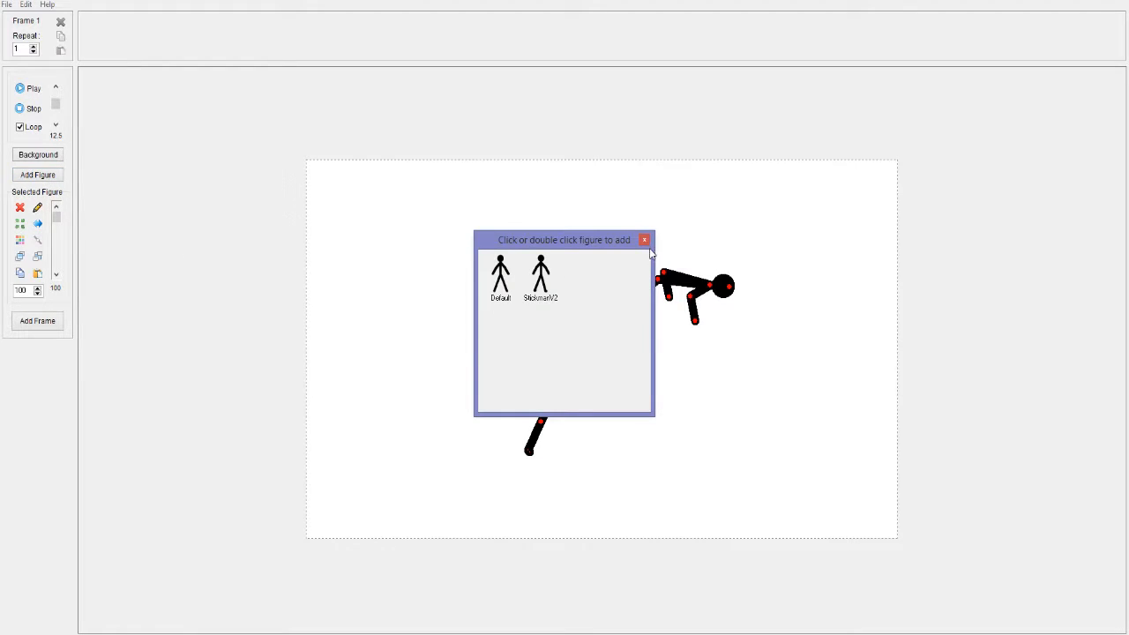
click(645, 240)
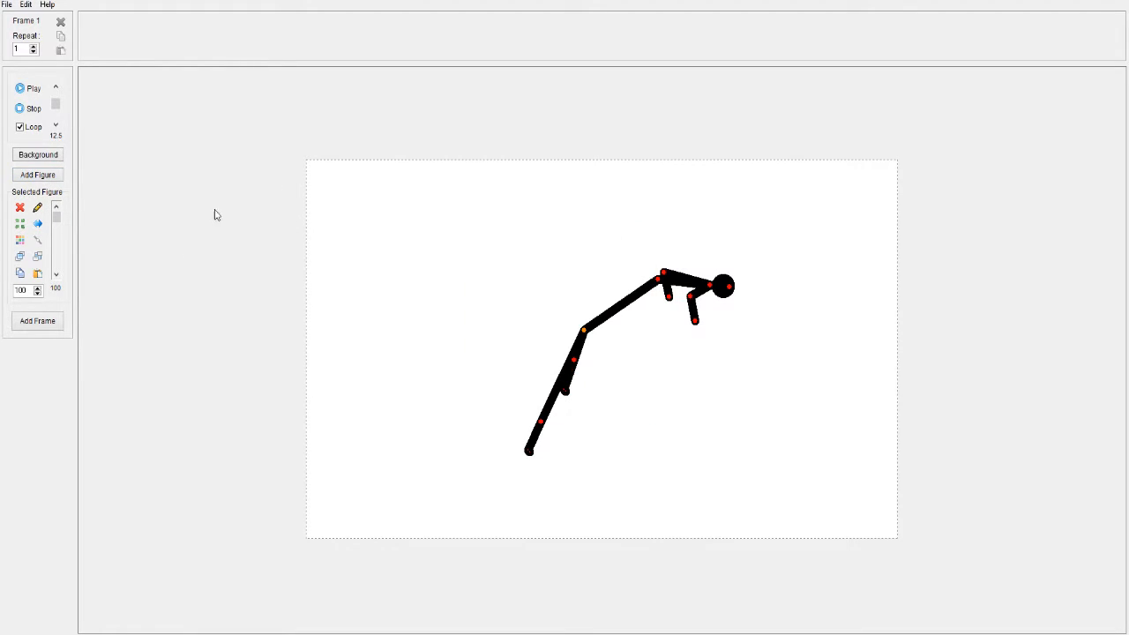
- In the figure's type, delete all segments but one and stretch that one horizontally to a length of about 131
click(38, 208)
click(674, 392)
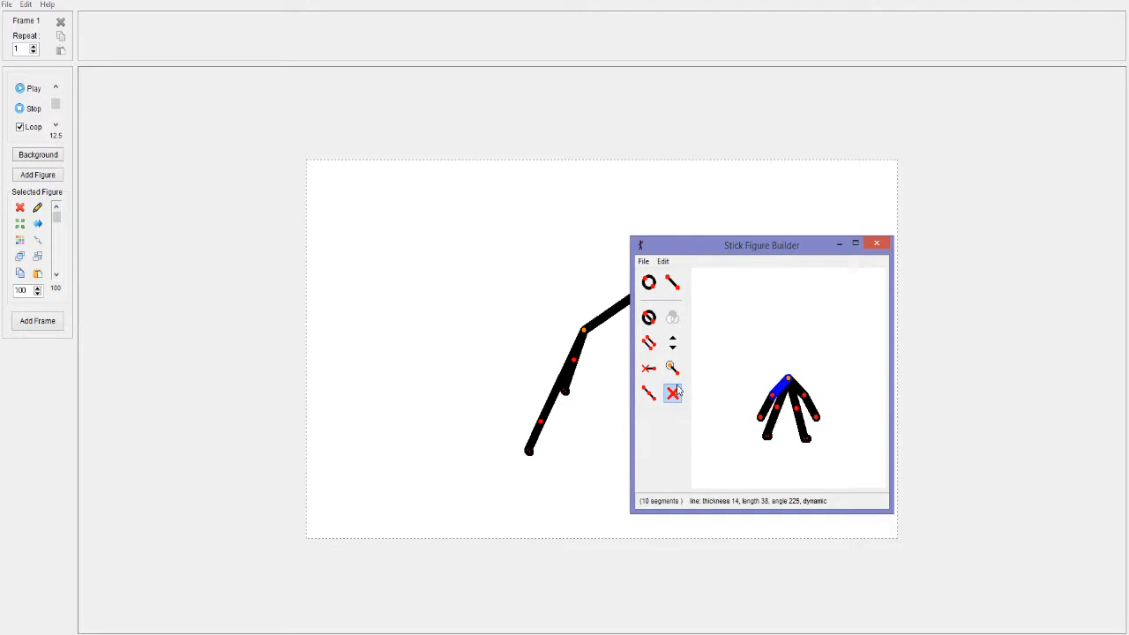
click(673, 392)
click(673, 392)
click(673, 392)
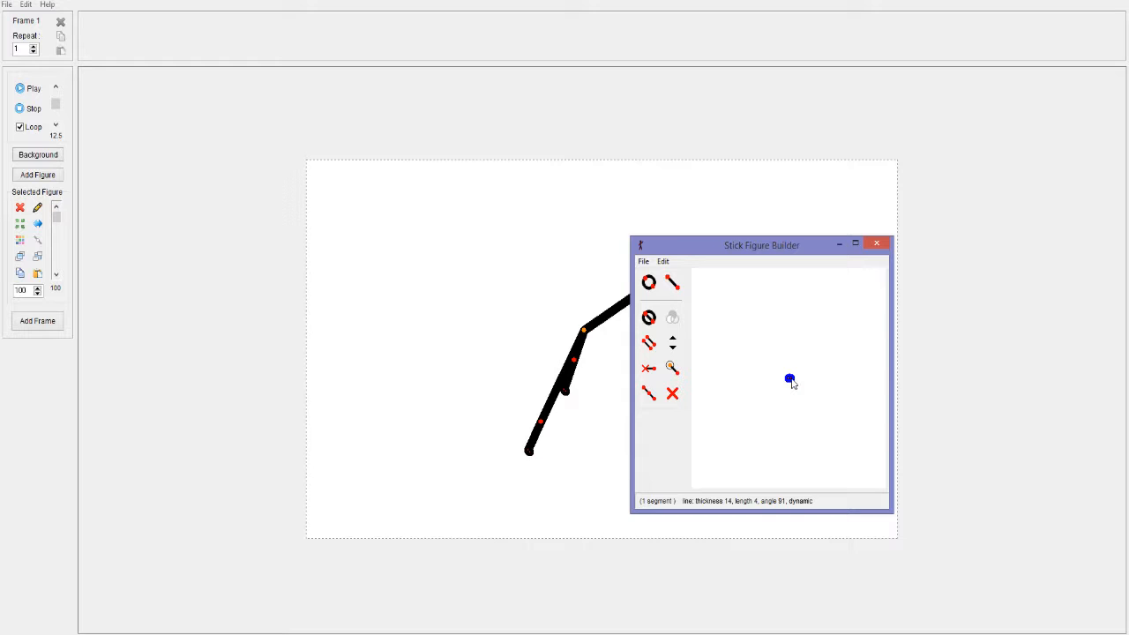
drag(791, 380, 867, 381)
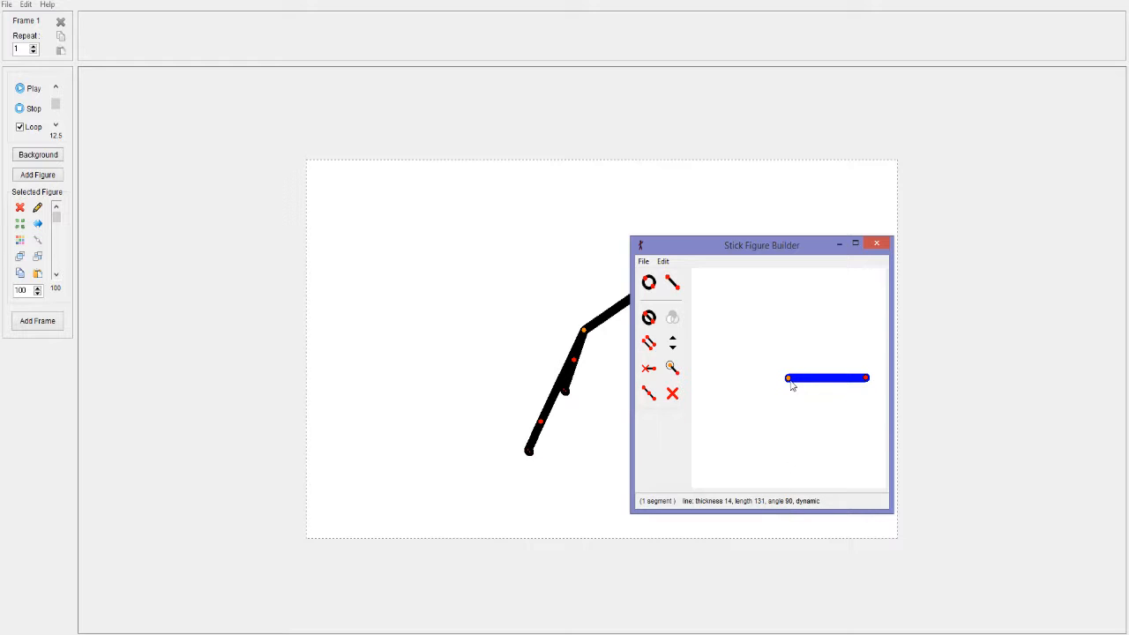
drag(792, 382, 713, 326)
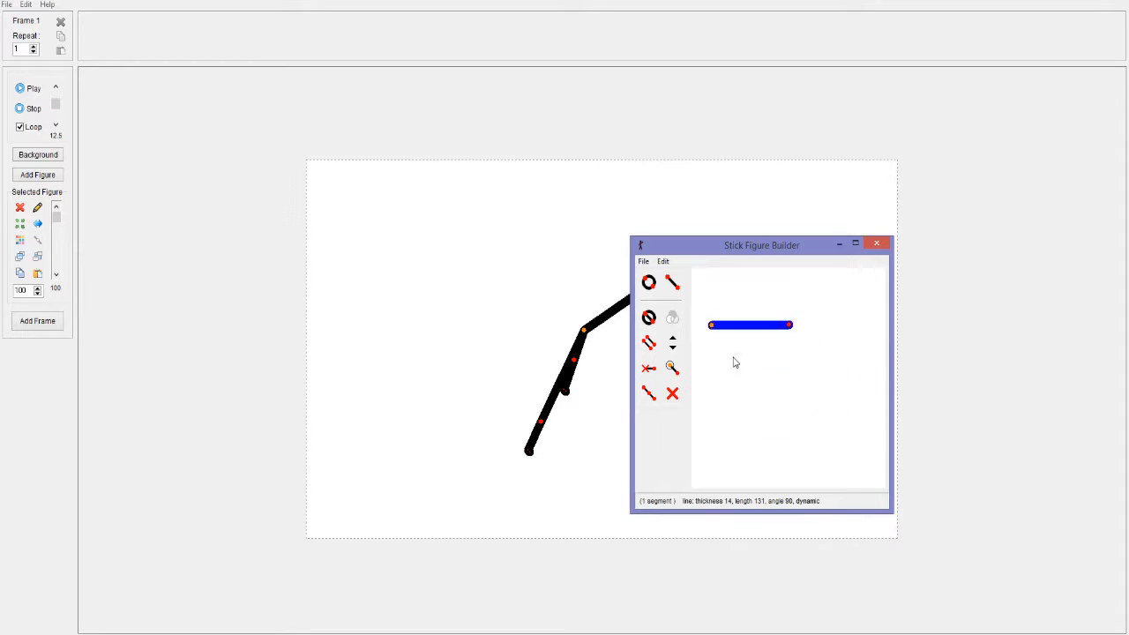
- Add the single-line figure to the animation under the name Floor
click(644, 261)
click(686, 328)
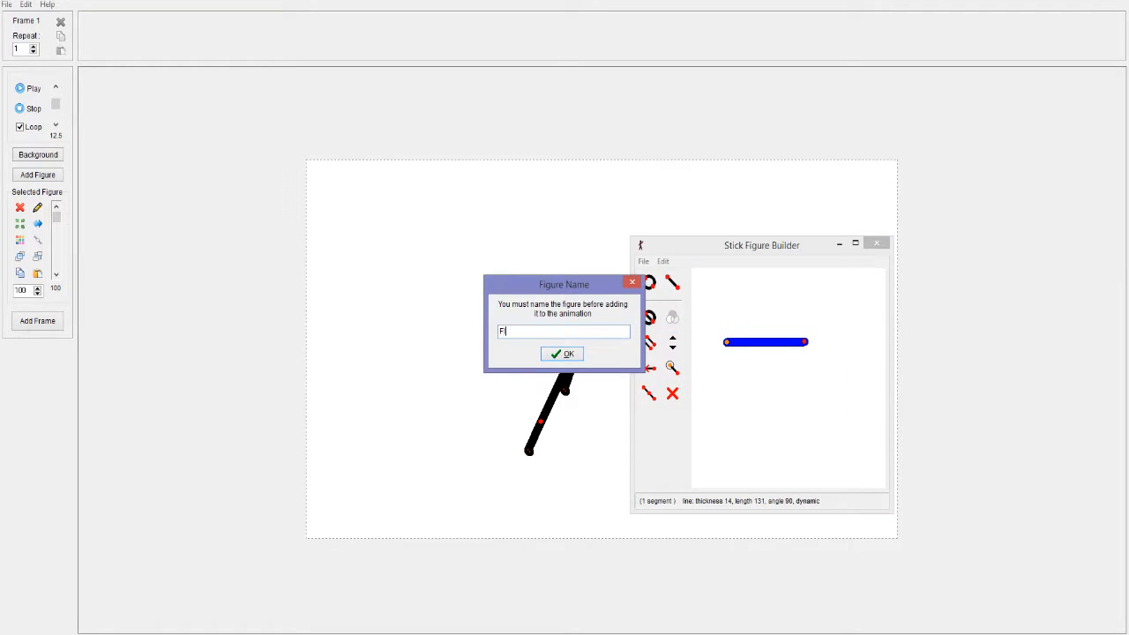
text(Floor)
click(569, 354)
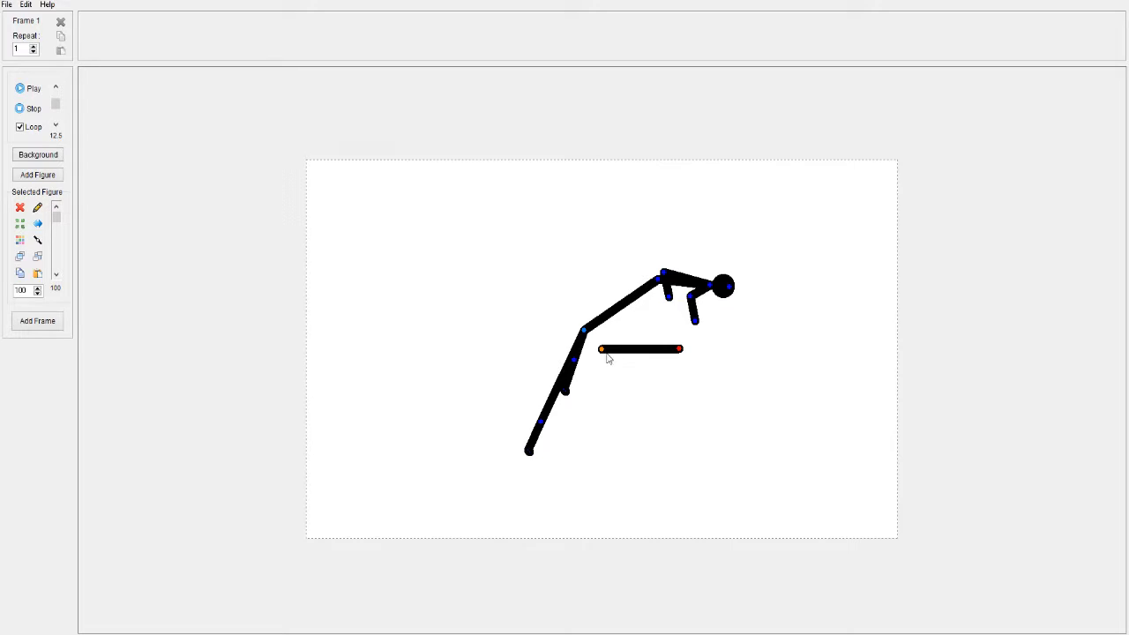
- Place the floor line along the canvas's bottom edge and stretch it across the full width, past the right edge
drag(596, 363, 302, 538)
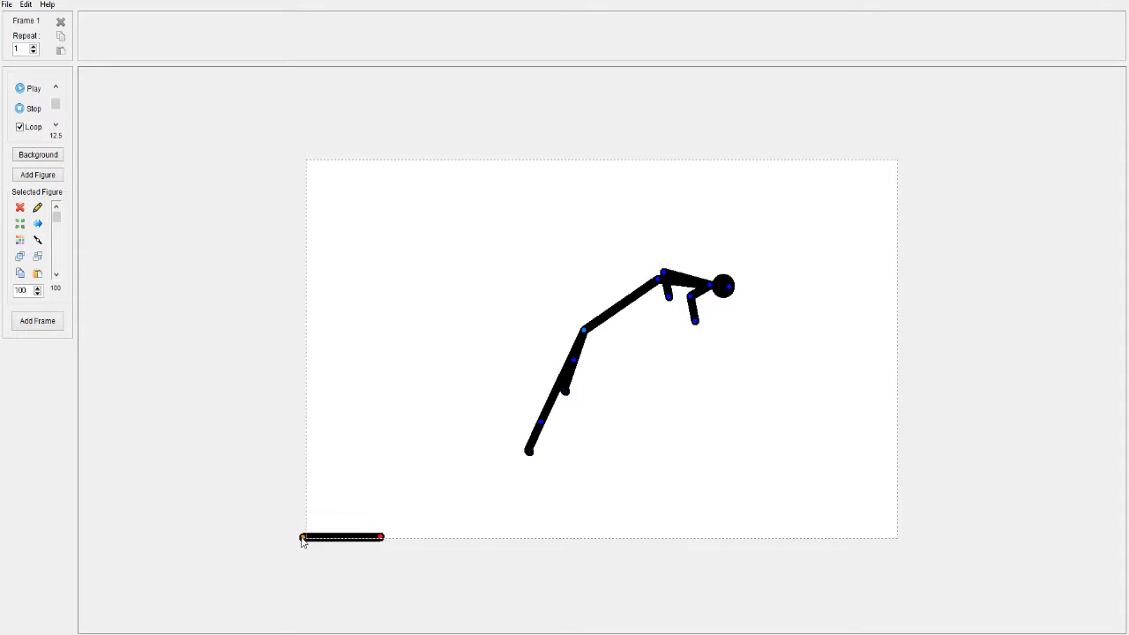
drag(383, 539, 936, 543)
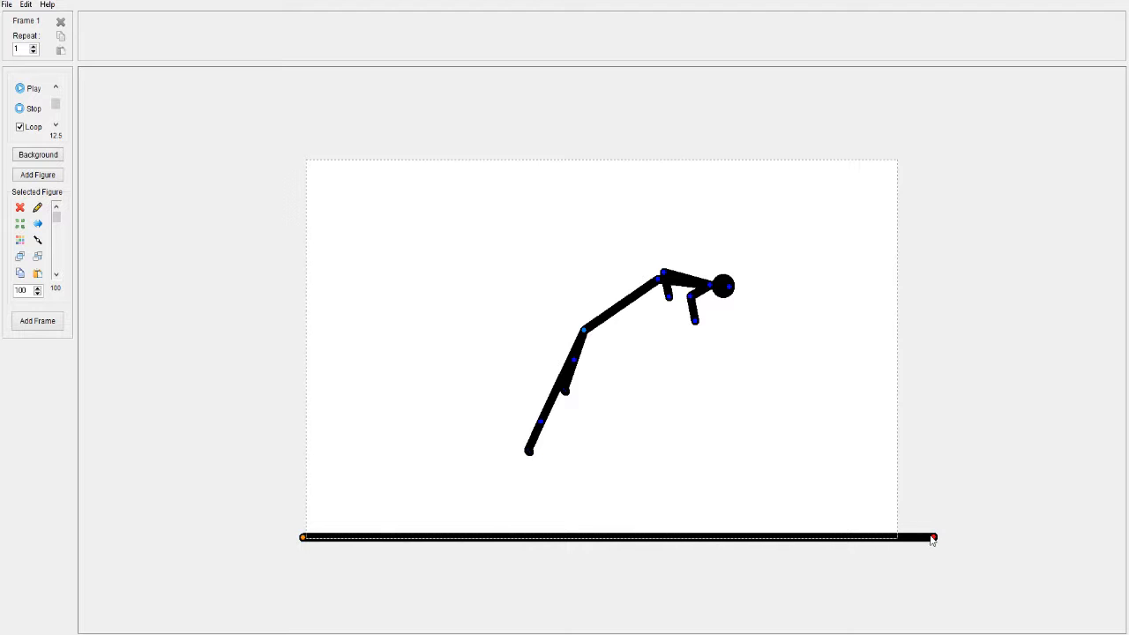
drag(935, 540, 935, 537)
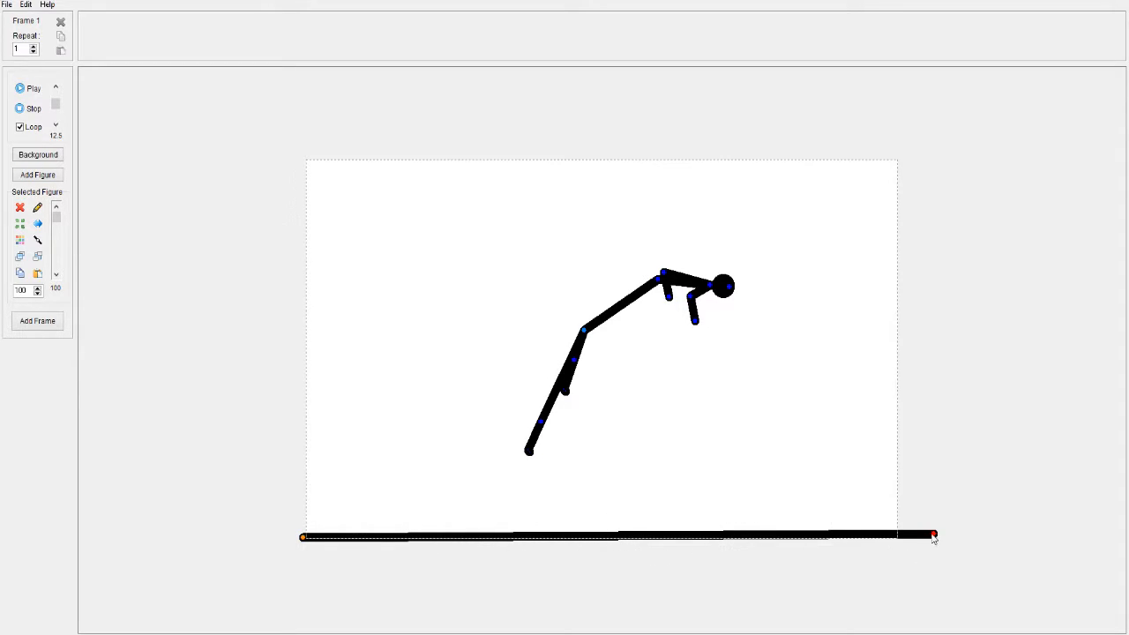
- Level the floor line and stand the stretched stickman near its left end with both feet on the floor
drag(936, 535, 934, 538)
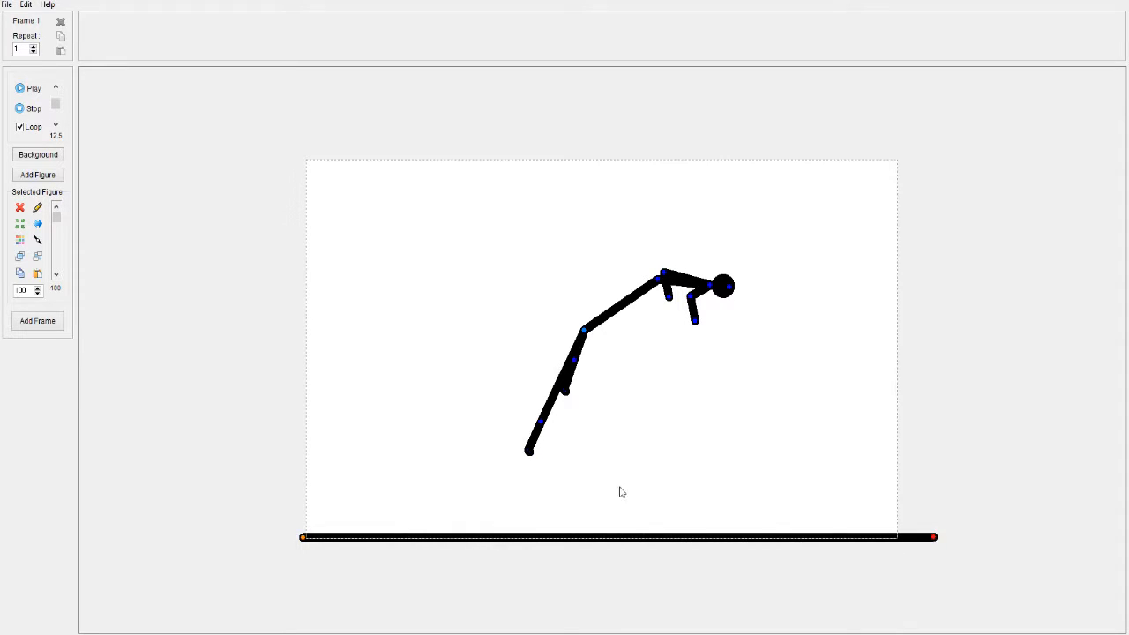
drag(583, 332, 382, 412)
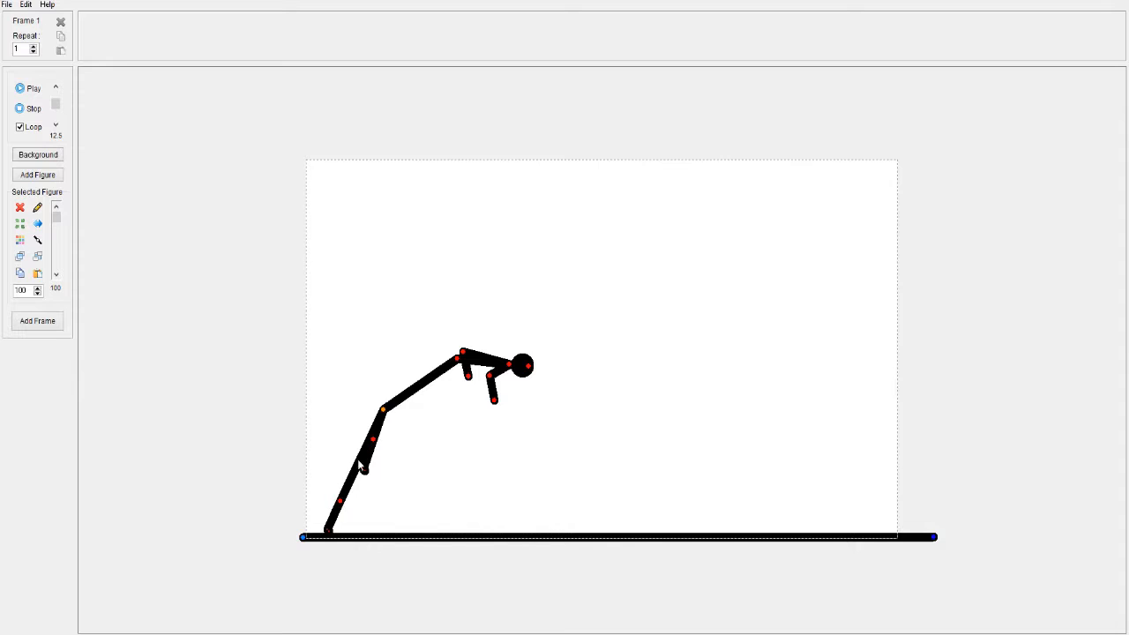
drag(375, 447, 357, 499)
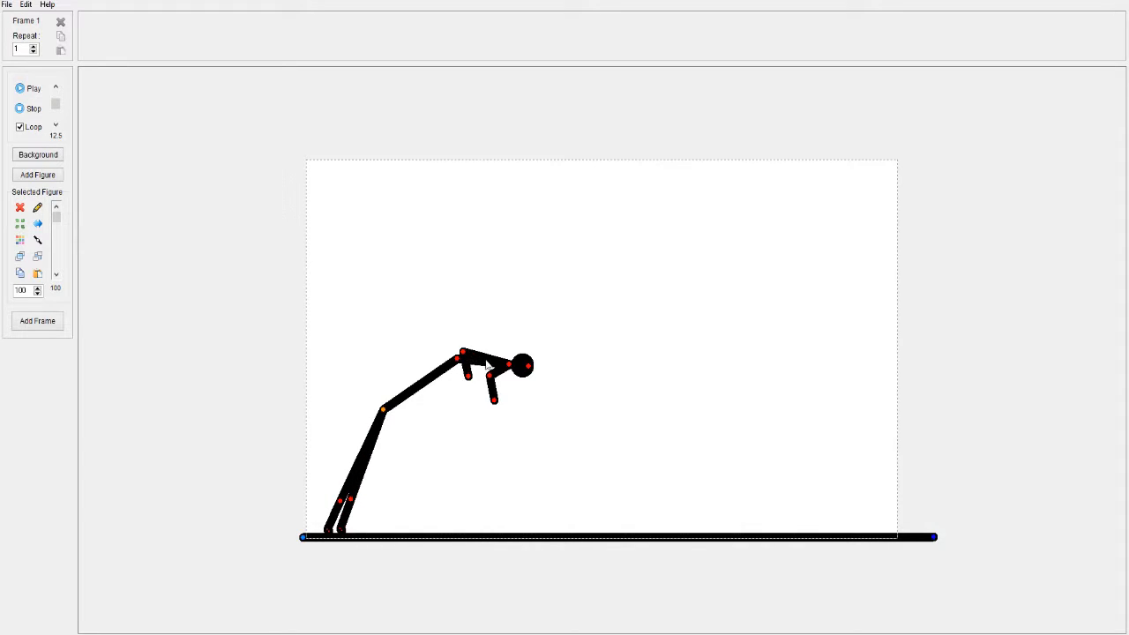
- Reach one arm forward with the head raised, and bend one leg forward with its lengthened foot along the floor
drag(491, 382, 526, 375)
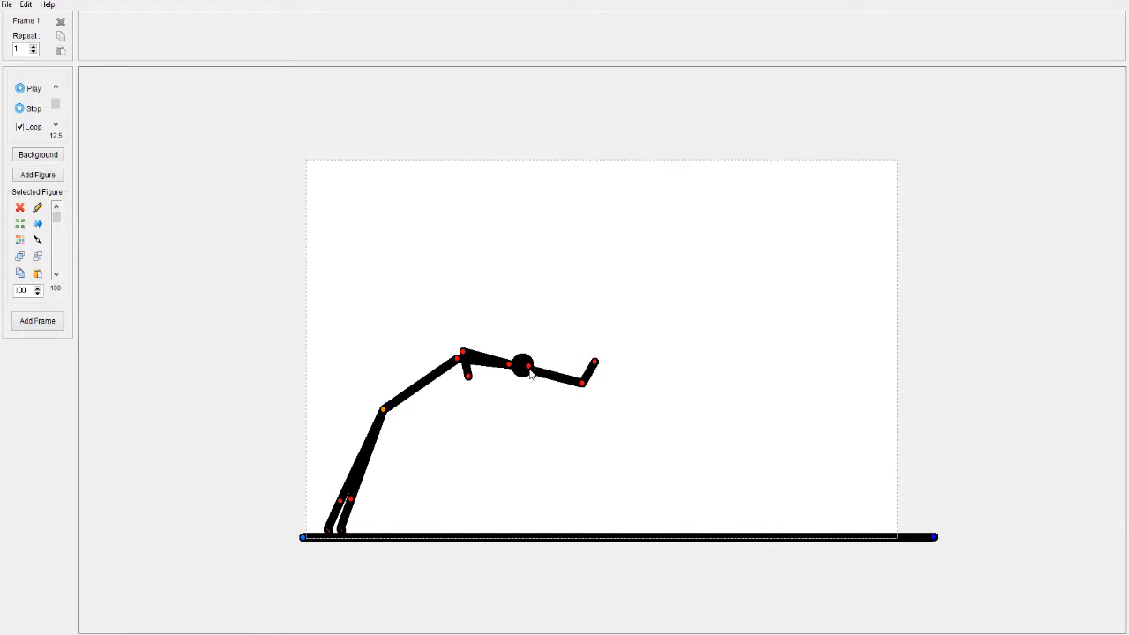
drag(527, 368, 537, 318)
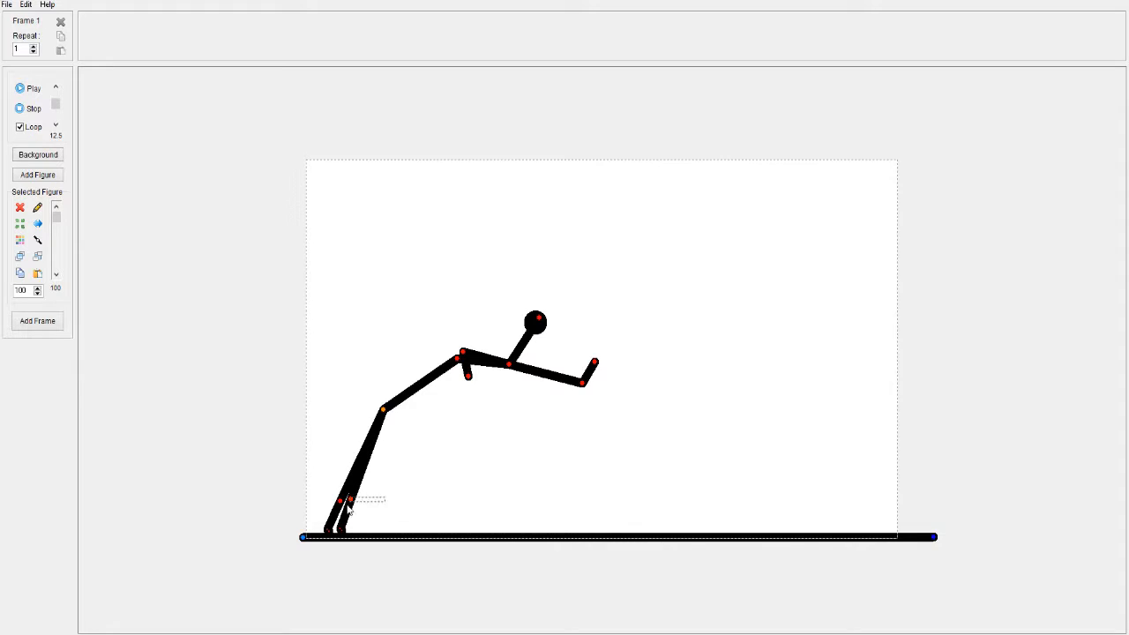
drag(350, 500, 420, 520)
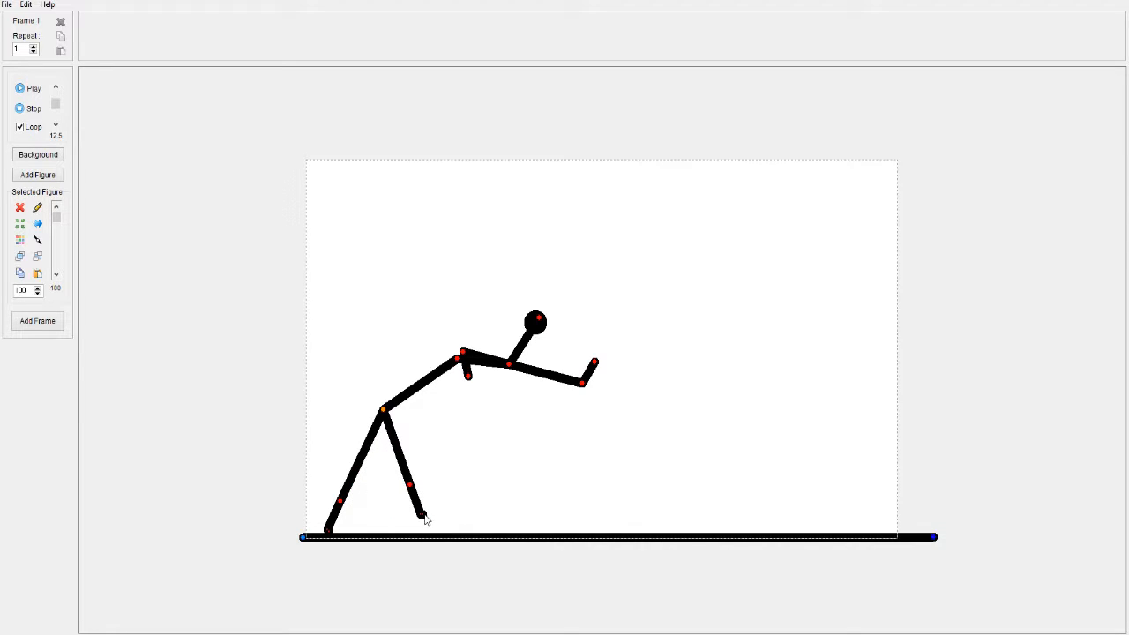
drag(421, 519, 457, 397)
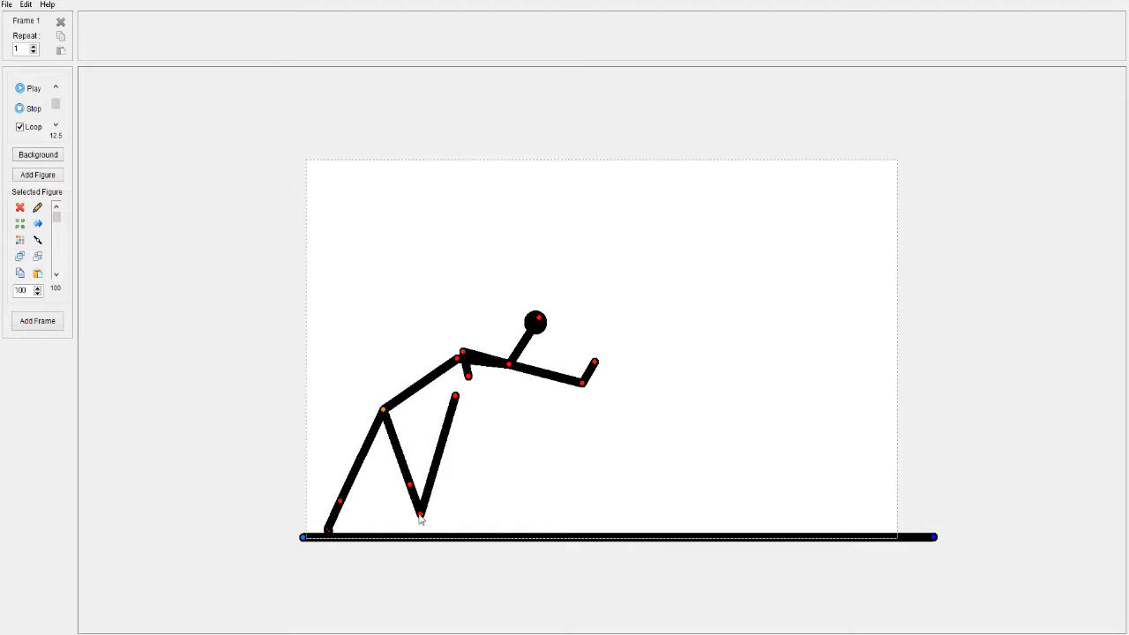
drag(419, 516, 349, 533)
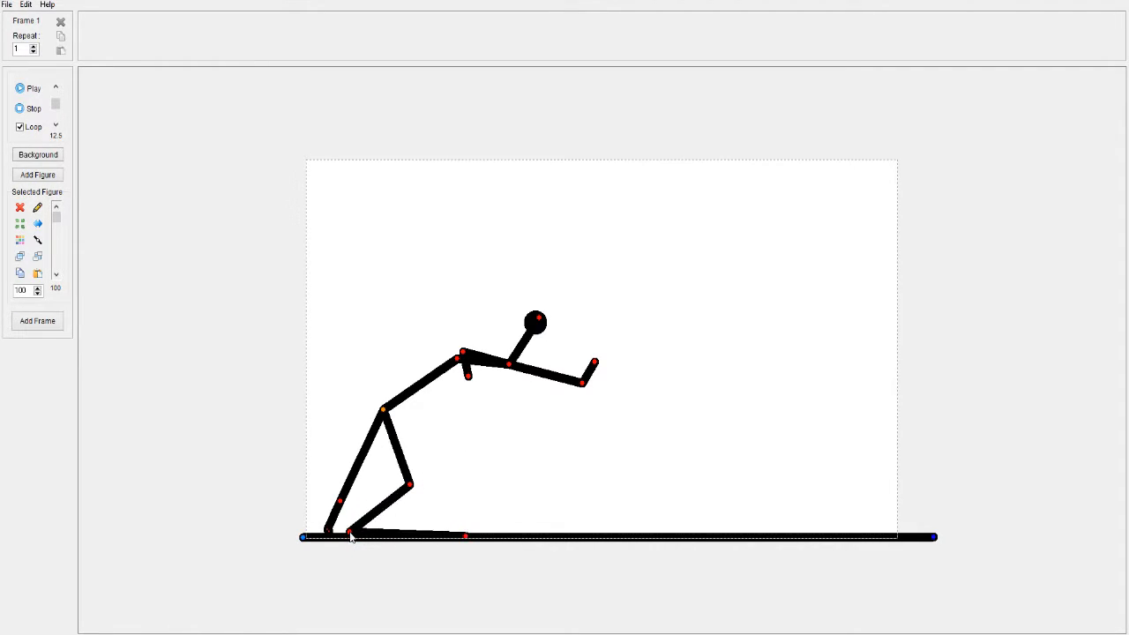
- Bend the stickman's torso upward, lengthening its neck and one forearm, and level the foot lying on the floor
drag(539, 324, 623, 292)
drag(509, 369, 472, 379)
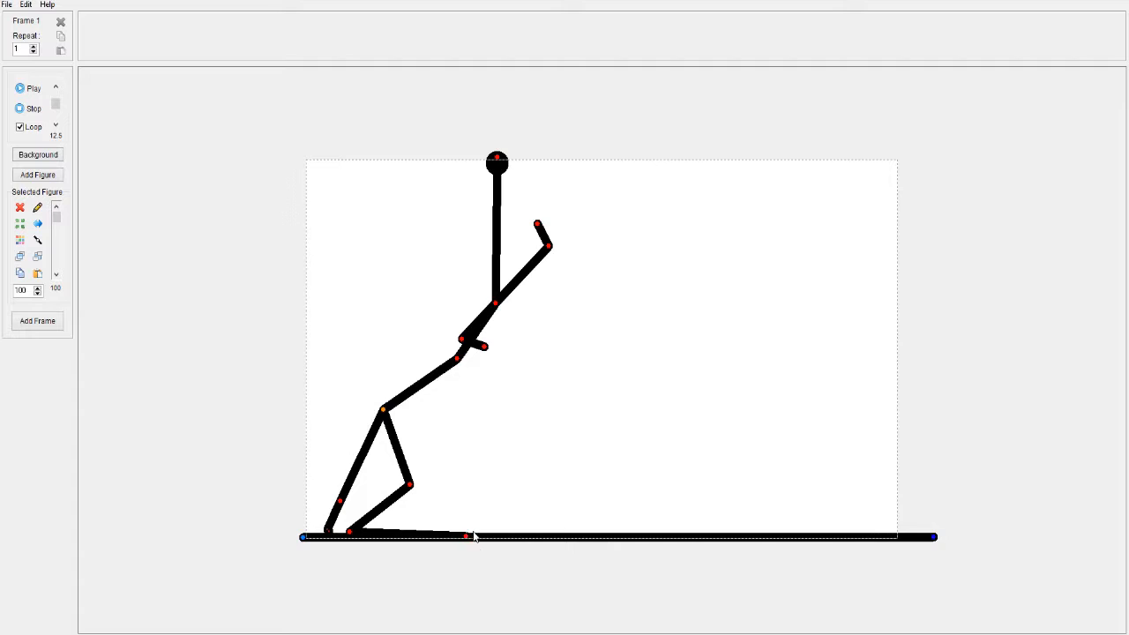
mouse_move(464, 537)
mouse_down()
mouse_move(468, 524)
mouse_move(450, 530)
mouse_up()
drag(457, 359, 539, 327)
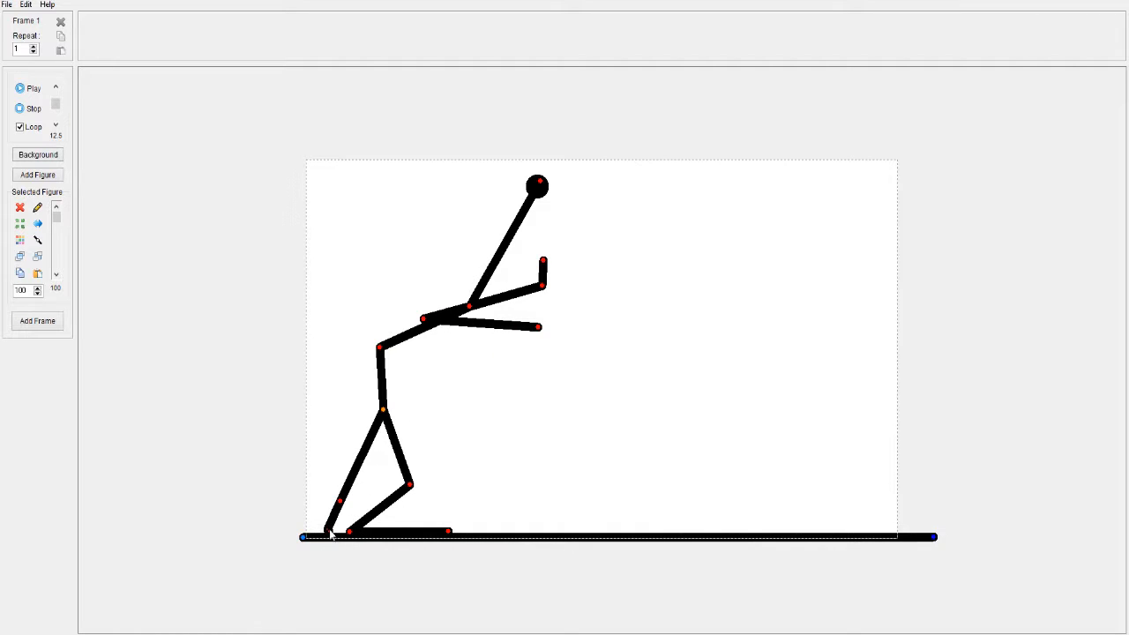
- Lay the back foot flat along the floor and stretch the front leg far forward with its foot segment pointing straight up
drag(330, 531, 451, 401)
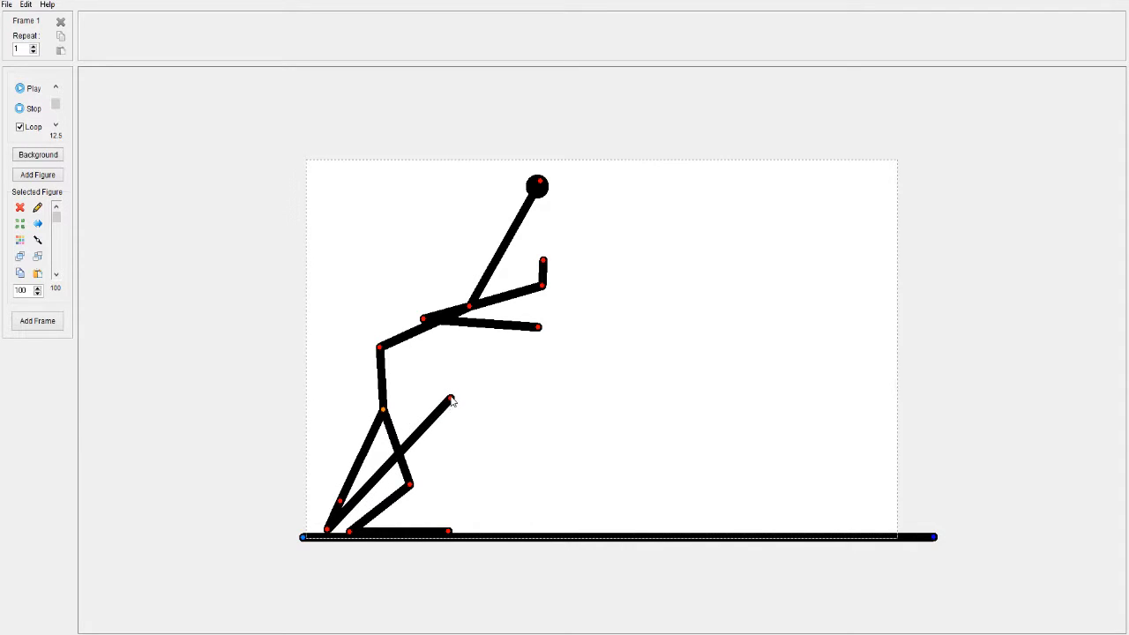
drag(451, 402, 327, 532)
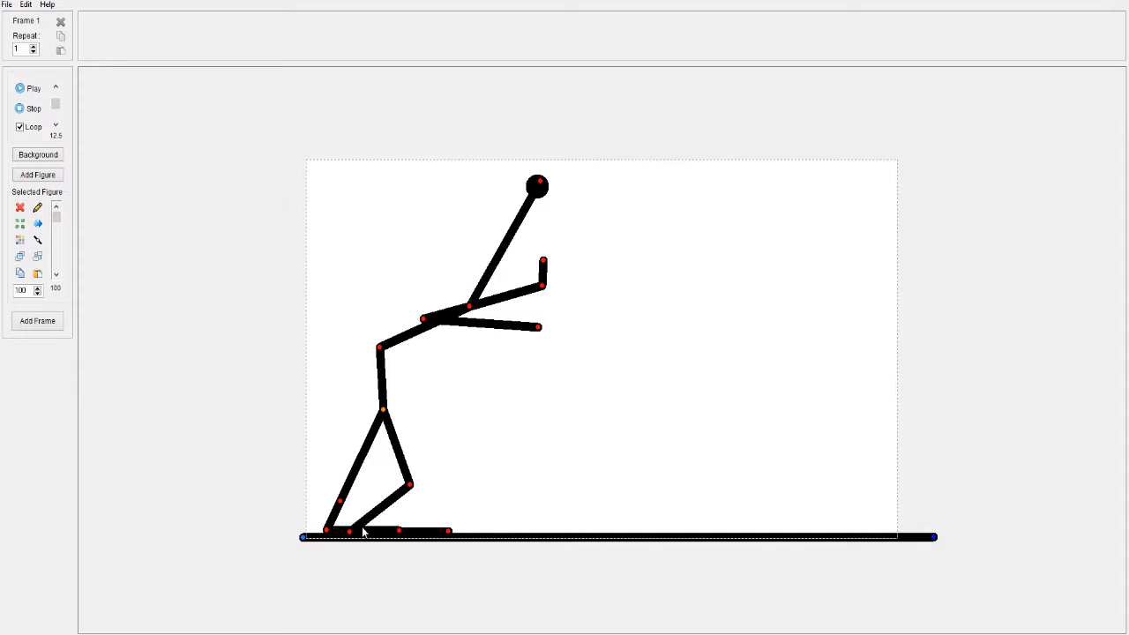
drag(408, 487, 418, 484)
drag(453, 460, 599, 454)
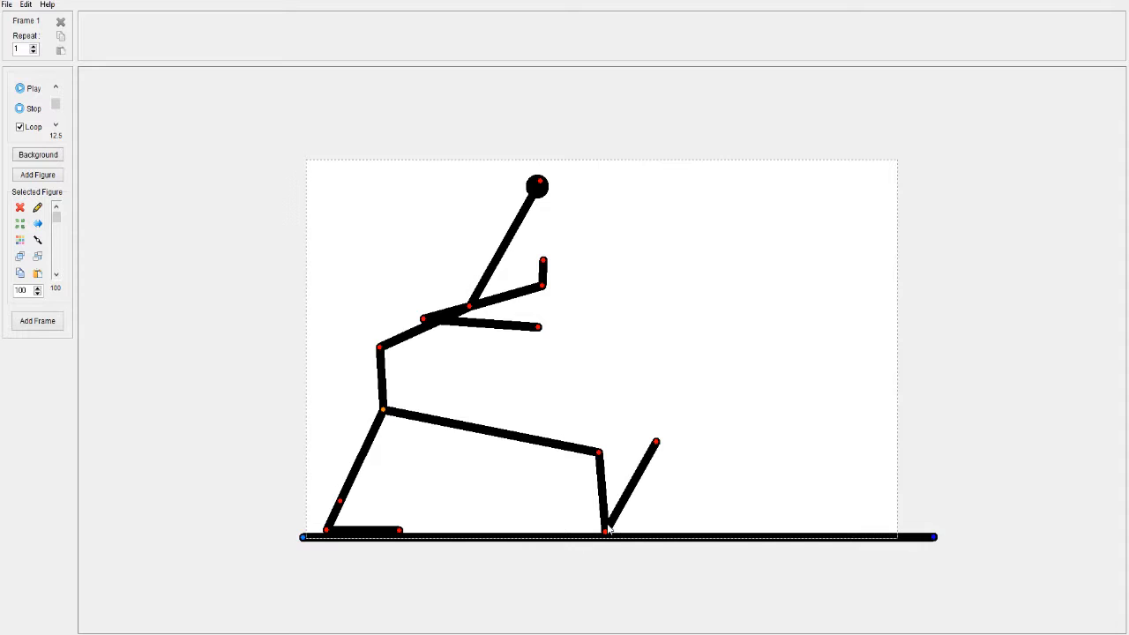
drag(657, 443, 605, 417)
- Delete the stretched stickman together with its StickmanV2 figure type, and add a Default figure in its place
click(20, 207)
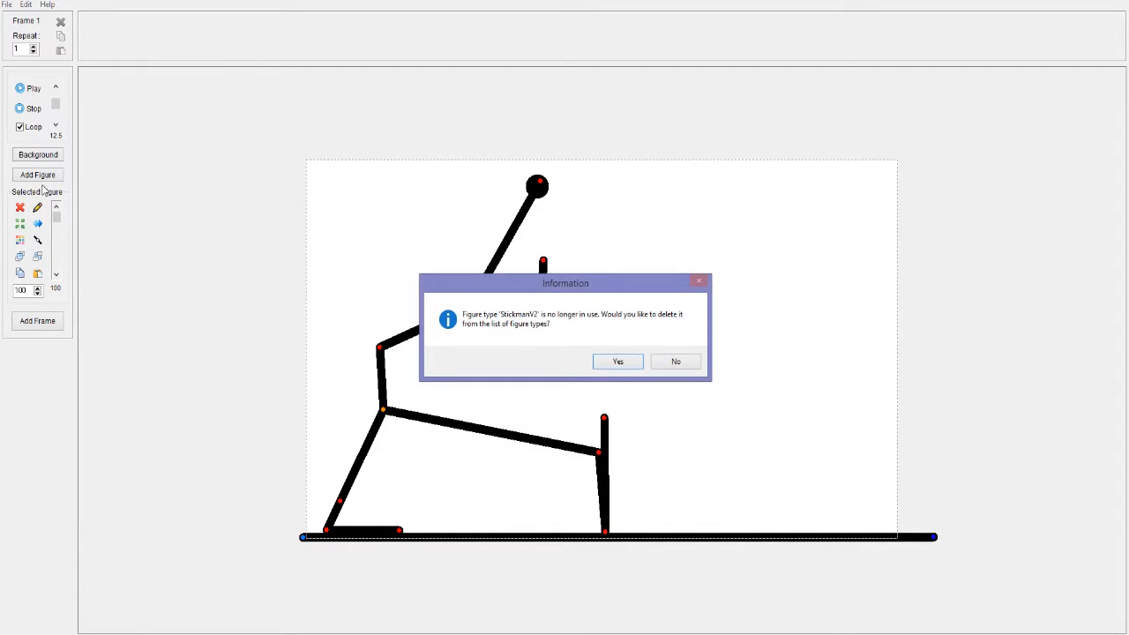
click(615, 362)
click(38, 175)
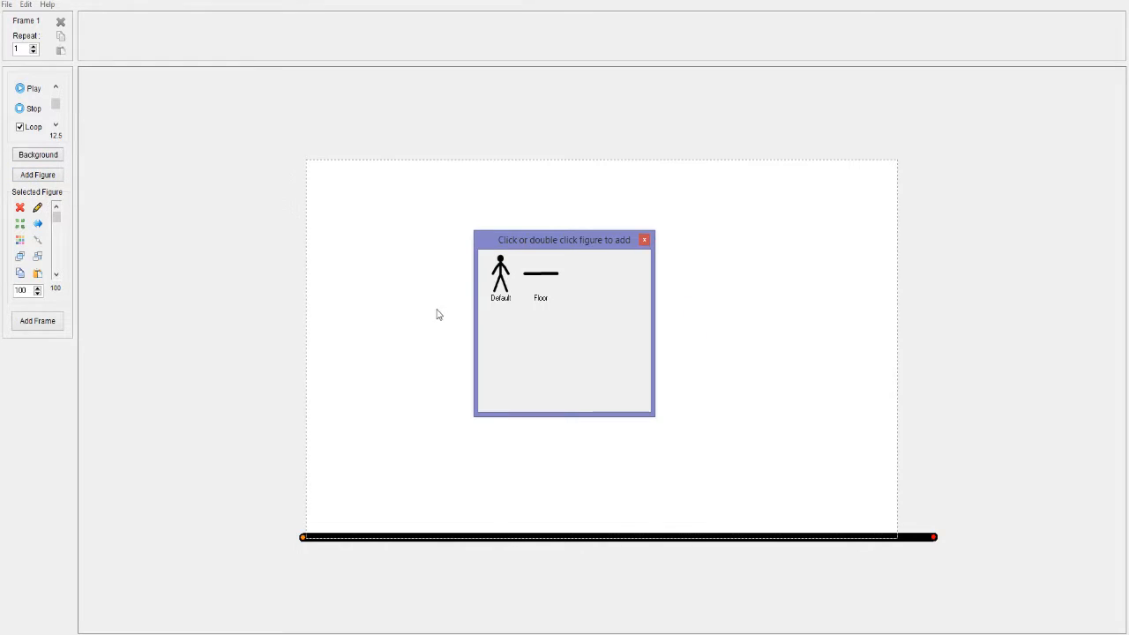
click(517, 281)
click(645, 240)
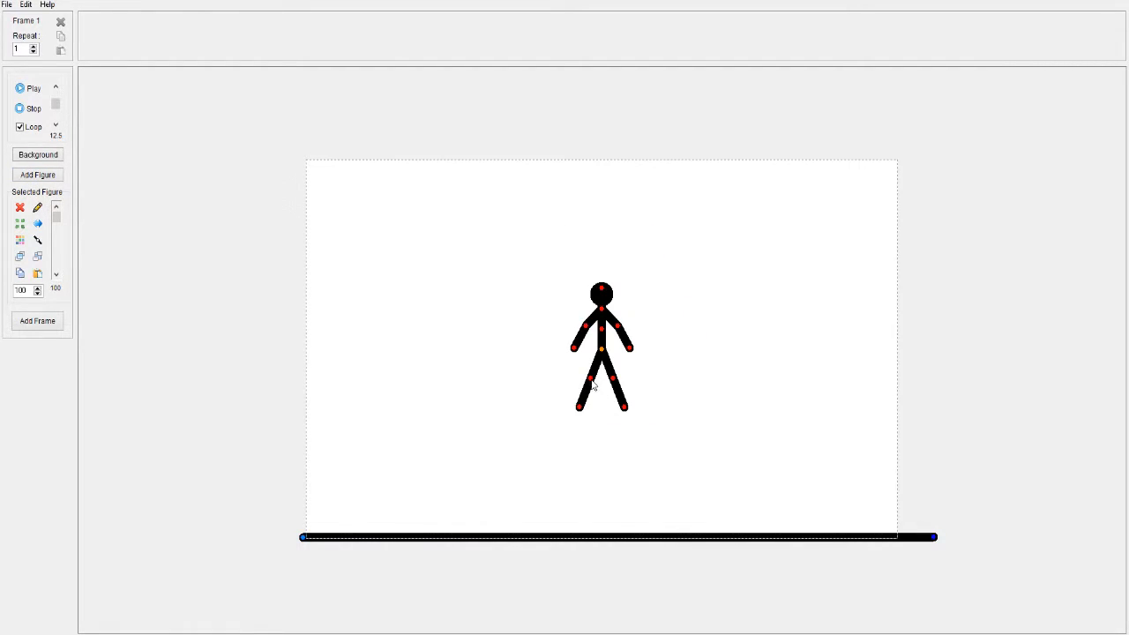
- Stretch the Default figure into a giant with both feet on the floor, its torso leaning left and its arms and neck lengthened
drag(592, 385, 411, 533)
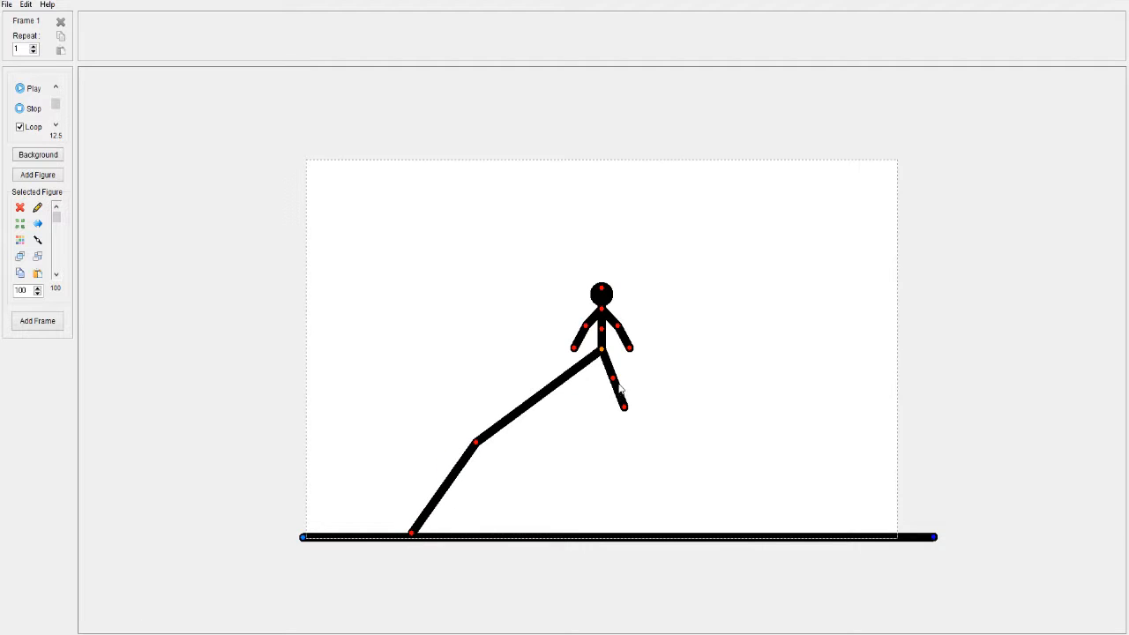
drag(612, 377, 708, 535)
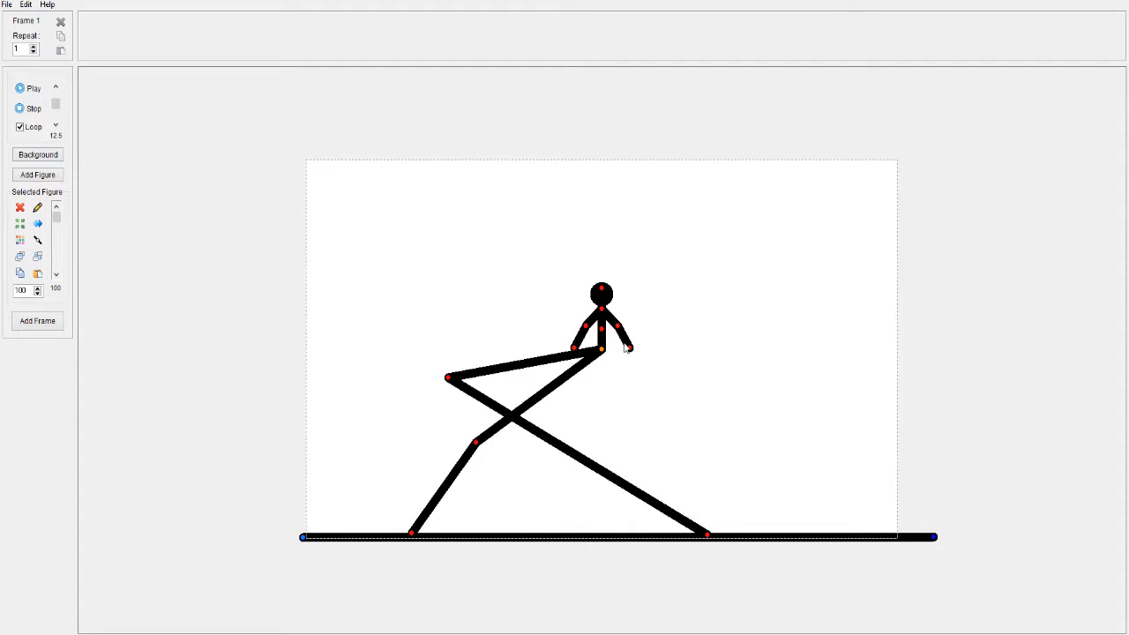
drag(606, 334, 391, 344)
drag(470, 244, 569, 232)
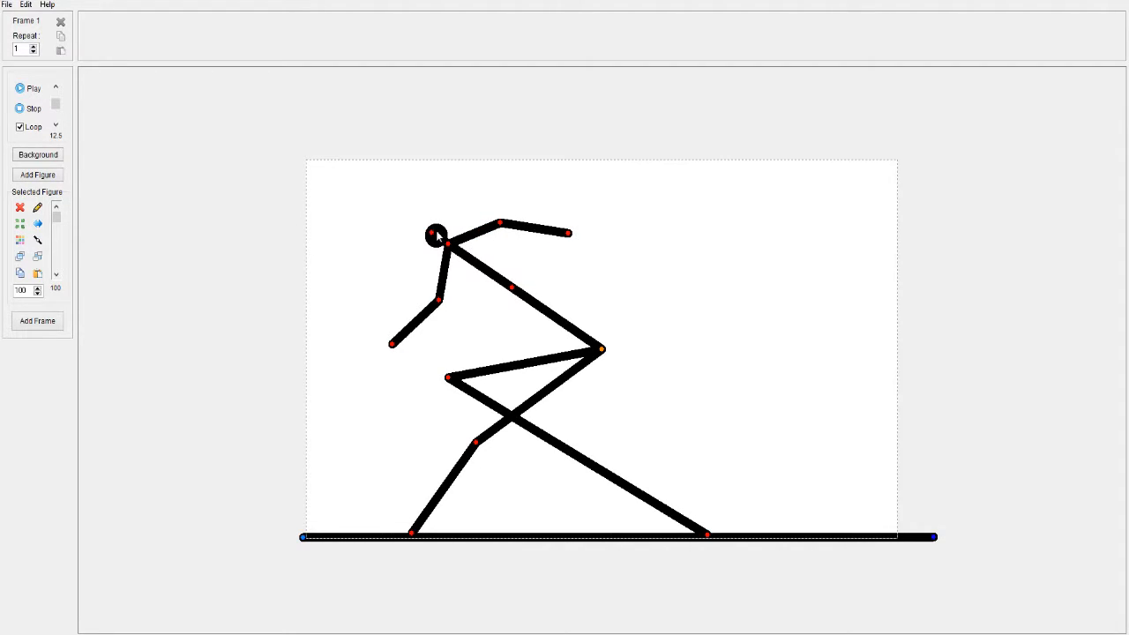
drag(435, 237, 408, 221)
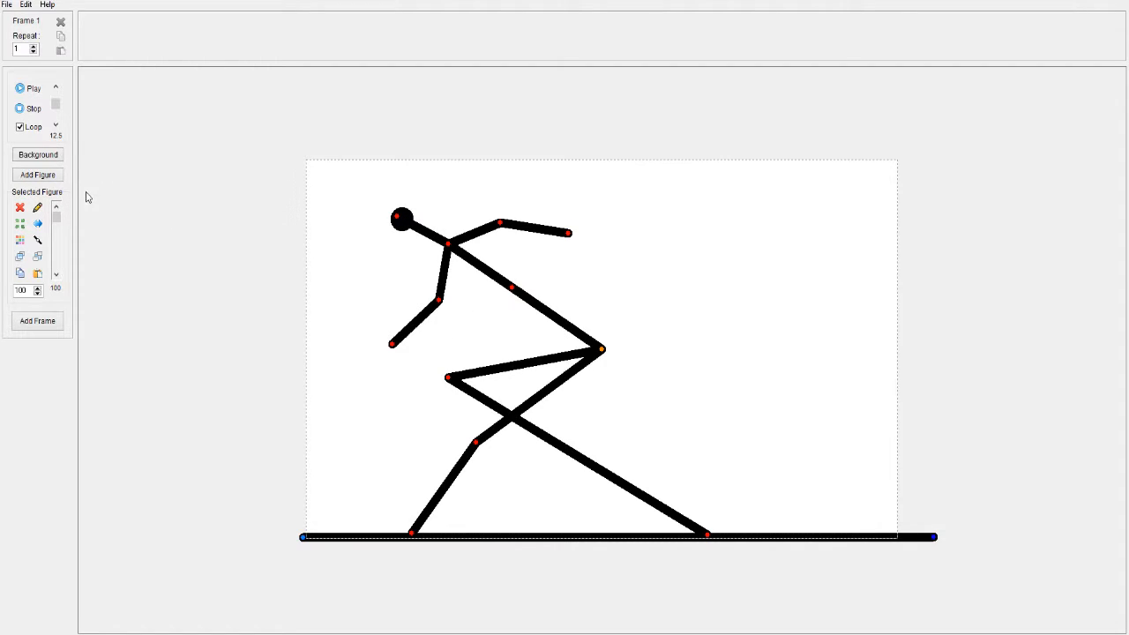
- Add a second Default figure and place it at the giant's lower hand
click(38, 179)
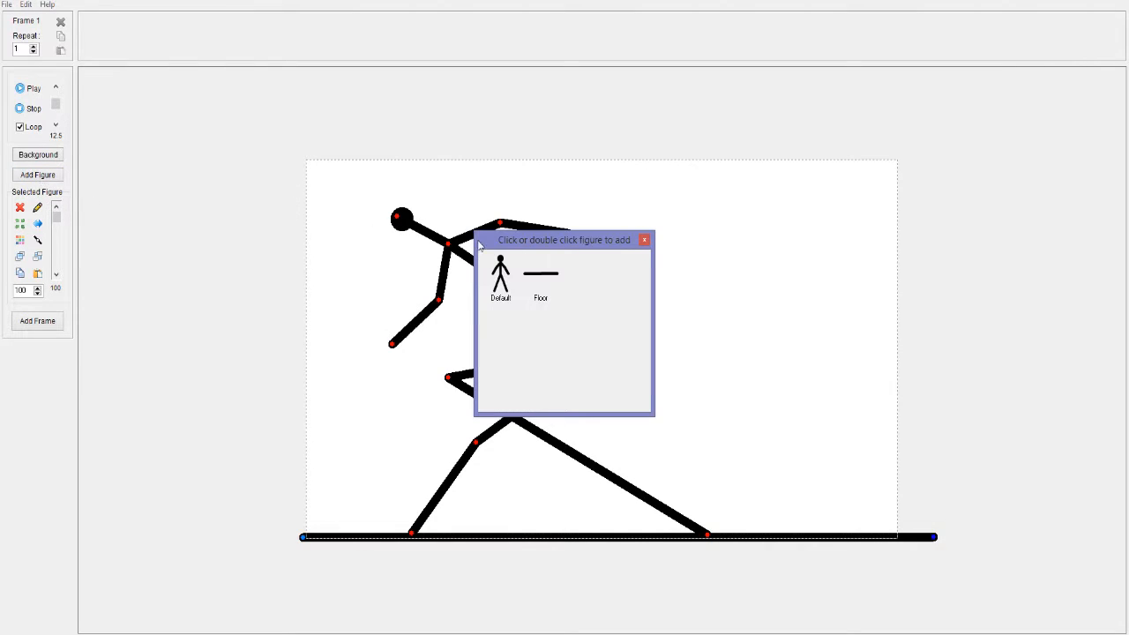
click(508, 277)
click(645, 241)
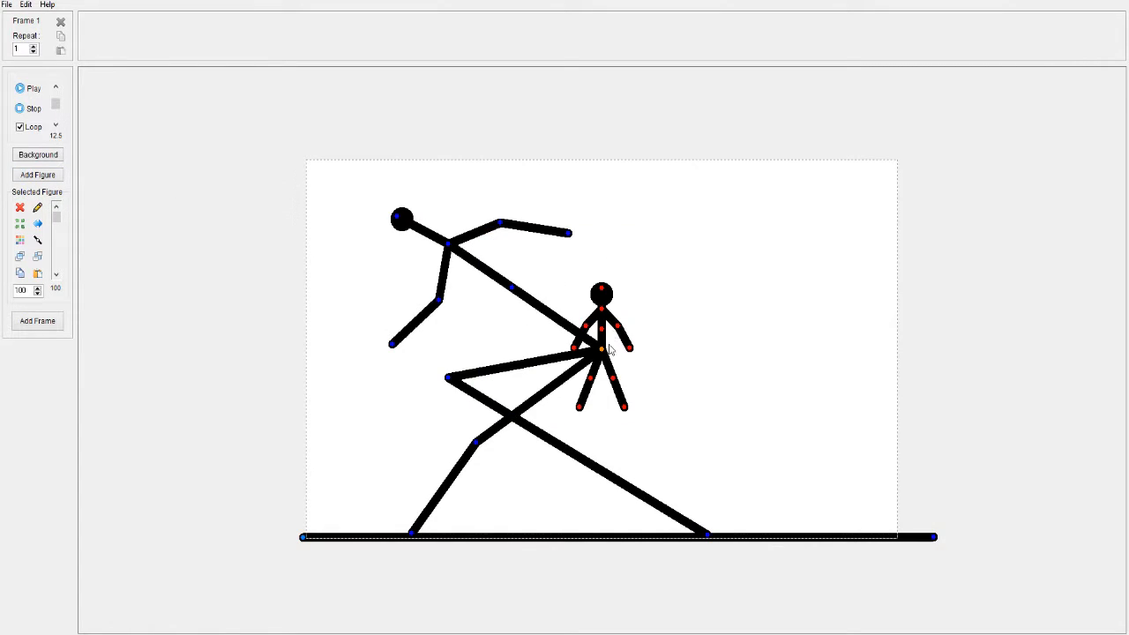
drag(604, 353, 389, 349)
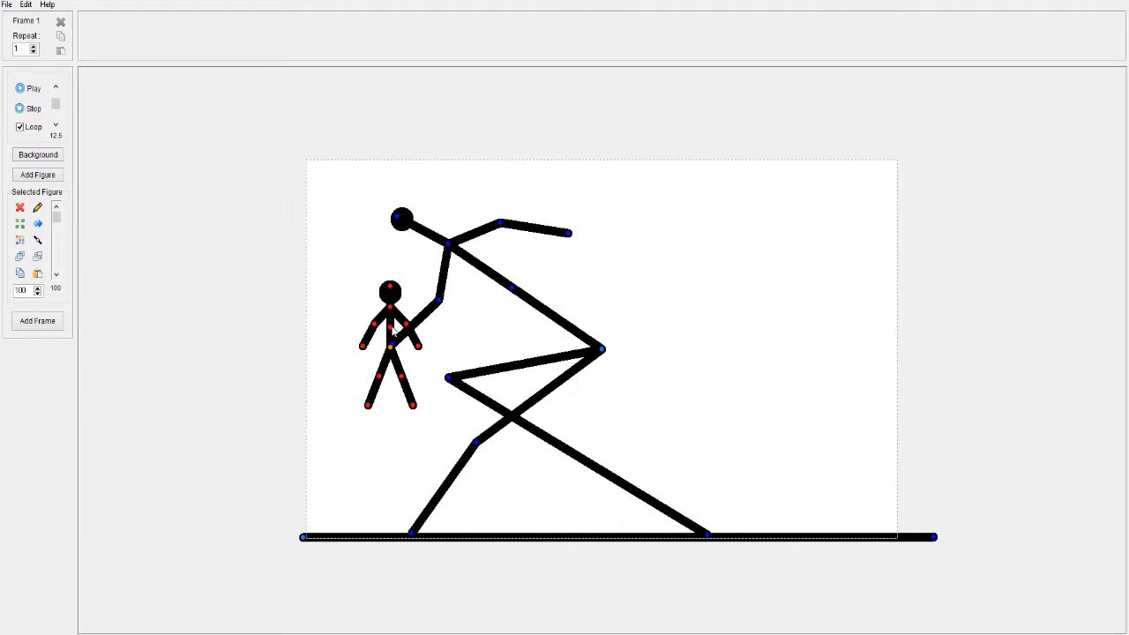
- Pose the small figure leaning back with legs trailing and one forearm raised, its torso against the giant's hand
drag(391, 289, 347, 311)
drag(409, 379, 390, 309)
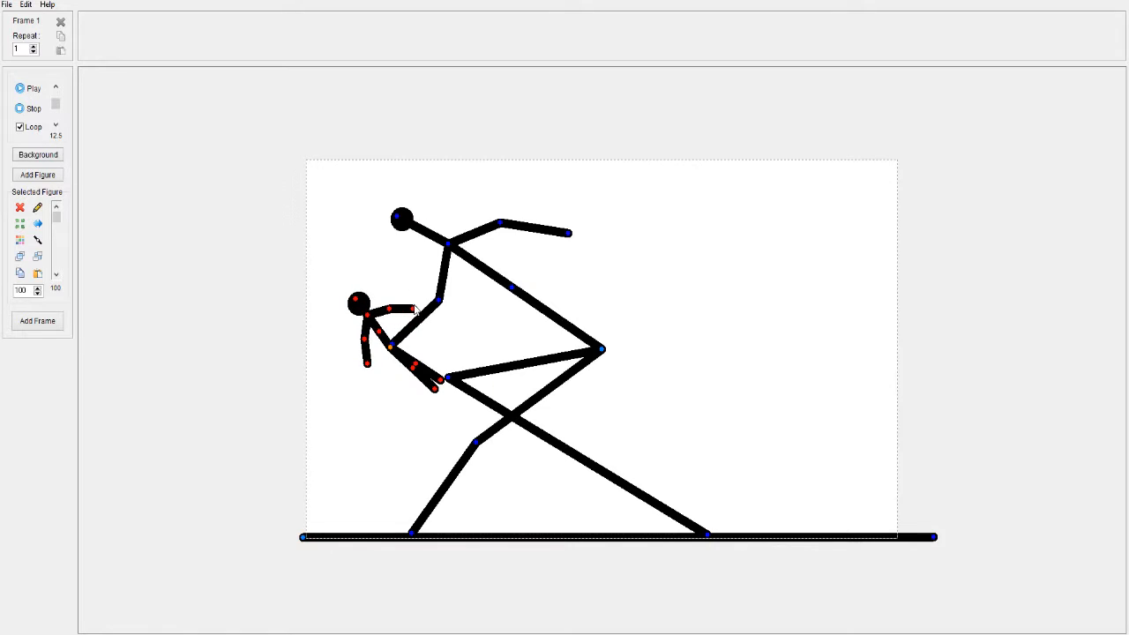
drag(414, 310, 403, 290)
drag(391, 350, 386, 352)
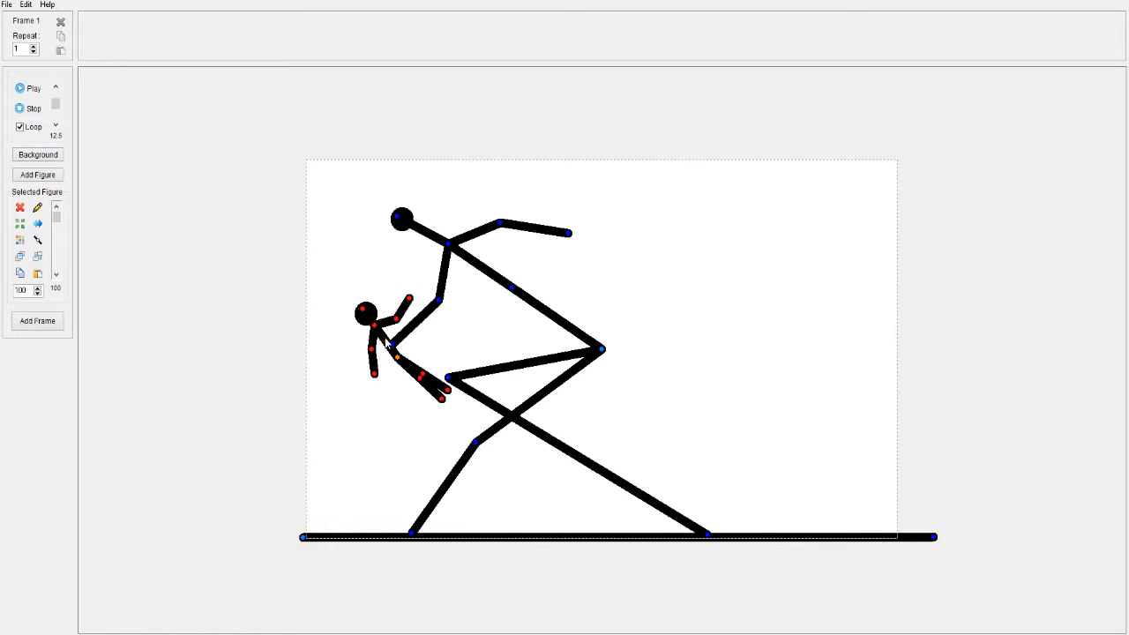
drag(387, 341, 387, 340)
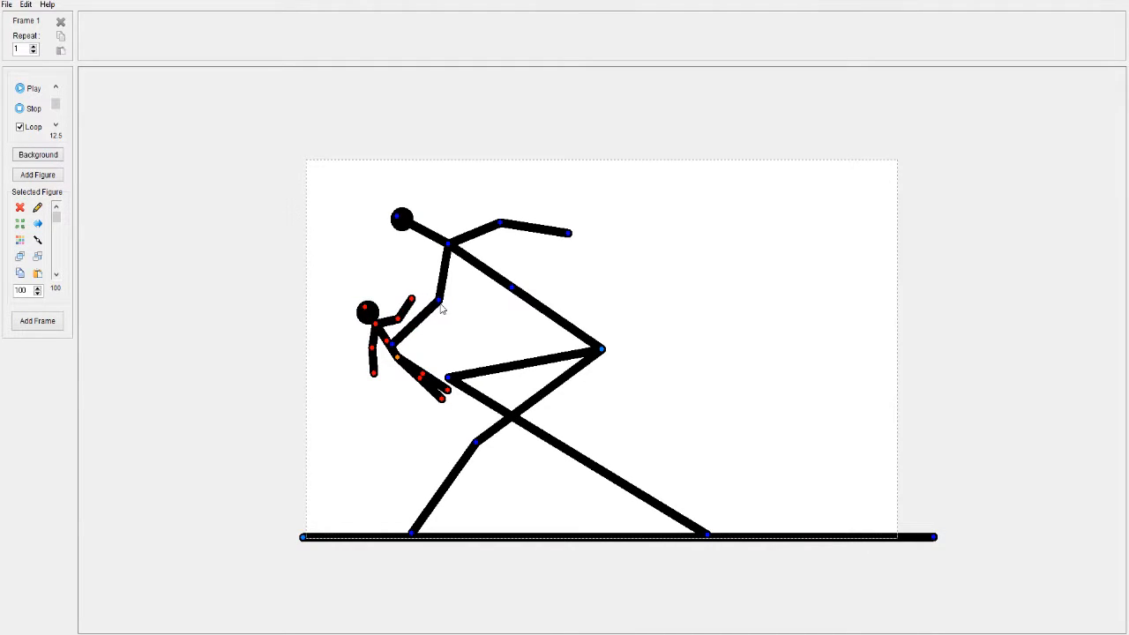
- Shift the small figure so the giant's hand meets its legs, and tilt its torso more upright
click(440, 305)
click(382, 334)
mouse_move(390, 346)
mouse_down()
mouse_move(392, 359)
mouse_move(372, 335)
mouse_up()
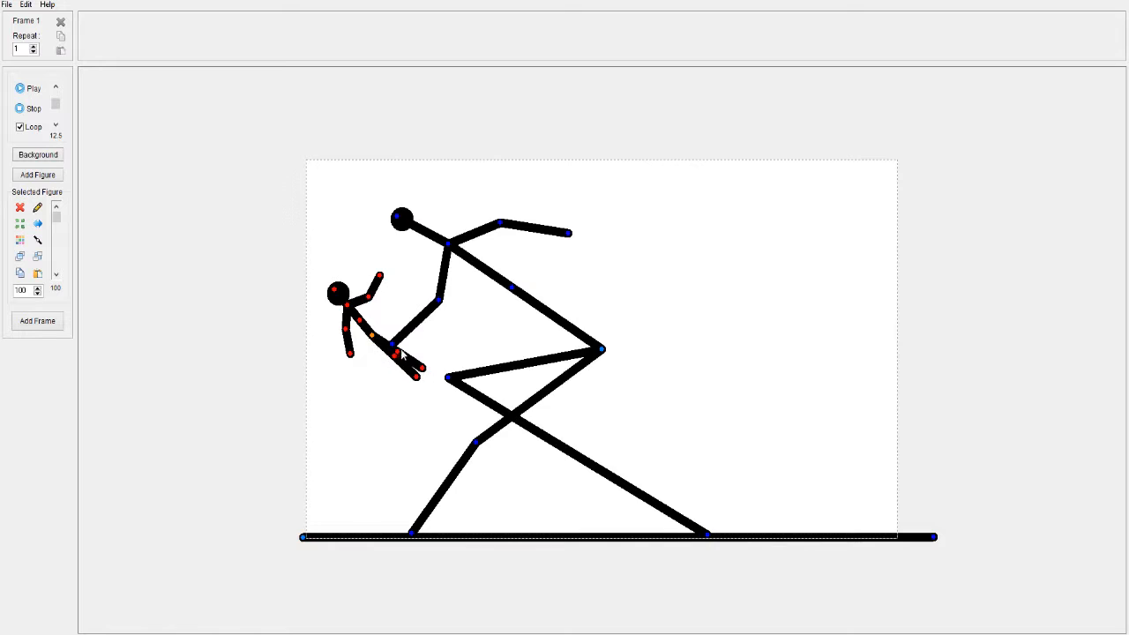
drag(356, 328, 345, 275)
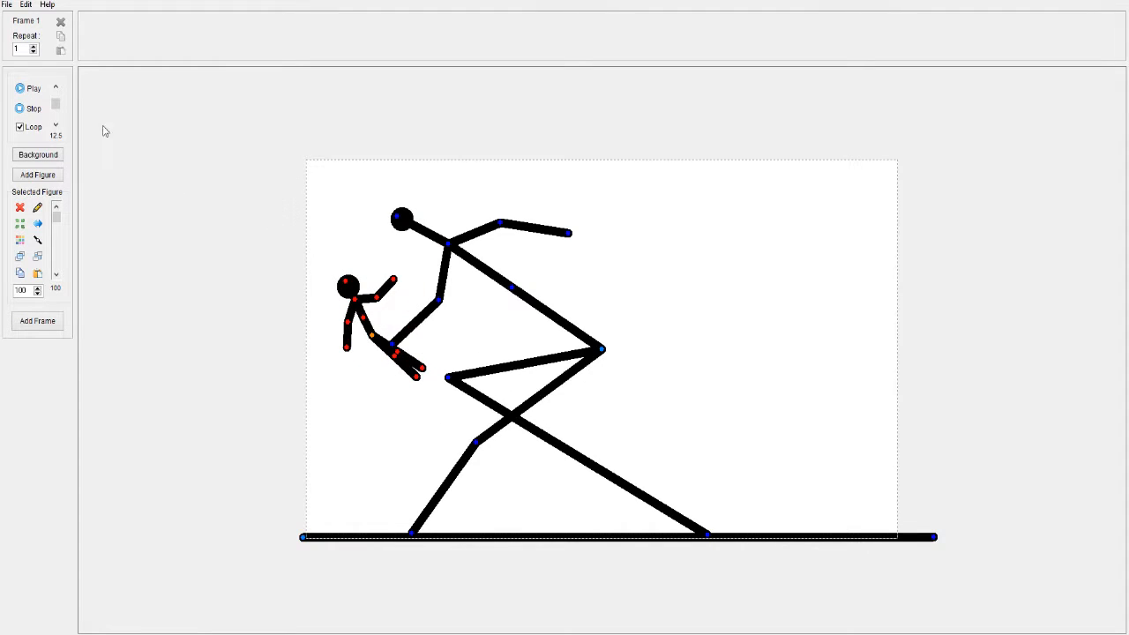
- Open the saved animation GreyFinished.piv from the animations folder
click(7, 5)
click(23, 31)
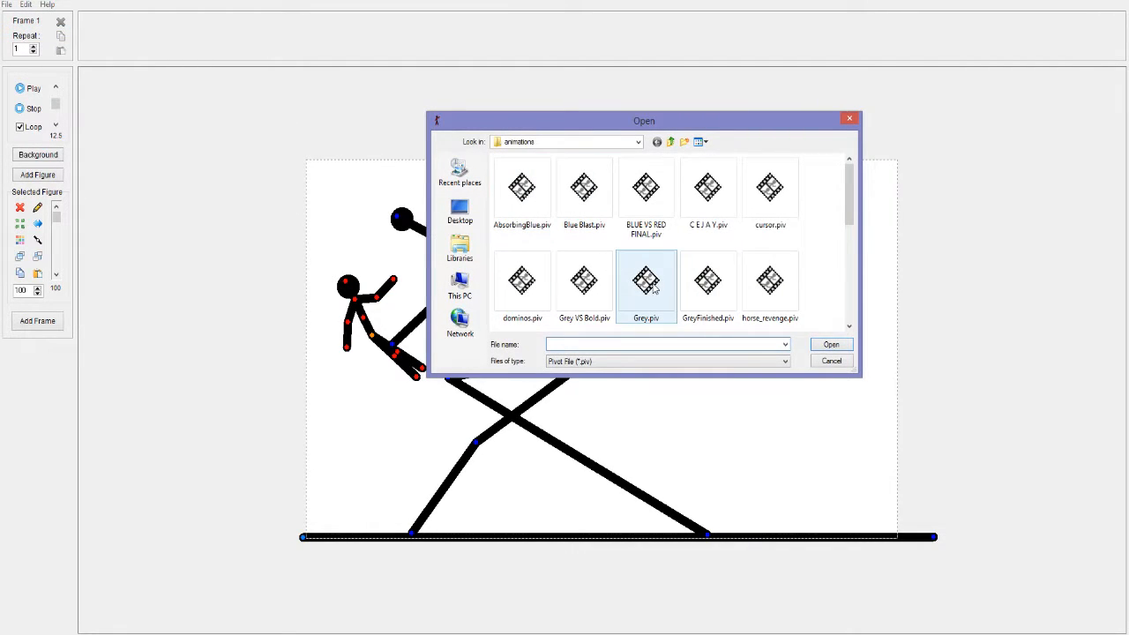
click(649, 282)
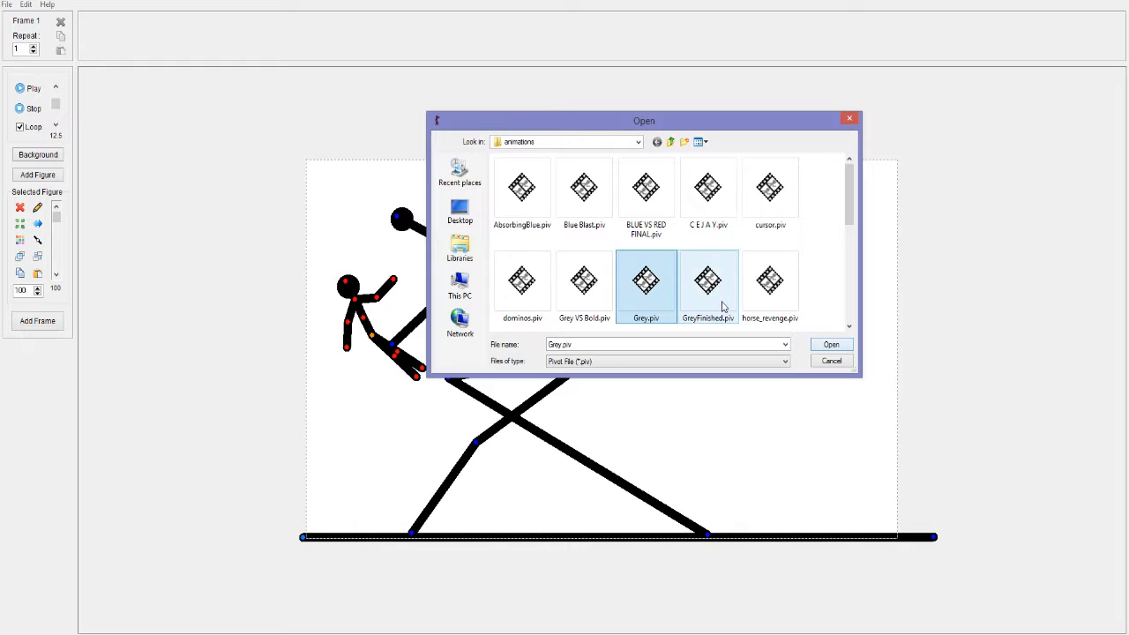
click(722, 306)
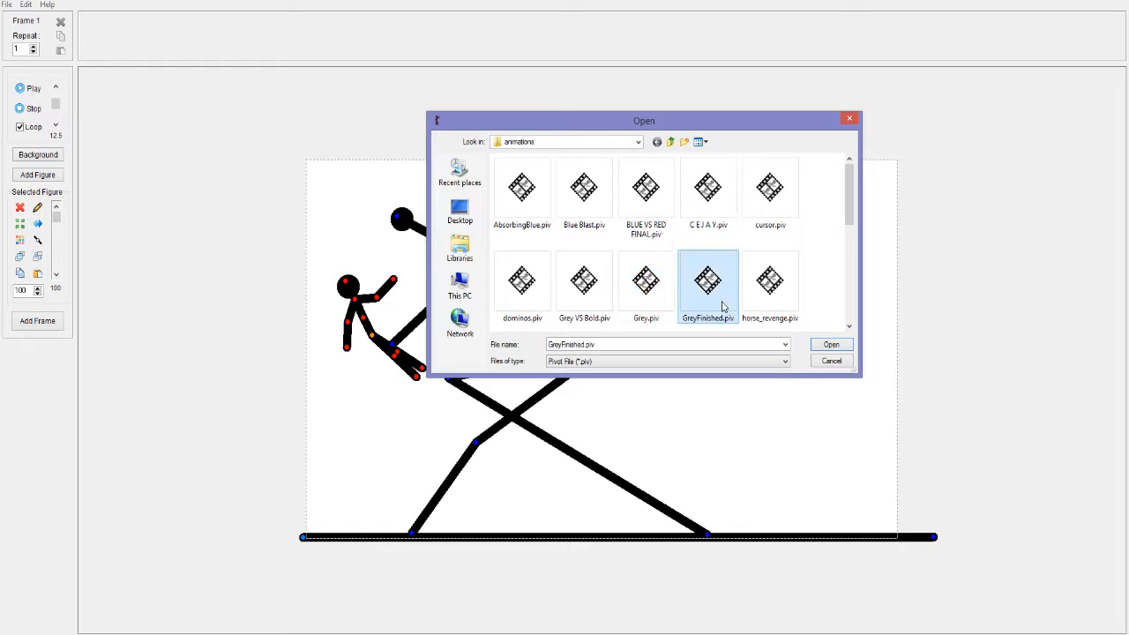
click(824, 345)
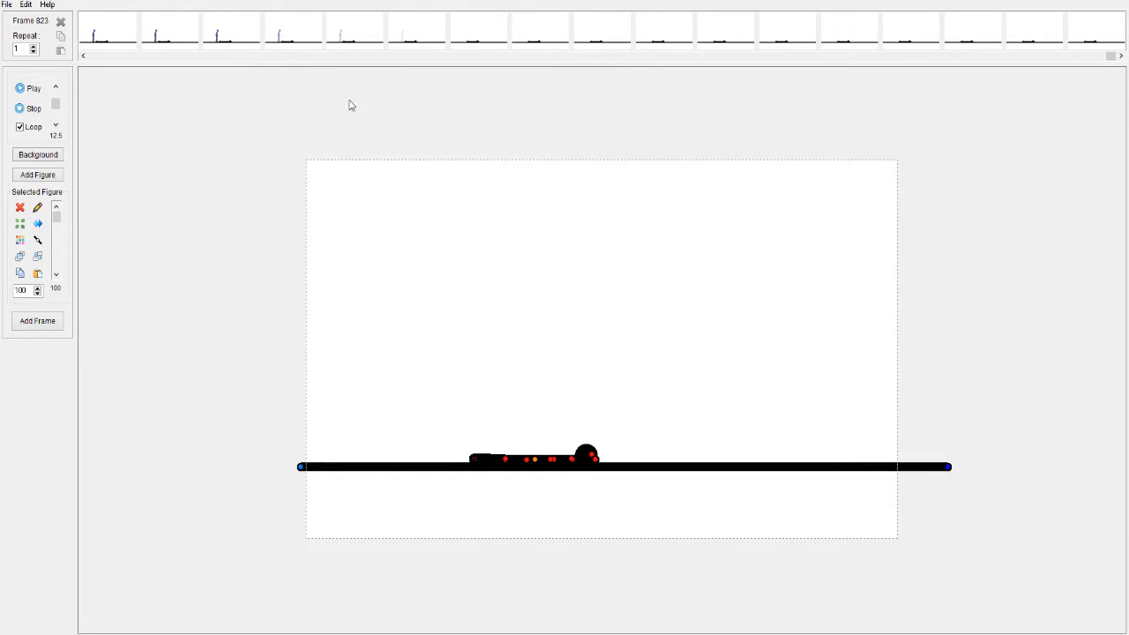
- Go back along the timeline and examine frames 125 to 129 one by one, where the giant attacks the grey figure
drag(1110, 58, 249, 70)
click(260, 28)
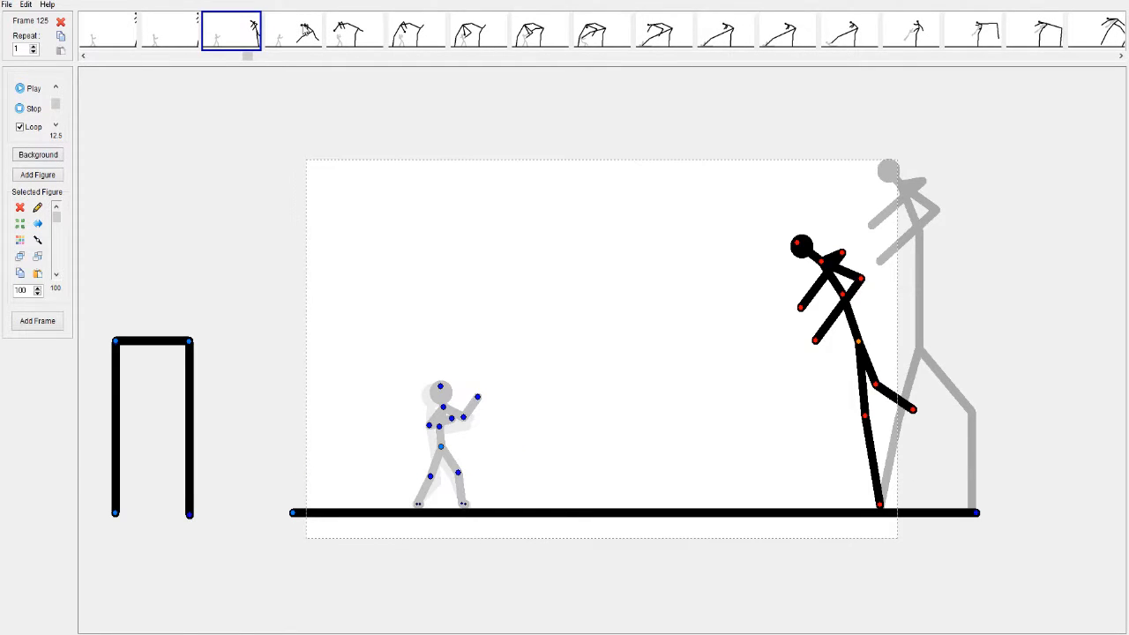
click(313, 29)
click(366, 36)
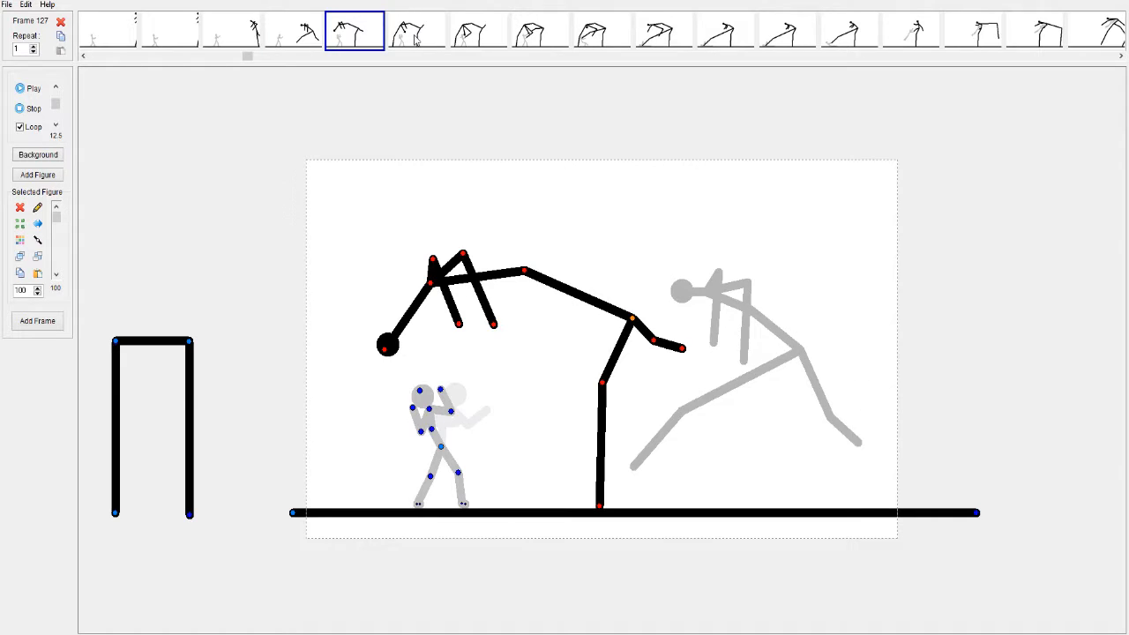
click(415, 39)
click(478, 40)
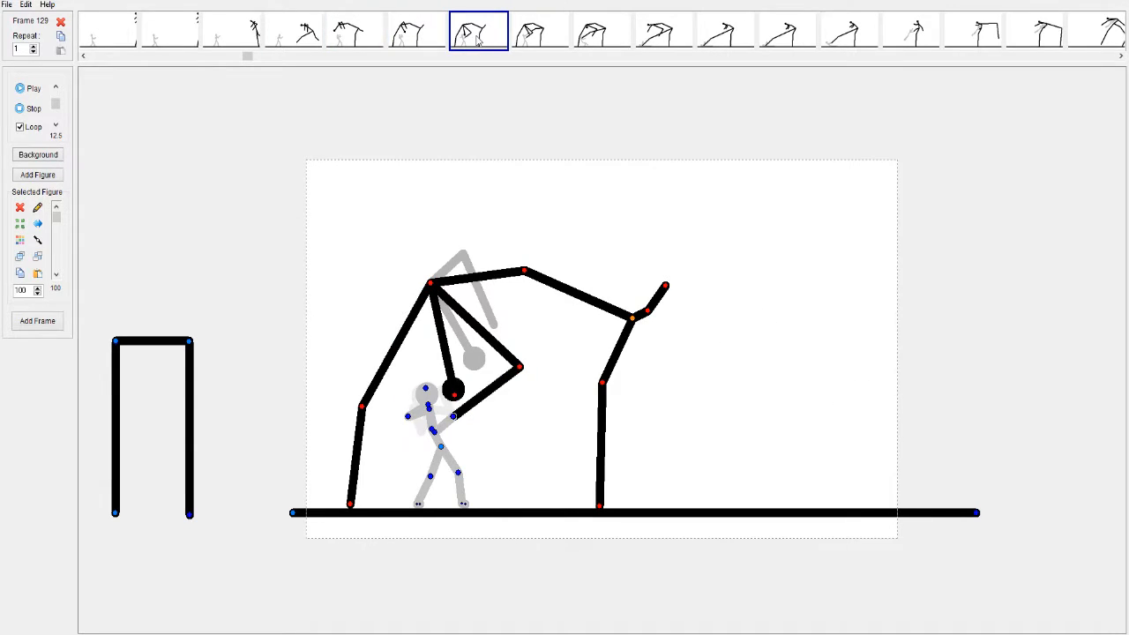
- Step forward through frames 130 to 136 and examine how the giant pins the grey figure down and pulls it up
click(524, 47)
click(609, 39)
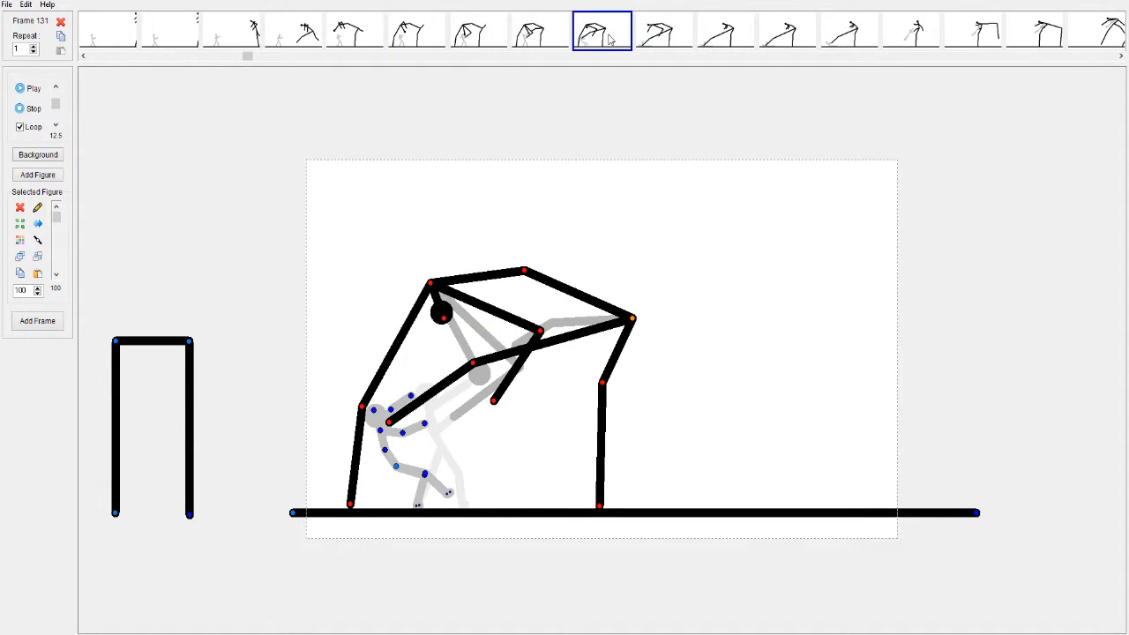
click(672, 45)
click(721, 44)
click(789, 40)
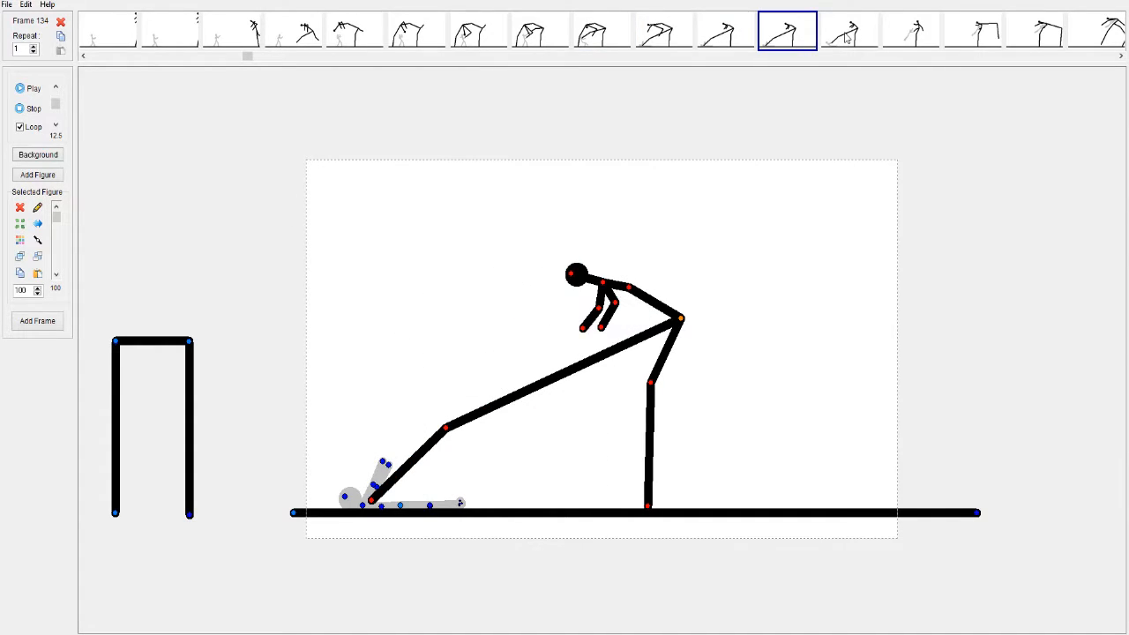
click(845, 37)
click(920, 39)
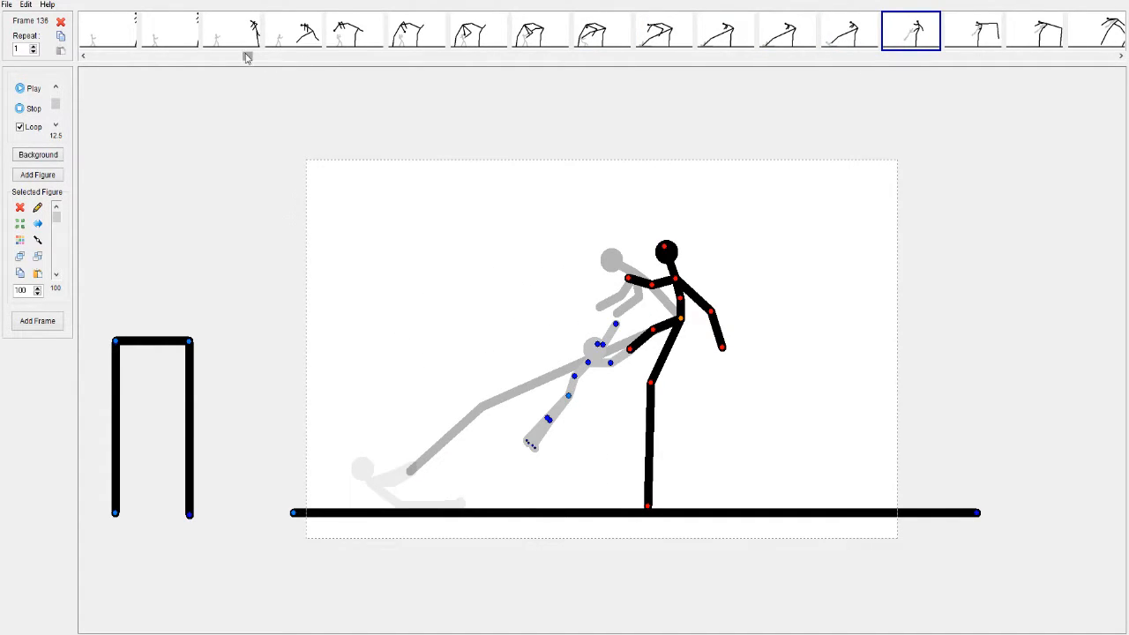
- Examine frames 135 to 139 back and forth, comparing how the giant's limbs stretch while it holds the grey figure
drag(247, 56, 256, 58)
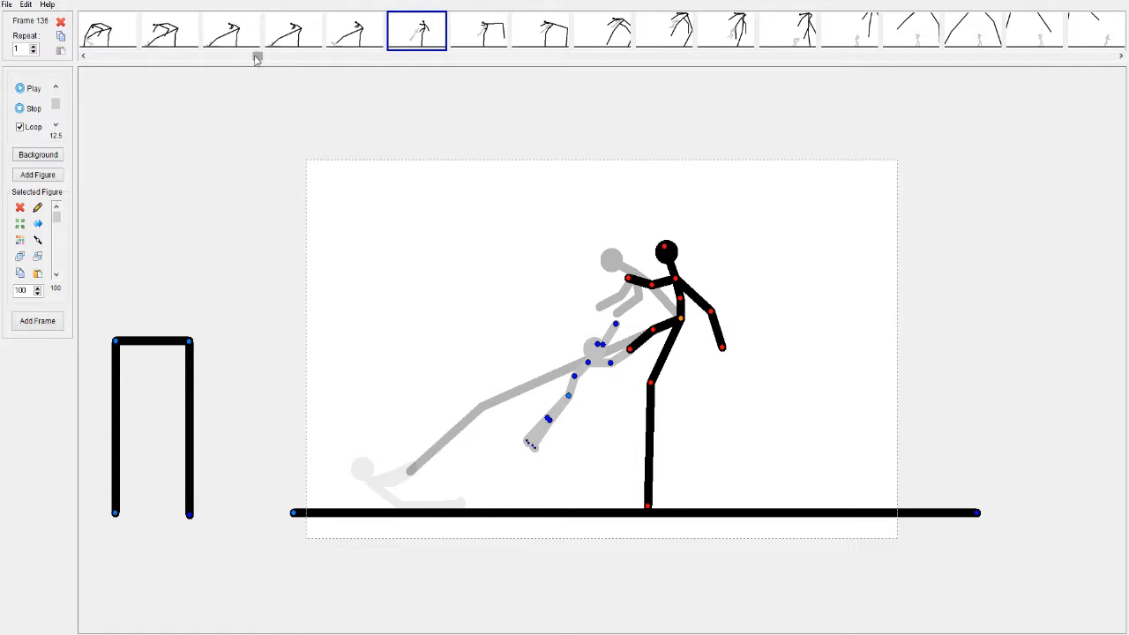
click(475, 40)
click(554, 44)
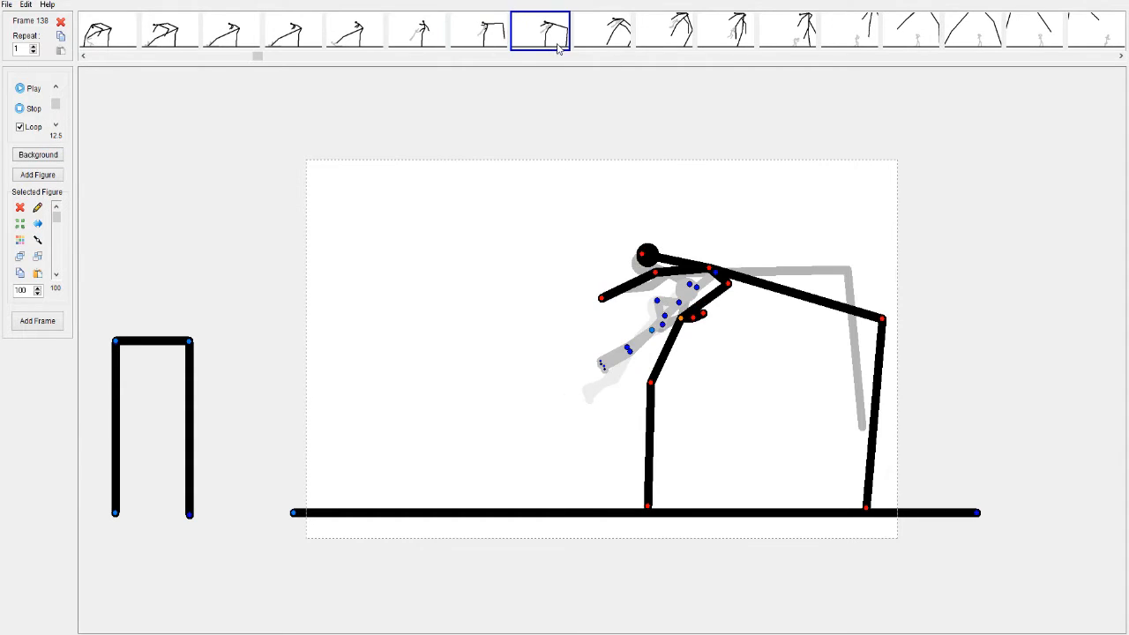
click(620, 37)
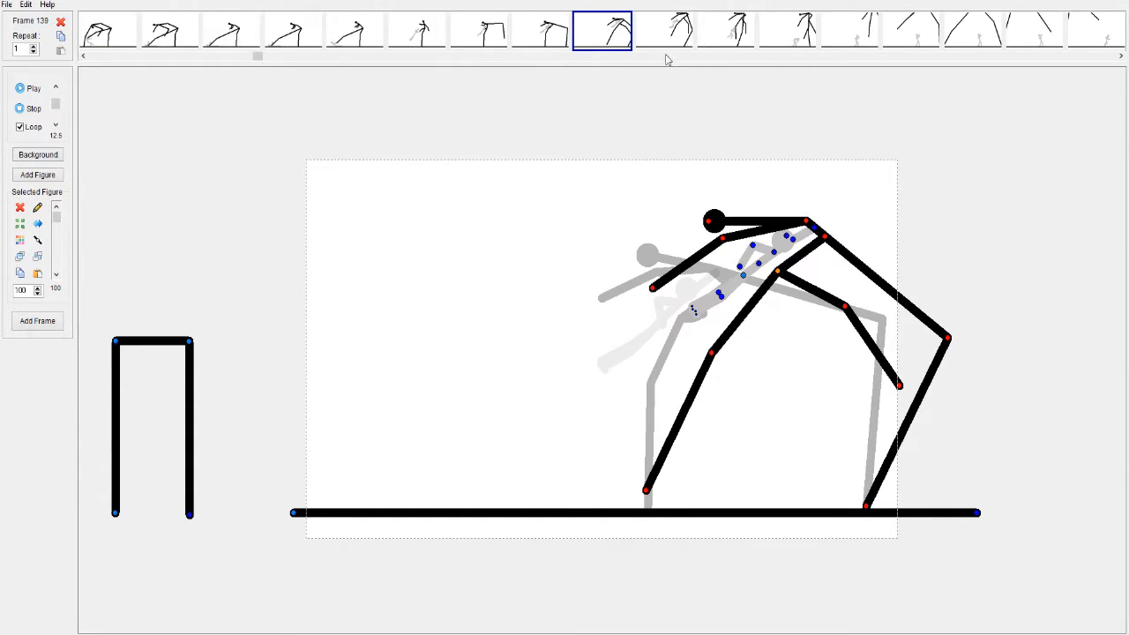
click(521, 29)
click(481, 31)
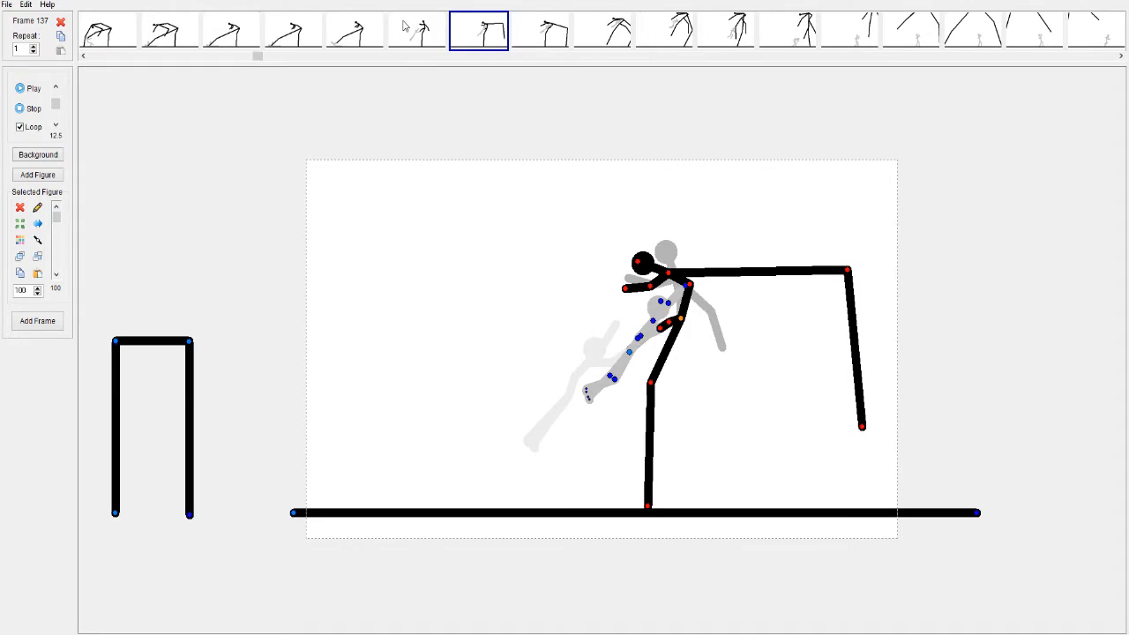
click(404, 27)
click(381, 33)
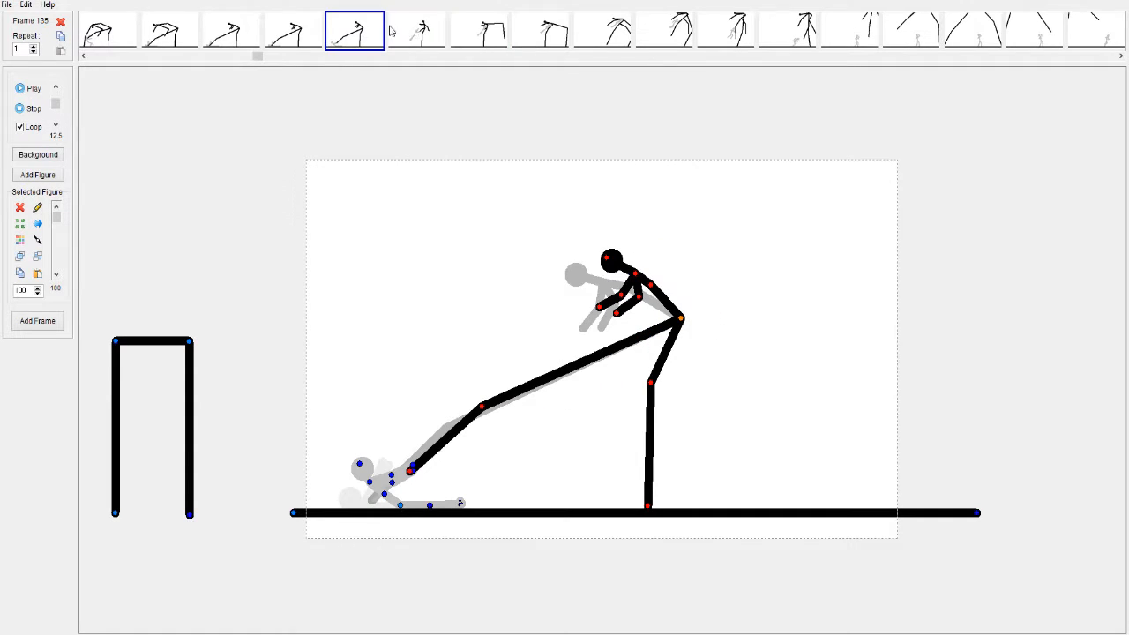
click(428, 33)
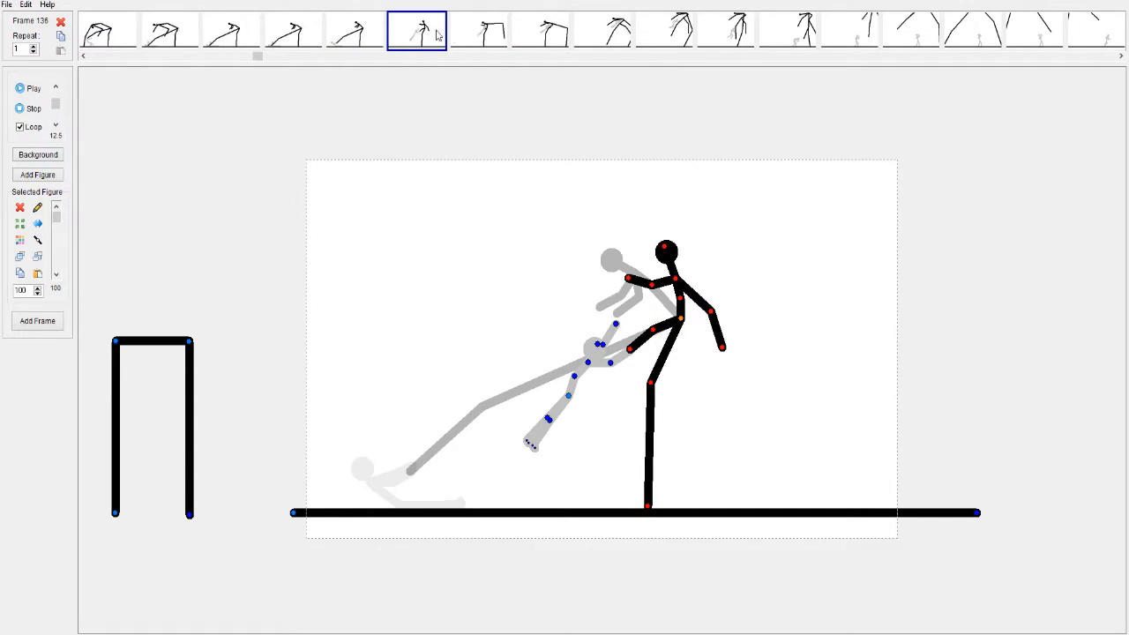
click(480, 44)
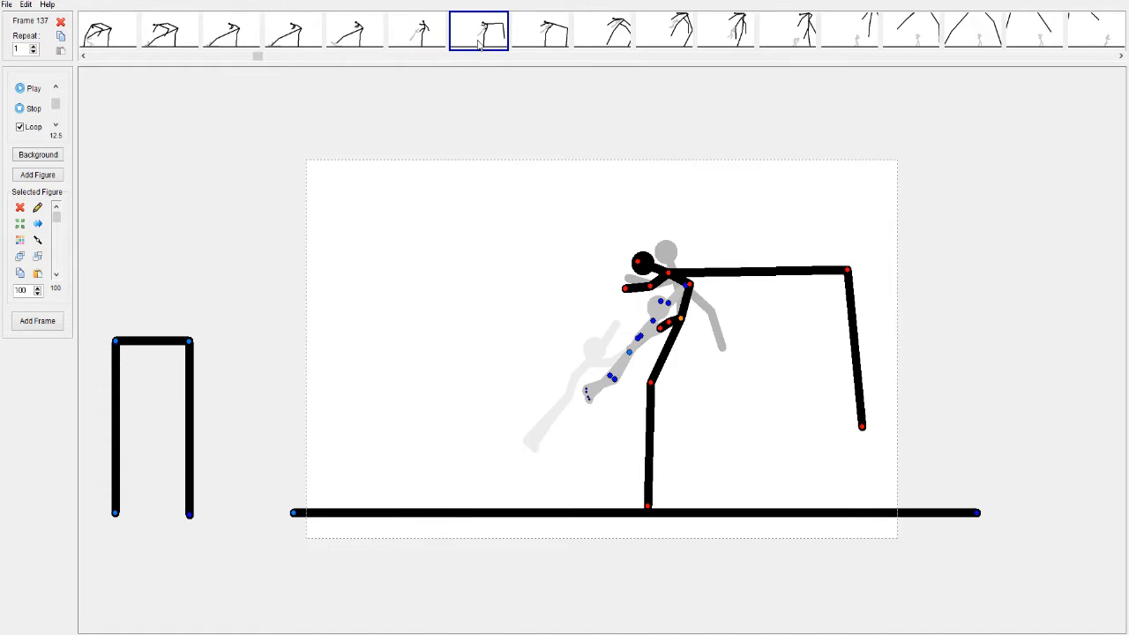
click(562, 35)
click(626, 37)
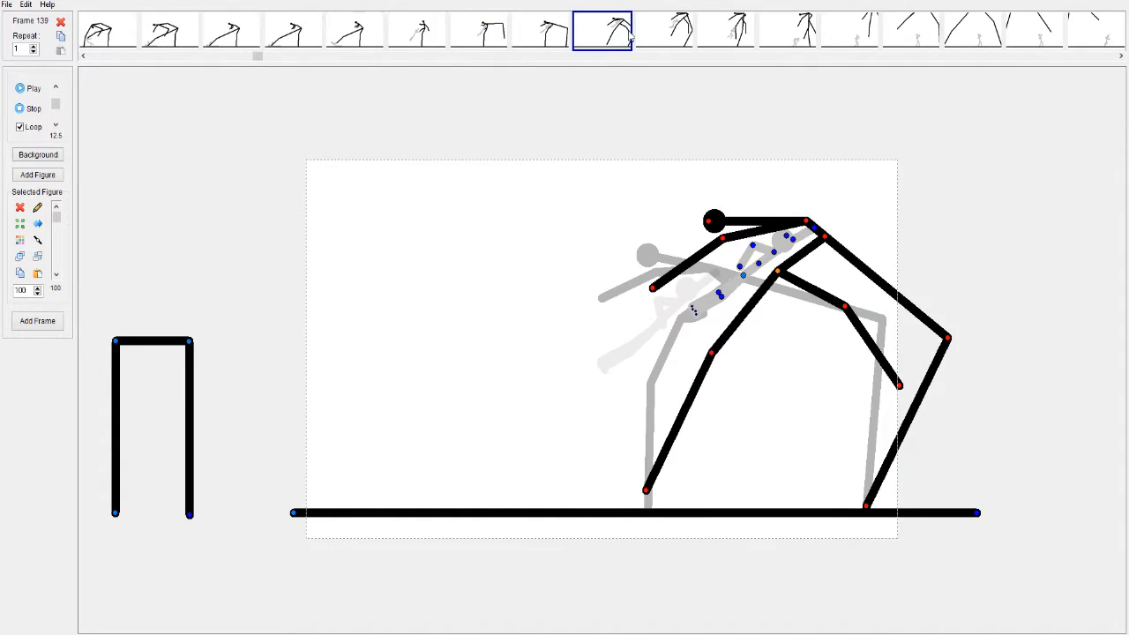
- Examine frames 139 to 144, where the giant rises on stretched legs and the grey figure drops to the ground
click(679, 35)
click(597, 35)
click(683, 26)
click(745, 26)
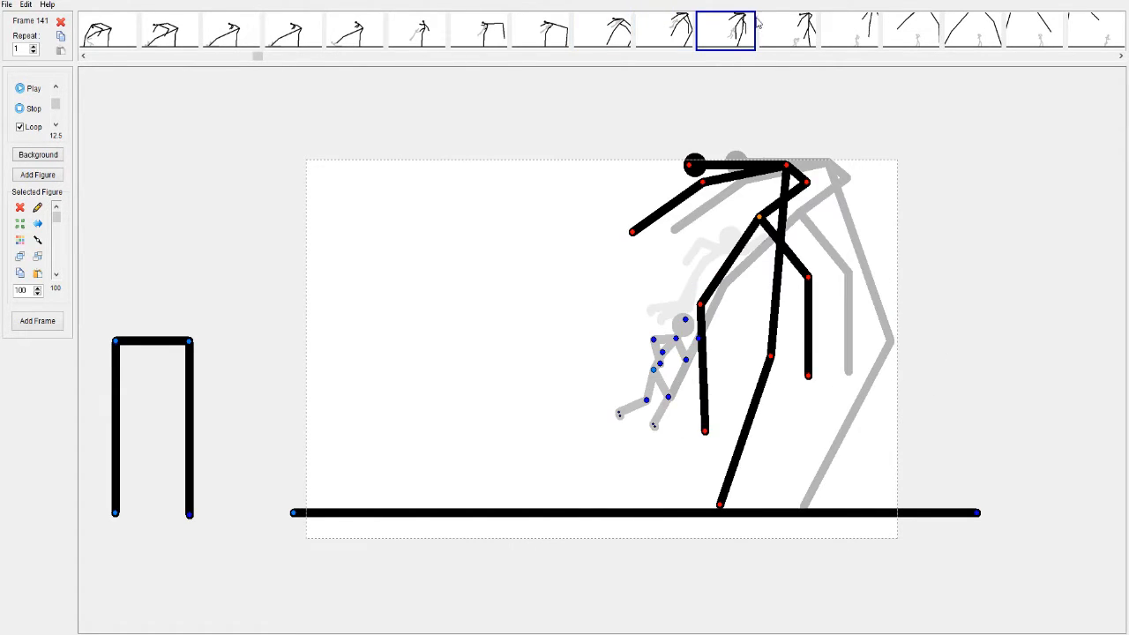
click(793, 30)
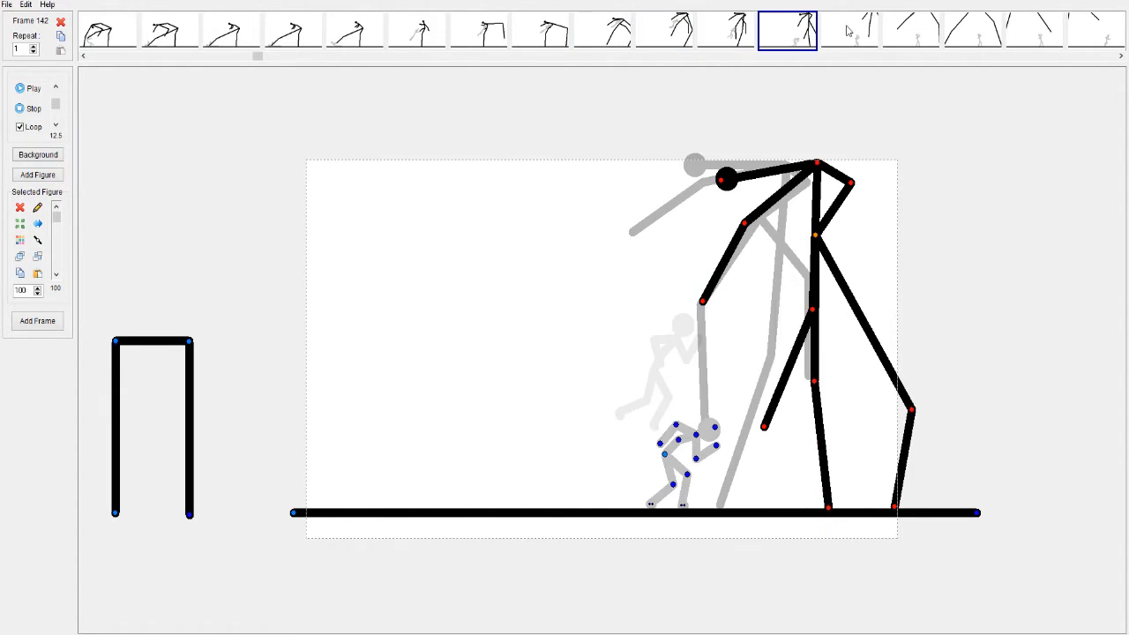
click(851, 31)
click(901, 35)
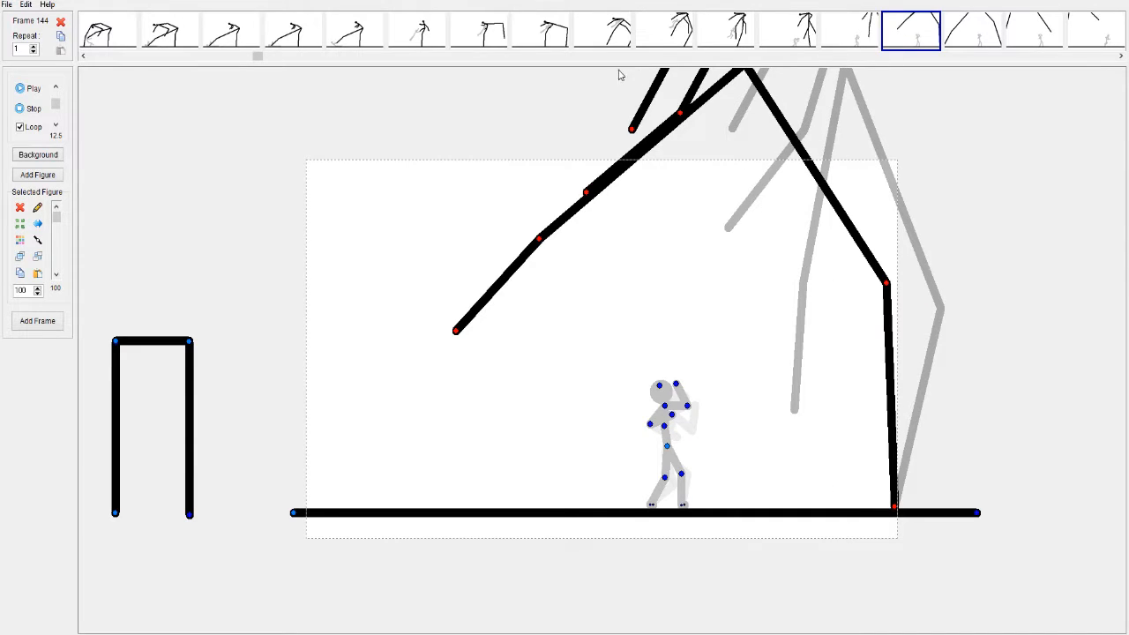
- Continue through frames 145 to 149, where the giant strides over the grey figure and leaves the scene
mouse_move(255, 55)
mouse_down()
mouse_move(277, 68)
mouse_move(270, 76)
mouse_move(269, 62)
mouse_up()
click(400, 36)
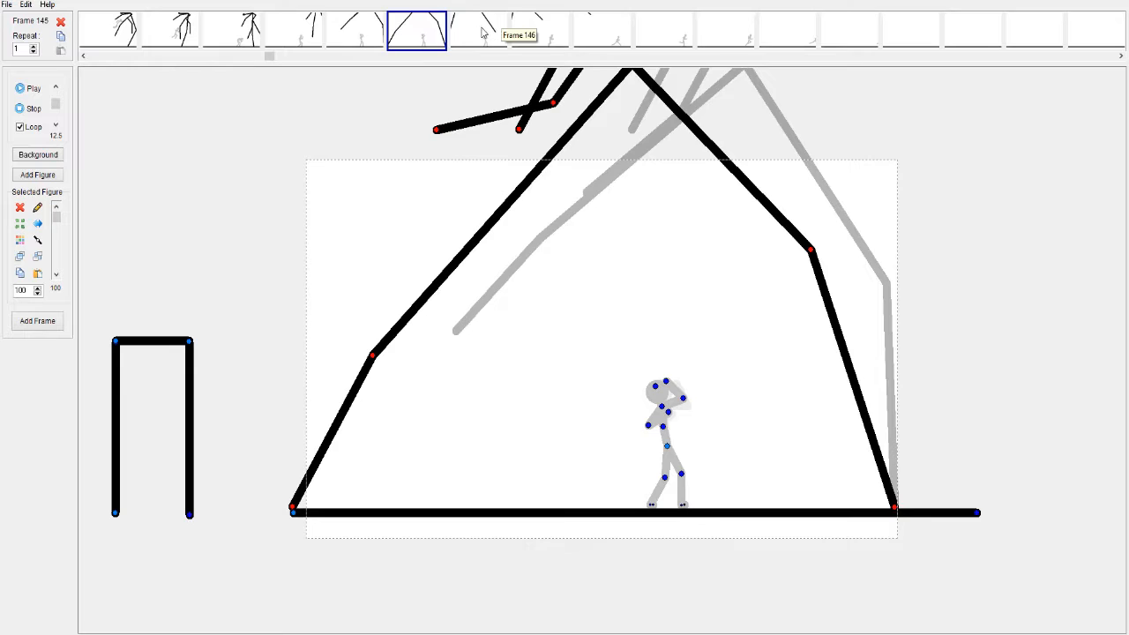
click(494, 33)
click(538, 33)
click(602, 35)
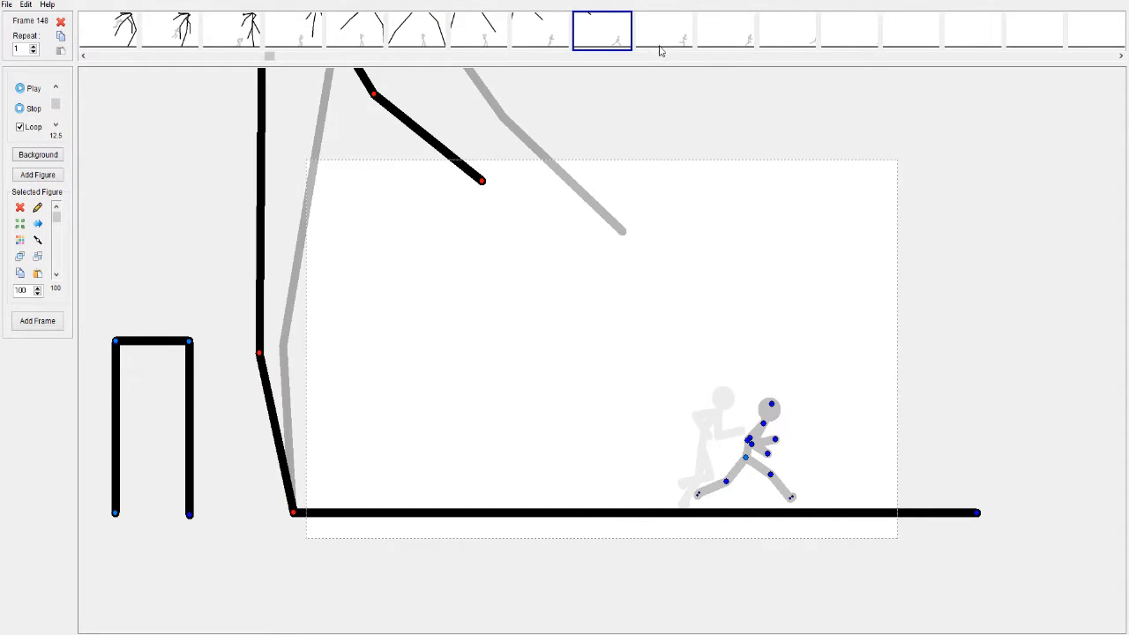
click(661, 46)
- Move ahead on the timeline and examine frames 161 to 165, showing the grey figure with the orange figure
drag(263, 58, 289, 59)
click(411, 34)
click(472, 31)
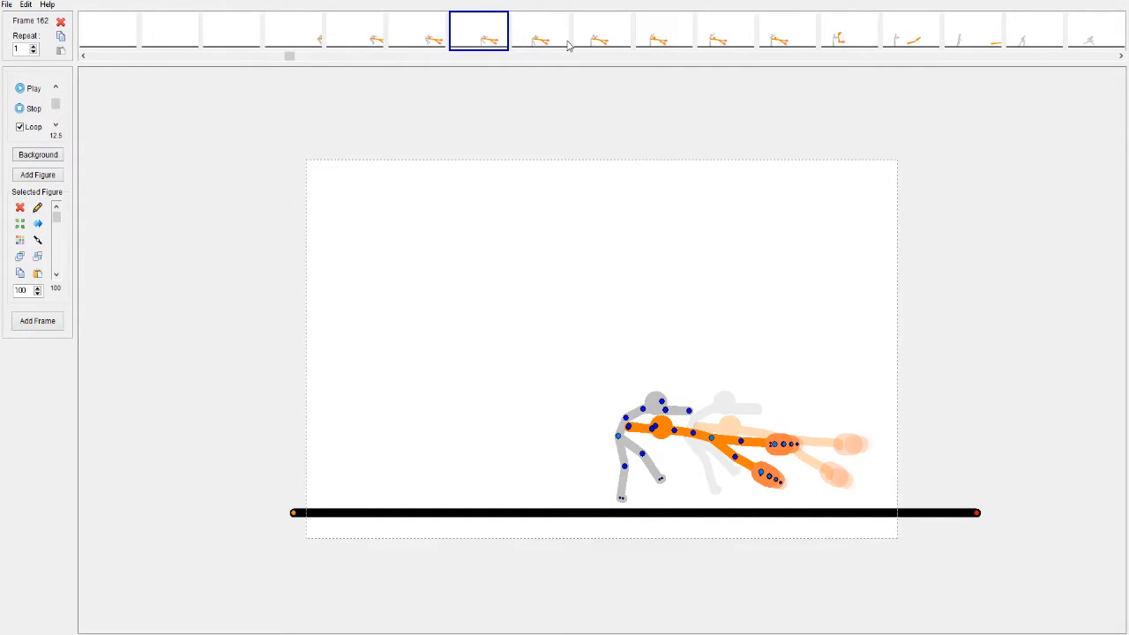
click(545, 35)
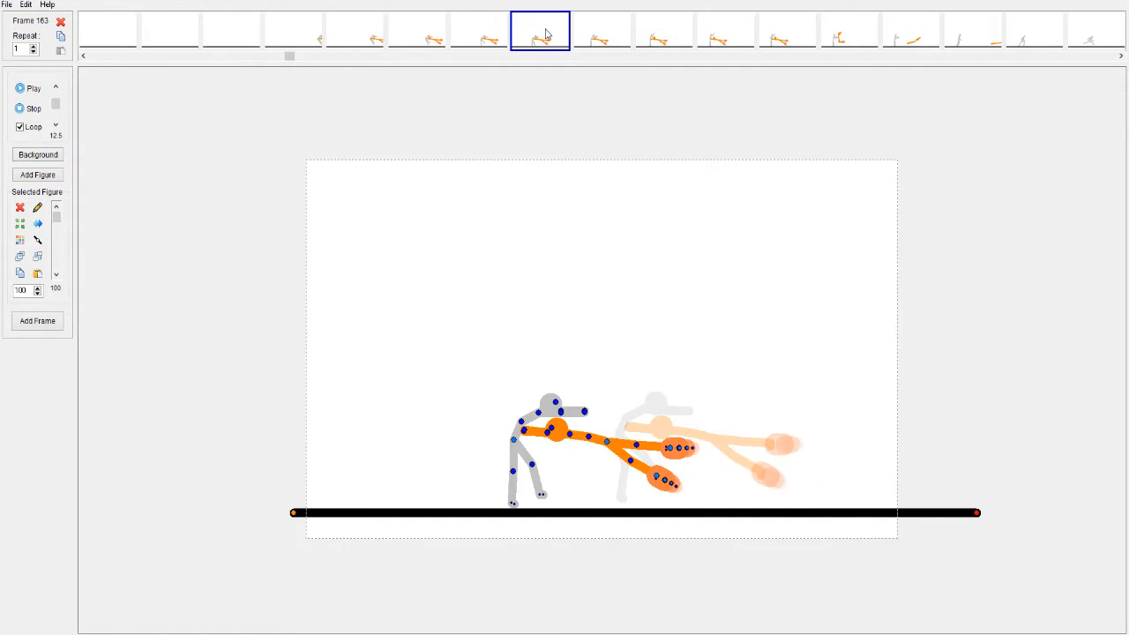
click(603, 34)
click(676, 35)
click(554, 38)
- Jump far ahead on the timeline and examine frames 434 to 438, where the giant swings a black figure at the grey one
drag(289, 56, 636, 40)
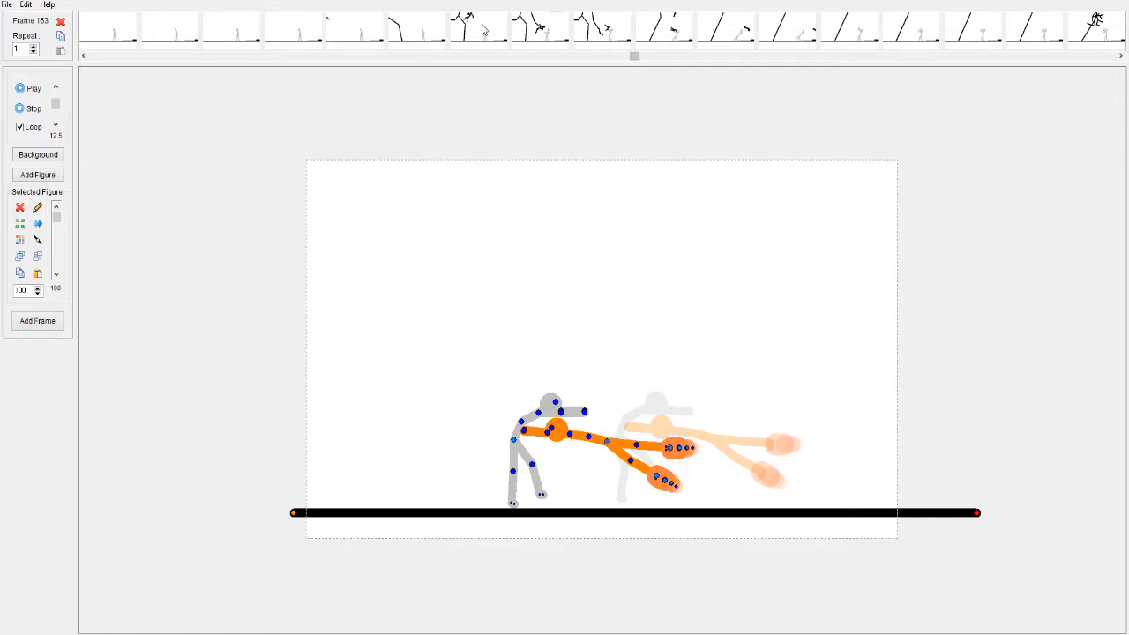
click(422, 33)
click(498, 31)
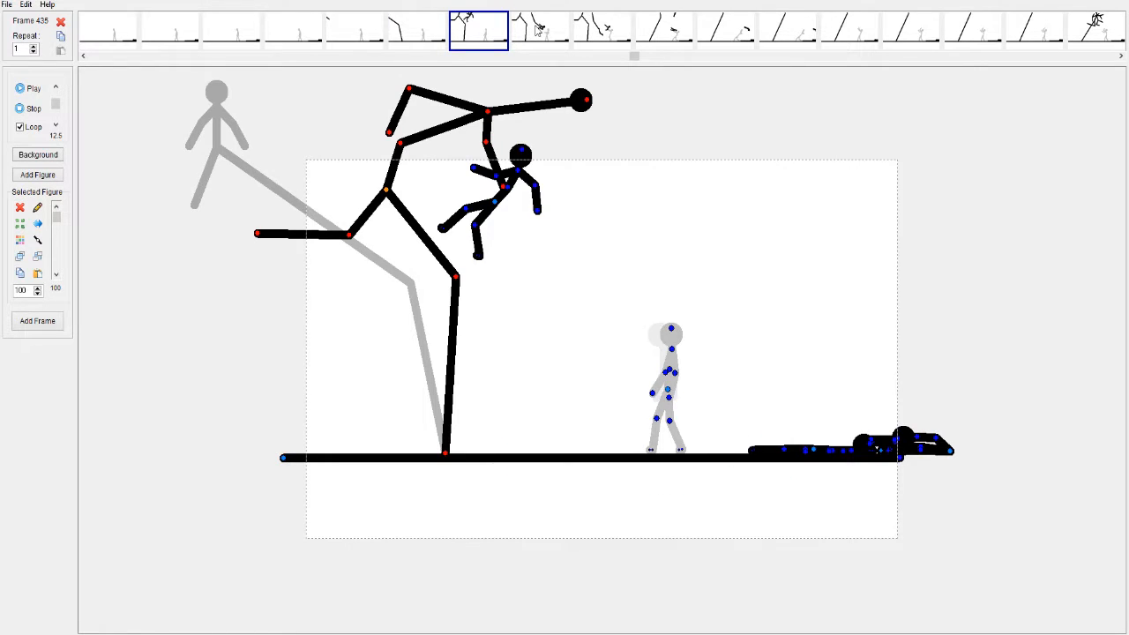
click(553, 37)
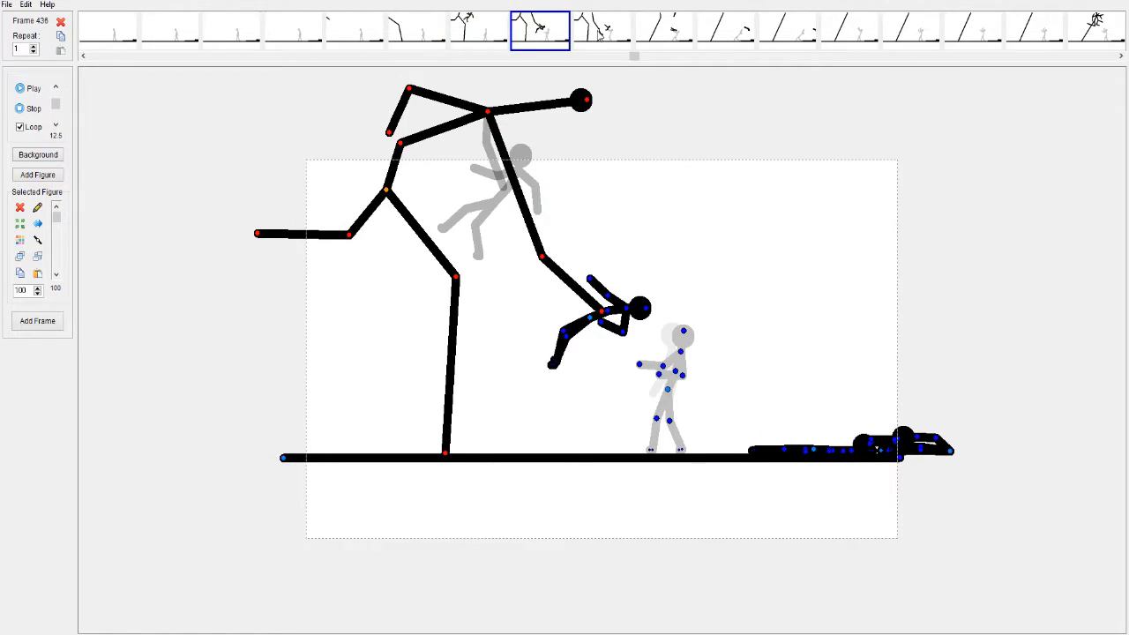
click(607, 34)
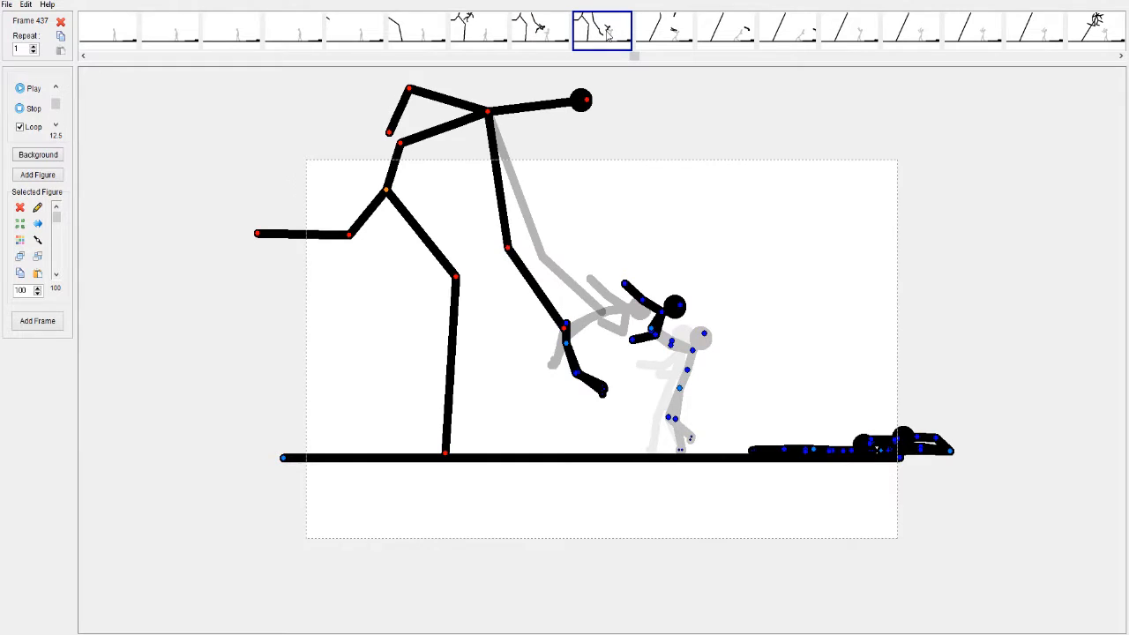
click(673, 33)
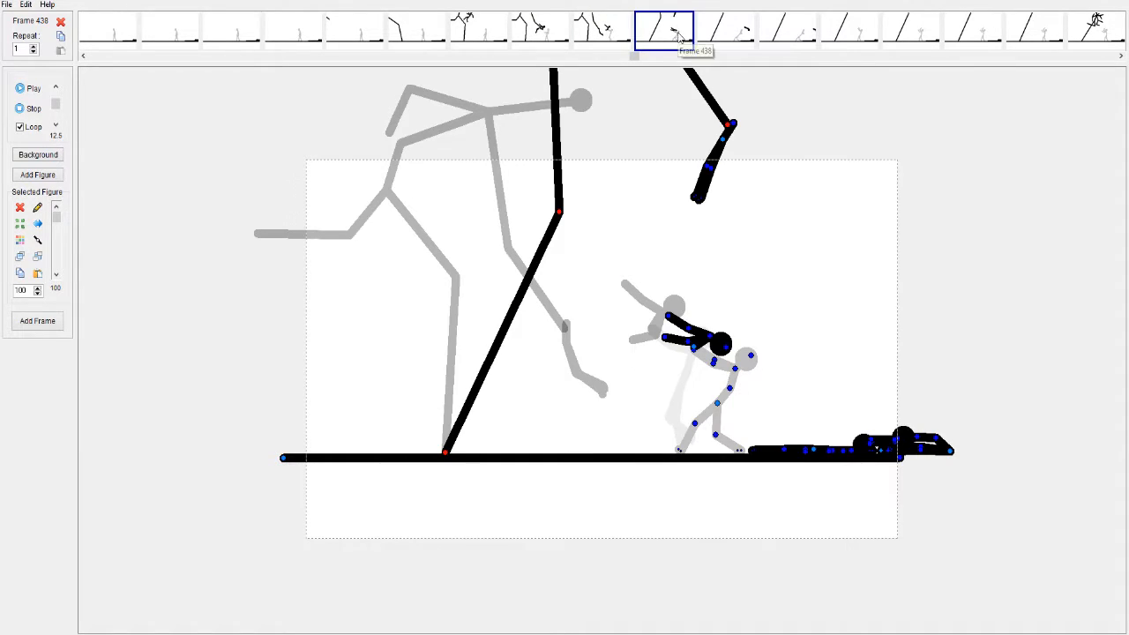
click(584, 37)
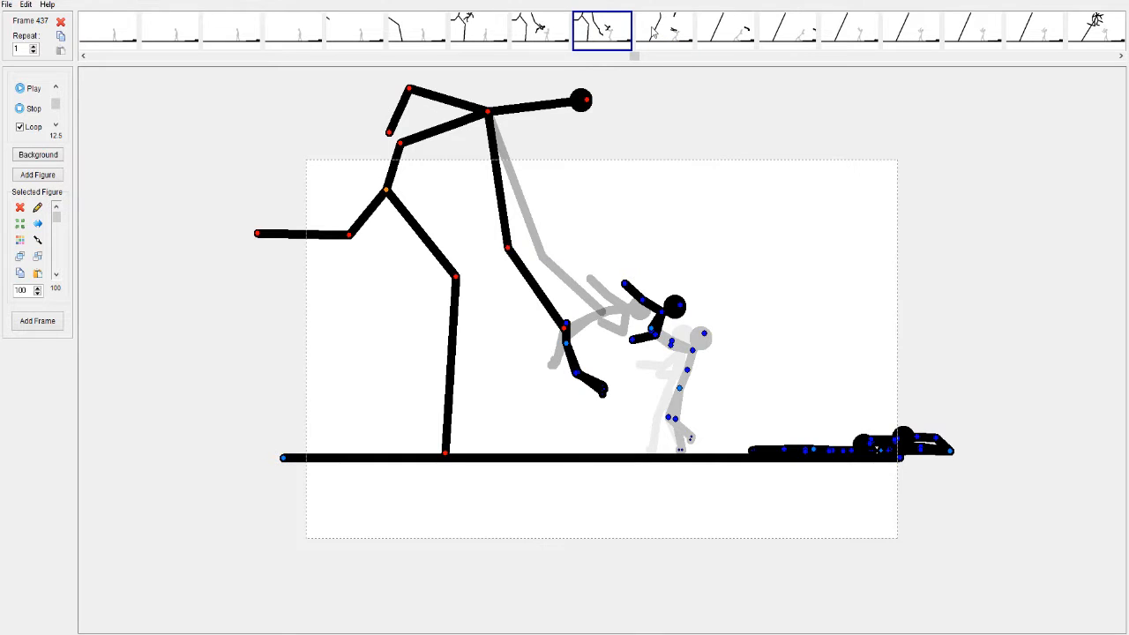
click(653, 32)
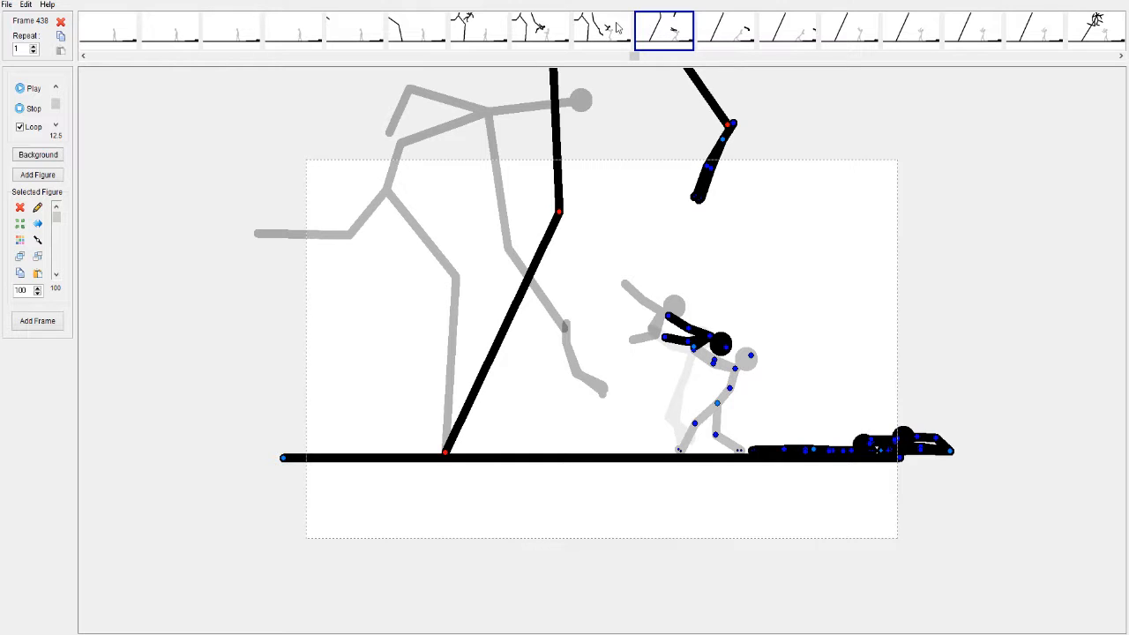
- Step through frames 439 to 442 and examine how the grey figure throws the black figure's upper body away
click(744, 45)
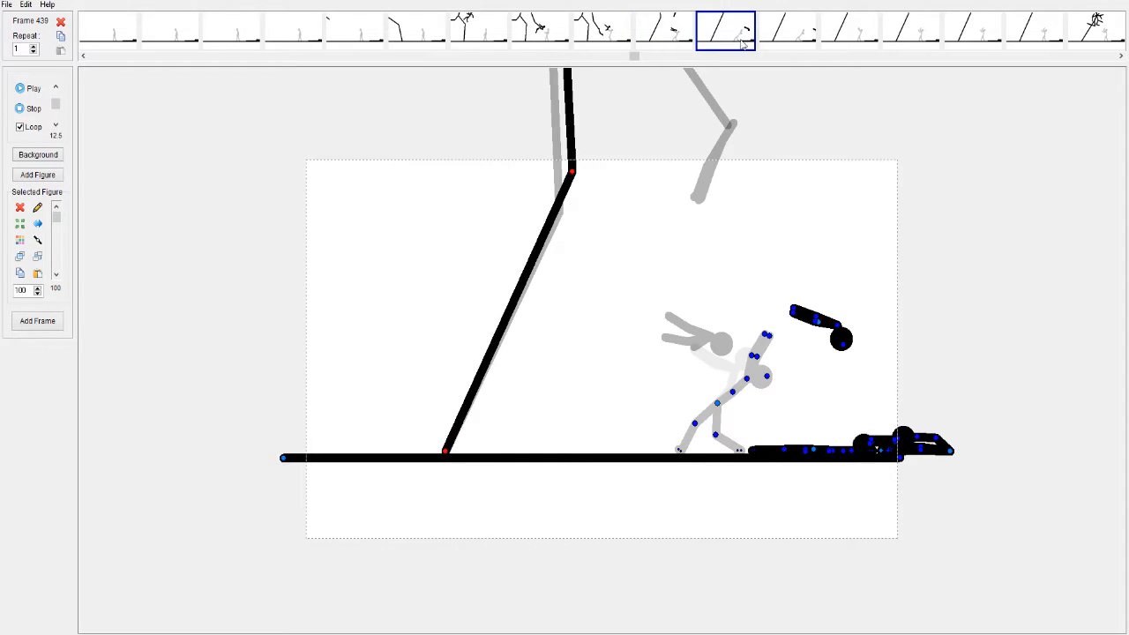
click(797, 38)
click(861, 32)
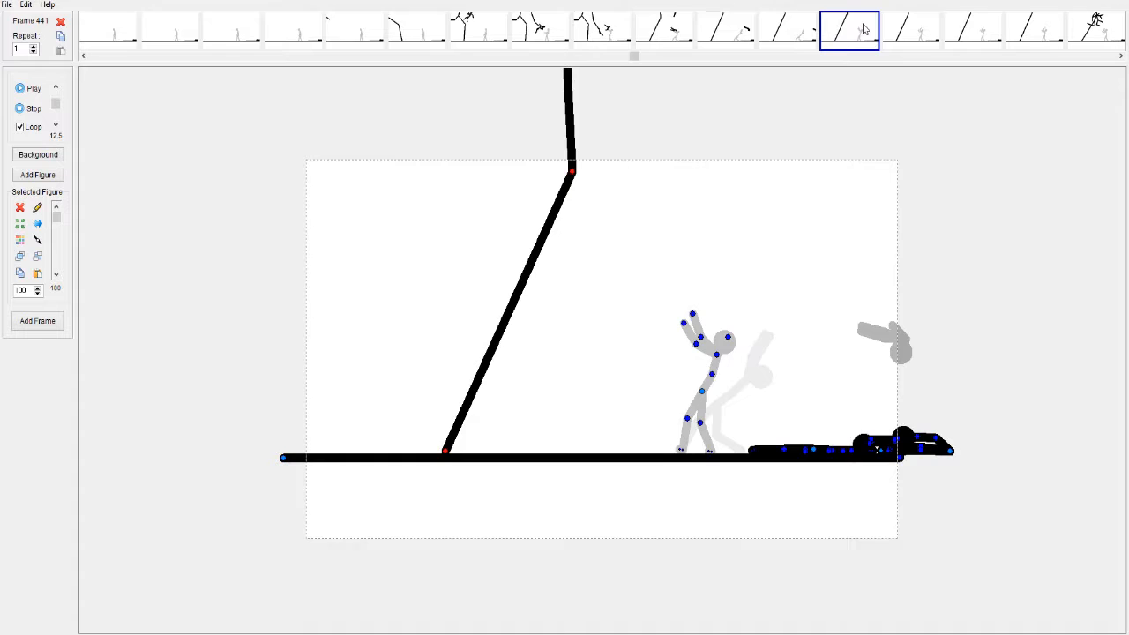
click(897, 29)
- Examine frames 443 to 446 back and forth, where the many-armed giant figure comes into the scene
drag(631, 55, 648, 56)
click(320, 27)
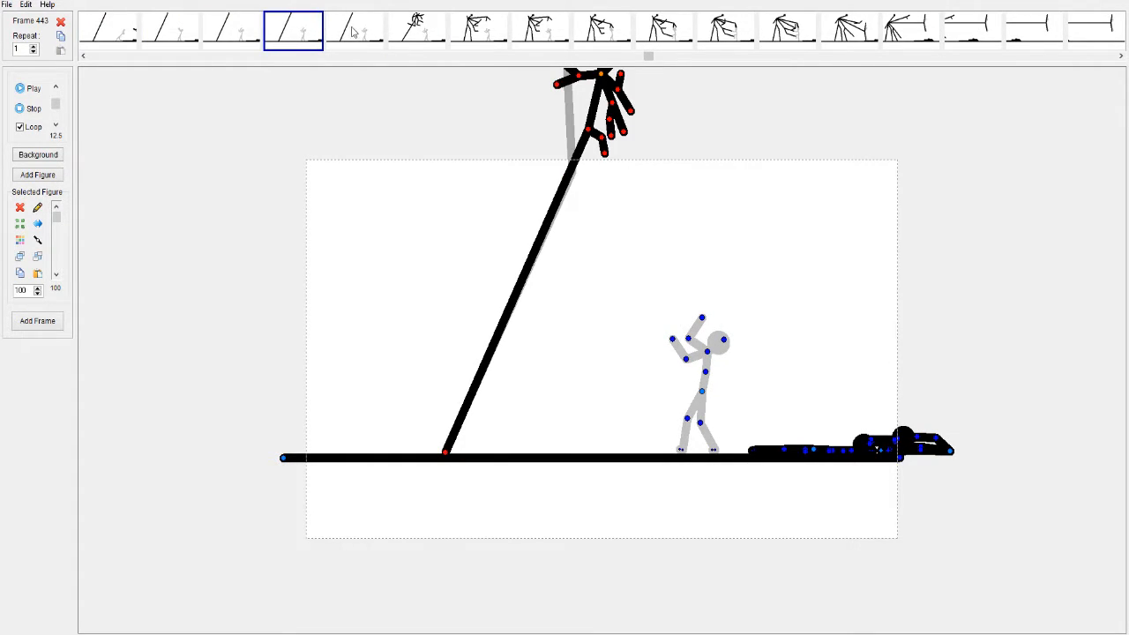
click(355, 31)
click(308, 33)
click(366, 33)
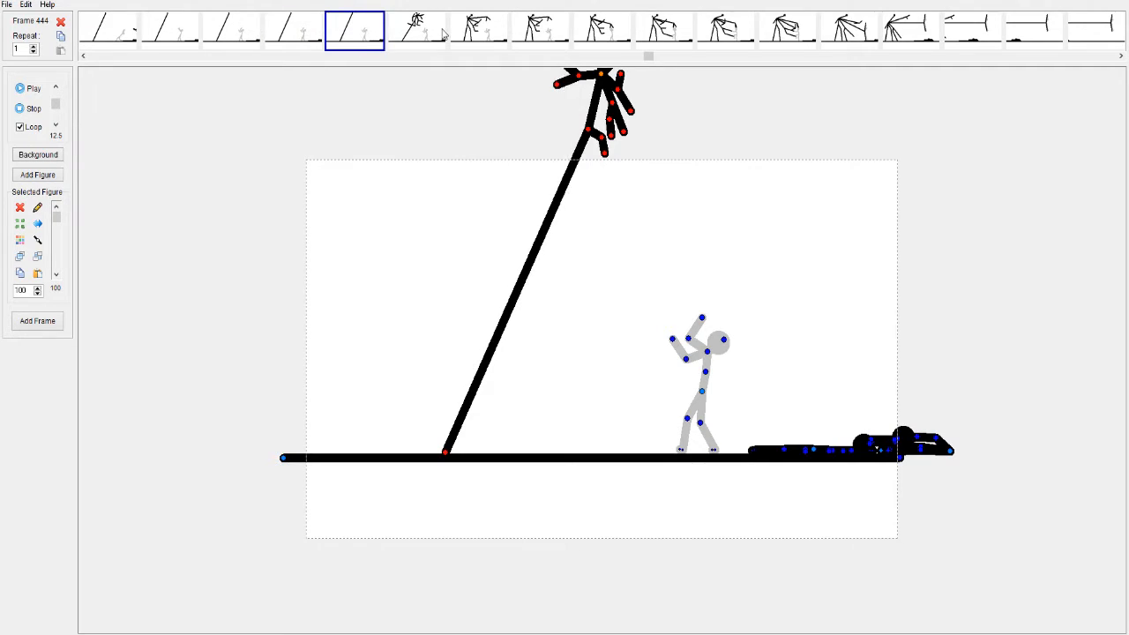
click(444, 34)
click(492, 32)
click(413, 33)
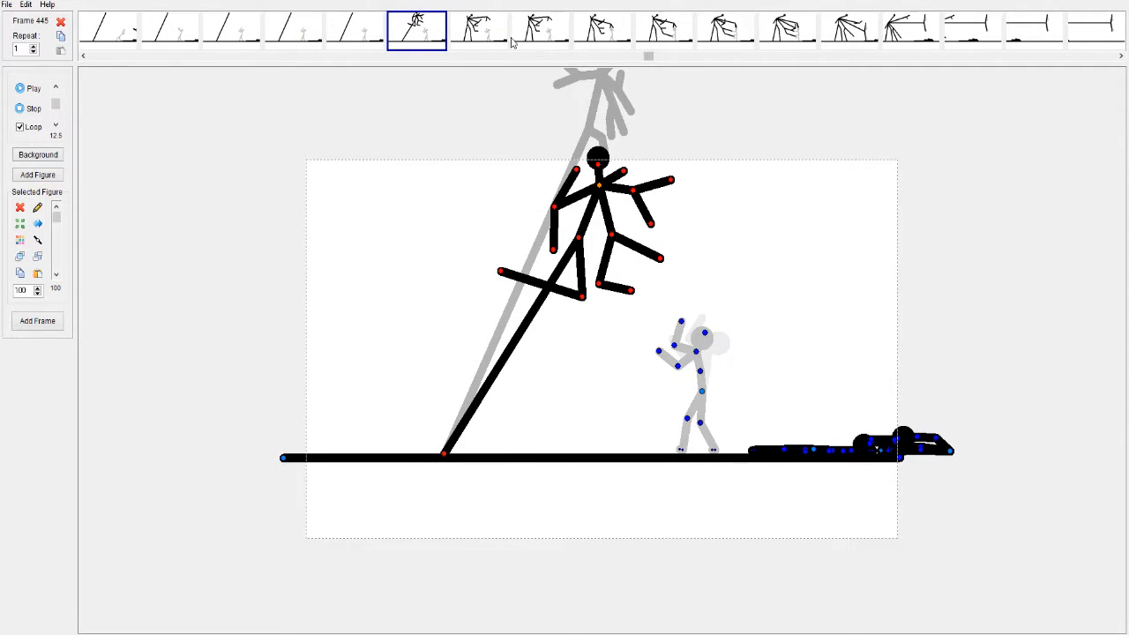
- Step through frames 446 to 450 and back to 447, examining how the many-armed giant stretches its arms to grab the grey figure
click(495, 31)
click(544, 32)
click(607, 31)
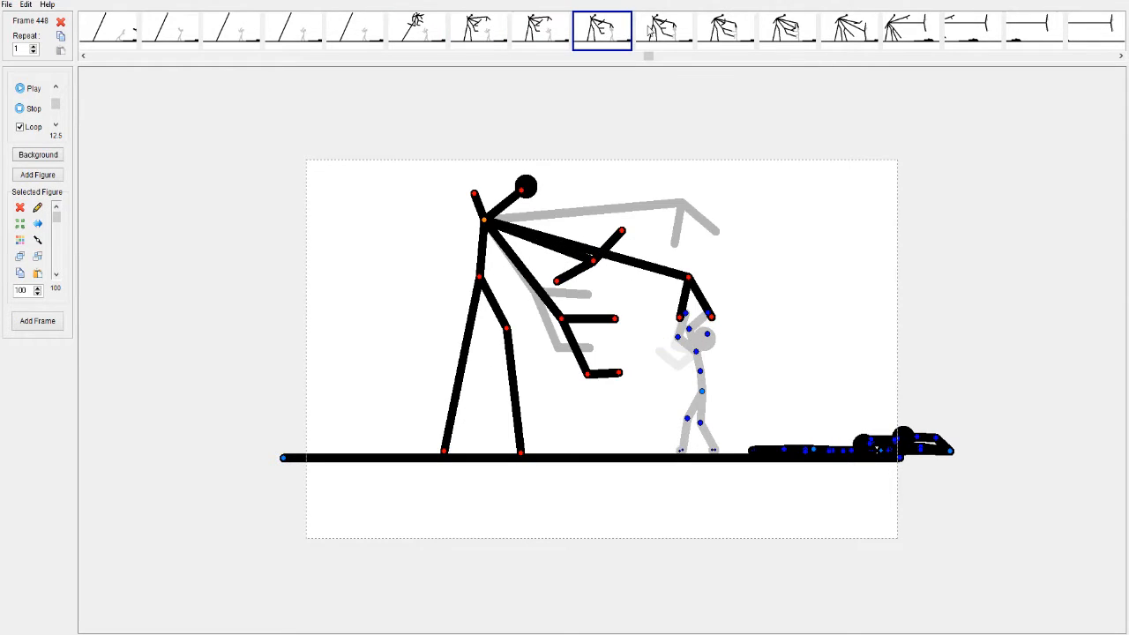
click(674, 33)
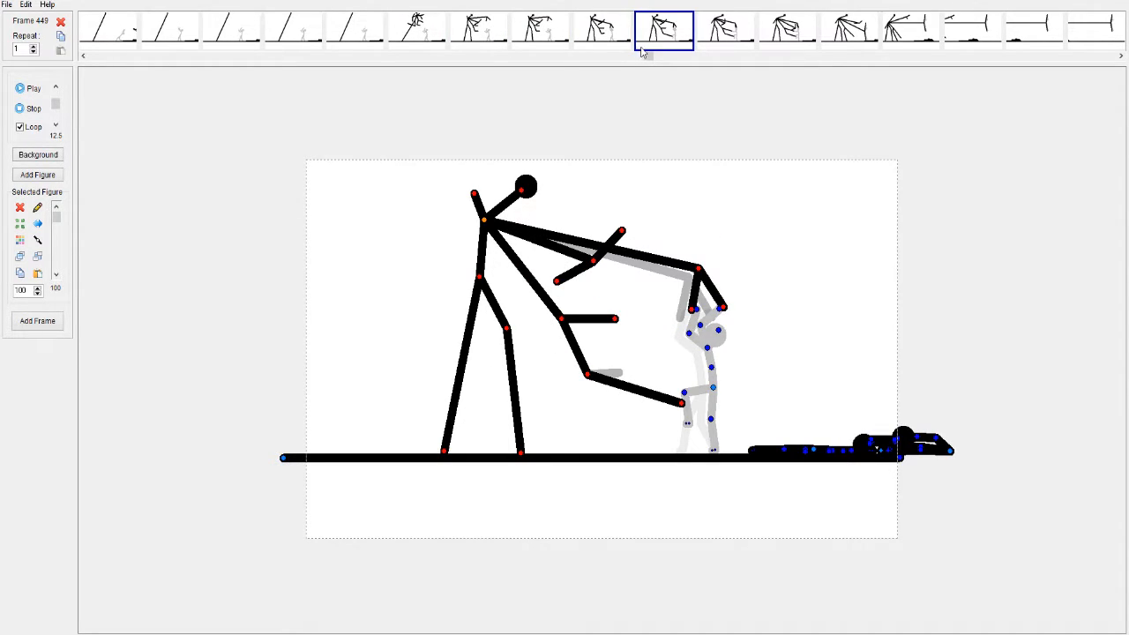
drag(647, 58, 652, 58)
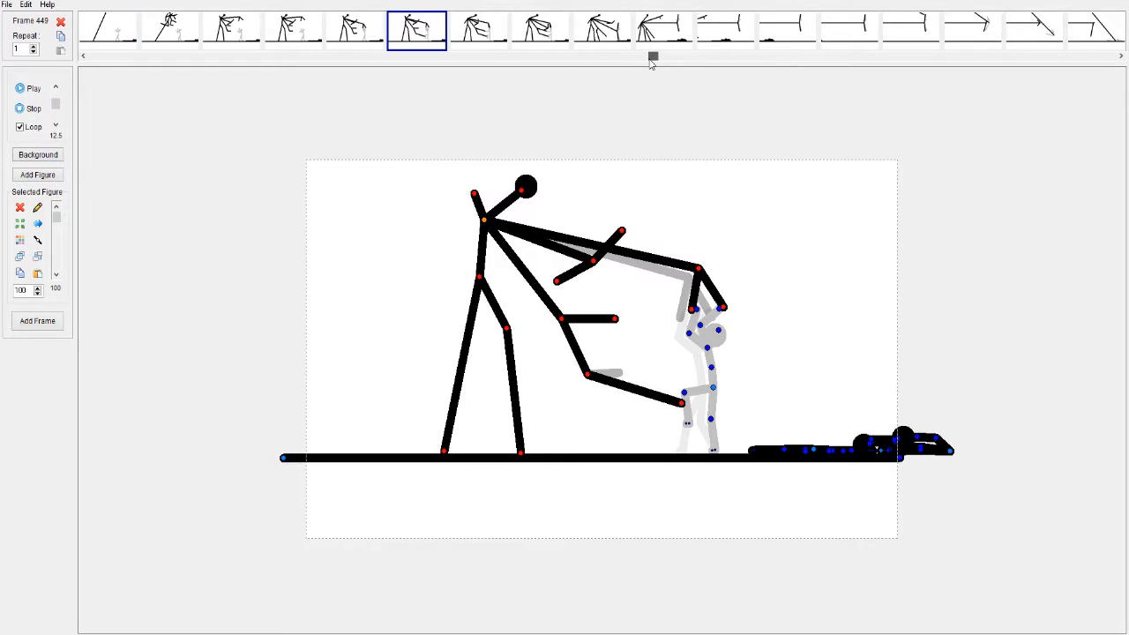
click(503, 29)
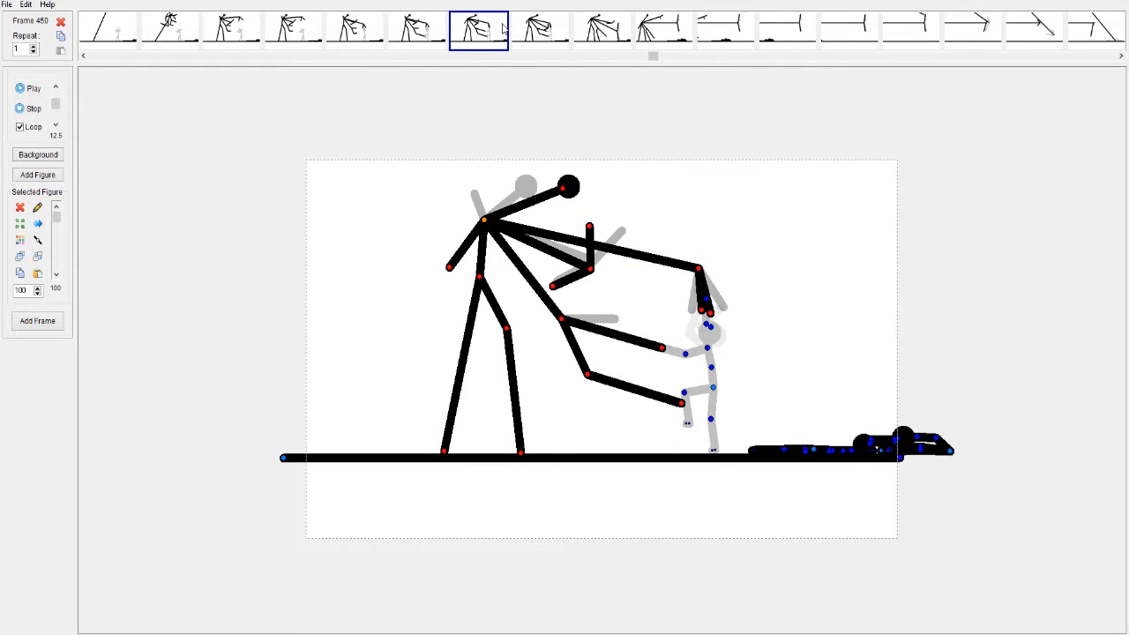
click(413, 34)
click(366, 32)
click(299, 29)
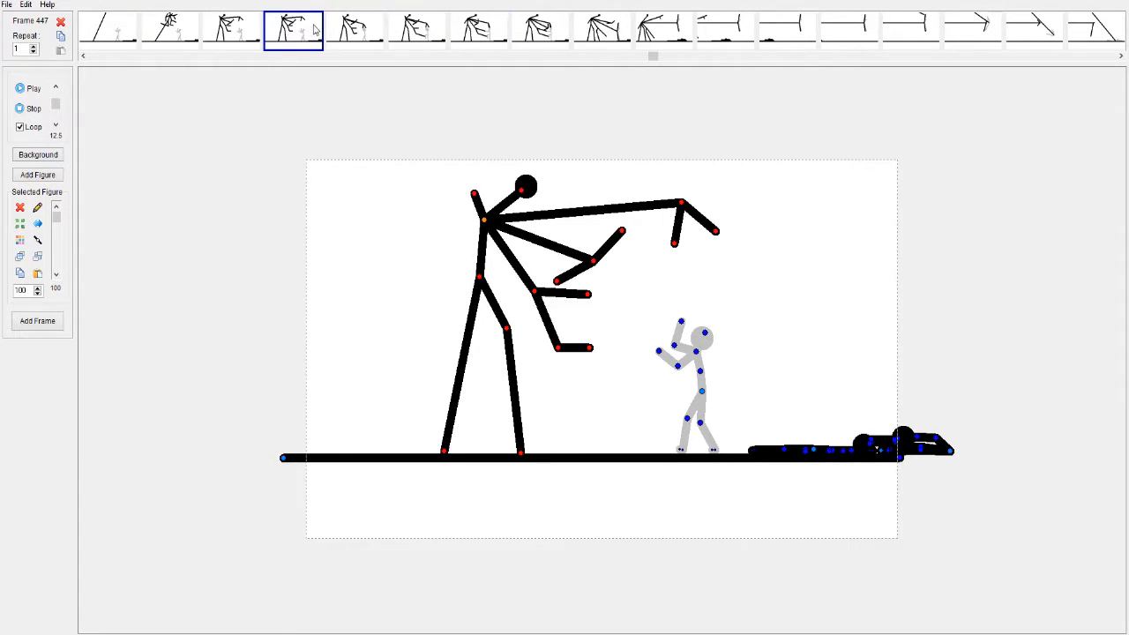
- Step through frames 448 to 453 and examine how the many-armed giant grabs the grey figure and lifts it off the ground
click(352, 33)
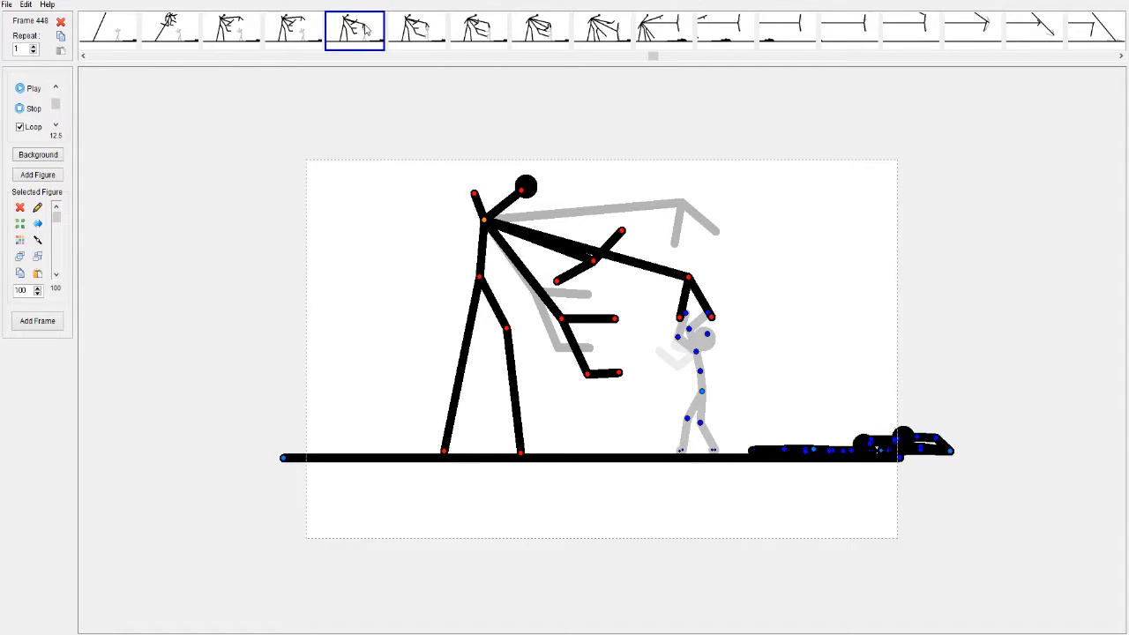
click(416, 29)
click(477, 33)
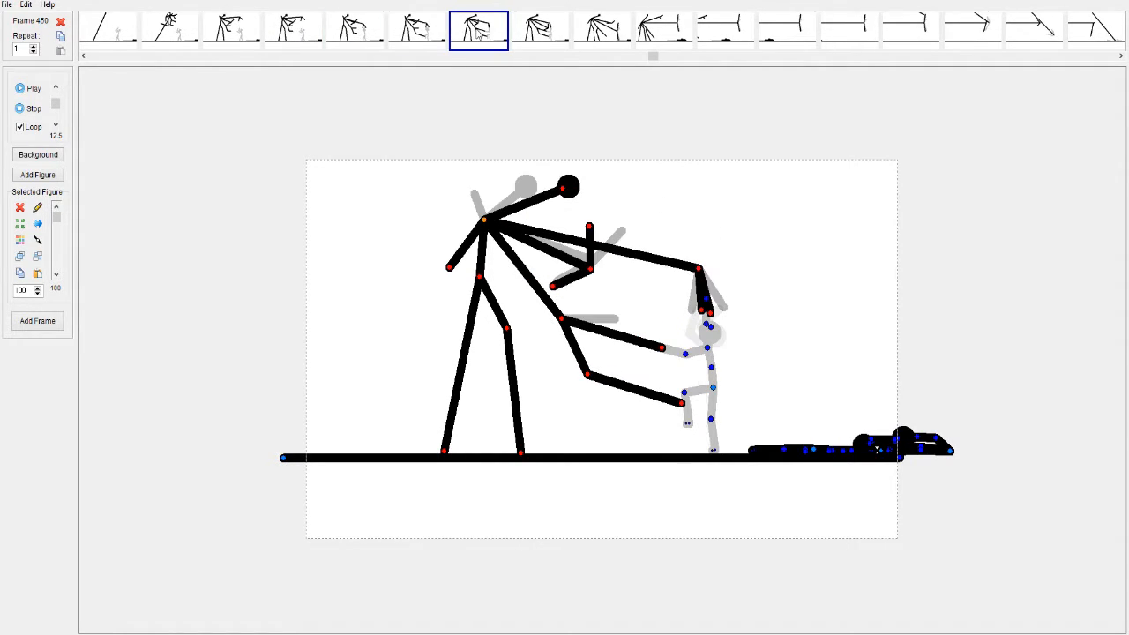
click(541, 32)
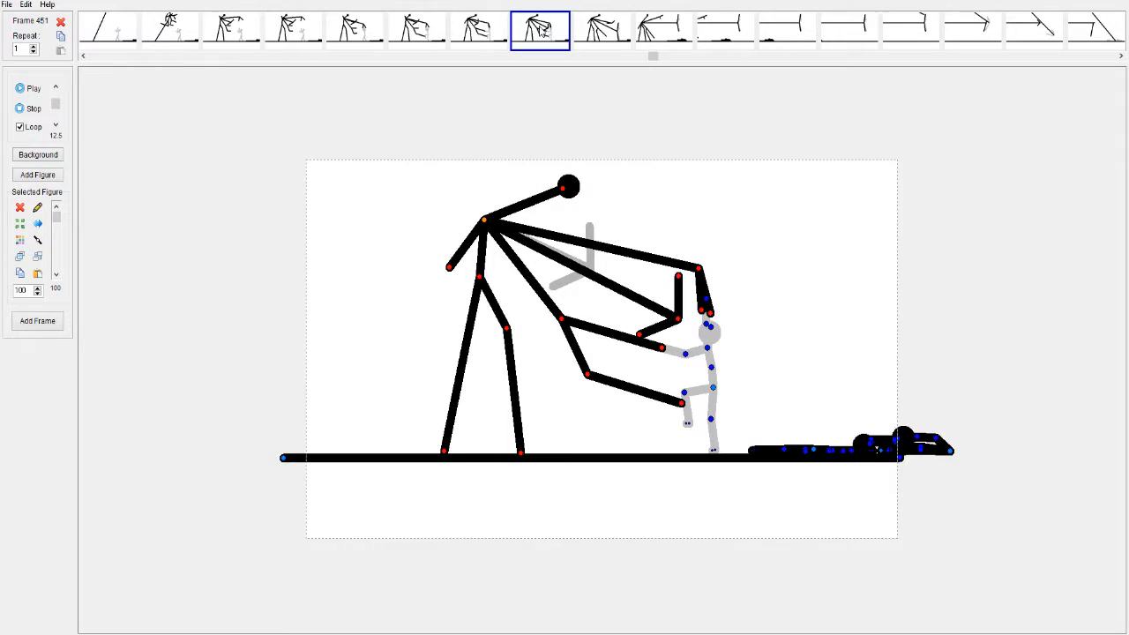
click(604, 29)
click(678, 33)
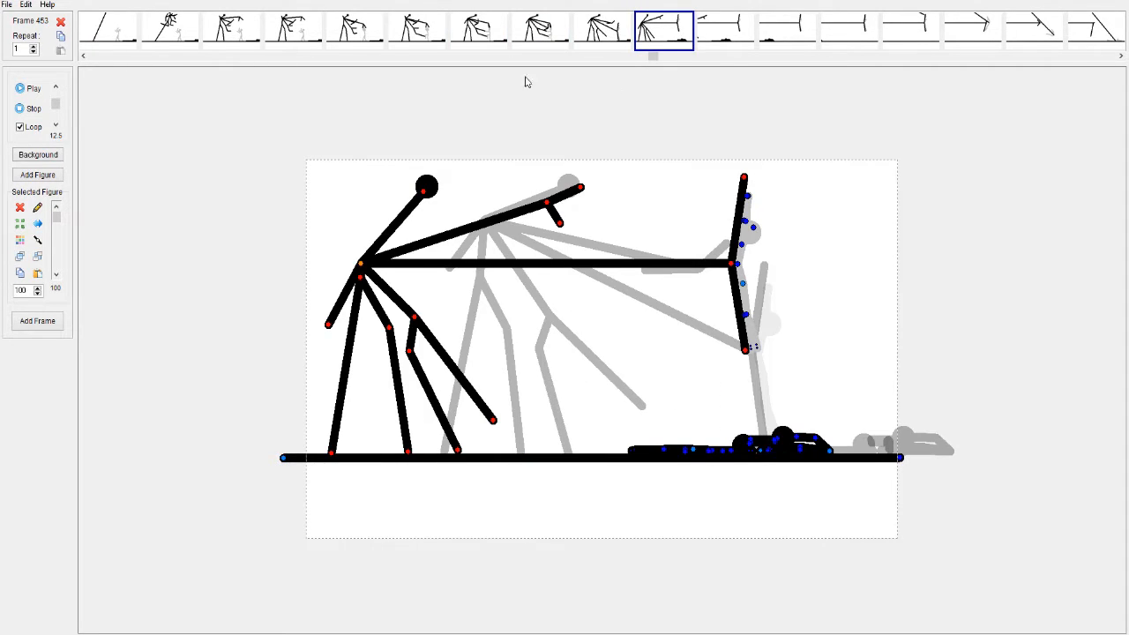
- Examine frames 454 to 458, where the giant holds the grey figure at arm's length and strikes with another stretched arm
drag(657, 60, 662, 59)
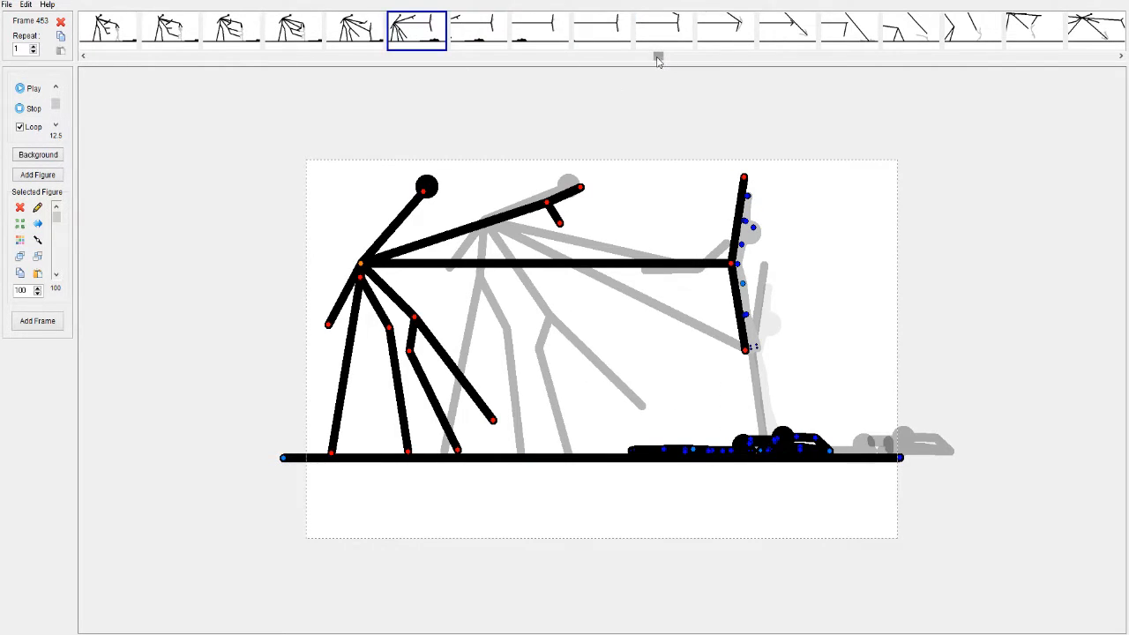
click(503, 35)
click(567, 31)
click(612, 32)
click(666, 31)
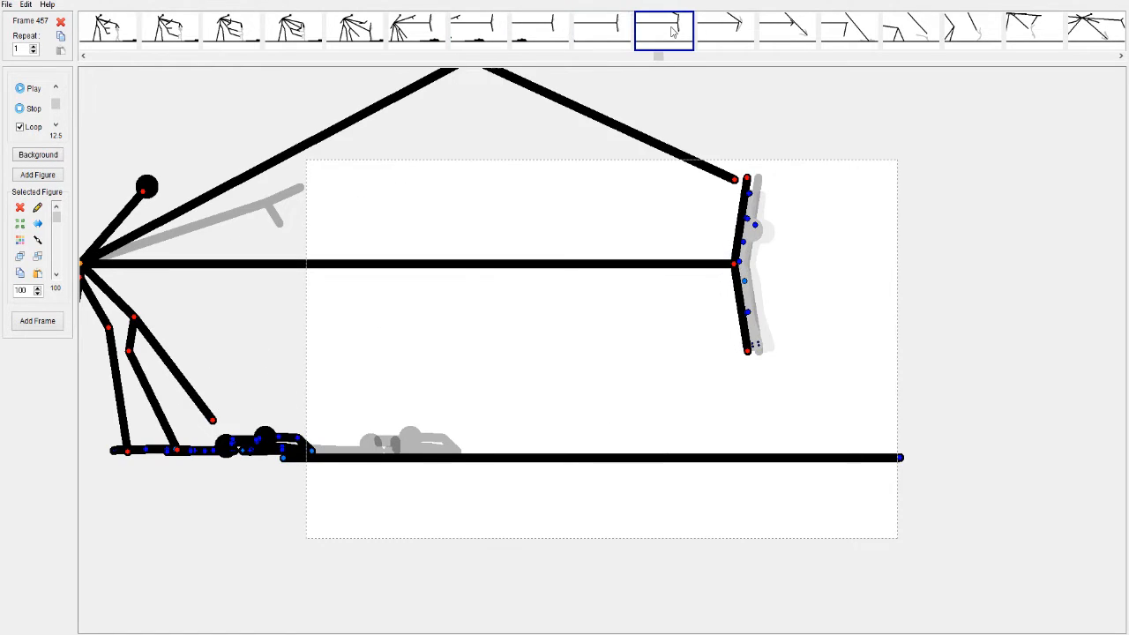
click(732, 30)
- Step through frames 459 to 465, examining how the giant knocks the grey figure to the ground and moves over to it
mouse_move(660, 57)
mouse_down()
mouse_move(680, 56)
mouse_move(668, 57)
mouse_up()
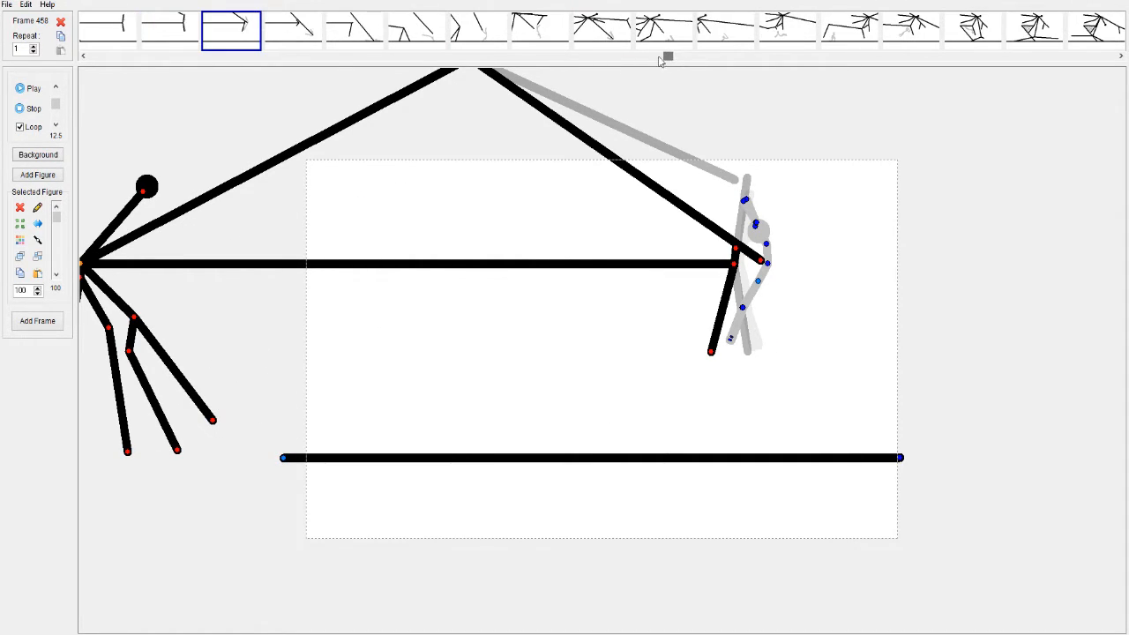
click(316, 25)
click(366, 32)
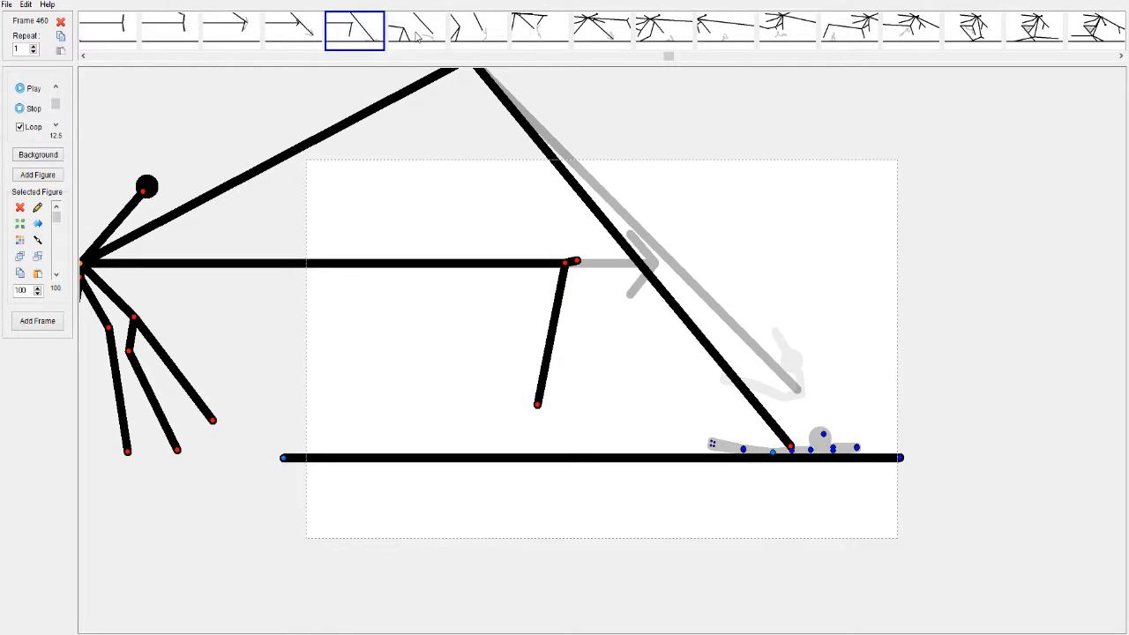
click(419, 37)
click(491, 33)
click(537, 32)
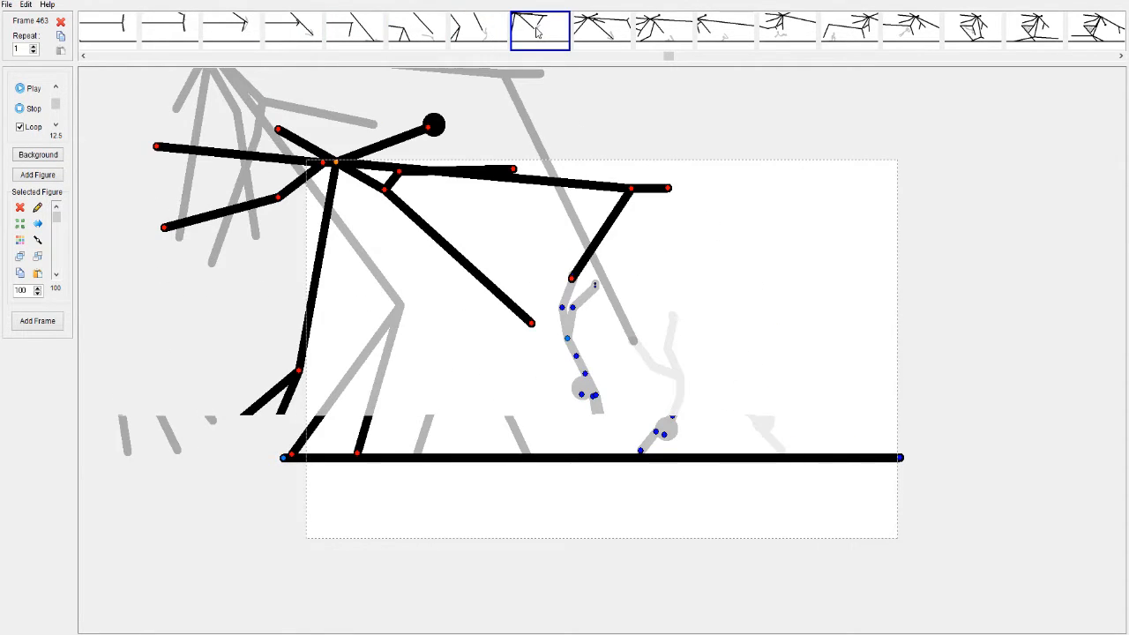
click(591, 38)
click(666, 29)
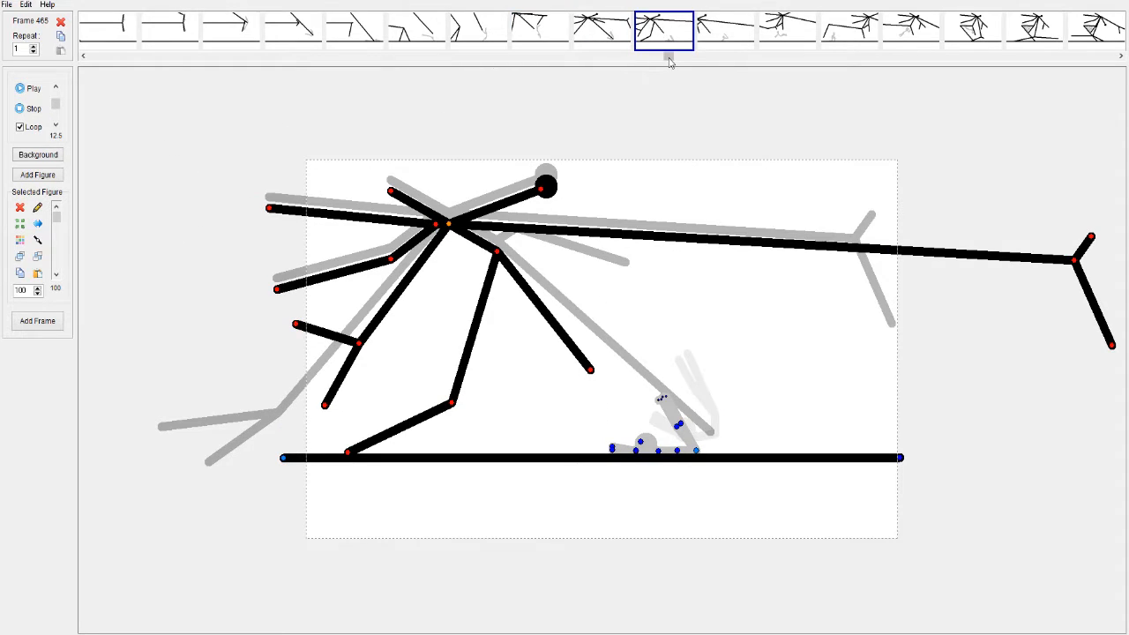
- Look ahead at frame 472, then examine frames 468 to 472, where the giant traps the grey figure between its bent limbs
drag(667, 55, 679, 56)
click(545, 30)
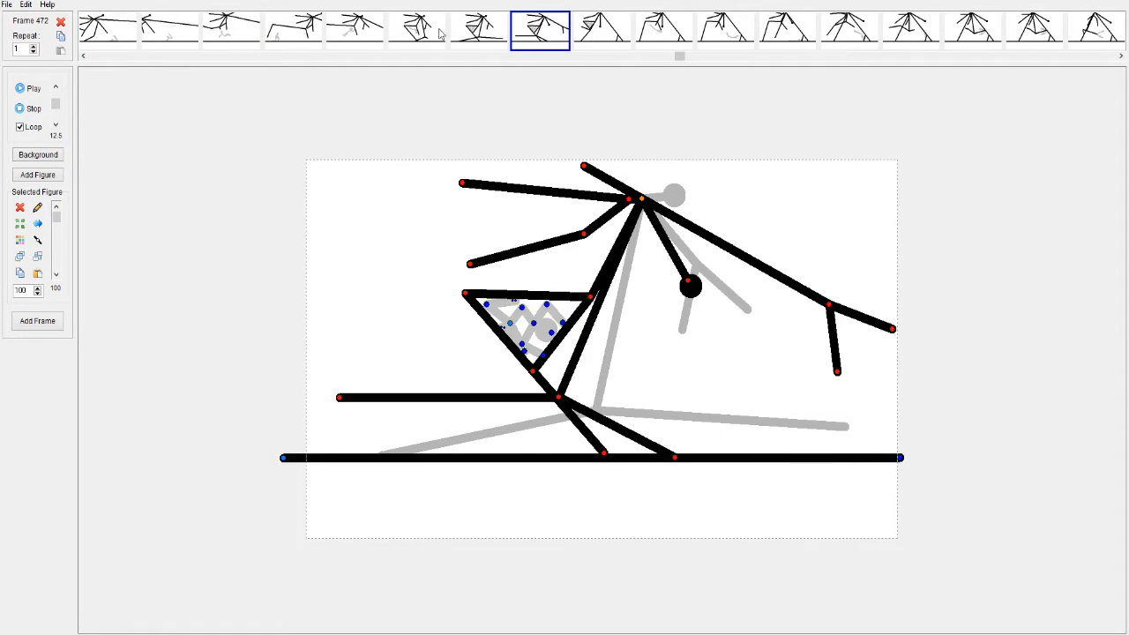
click(284, 33)
click(368, 30)
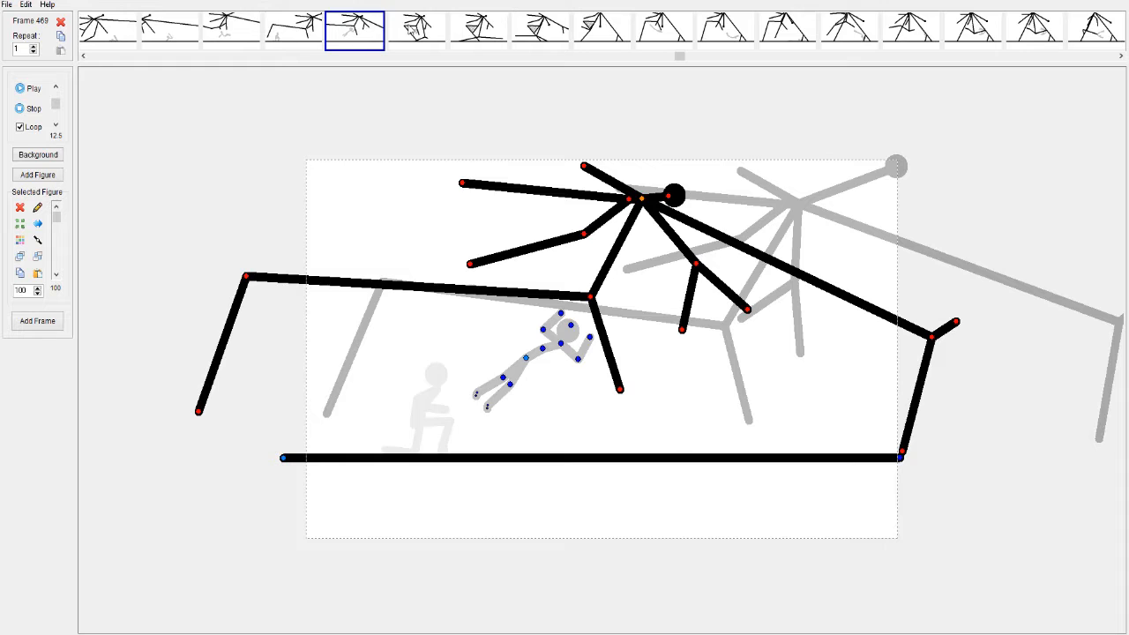
click(440, 27)
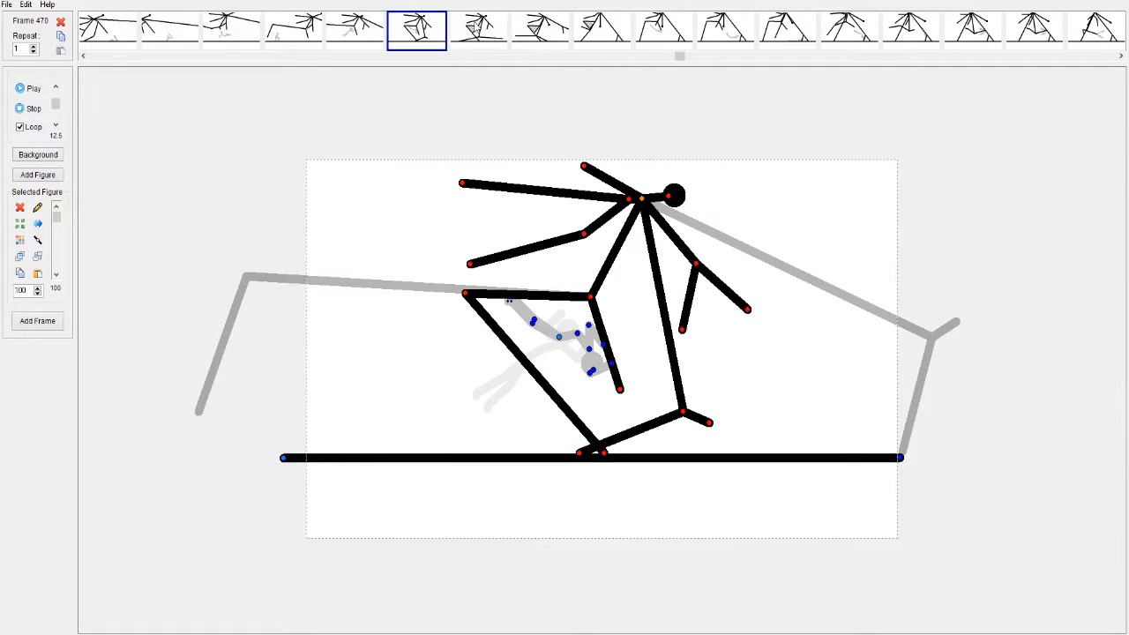
click(476, 28)
click(548, 29)
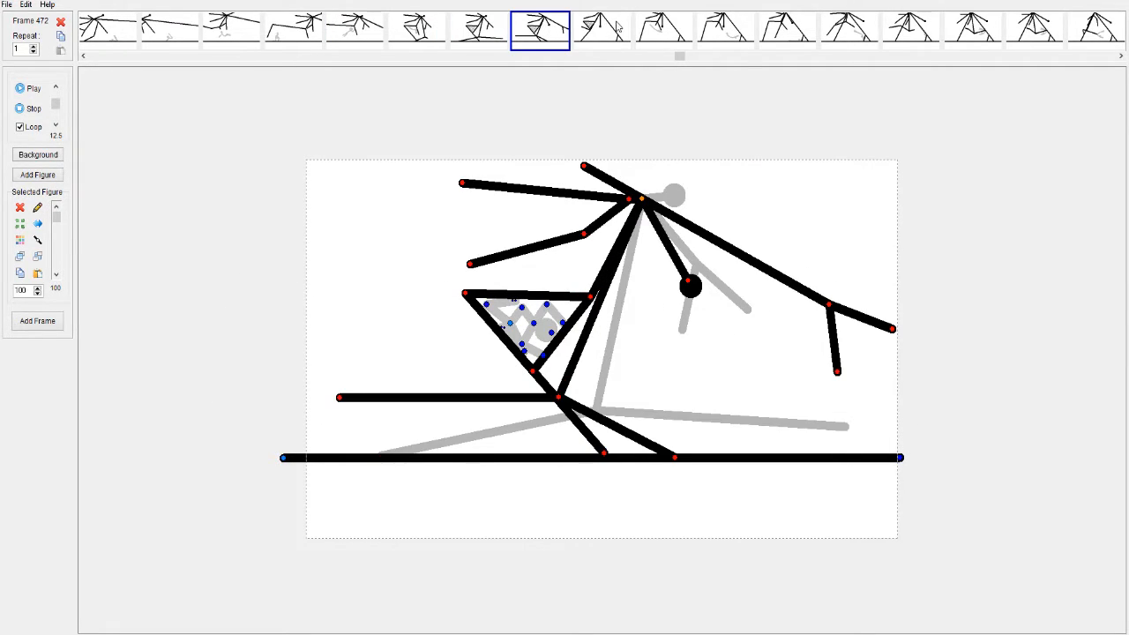
- Step through frames 473 to 476 and examine how the grey figure is thrown down out of the giant's limbs
click(607, 32)
click(648, 32)
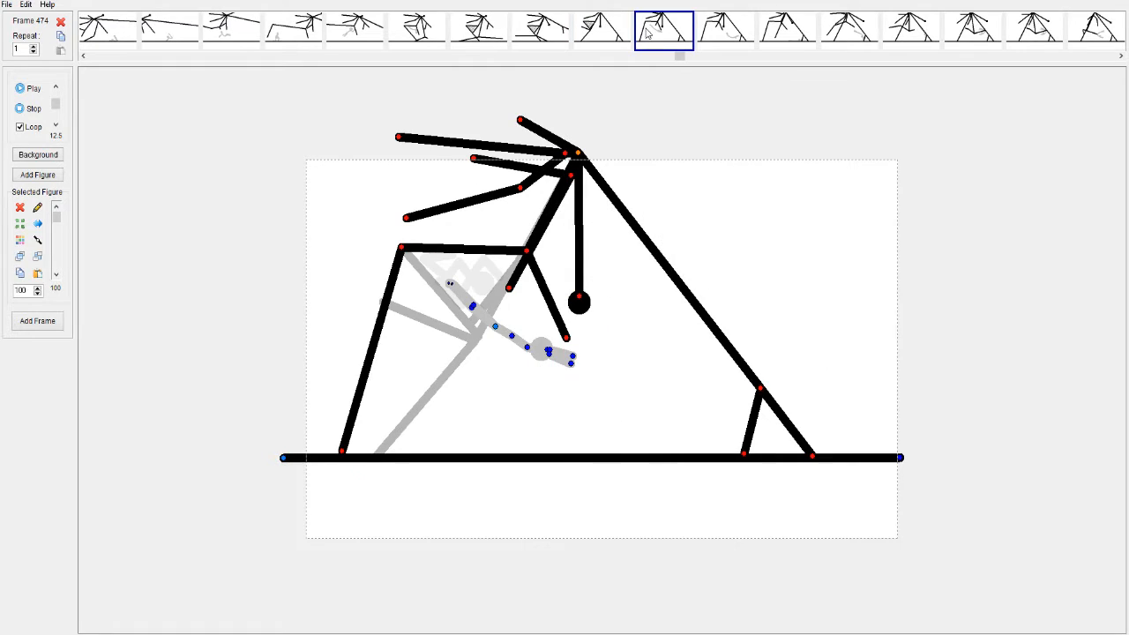
click(726, 37)
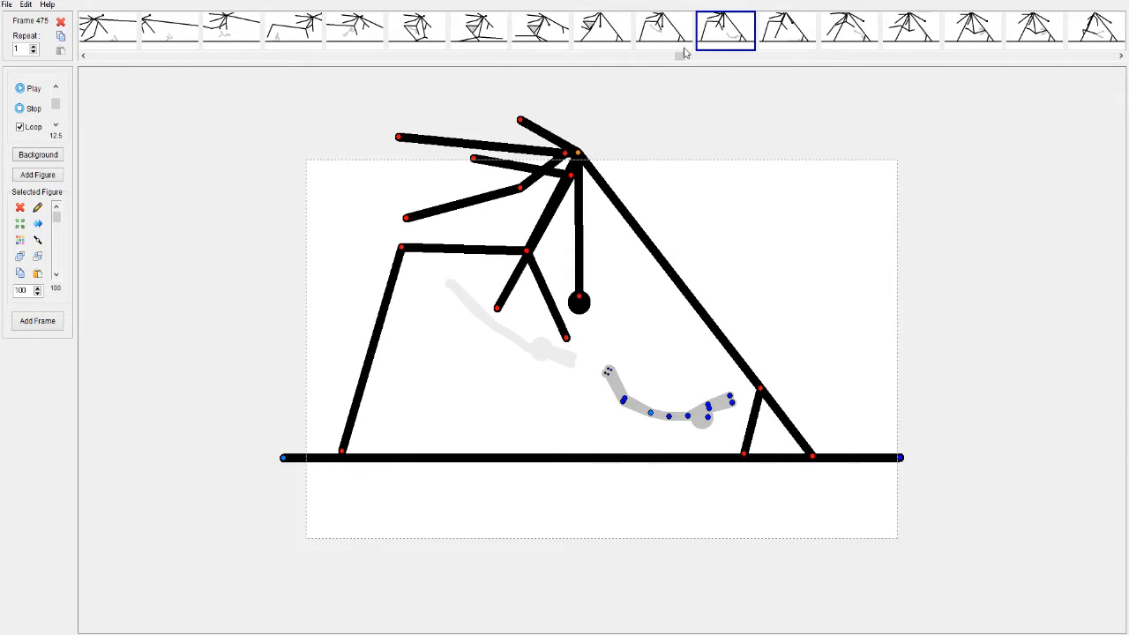
click(789, 41)
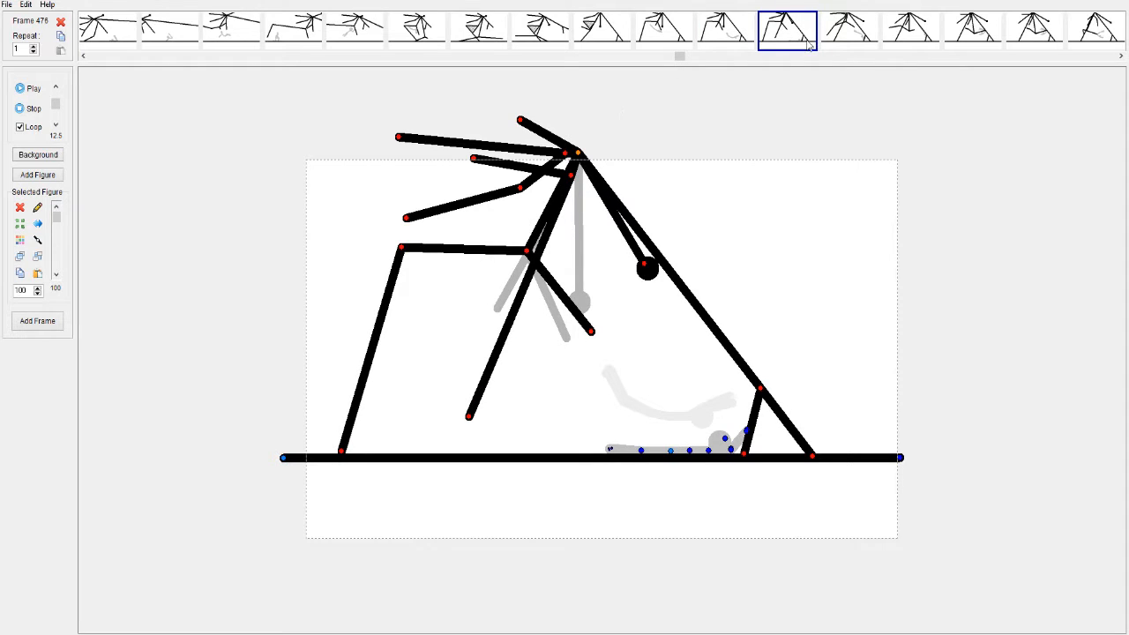
- Compare frames 475 to 477 back and forth, where the grey figure lands on the ground and bounces up beside the giant's leg
drag(679, 56, 685, 55)
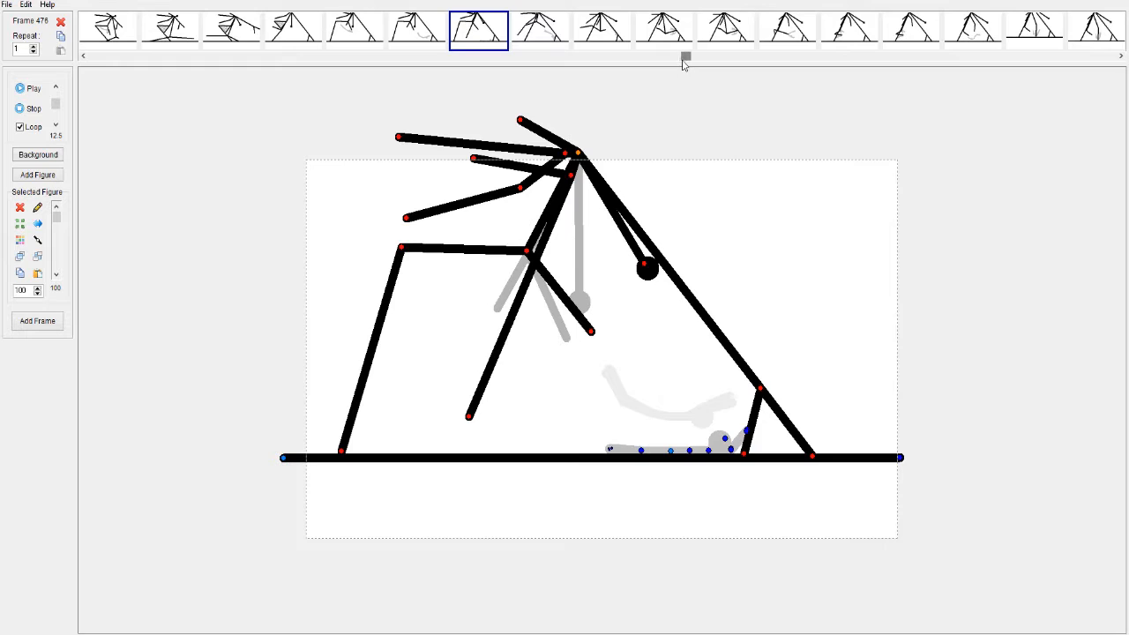
click(558, 35)
click(509, 41)
click(410, 30)
click(495, 31)
click(565, 29)
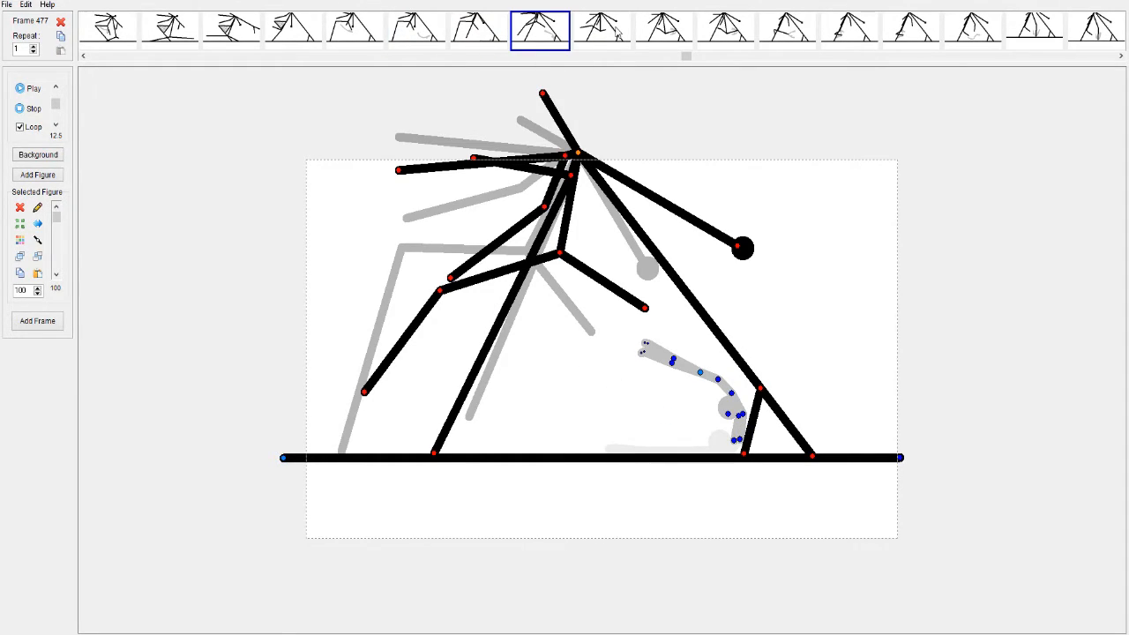
- Step through frames 478 to 481 and examine how the giant's jointed limb strikes the grey figure in mid-air
click(619, 32)
click(671, 33)
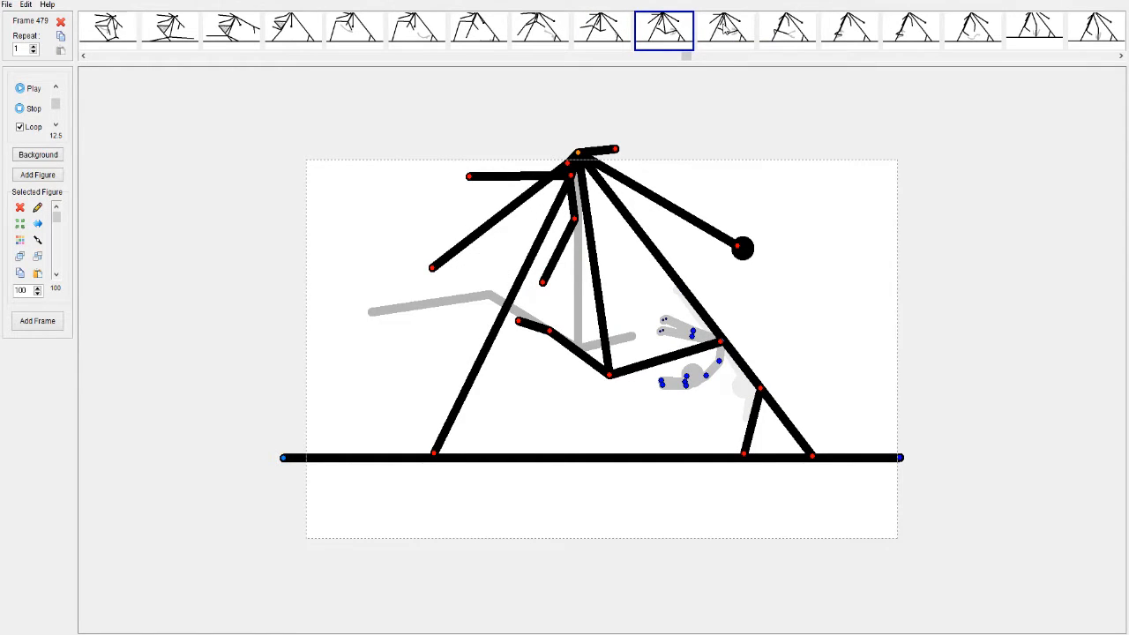
click(723, 29)
click(784, 35)
- Compare frames 482 to 484 back and forth, where the grey figure is knocked against the giant's leg and thrown back
drag(686, 57, 694, 58)
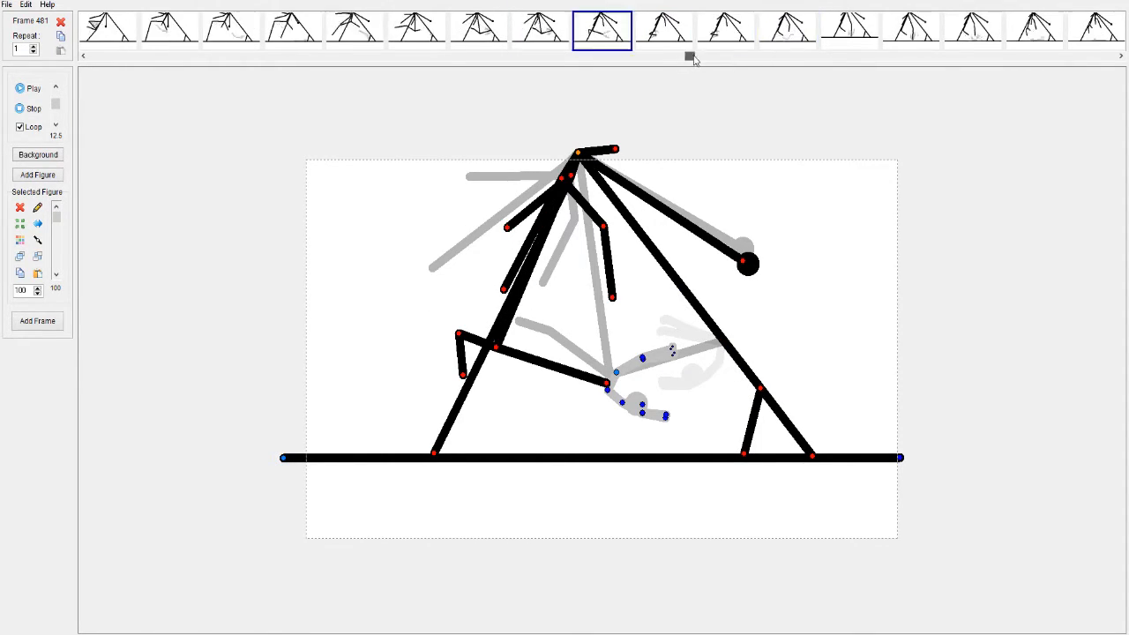
click(498, 33)
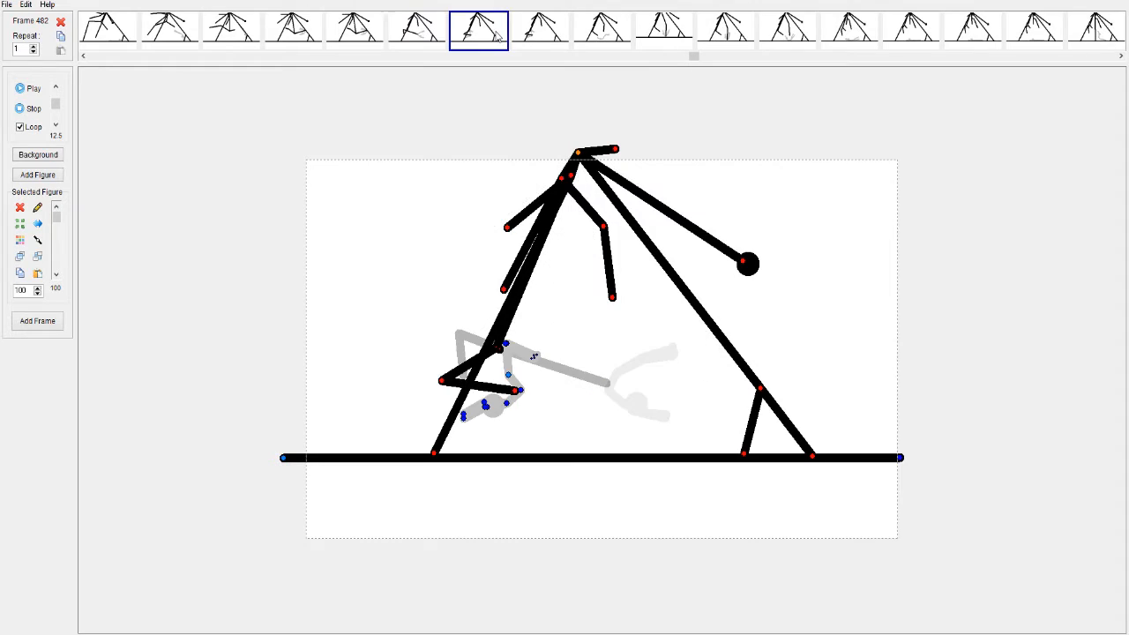
click(557, 24)
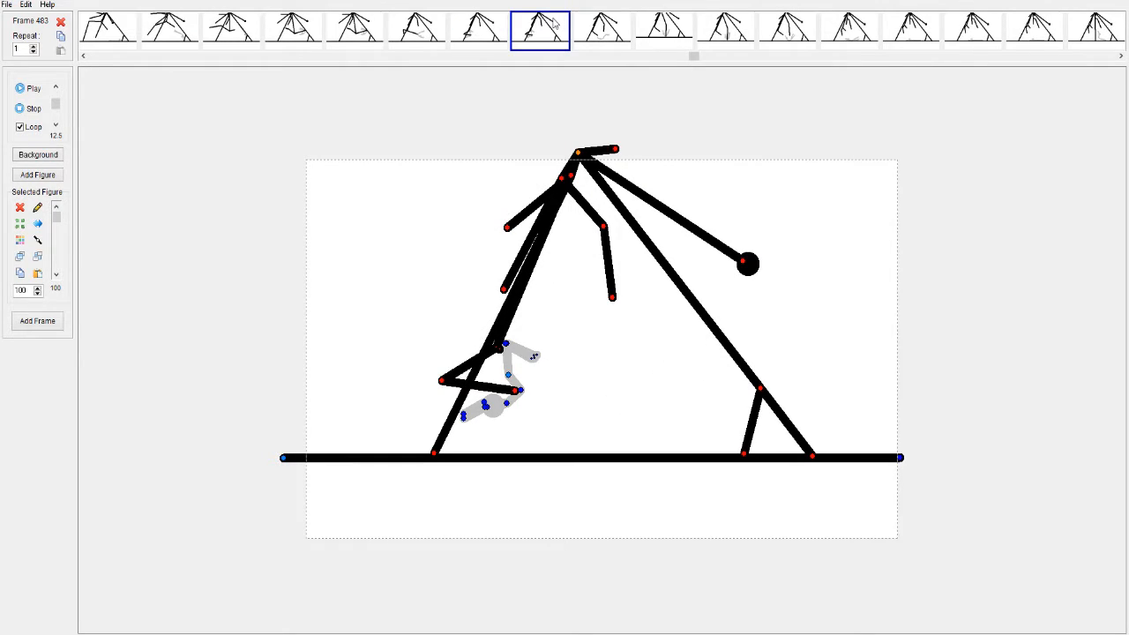
click(483, 29)
click(554, 30)
click(622, 27)
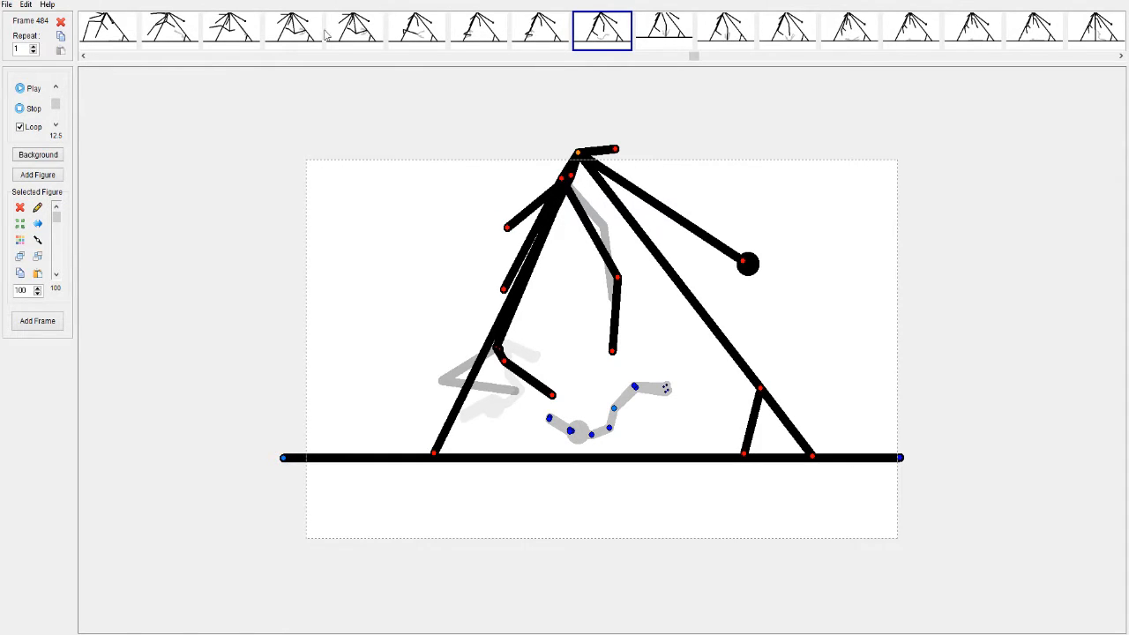
- Replay frames 480 to 487 one by one, examining how the giant slams the grey figure down and the ground line shifts
click(361, 31)
click(423, 34)
click(490, 27)
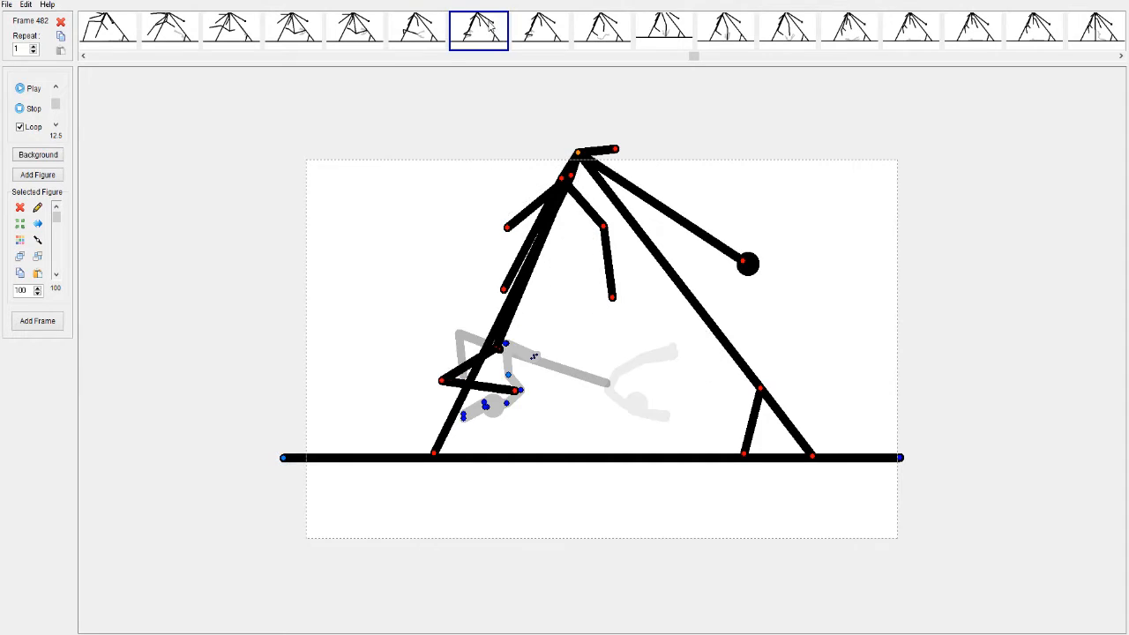
click(556, 39)
click(600, 34)
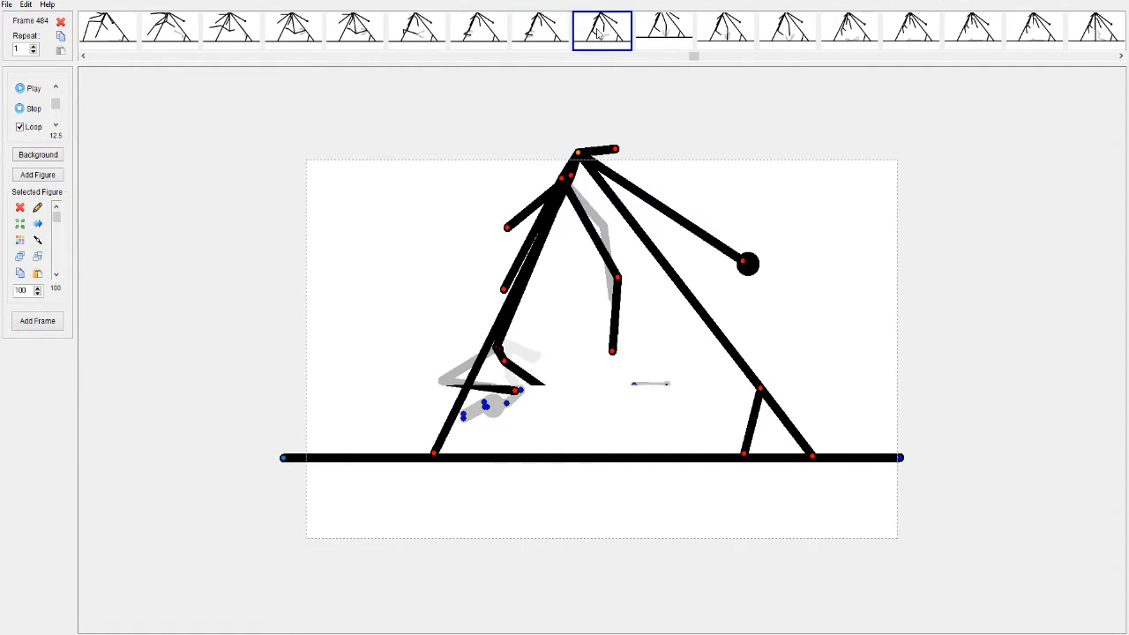
click(666, 30)
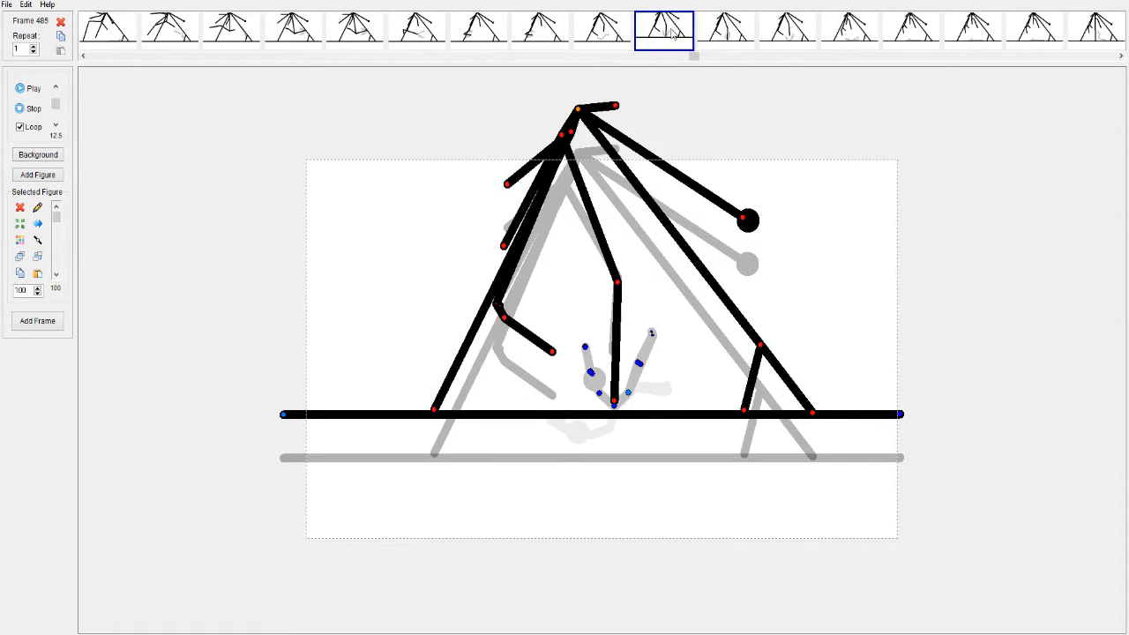
click(724, 32)
click(781, 34)
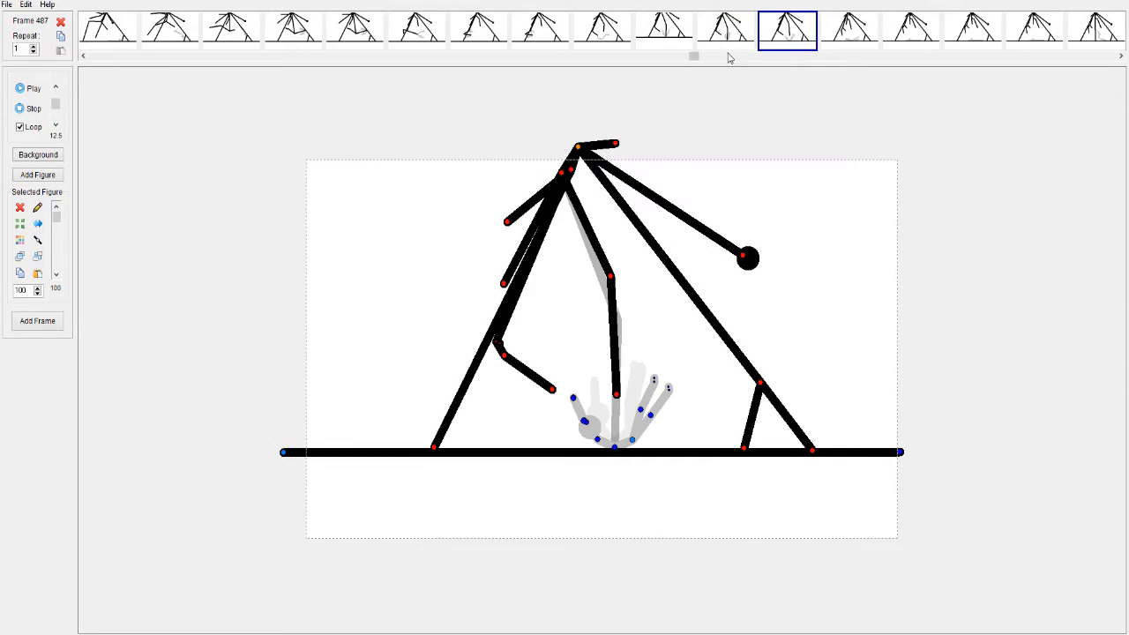
- Step through frames 488 to 490 and examine how the grey figure settles flat on the ground under the giant
drag(695, 57, 707, 59)
click(311, 36)
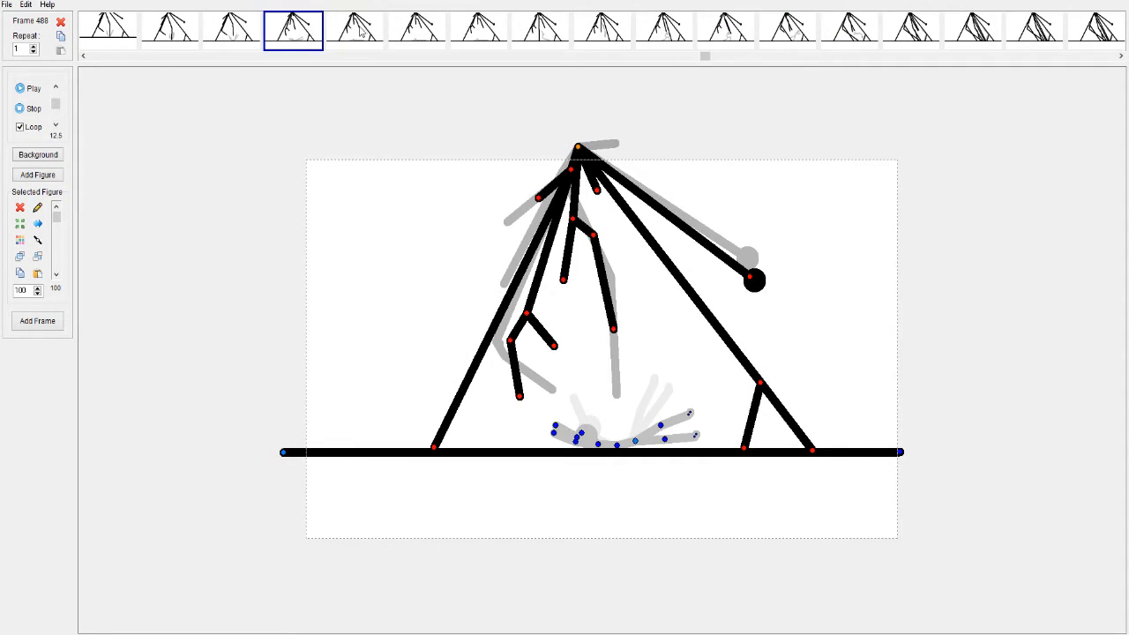
click(361, 30)
click(438, 32)
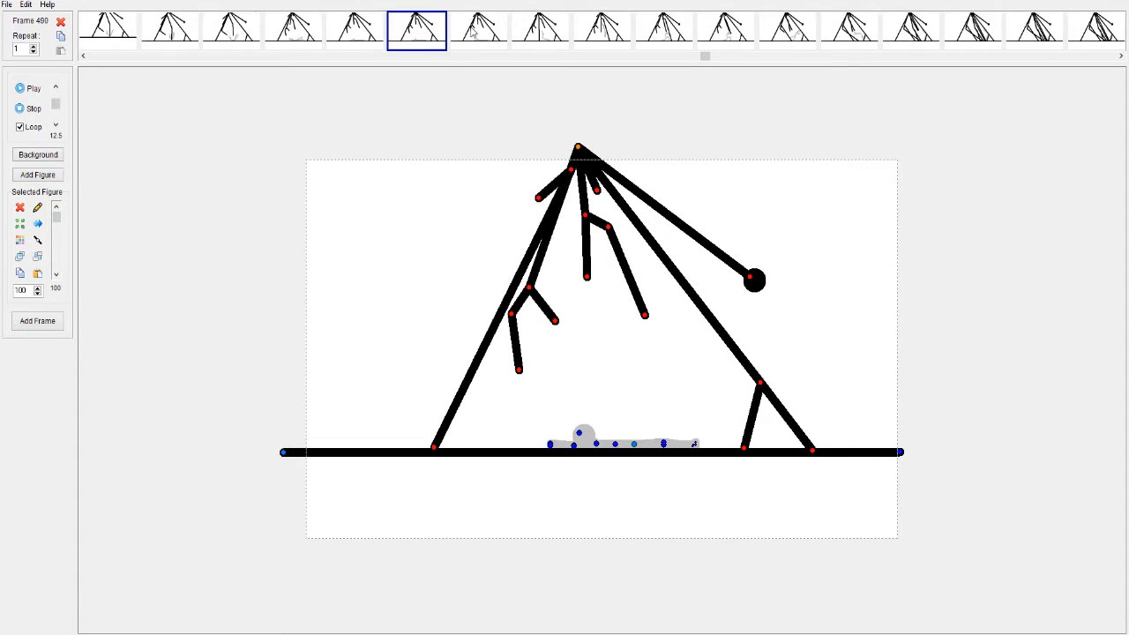
- Compare frames 491 to 493 back and forth, where the giant stabs a limb into the ground and the grey figure springs up
click(474, 32)
click(564, 32)
click(581, 31)
click(532, 39)
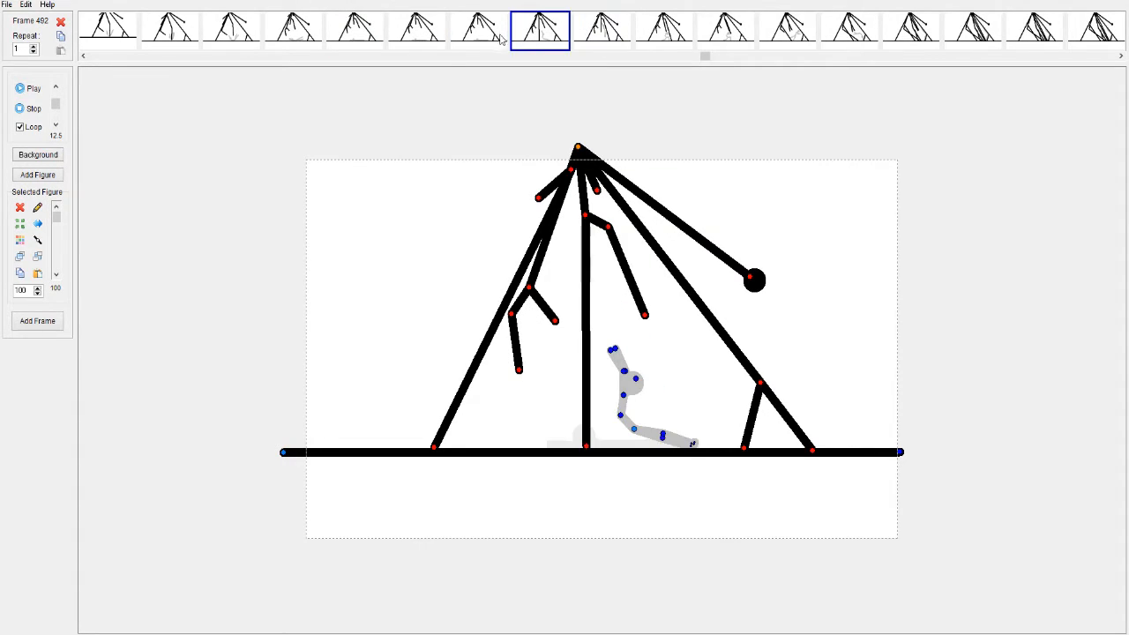
click(494, 37)
click(533, 34)
- Step through frames 493 to 495 and back to 493, examining how the grey figure dodges between the giant's limbs and crouches
click(599, 34)
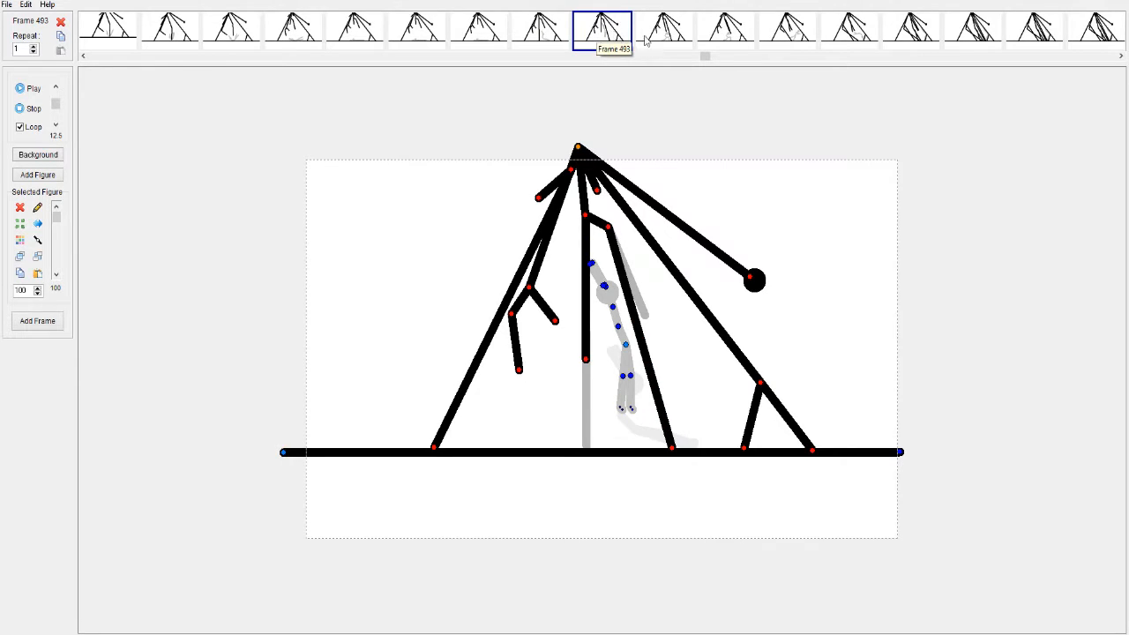
click(679, 41)
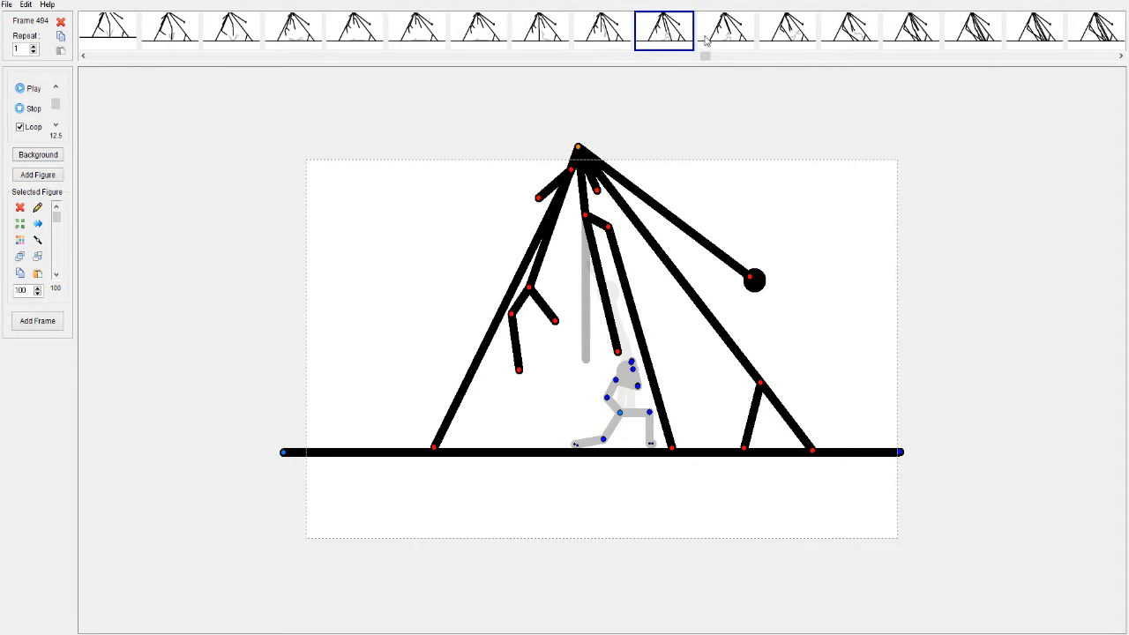
click(735, 35)
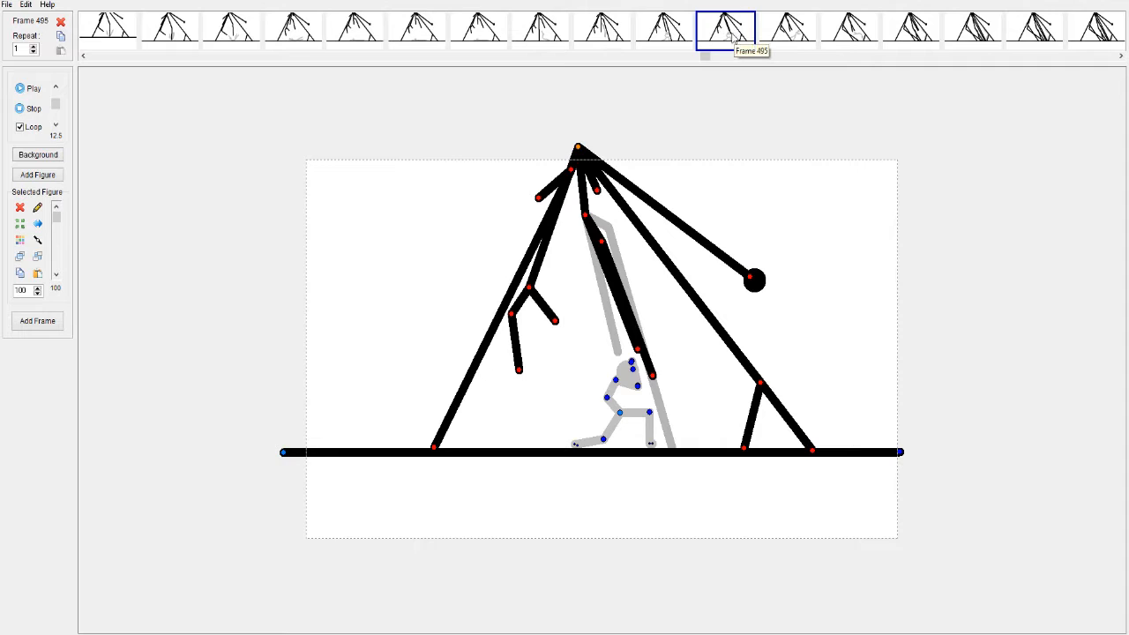
click(681, 33)
click(611, 32)
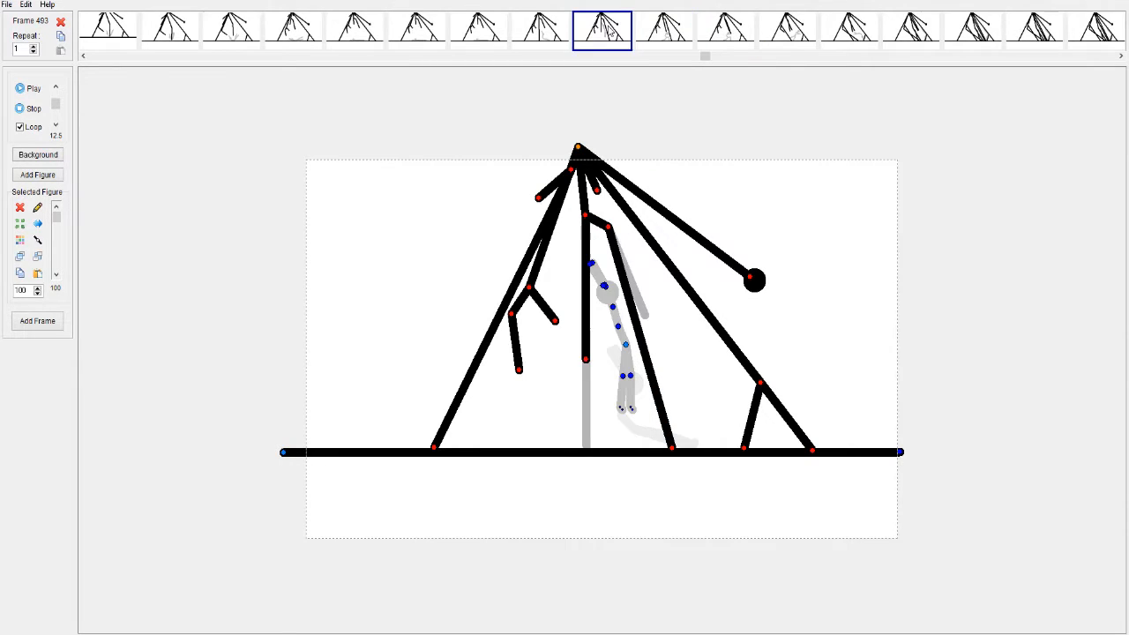
- Step through frames 494 to 497 and examine how the grey figure crouches and dives between the giant's stabbing limbs
click(653, 32)
click(742, 34)
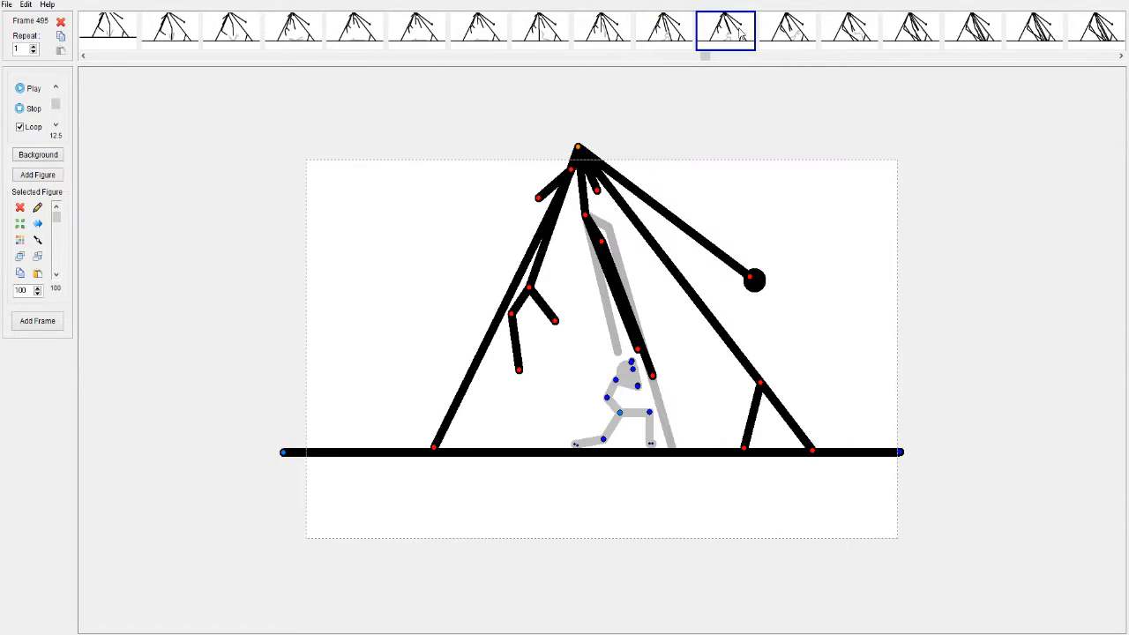
click(794, 32)
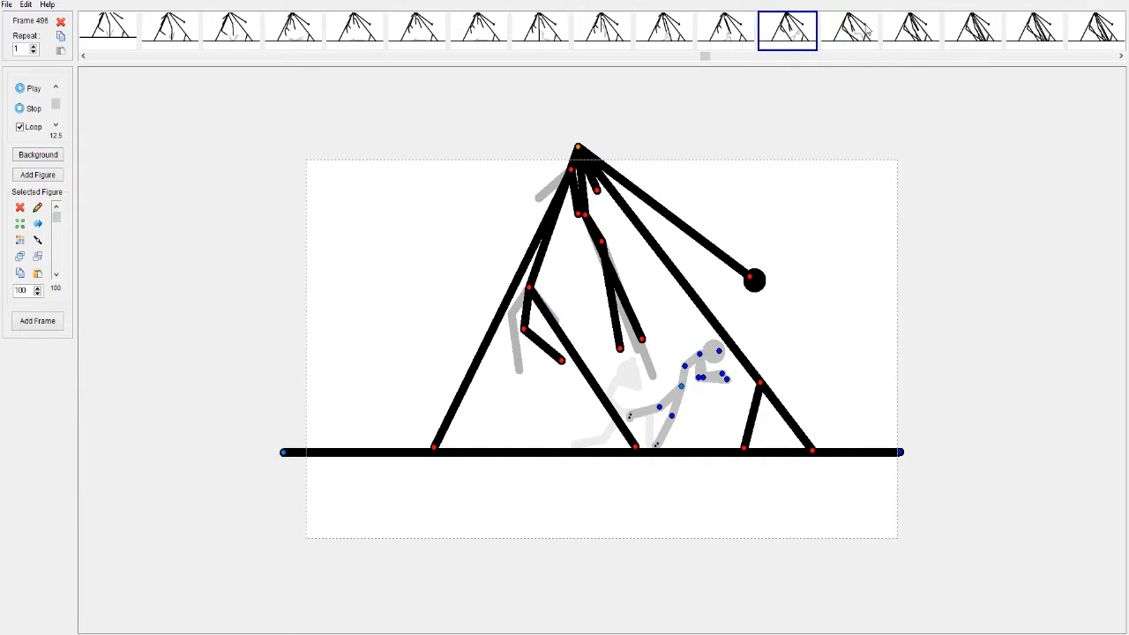
click(852, 31)
- Step through frames 498 to 501 and examine how the giant's limbs close in around the grey figure
mouse_move(709, 57)
mouse_down()
mouse_move(772, 61)
mouse_move(706, 64)
mouse_move(716, 59)
mouse_up()
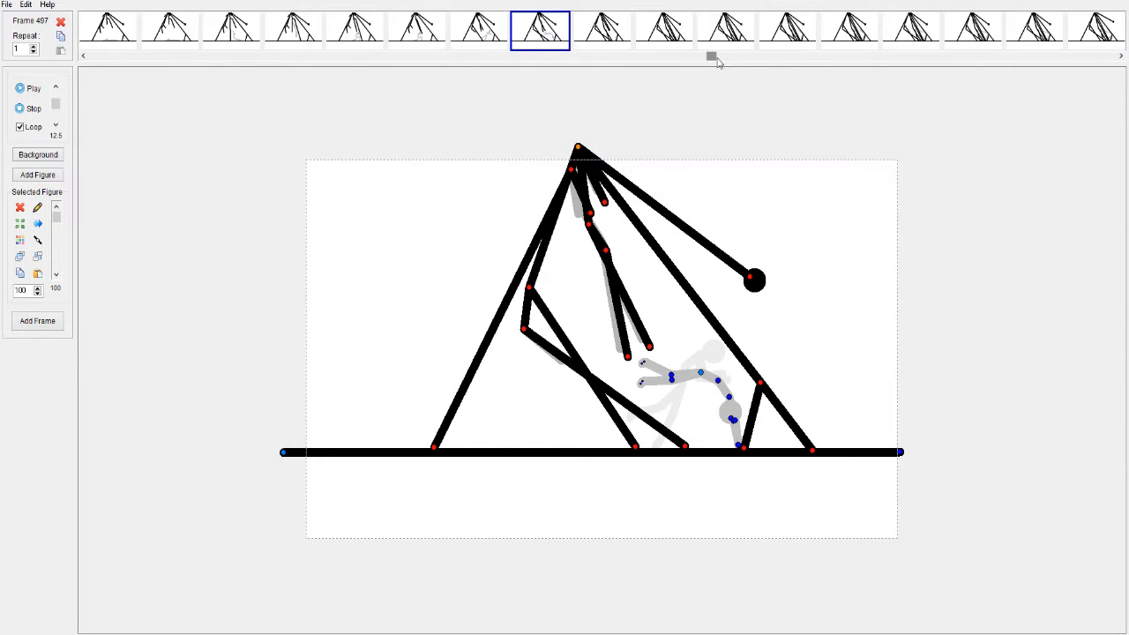
click(623, 33)
click(693, 32)
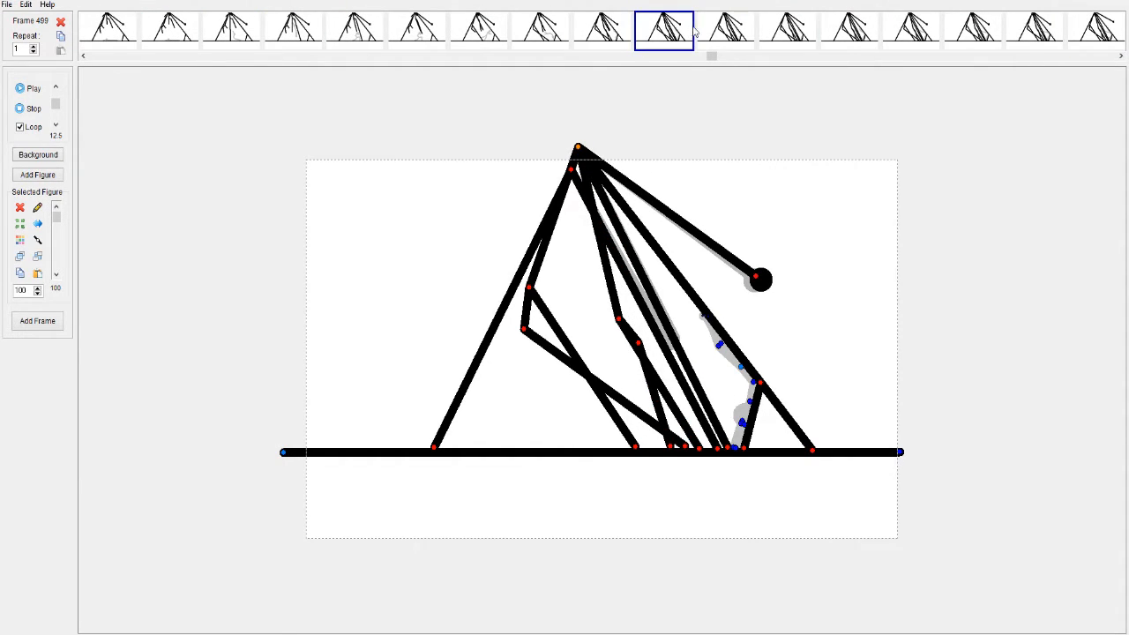
click(737, 32)
click(792, 35)
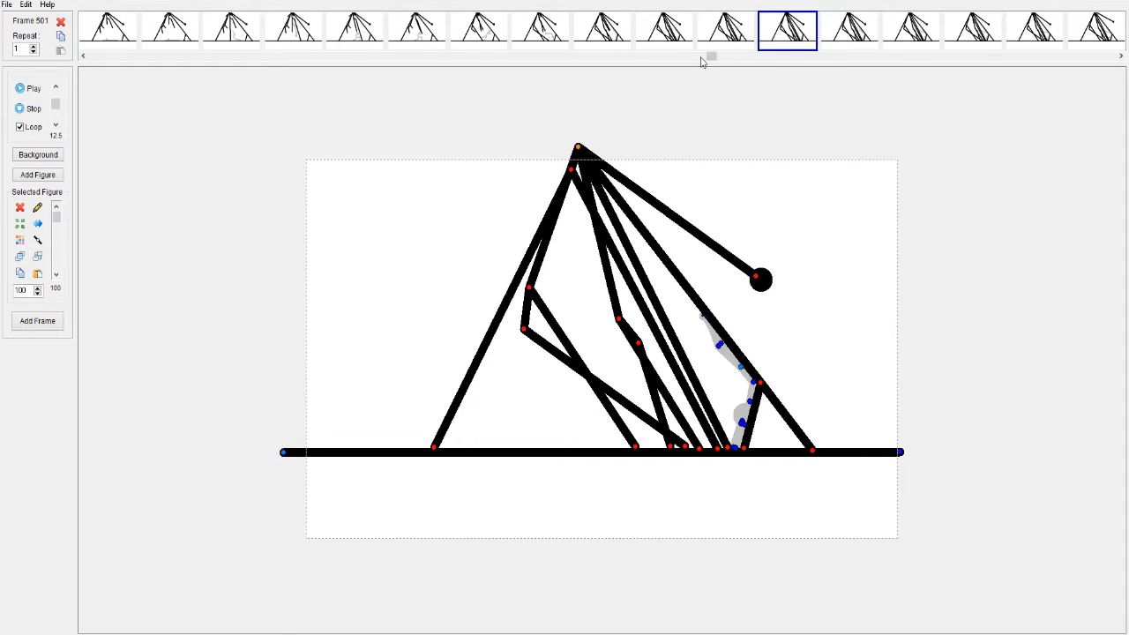
- Examine the frames around 514, where the giant falls down as the grey figure runs off
drag(714, 61, 753, 74)
click(615, 29)
click(667, 31)
click(729, 34)
click(676, 34)
- Examine the fade-out from frame 524, where the giant lies on the ground, through the following black frames
click(741, 58)
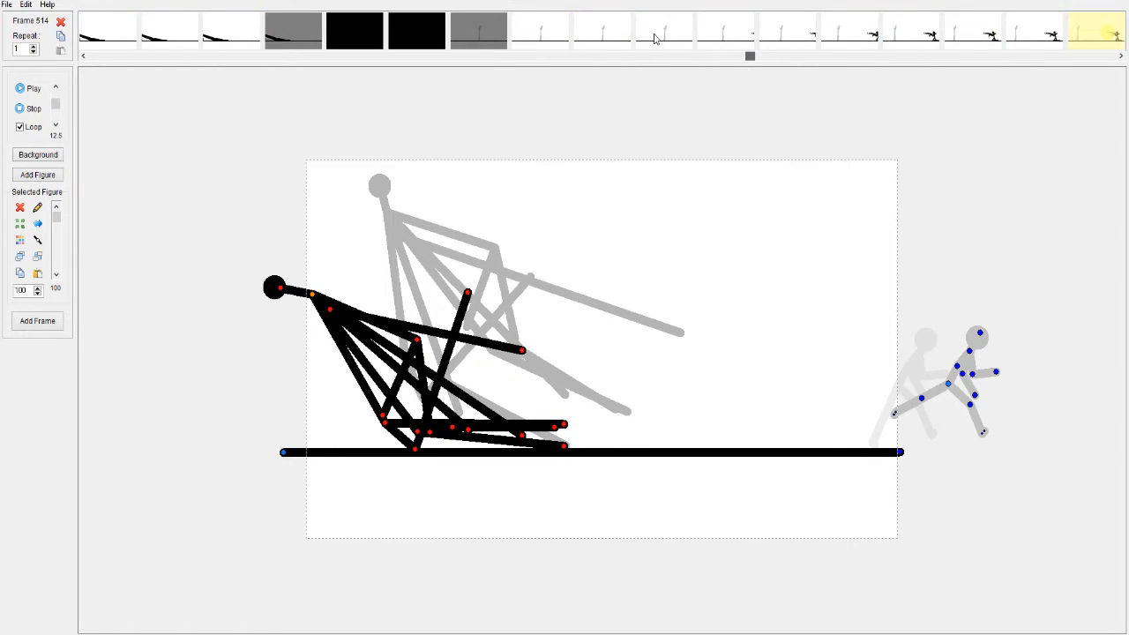
click(279, 37)
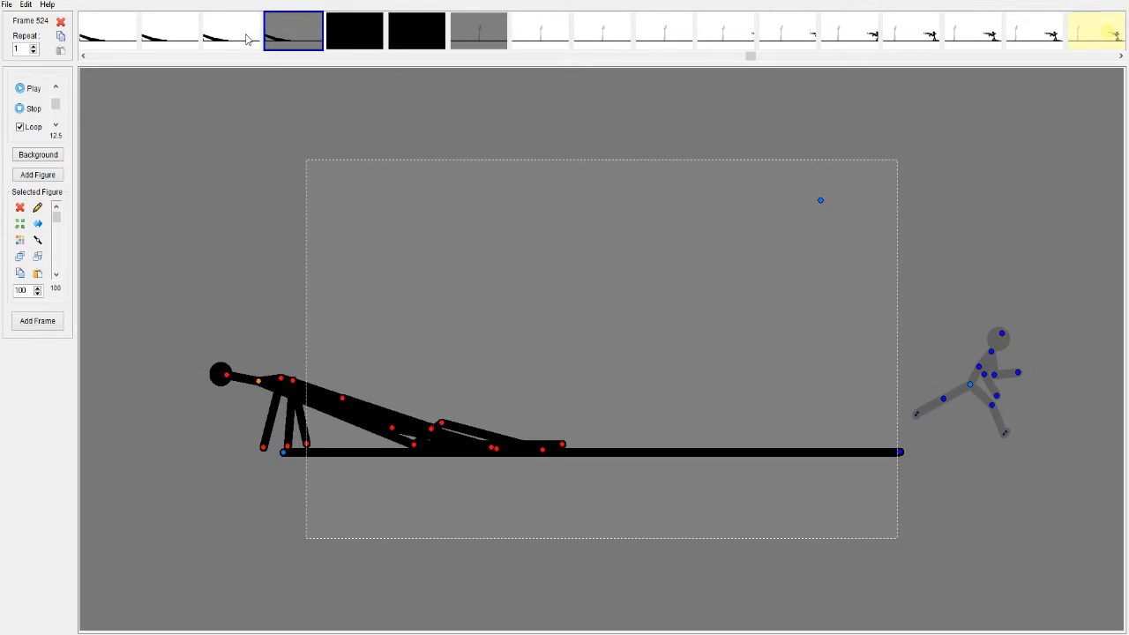
click(379, 42)
click(423, 41)
- Skip ahead to frames 664 and 660 and examine the two grey figures walking past the framed pictures
drag(750, 57, 915, 42)
click(886, 35)
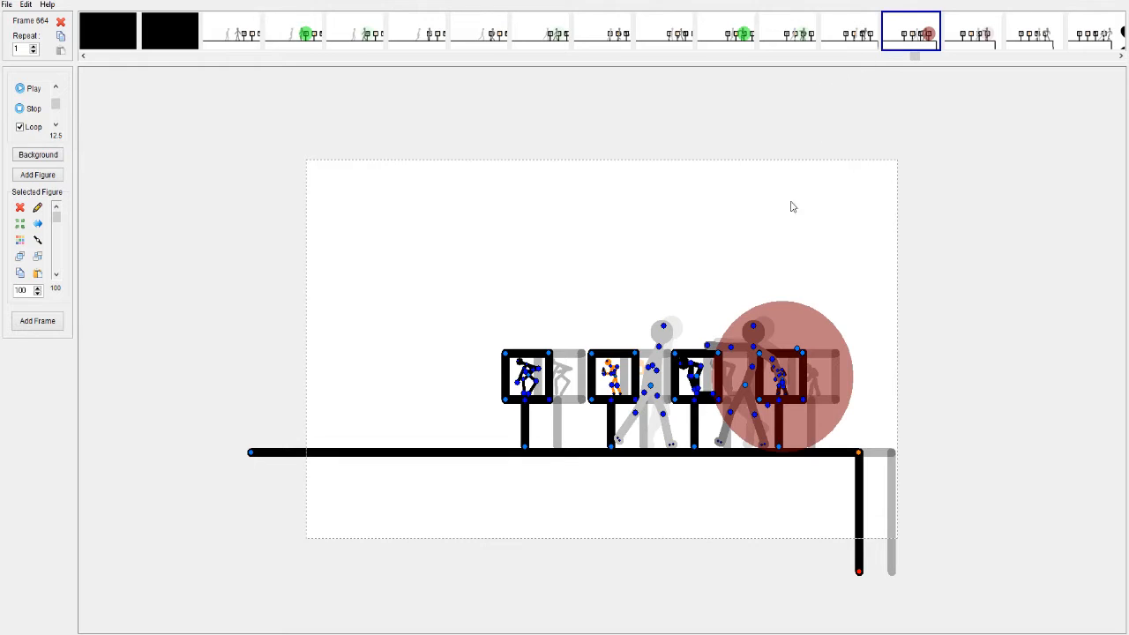
click(677, 35)
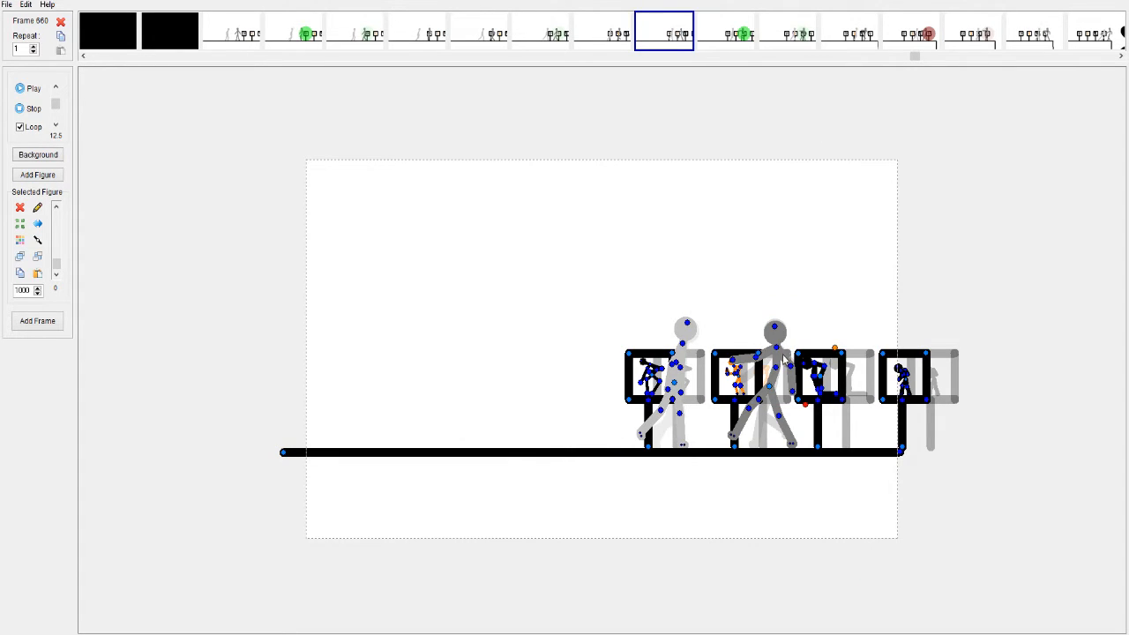
- Examine frames 788 and 789, where the purple figure stands over the black figure lying on the ground
drag(915, 59, 1068, 33)
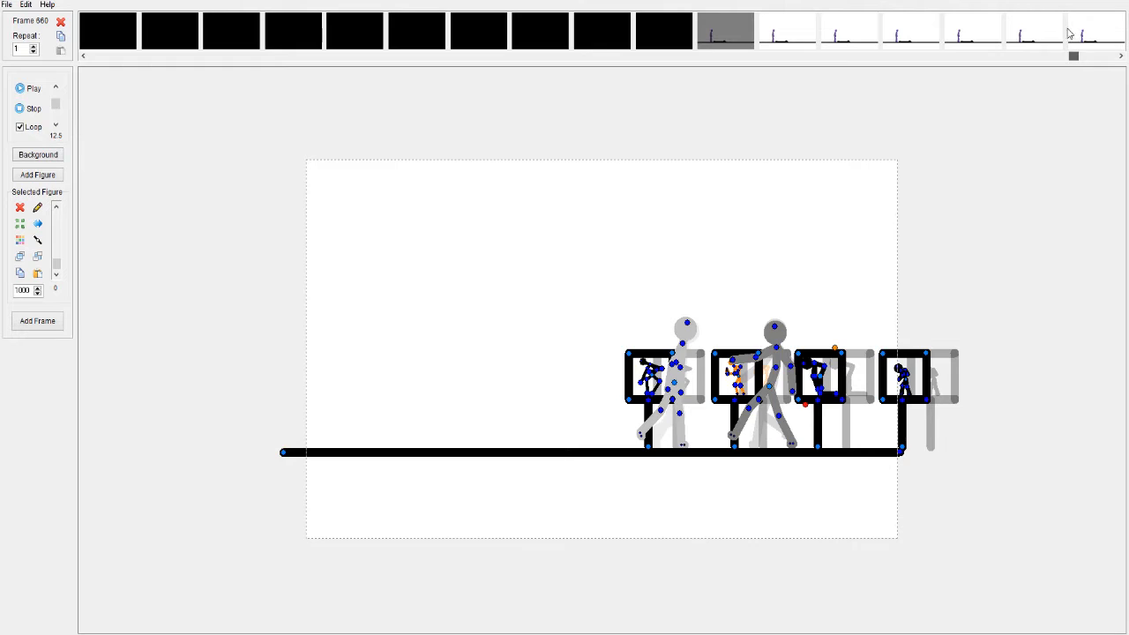
click(794, 34)
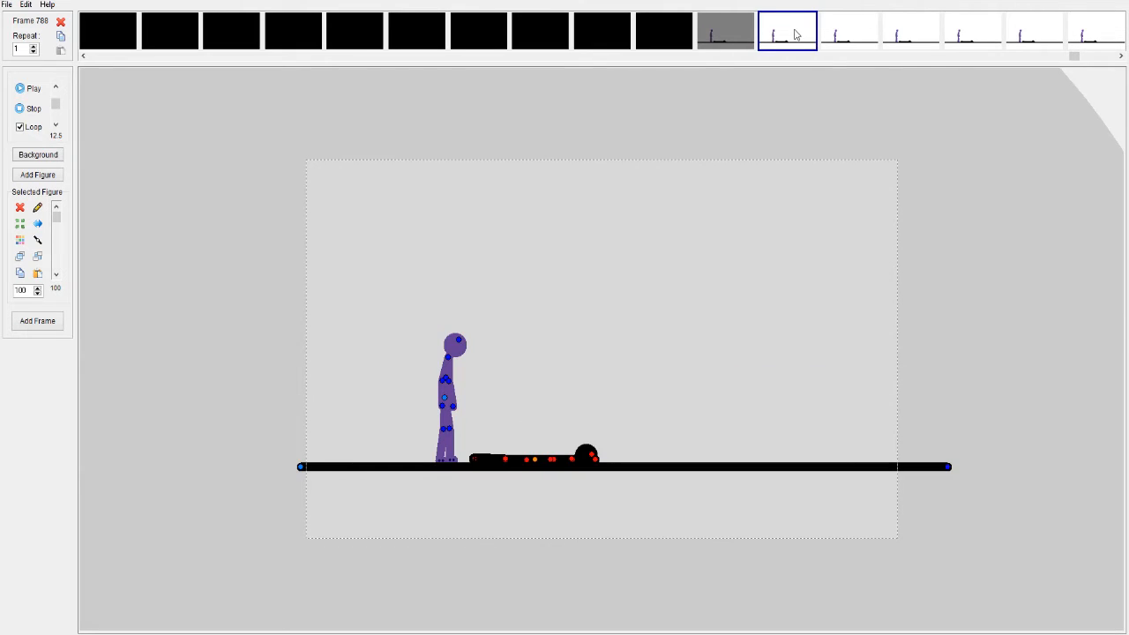
click(849, 37)
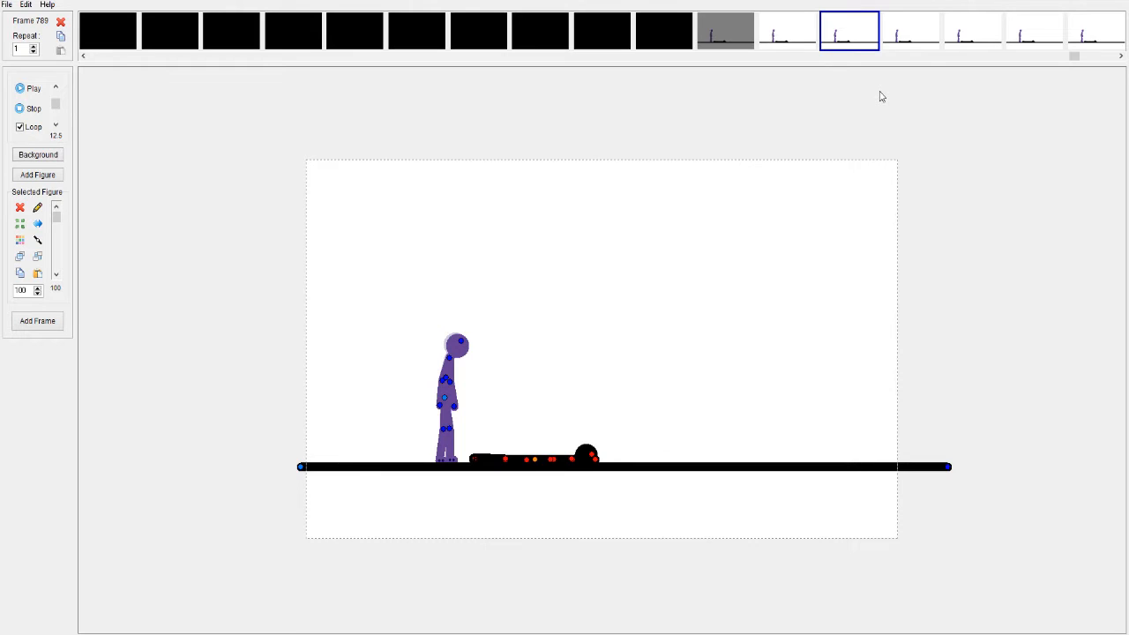
- In frame 43, move the grey running figure farther ahead of the lying black figure and lean its upper body forward
drag(1073, 59, 139, 55)
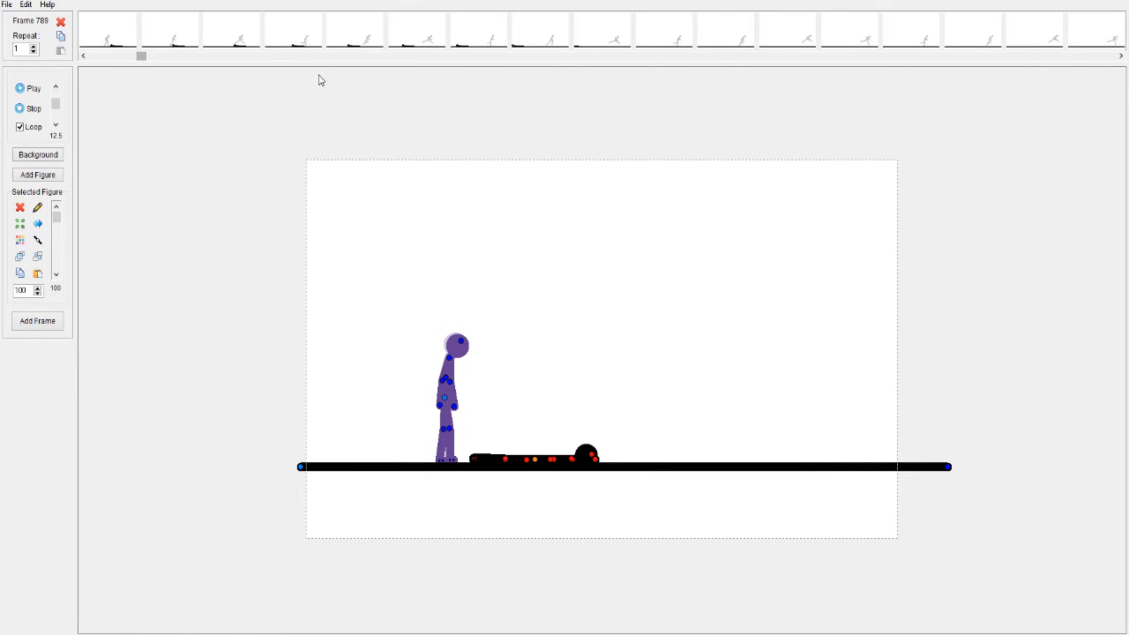
click(348, 36)
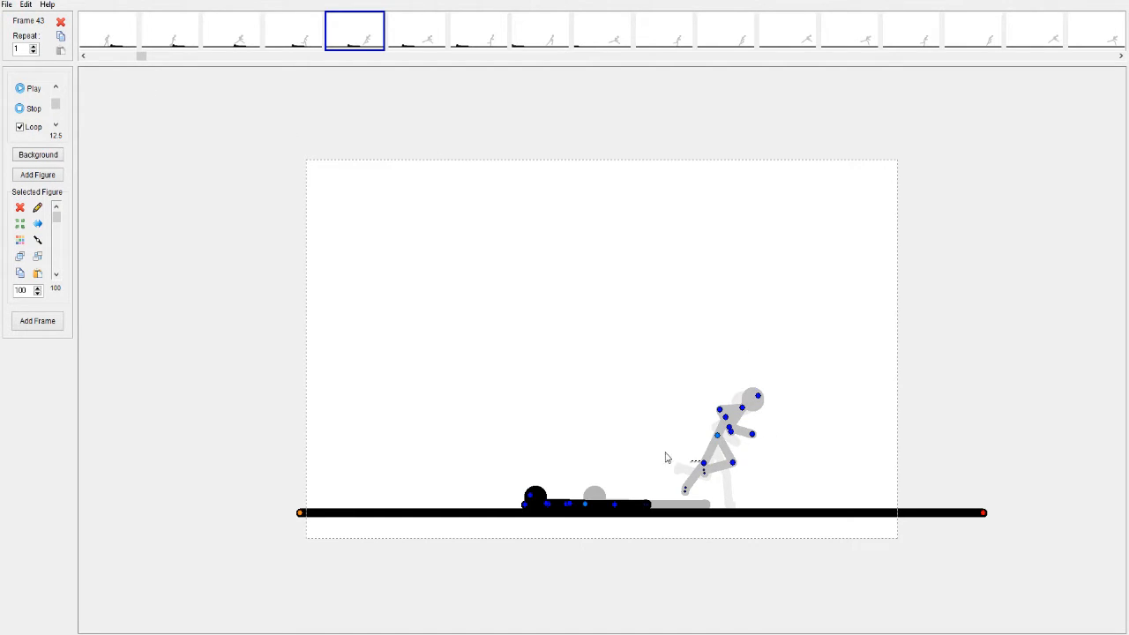
drag(703, 463, 788, 443)
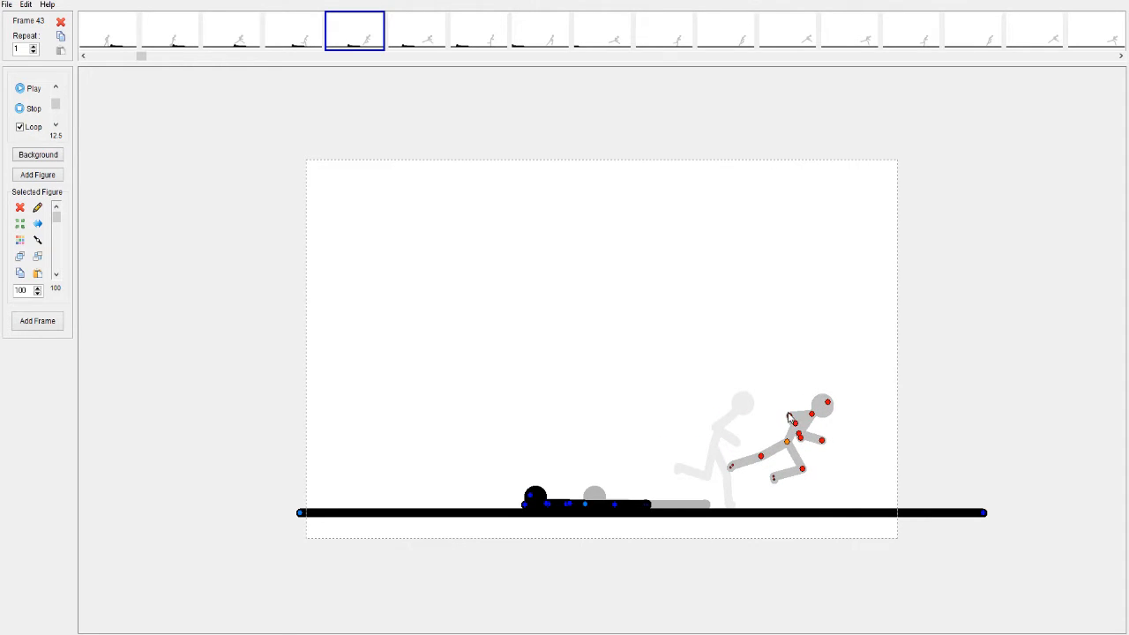
drag(796, 424, 799, 425)
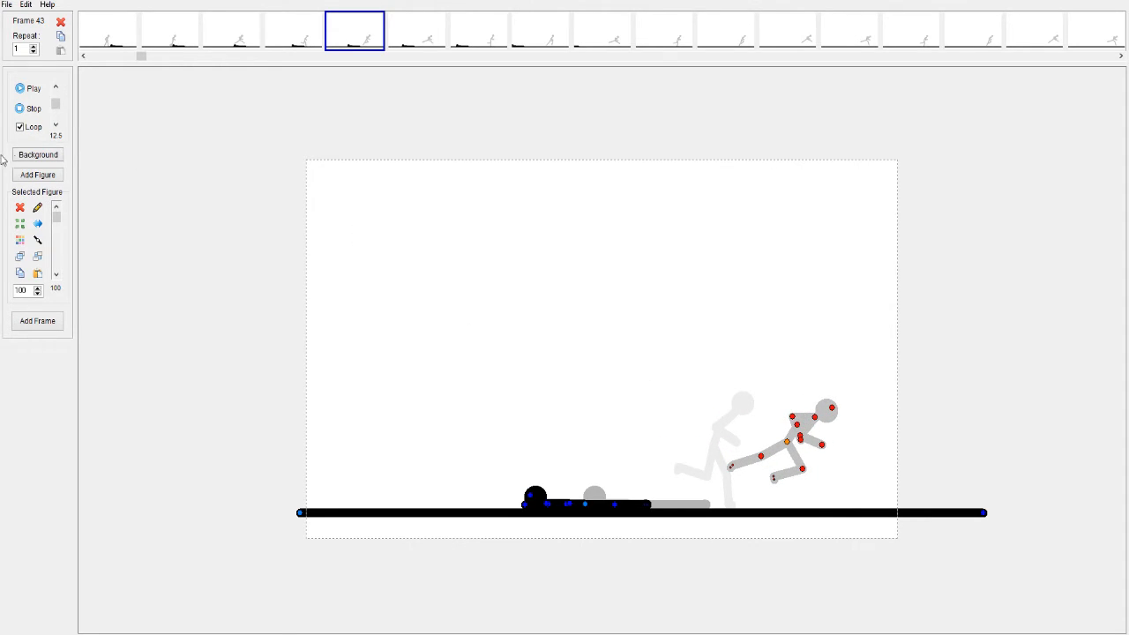
click(6, 4)
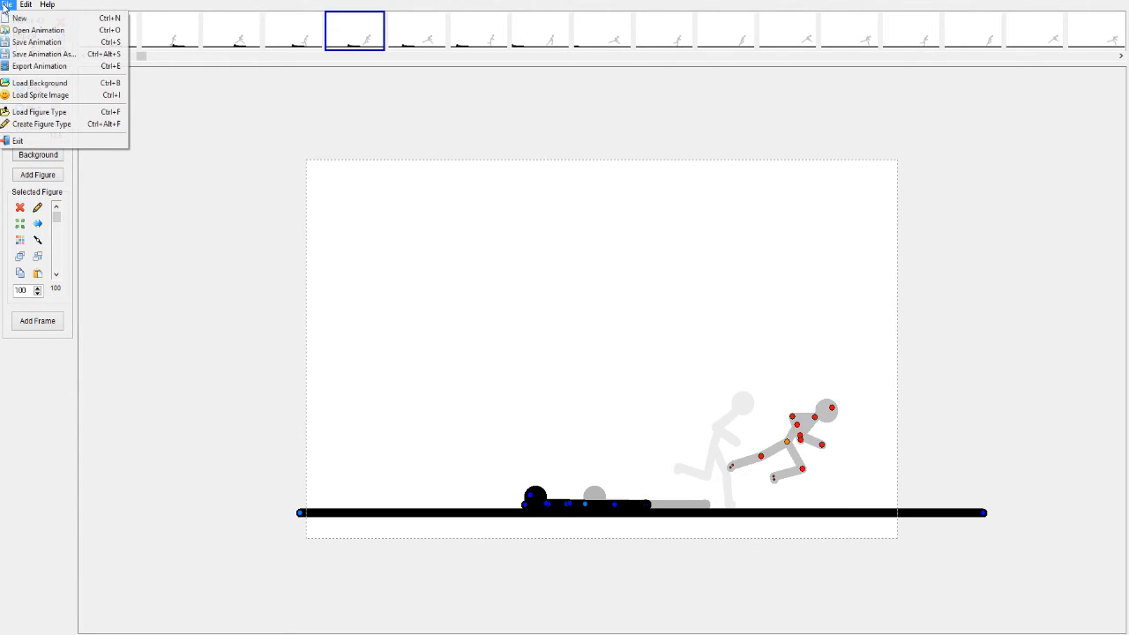
click(35, 66)
click(827, 361)
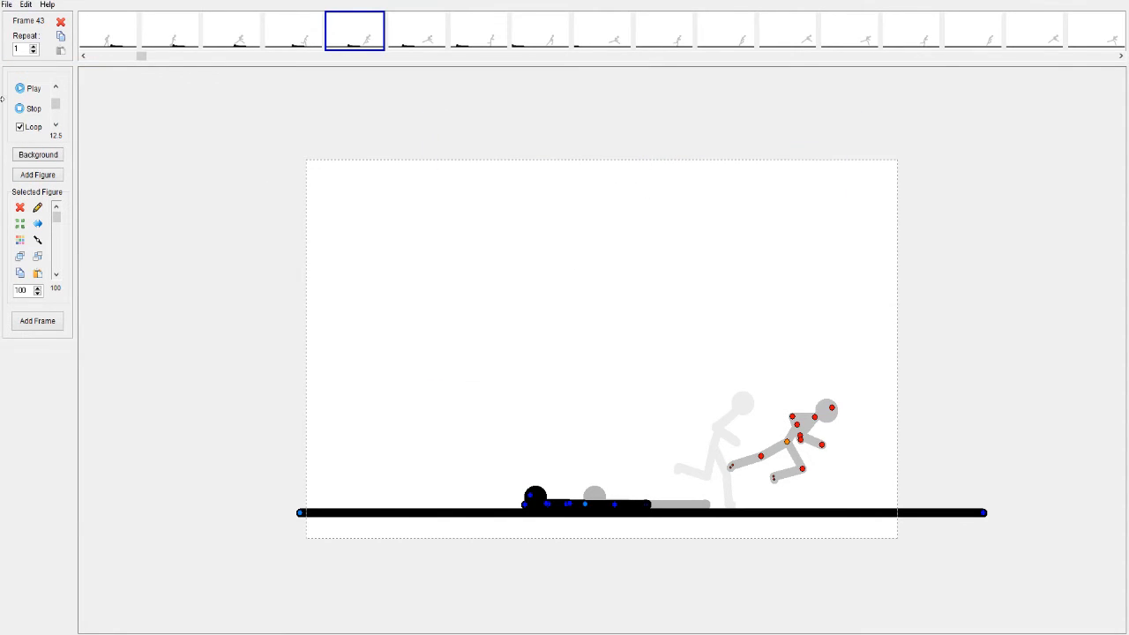
- Look at the saved Pivot files in the animations folder through Save Animation As, and cancel without saving
click(6, 5)
click(33, 54)
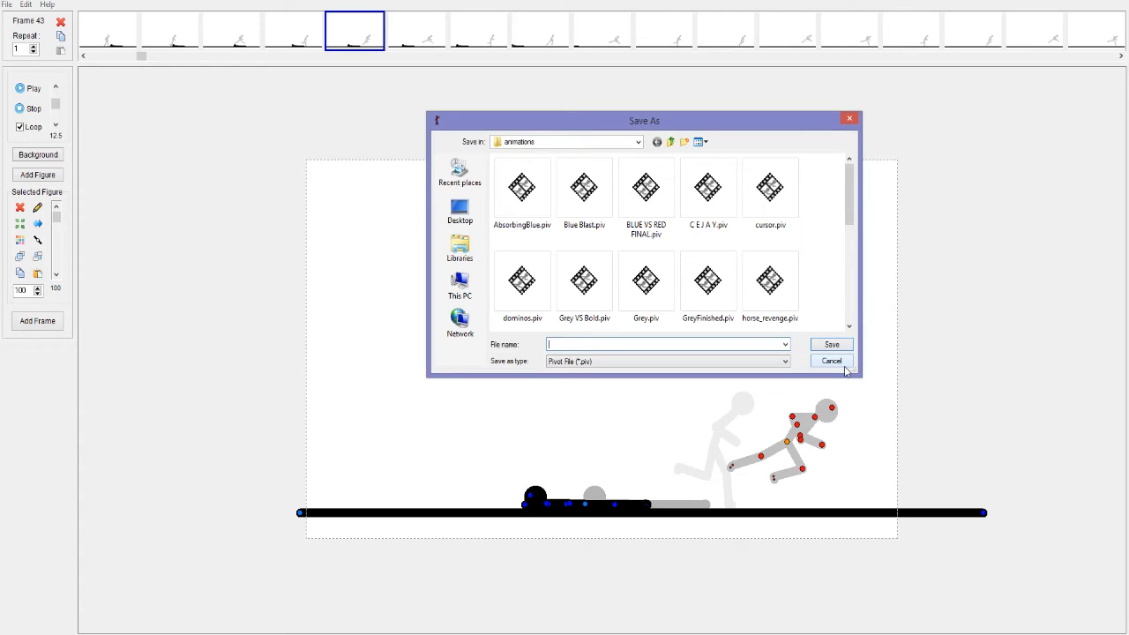
click(703, 196)
click(832, 361)
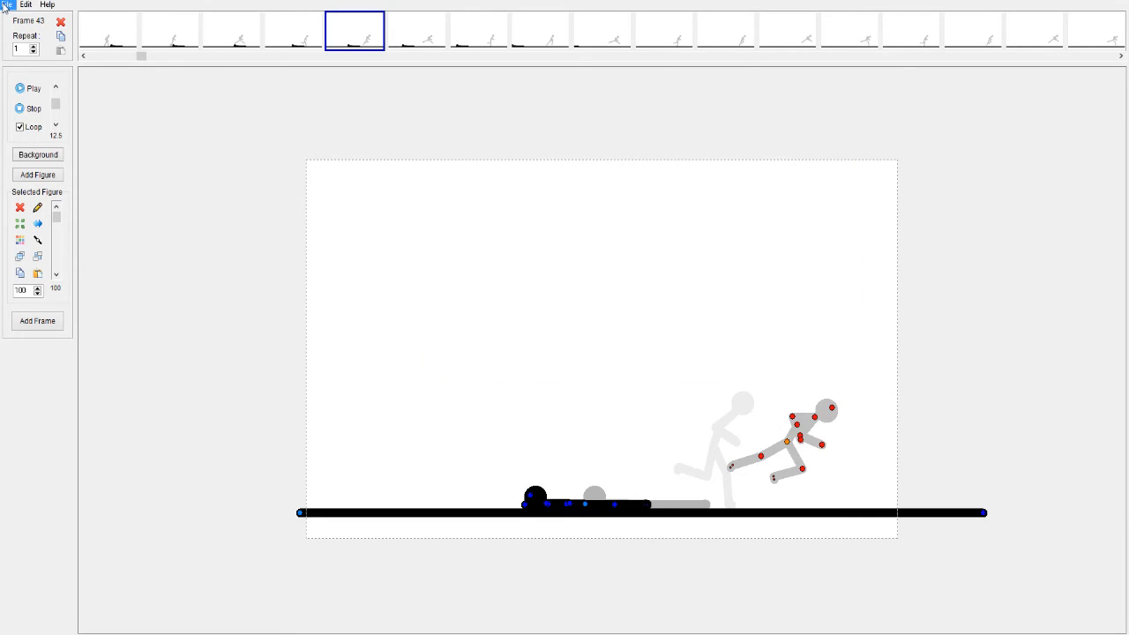
- Start an animation export to the Desktop and review the available file types, keeping Gif (*.gif)
click(5, 5)
click(46, 67)
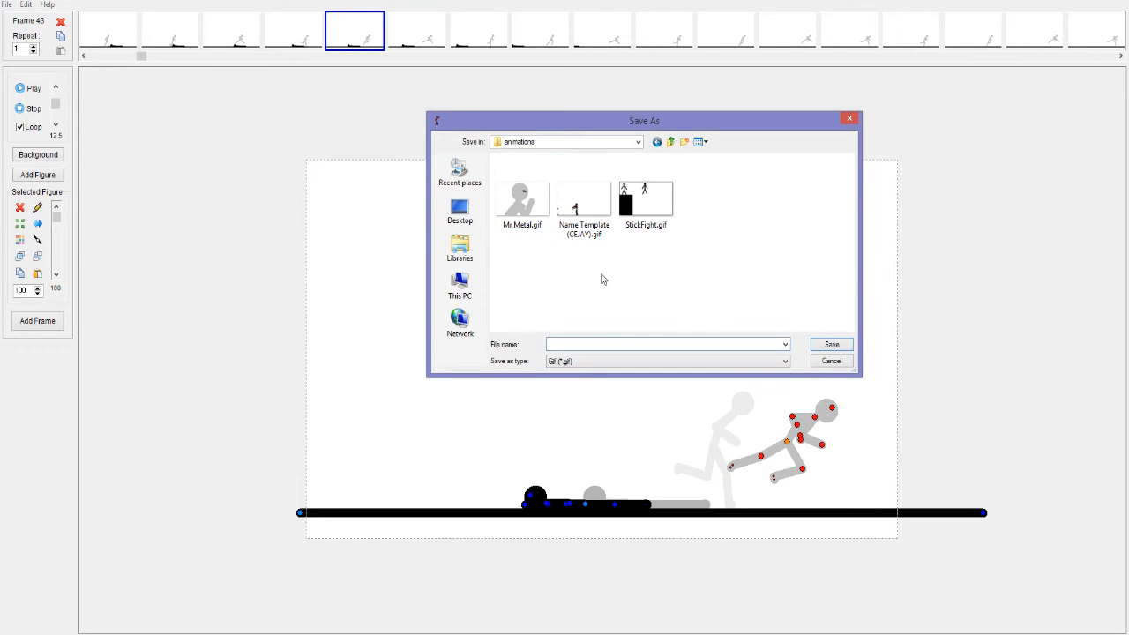
click(460, 212)
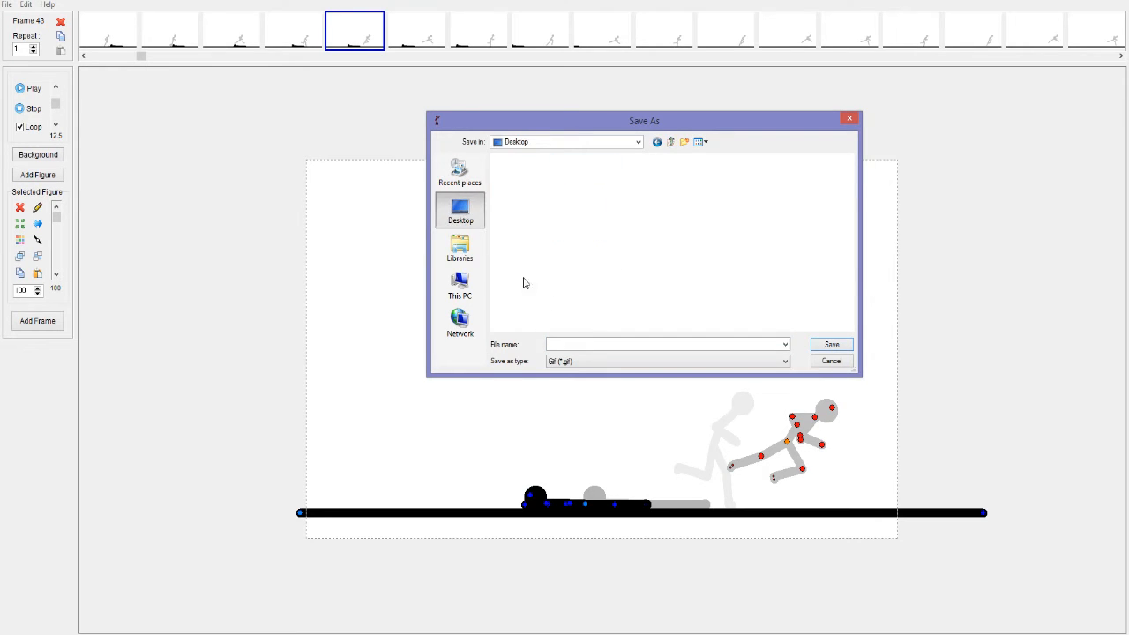
click(561, 362)
click(564, 363)
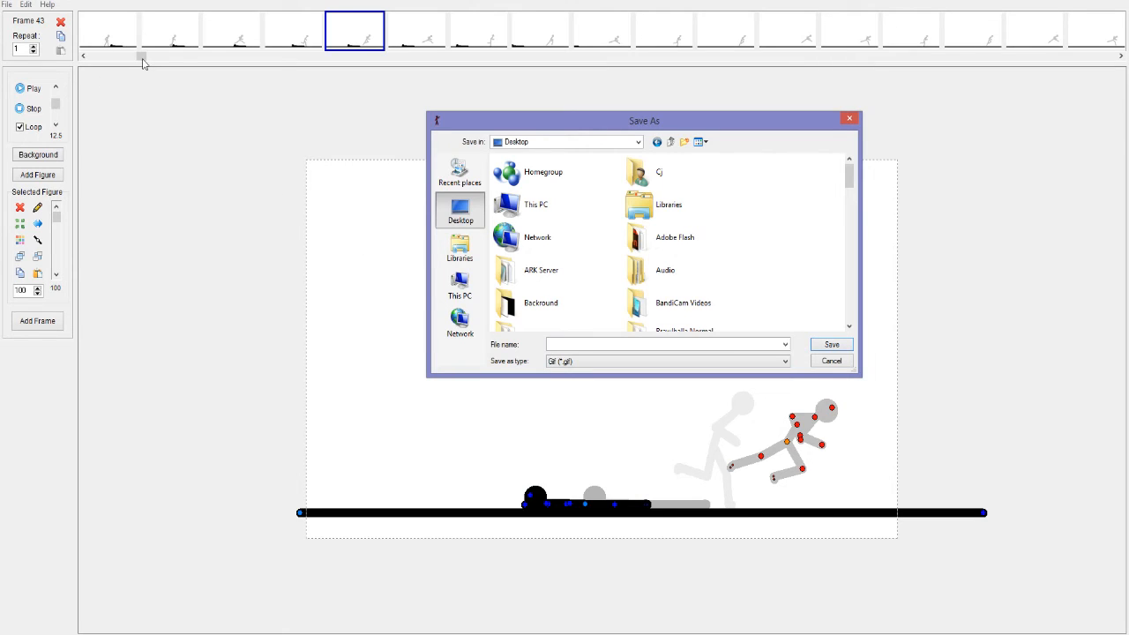
click(582, 362)
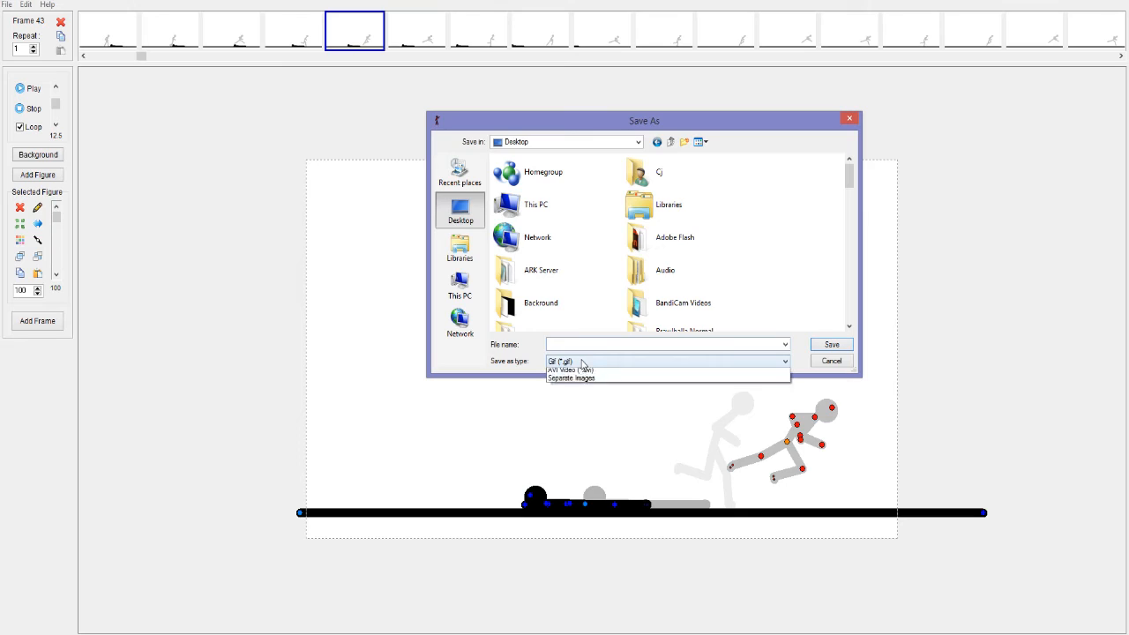
click(573, 371)
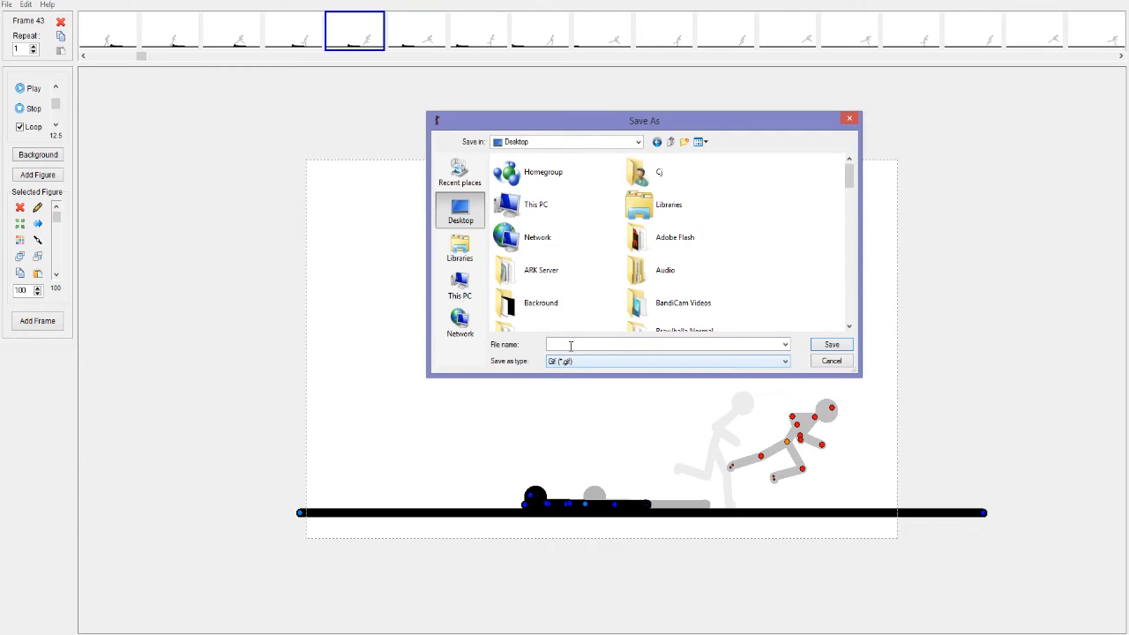
- Review the previously used export file names and the format choices, and cancel the export
click(561, 345)
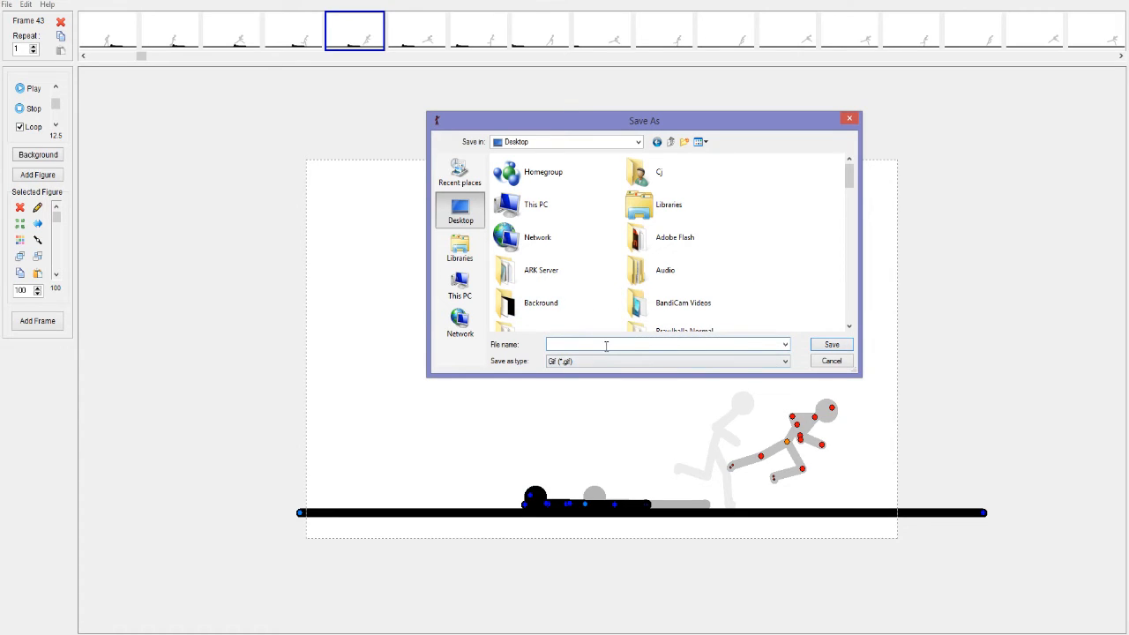
click(785, 345)
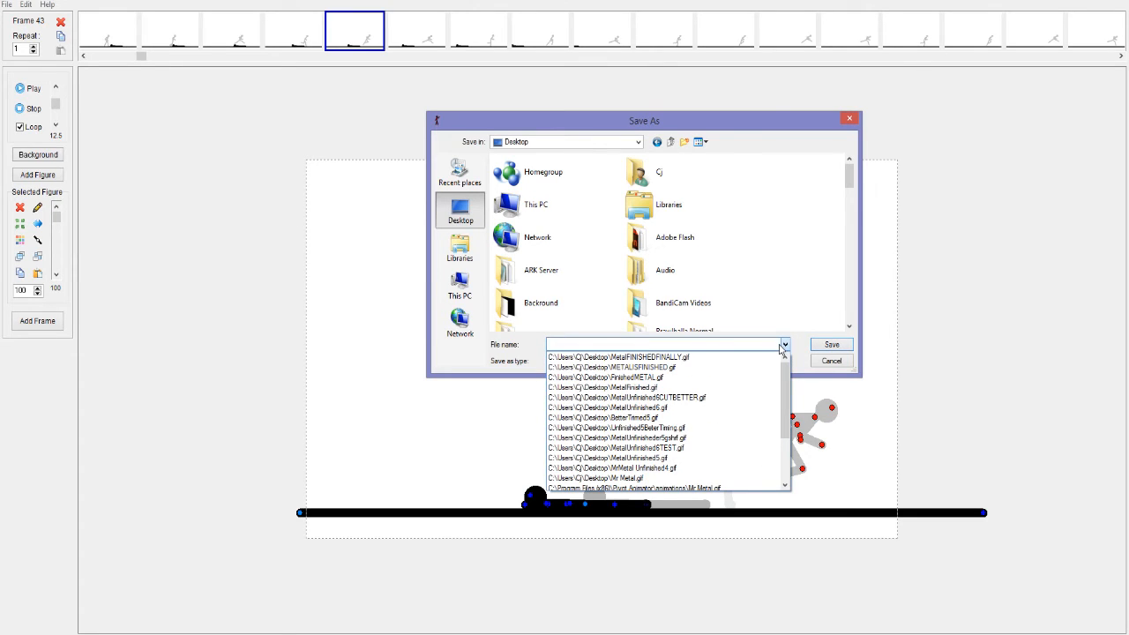
click(783, 346)
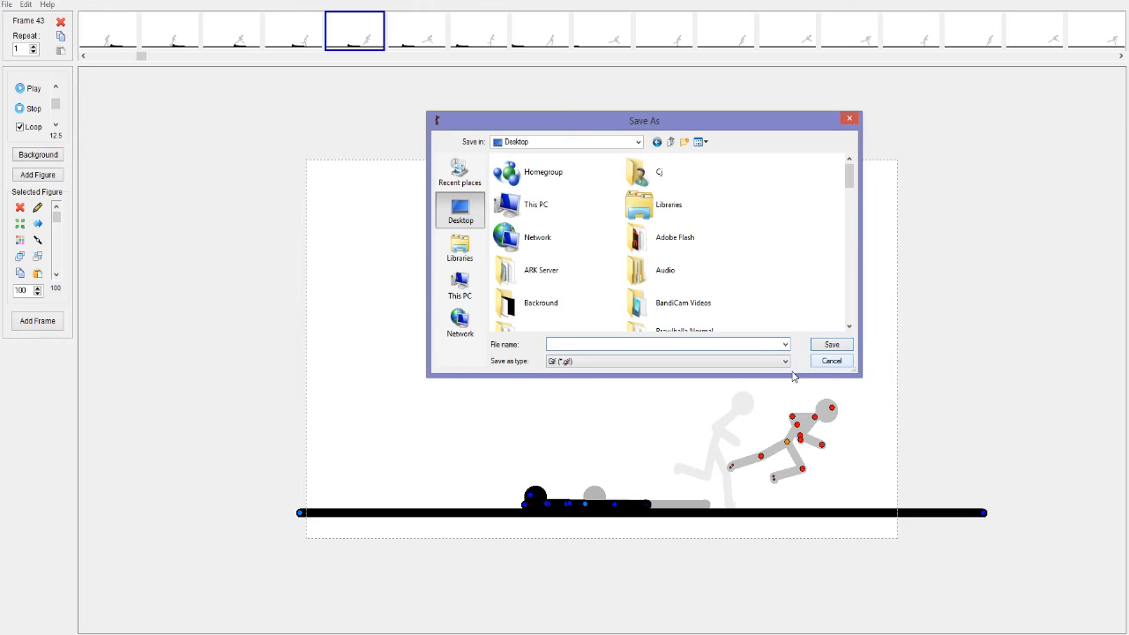
click(739, 361)
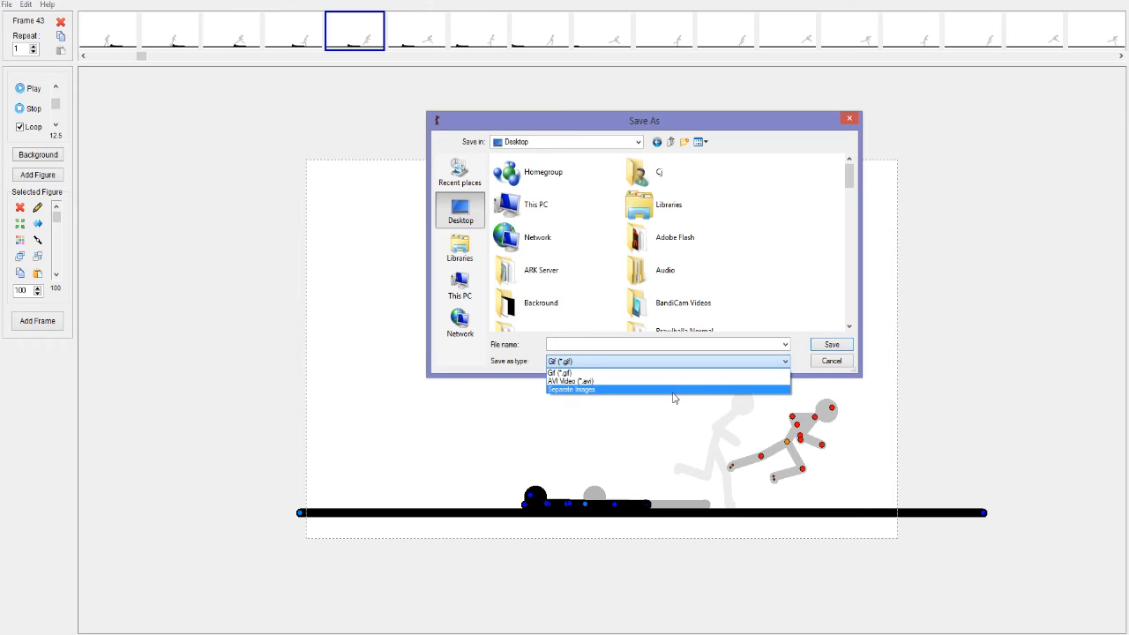
click(726, 359)
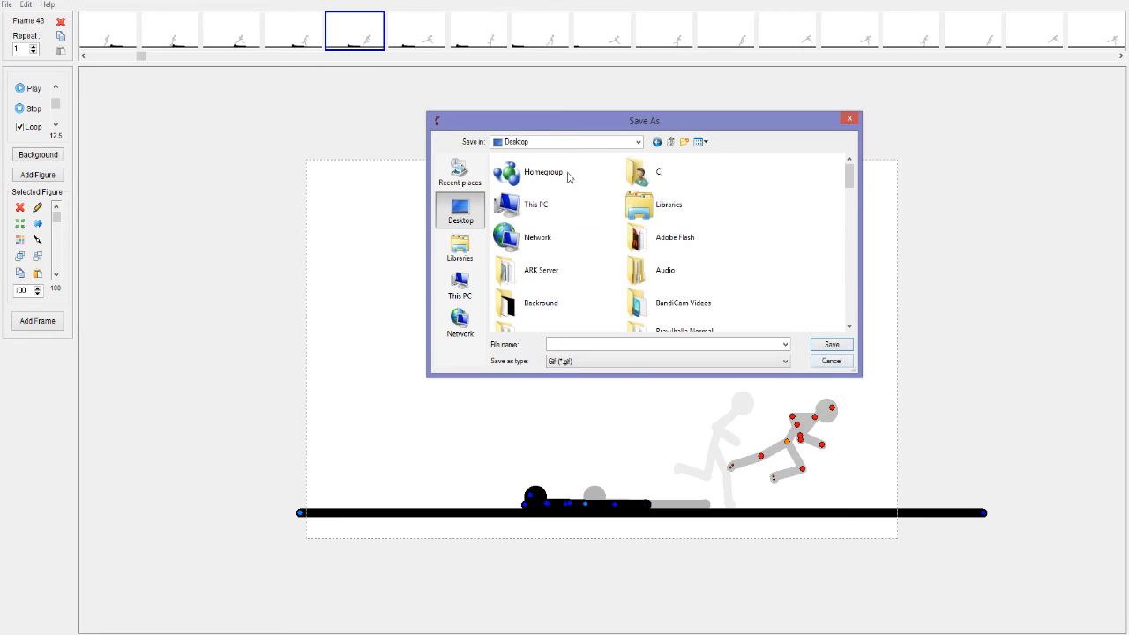
click(832, 361)
- Skim through the timeline past frame 361 and open the last frame, 822
drag(142, 55, 817, 55)
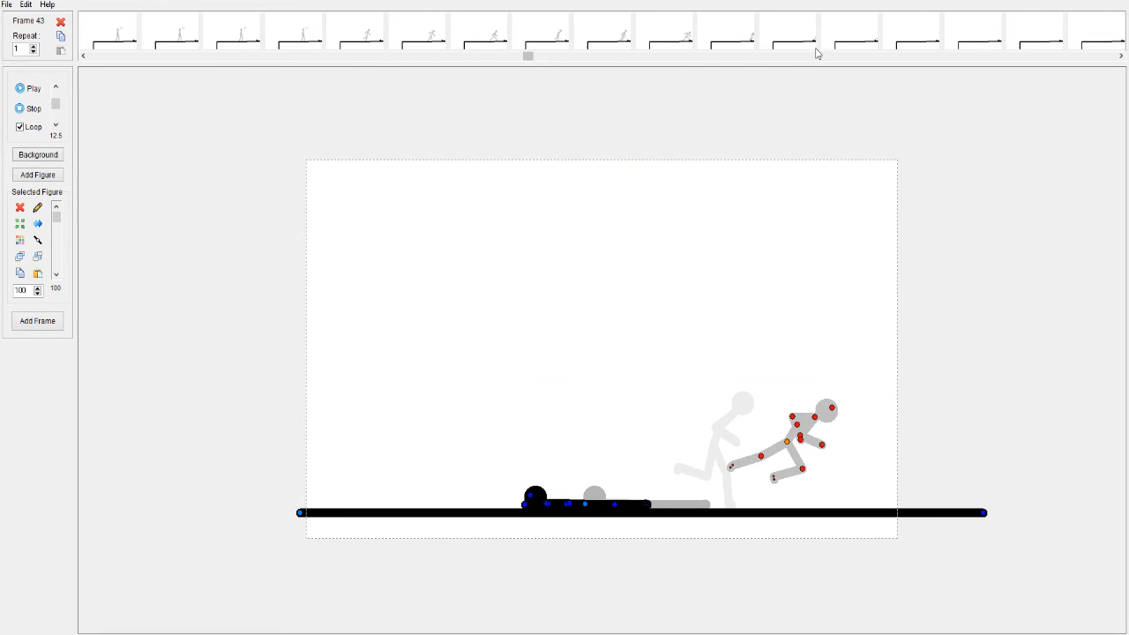
click(1098, 42)
click(506, 55)
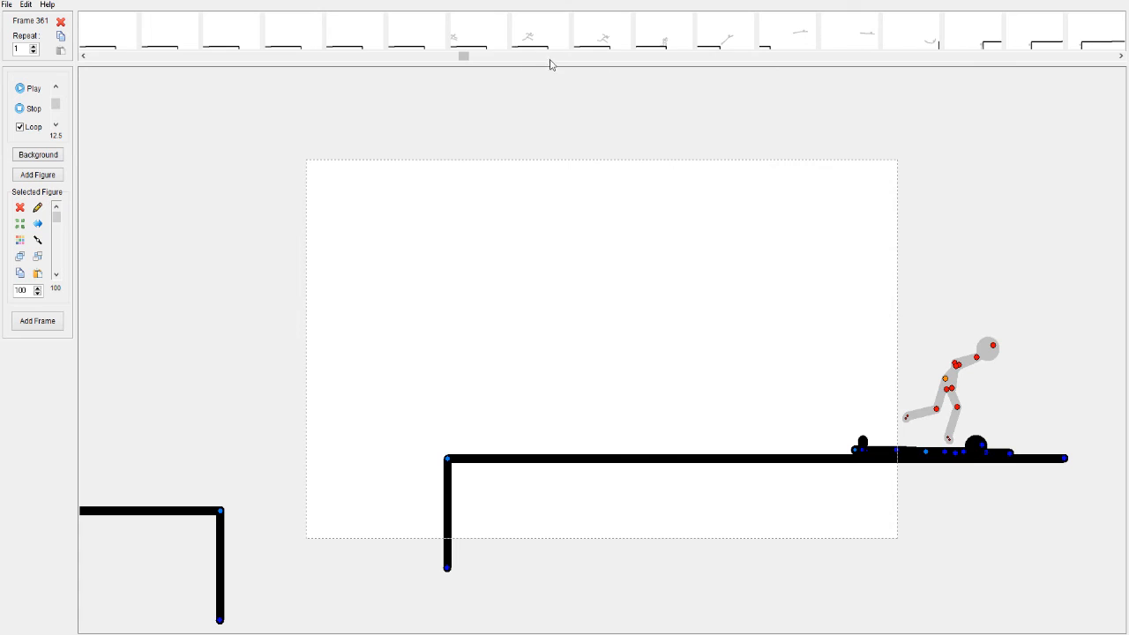
drag(469, 56, 1086, 55)
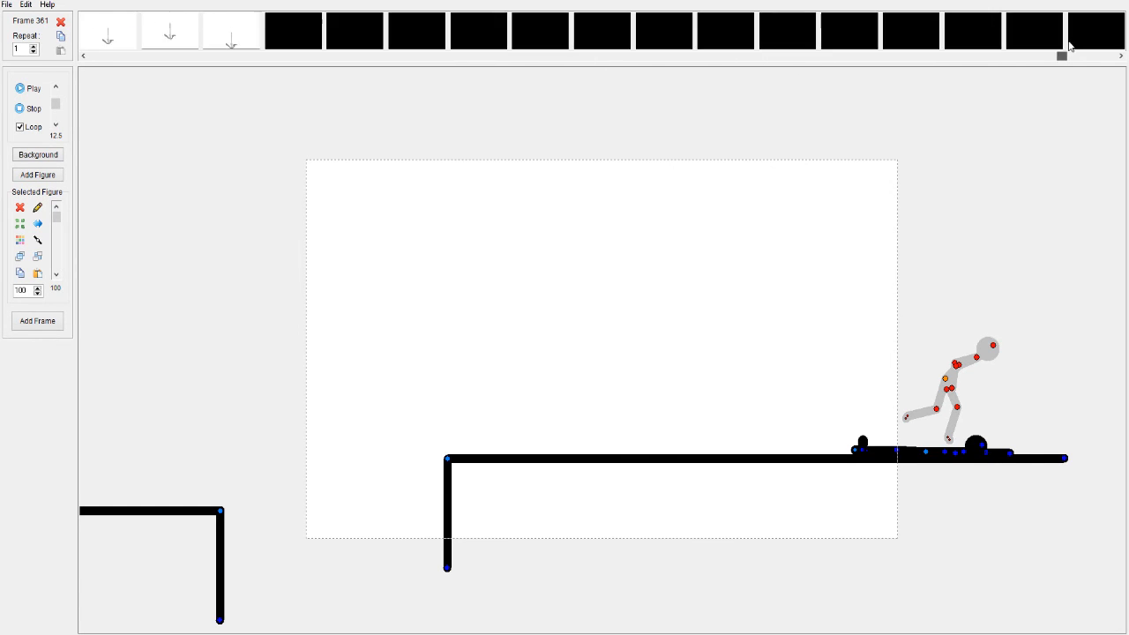
click(1098, 40)
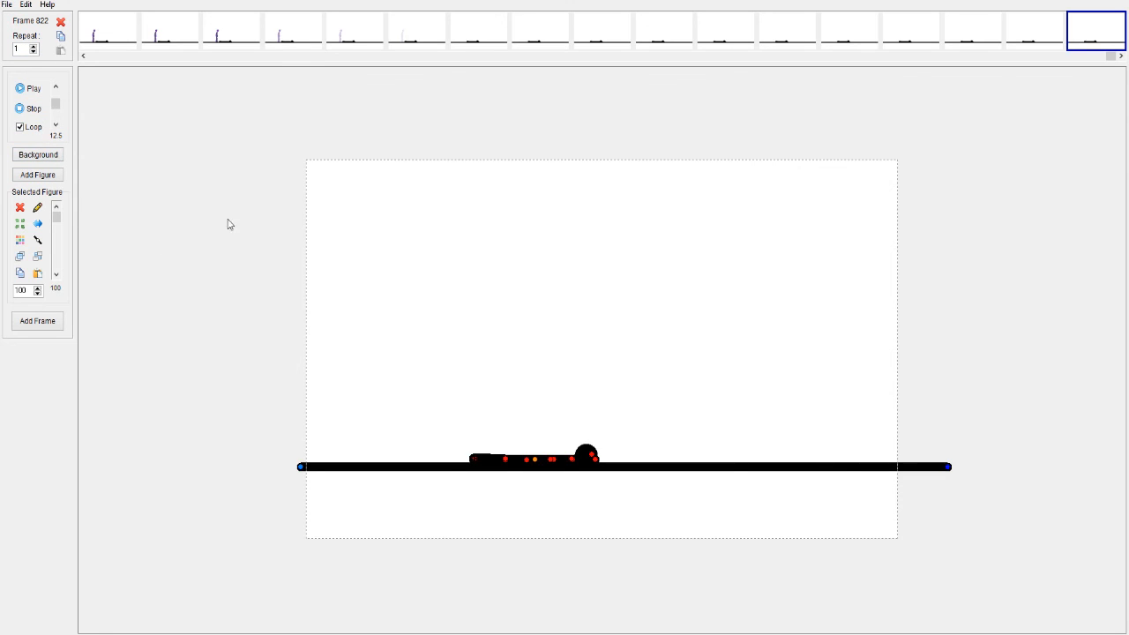
- In frame 822, raise the lying black figure's torso to sit up, brace its arms on the ground and swing one leg down
drag(548, 462, 558, 365)
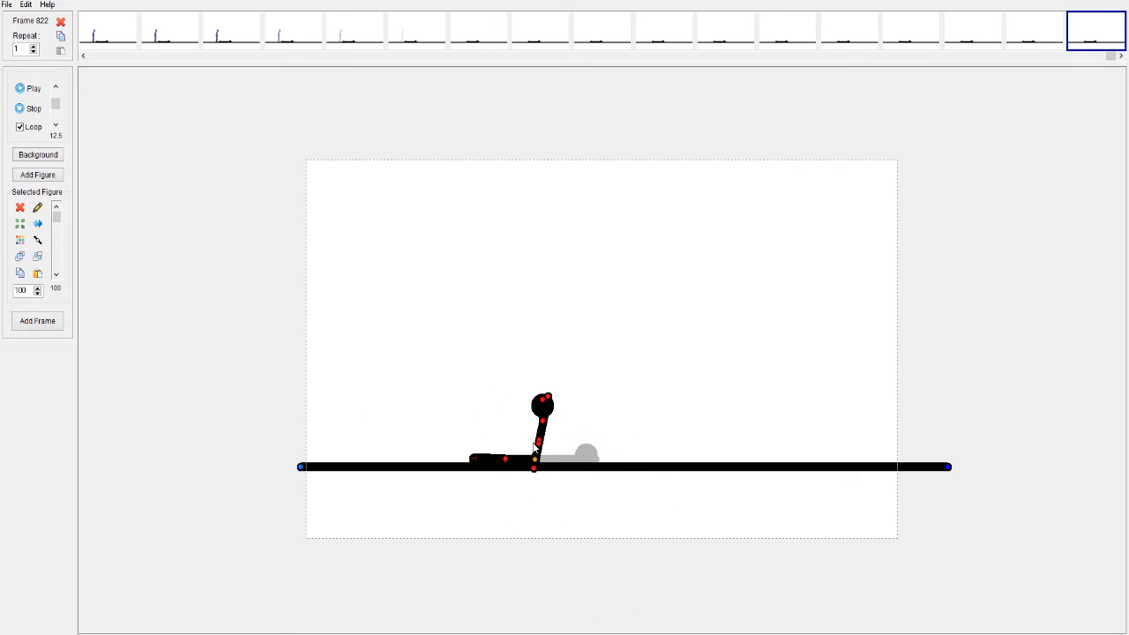
drag(537, 446, 559, 467)
drag(547, 398, 567, 453)
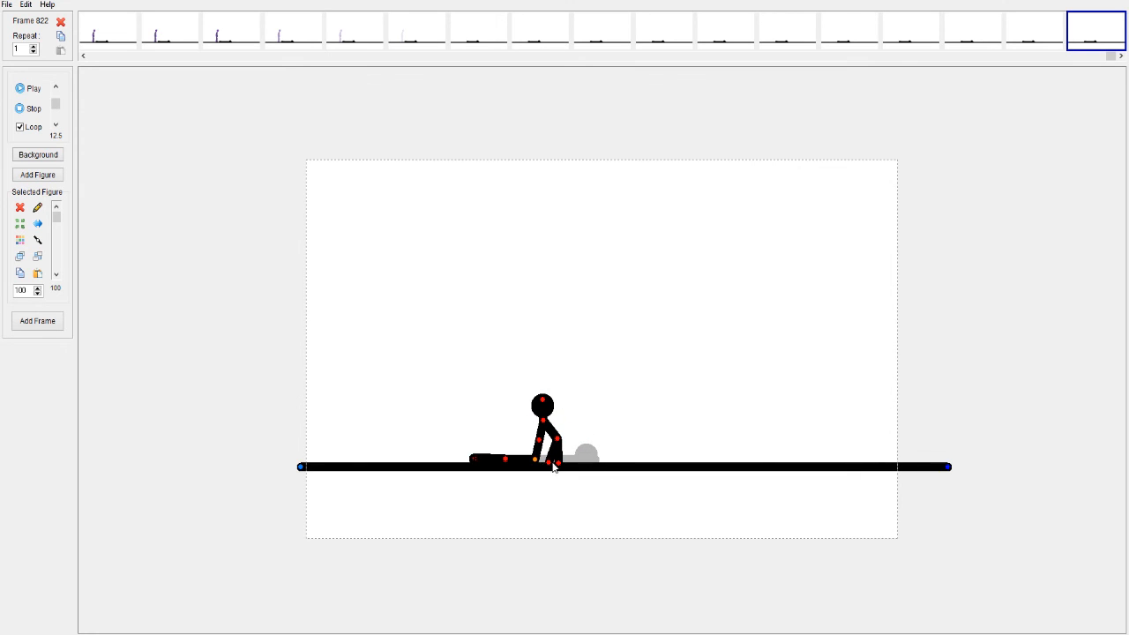
drag(506, 459, 538, 498)
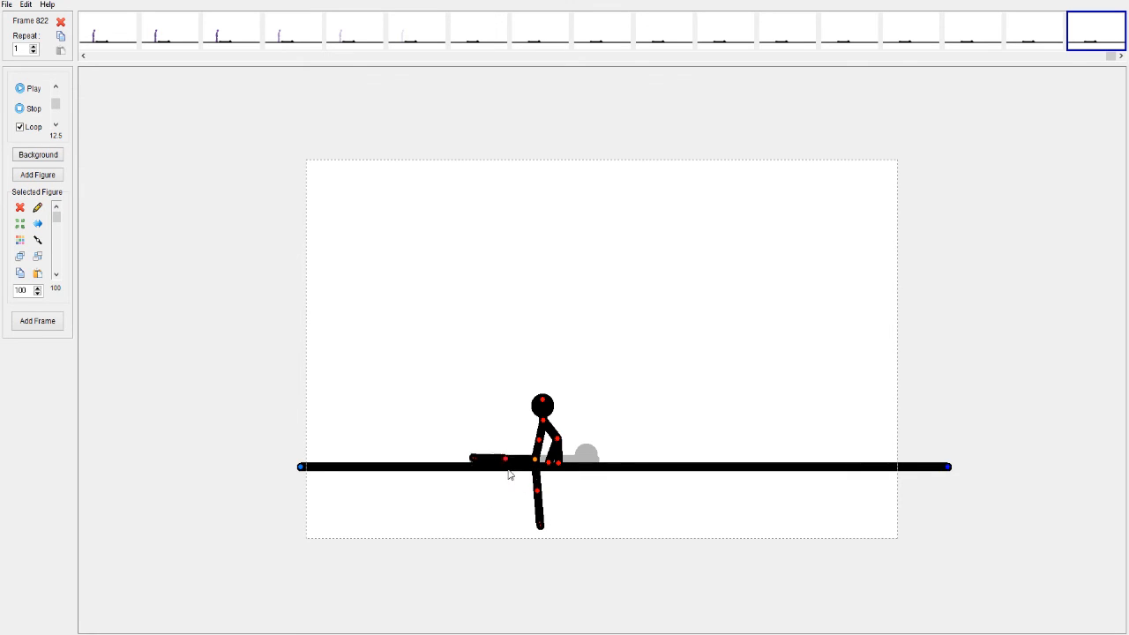